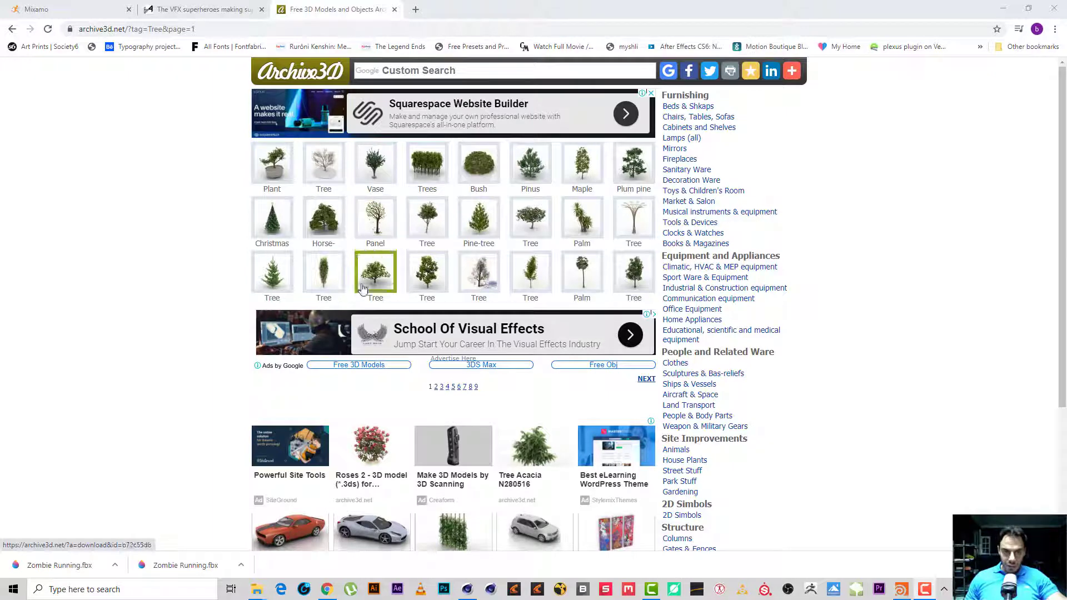
- Download the free Tree Poplar 4 model from the second page of Archive3D's tree results
left_click(436, 389)
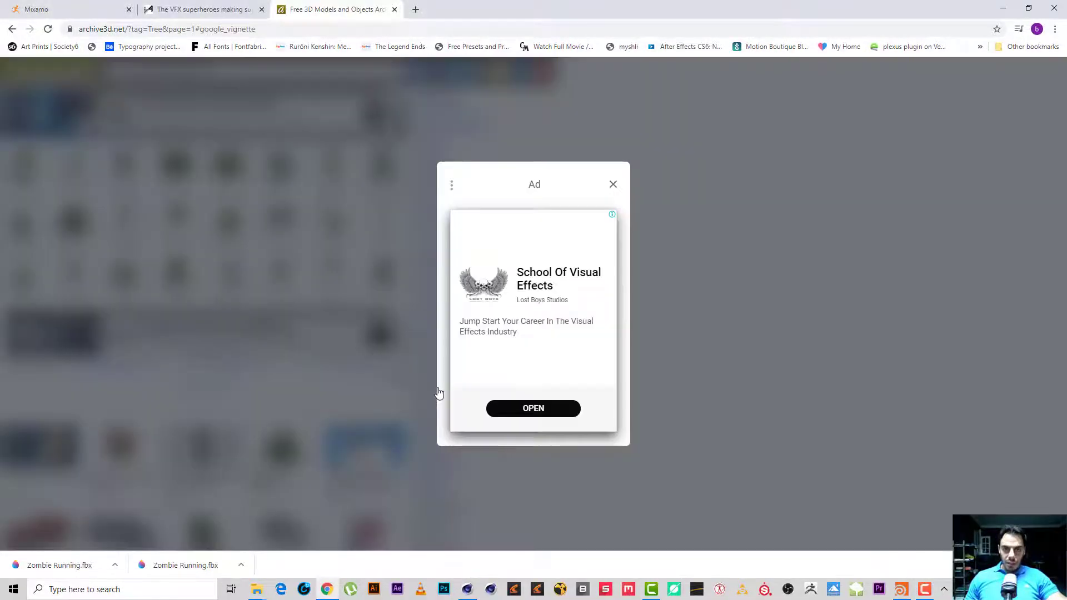
left_click(613, 184)
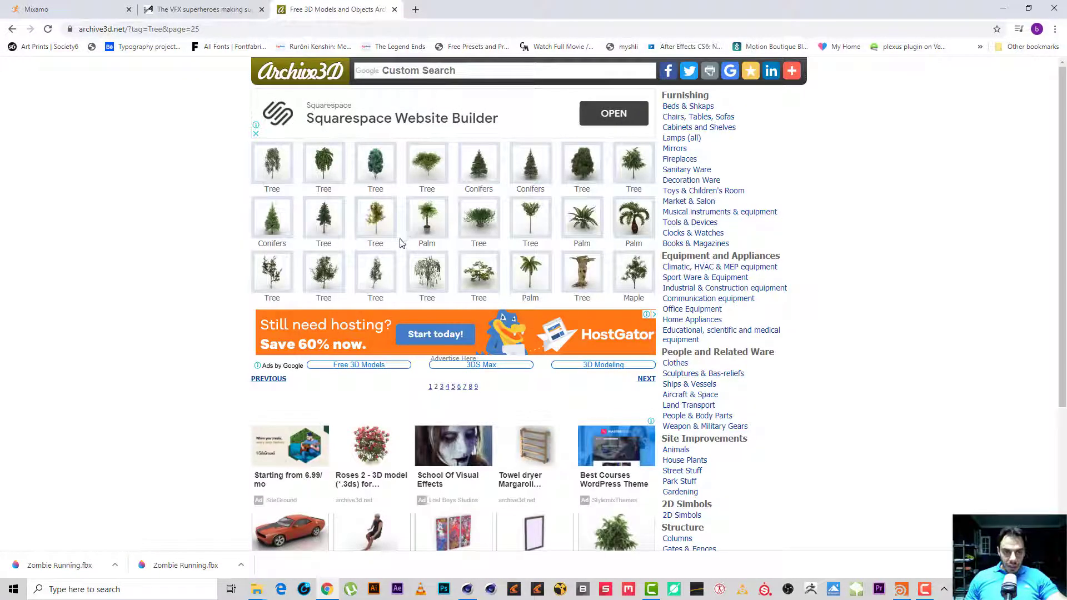
left_click(376, 279)
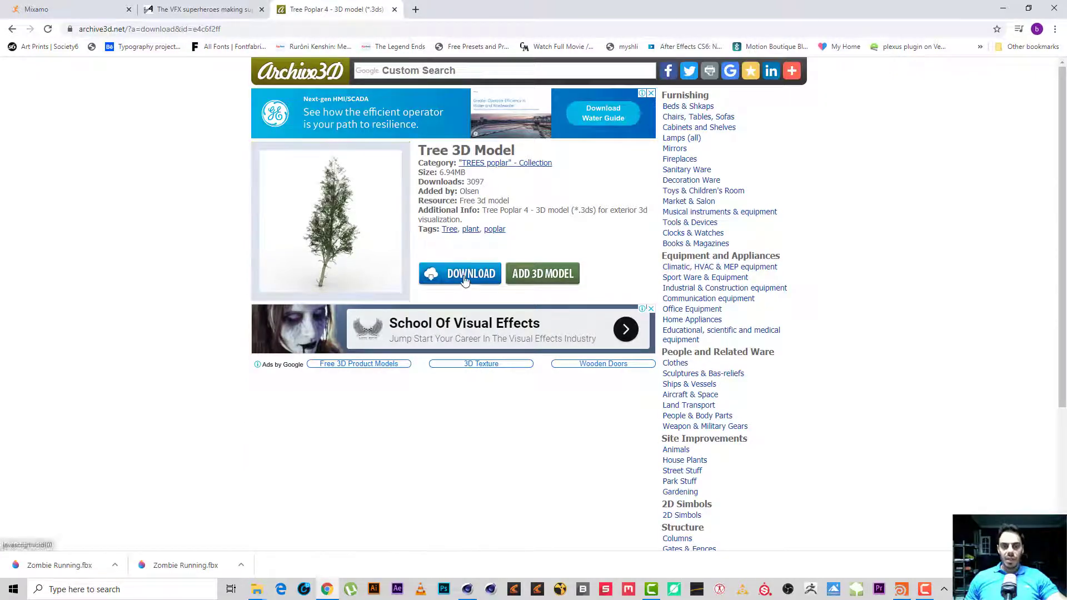
left_click(464, 280)
left_click(514, 342)
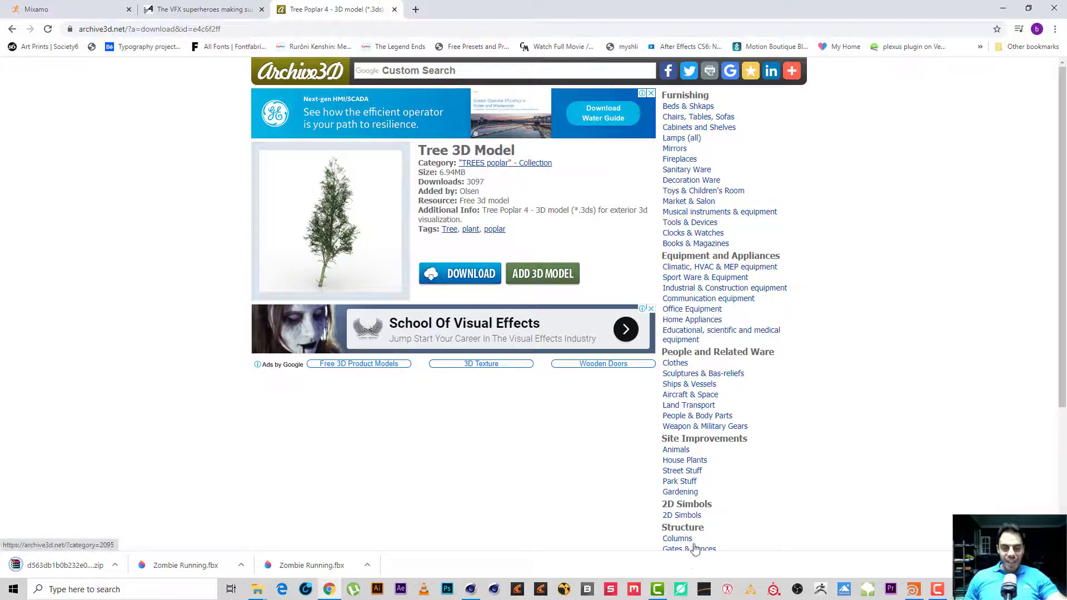
- Switch to Cinema 4D, where the iTrees_02_ tree scene is open
mouse_move(662, 590)
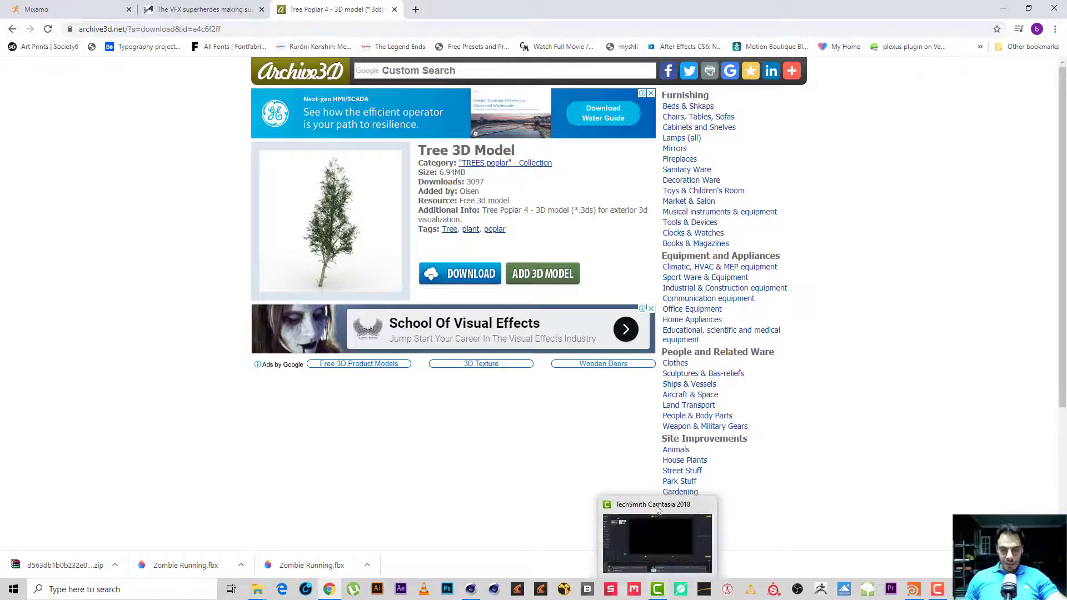
mouse_move(930, 588)
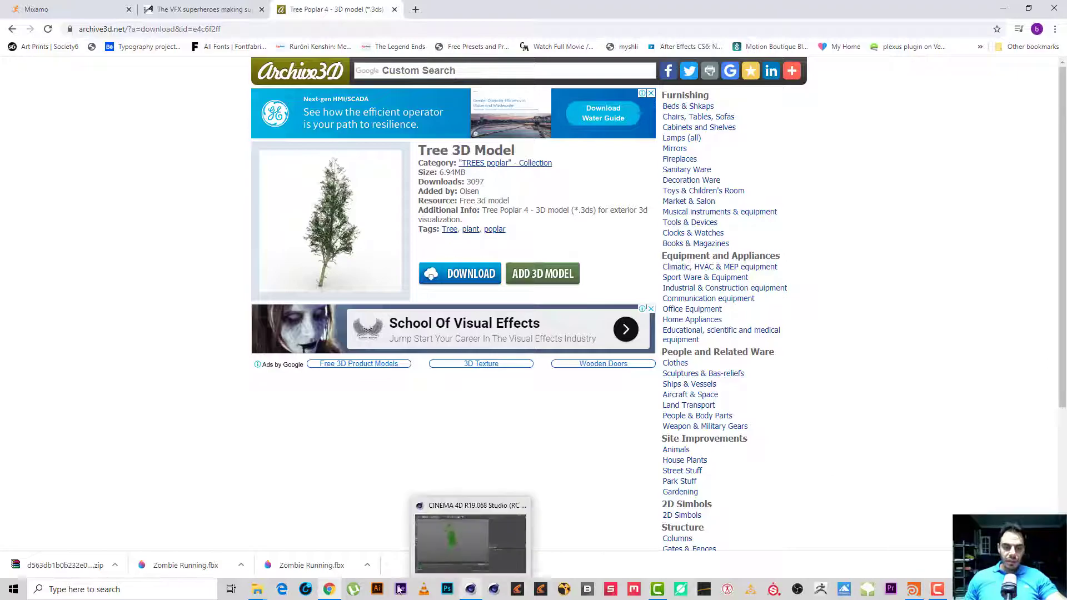
left_click(474, 592)
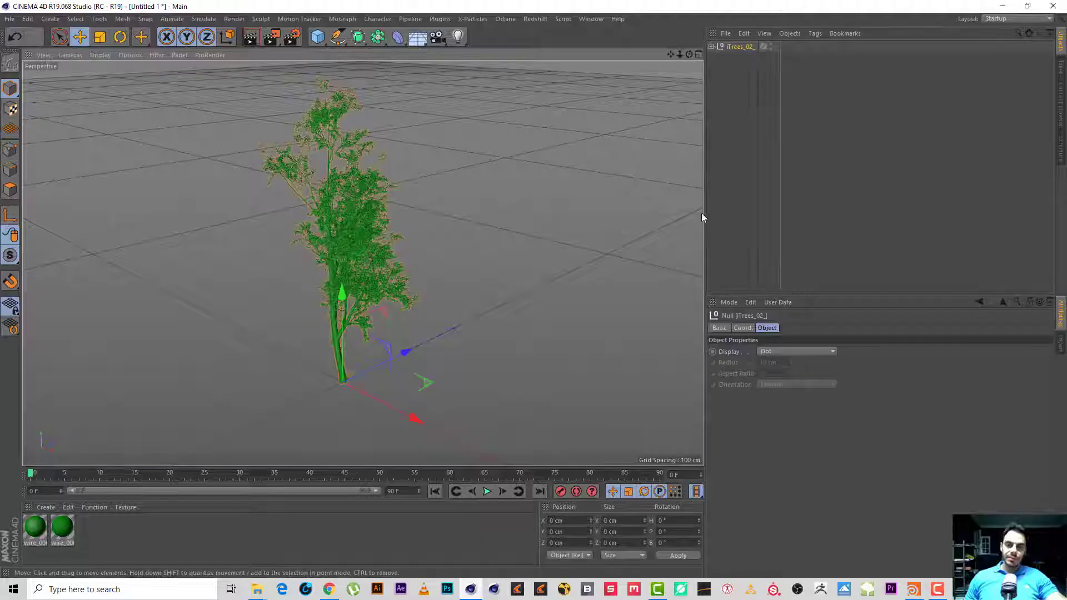
left_click(726, 33)
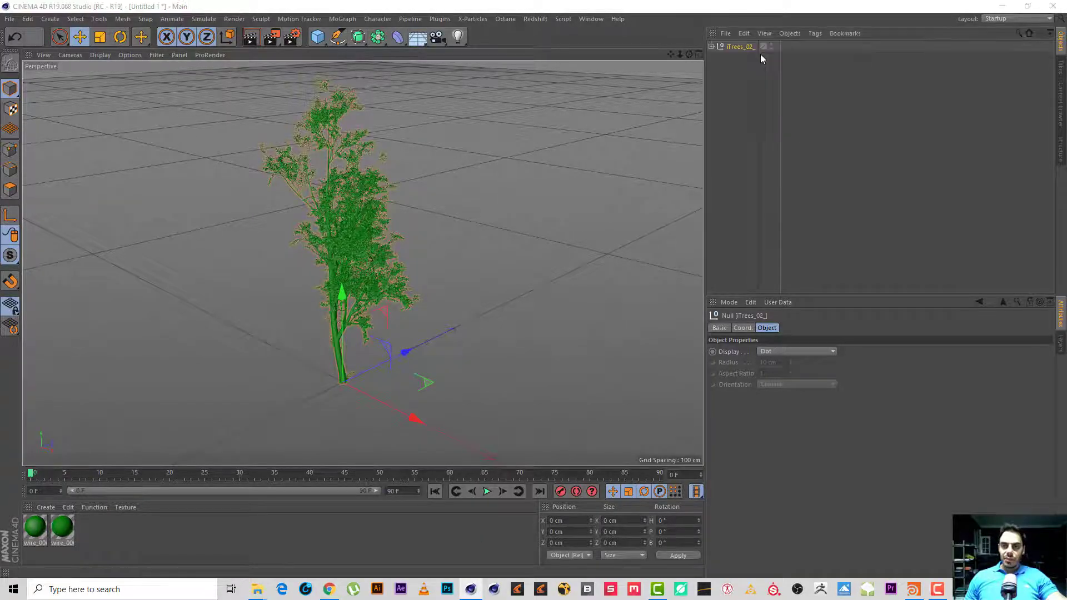
left_click(760, 51)
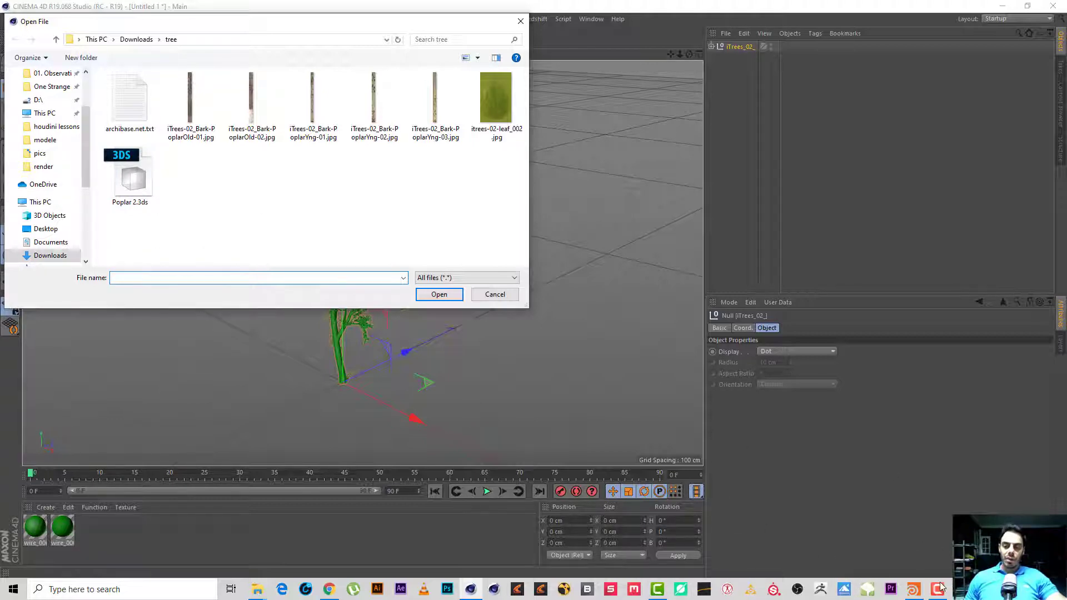
left_click(510, 296)
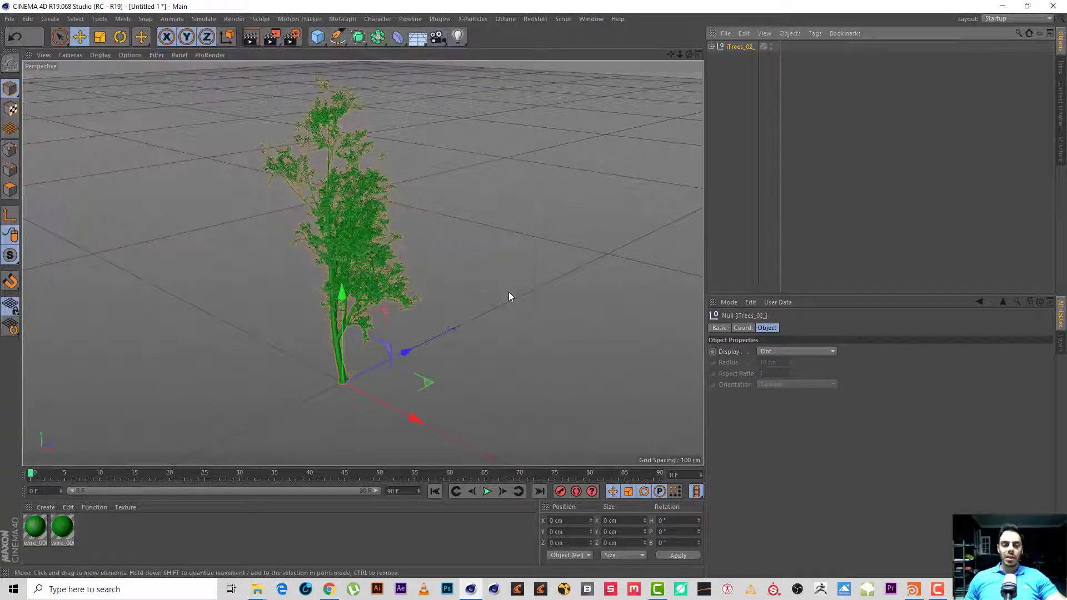
- Expand the iTrees_02_ group and try to merge Poplar 2.3ds from the tree folder in Downloads into the scene
left_click(711, 46)
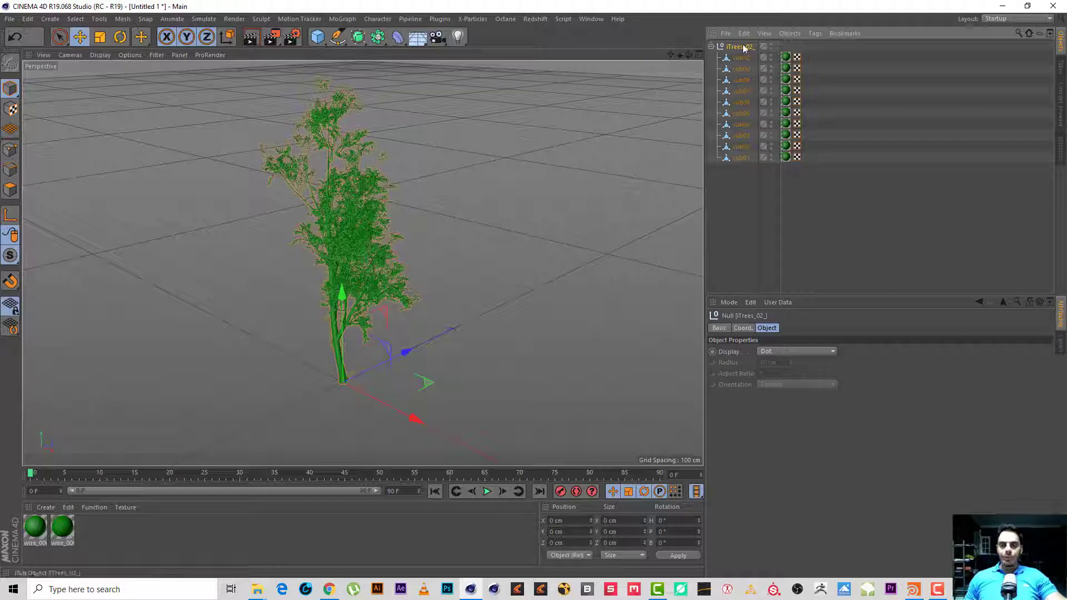
left_click(726, 34)
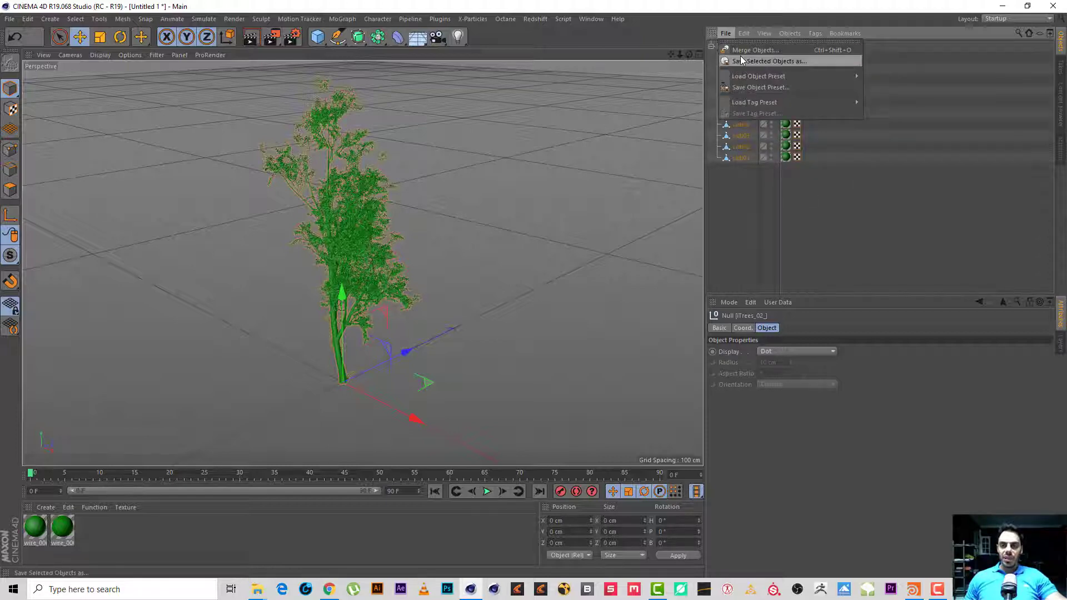
left_click(742, 51)
left_click(129, 180)
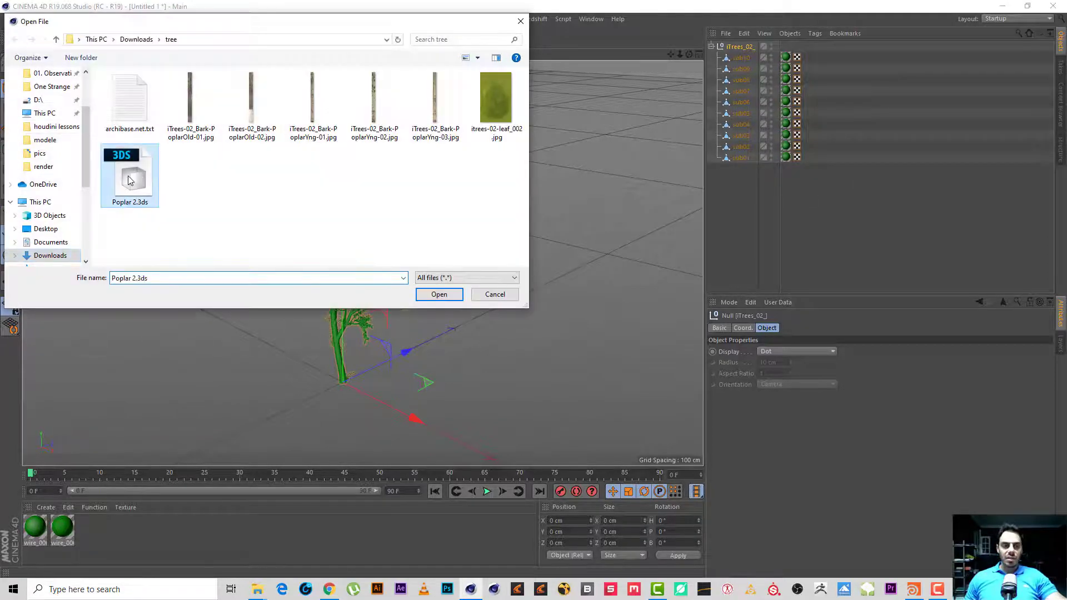
left_click(439, 294)
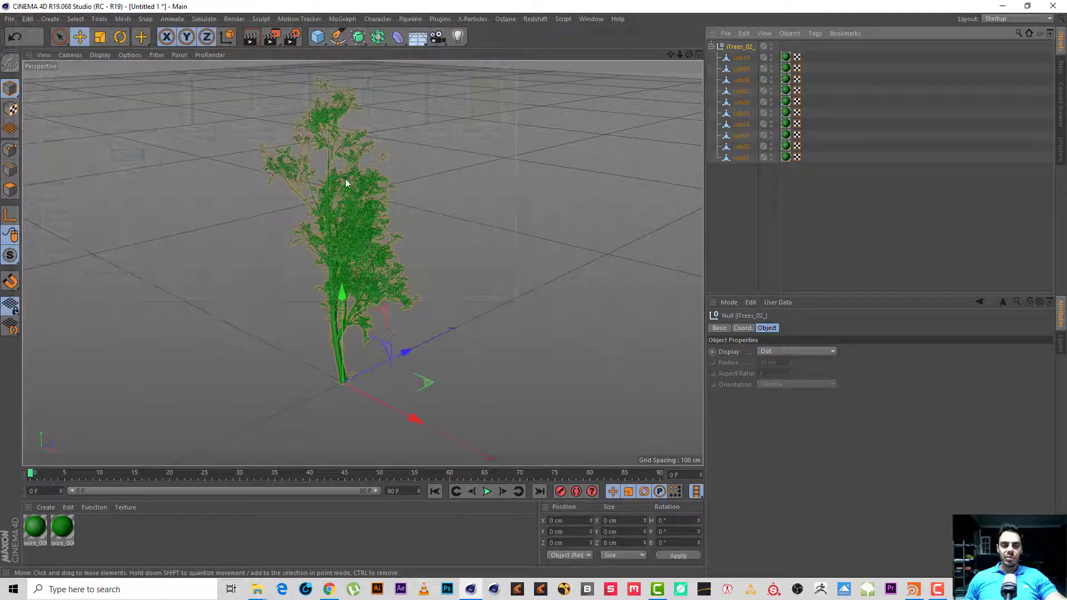
- Delete the leaf objects sub03 through sub10 from the iTrees_02_ group
left_click(741, 135)
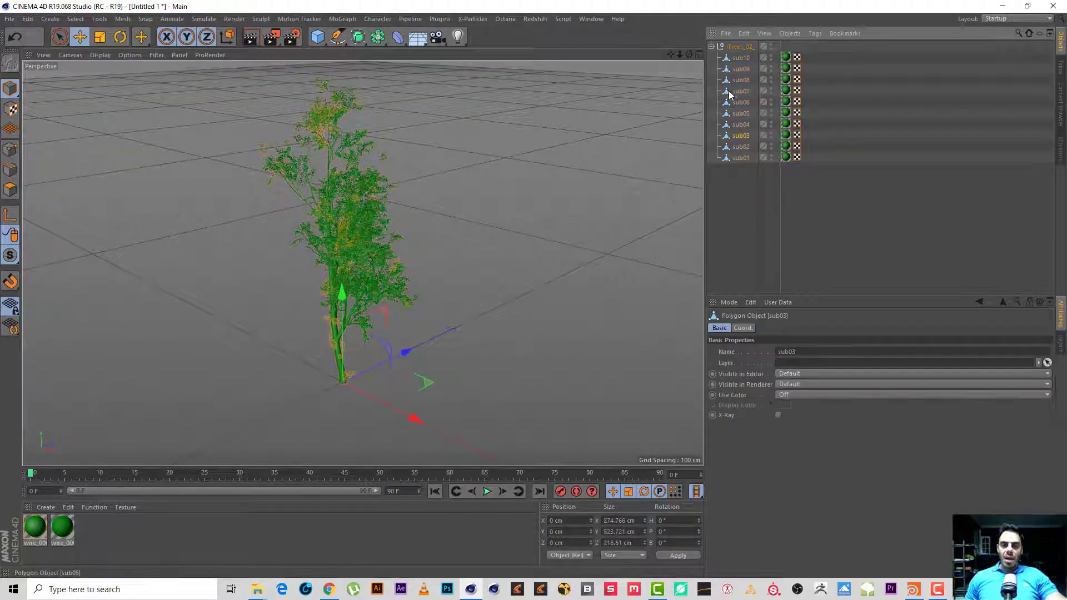
left_click(741, 57, "shift")
scroll(618, 128, "up", 5)
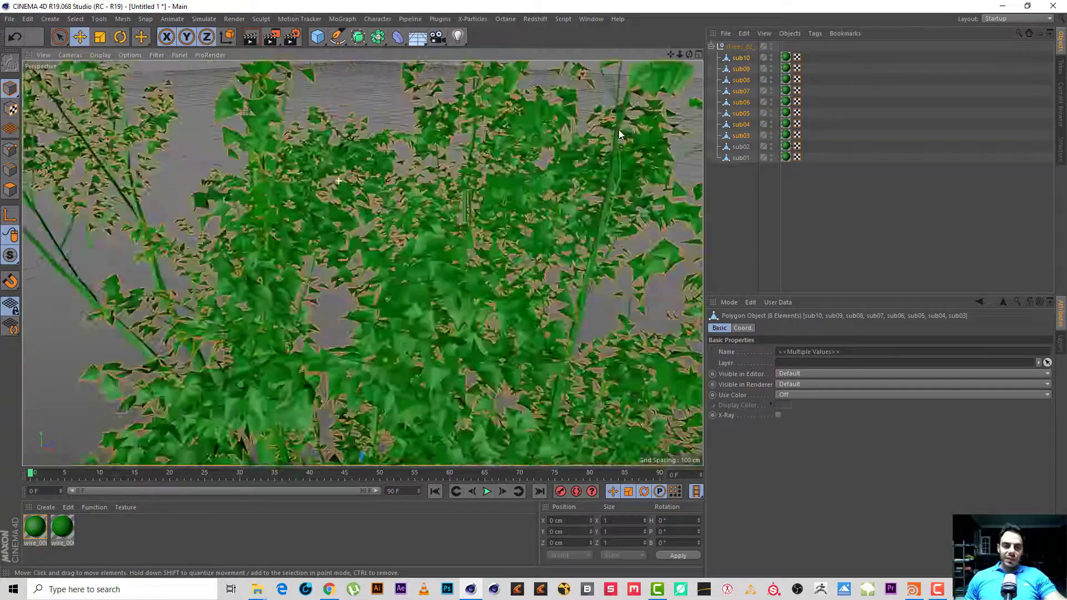
scroll(619, 133, "down", 8)
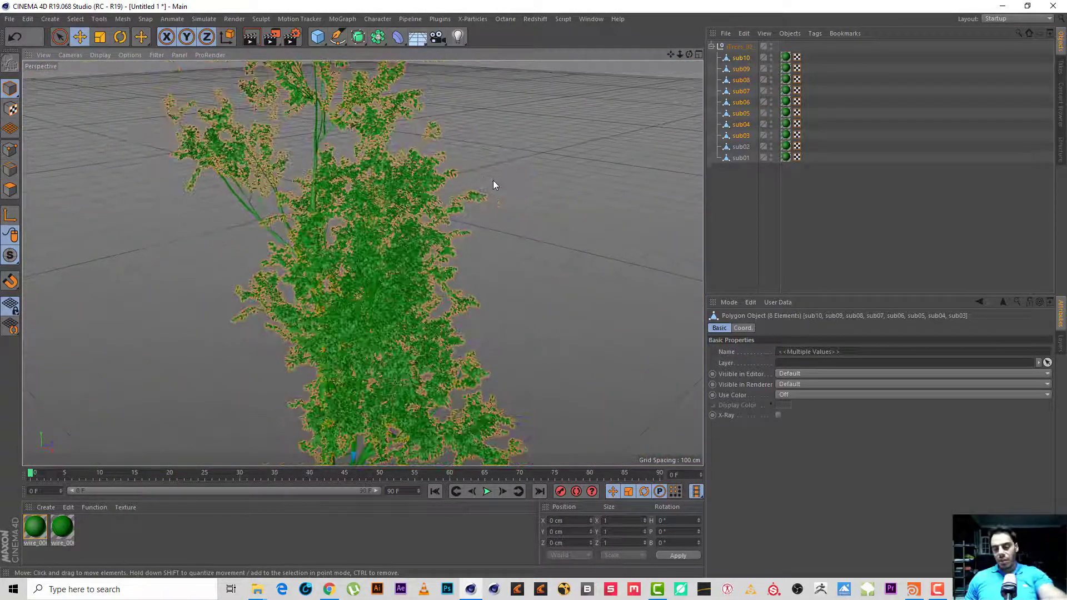
key("Delete")
- Examine the tree's remaining trunk and branch geometry up close and from a distance, with sub02 selected
scroll(409, 161, "up", 3)
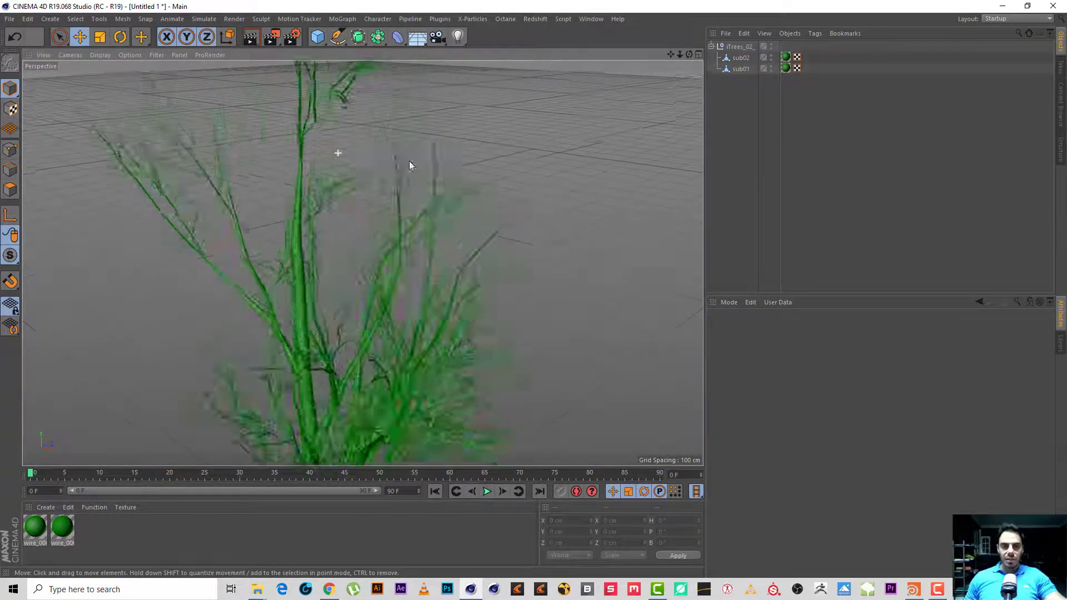
scroll(451, 163, "up", 3)
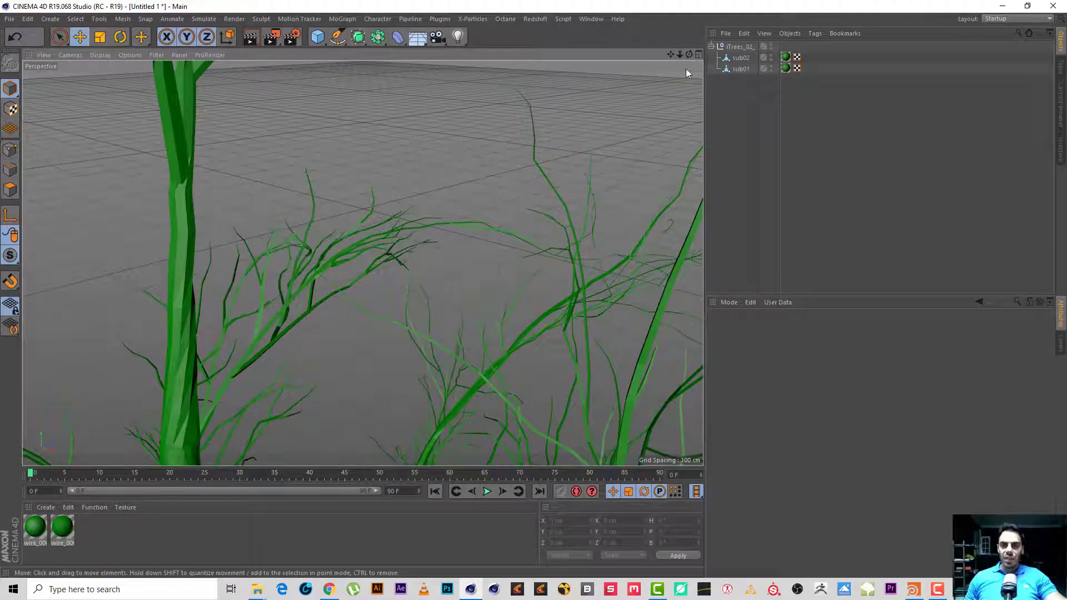
left_click(741, 57)
scroll(426, 239, "down", 6)
left_click_drag(426, 235, 498, 236, "alt")
scroll(474, 256, "up", 2)
scroll(498, 235, "down", 6)
middle_click_drag(406, 264, 328, 269, "alt")
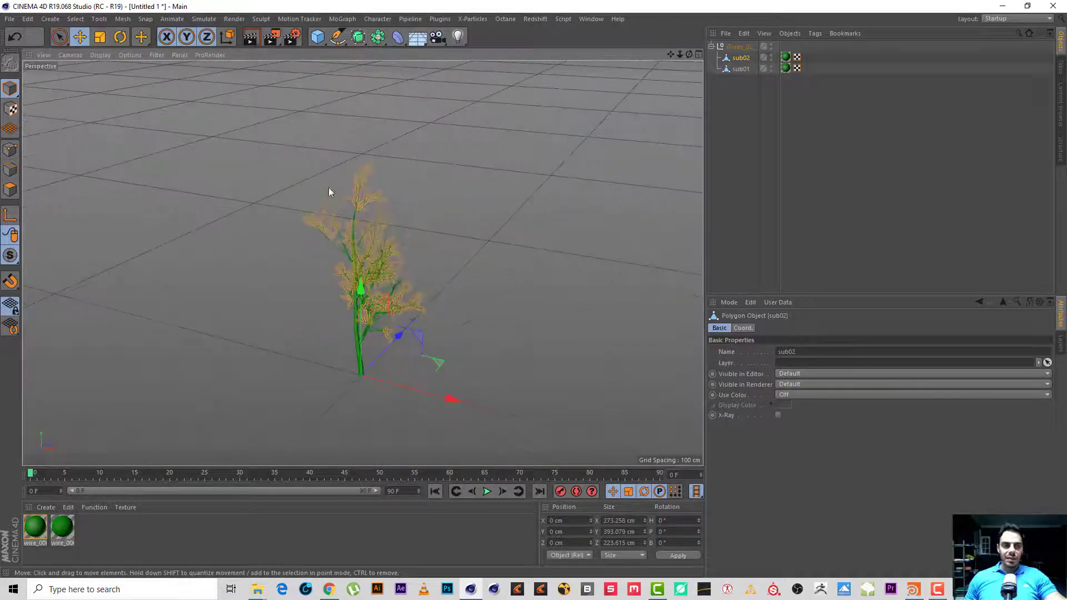
left_click(9, 19)
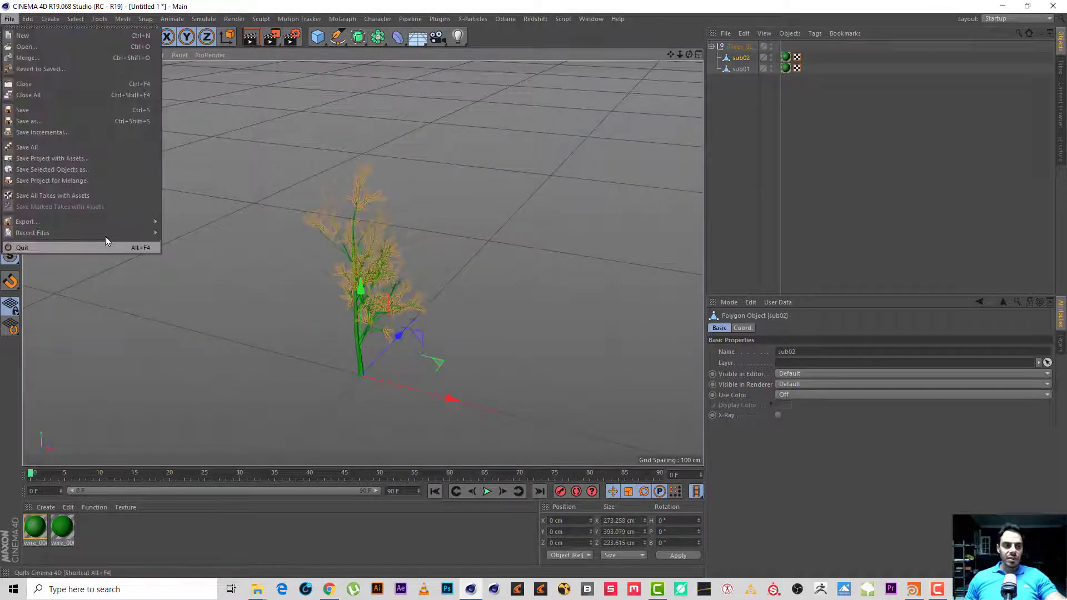
mouse_move(118, 222)
left_click(206, 388)
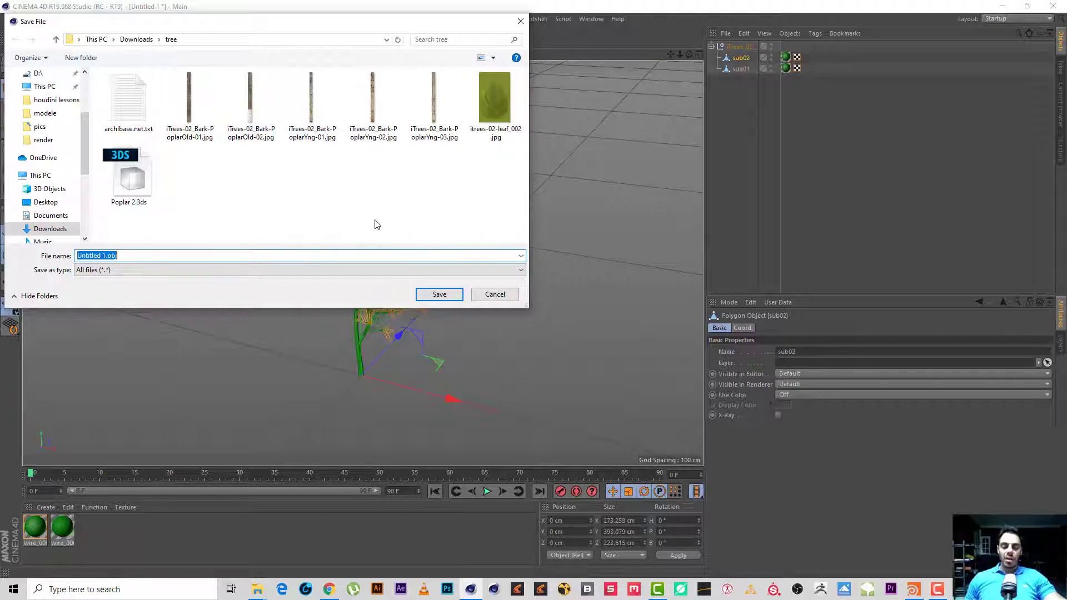
left_click(492, 298)
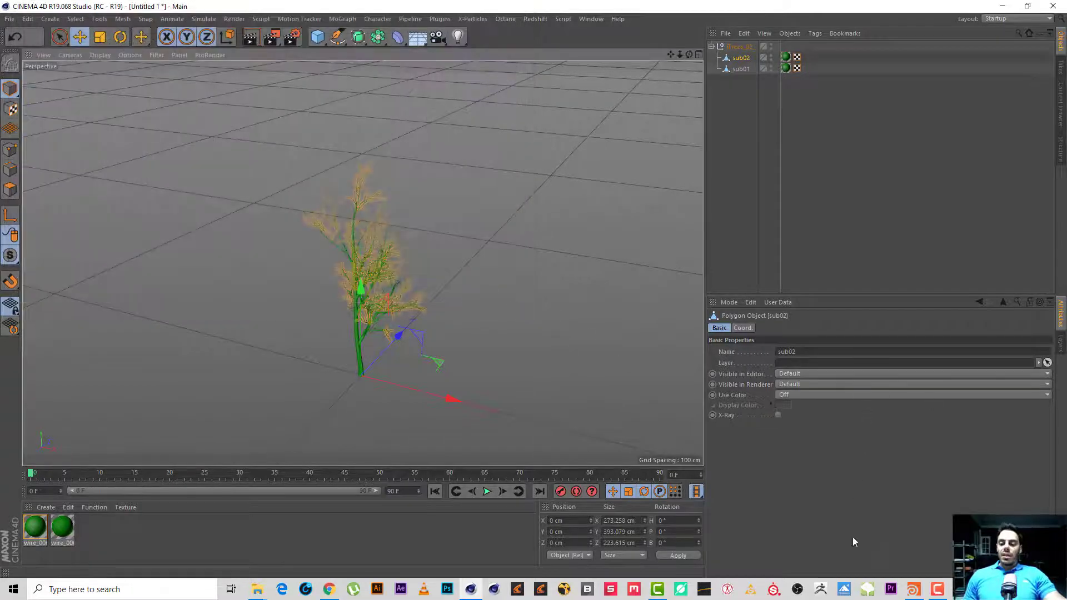
- Switch to the Houdini burning zombie project, stop the mantra1 render and show the 3D scene instead of the render
left_click(912, 588)
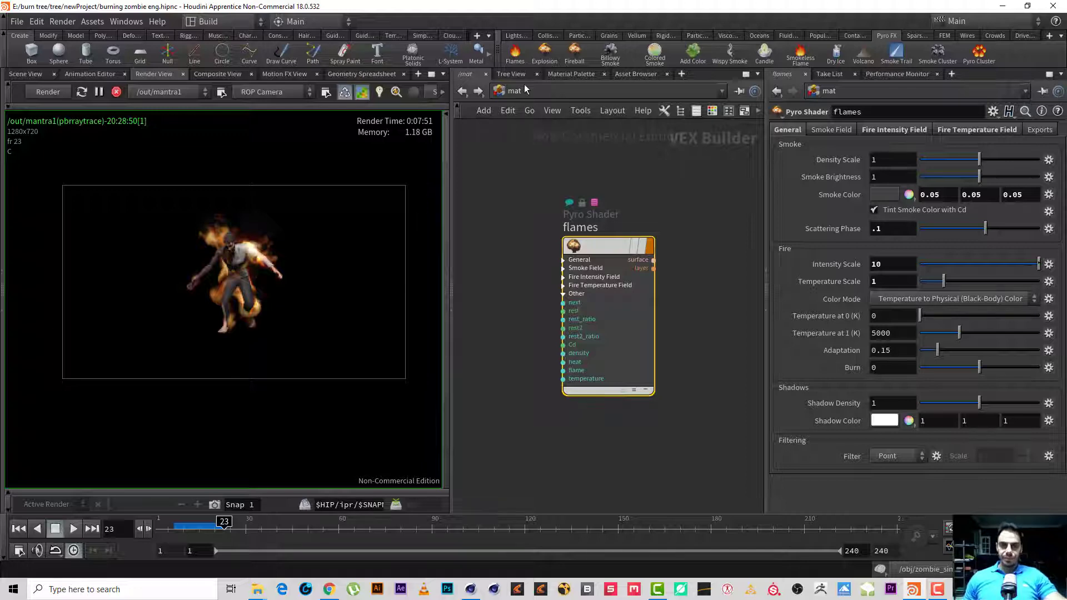
left_click(117, 92)
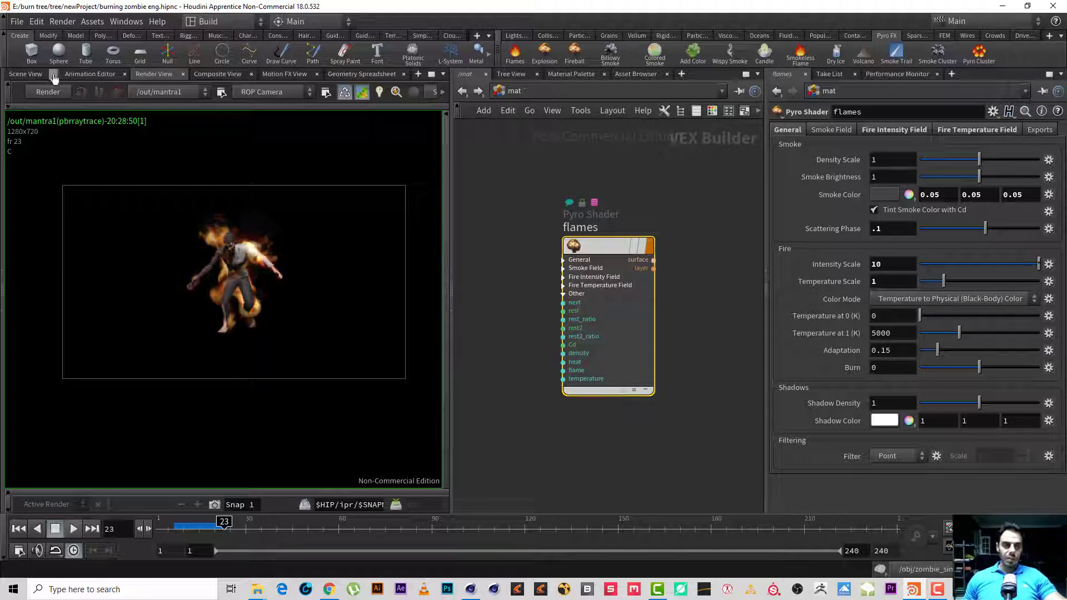
left_click(25, 73)
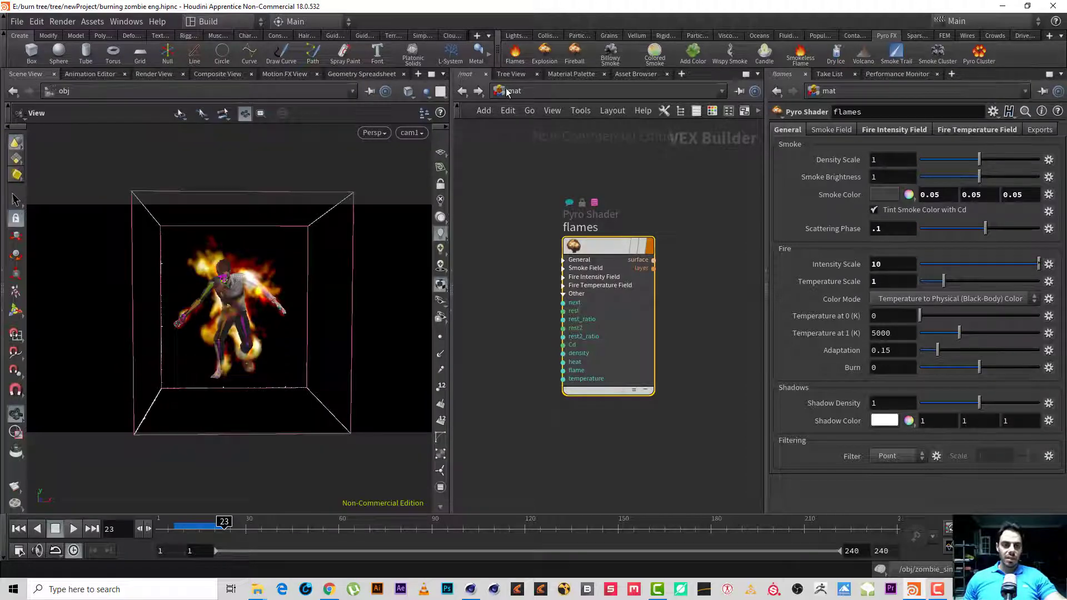
- Detach the scene viewport from cam1 so that it uses no camera
left_click(411, 133)
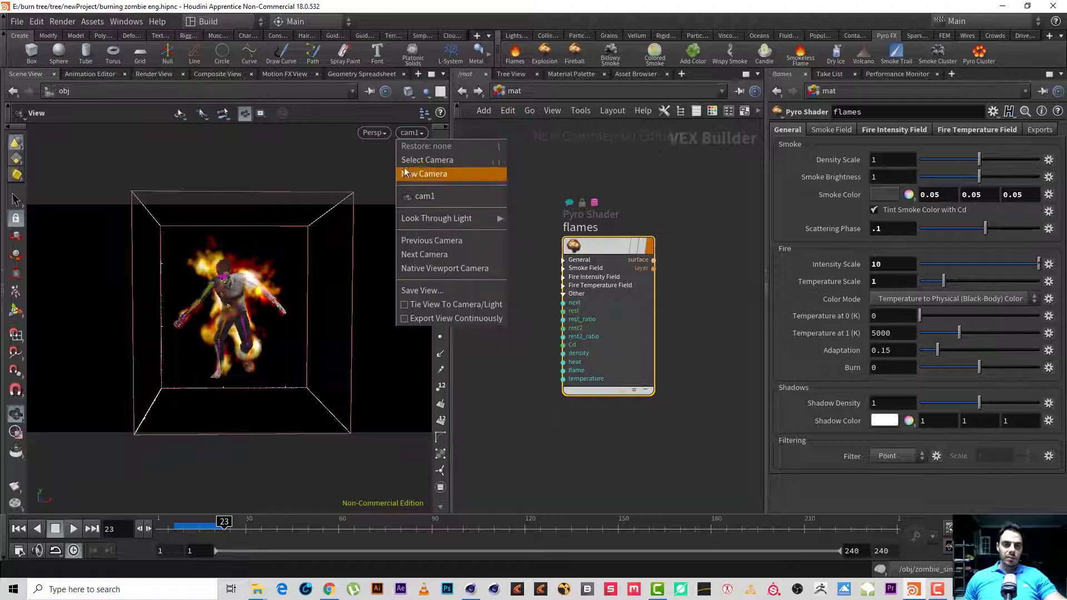
left_click(365, 170)
left_click(372, 259)
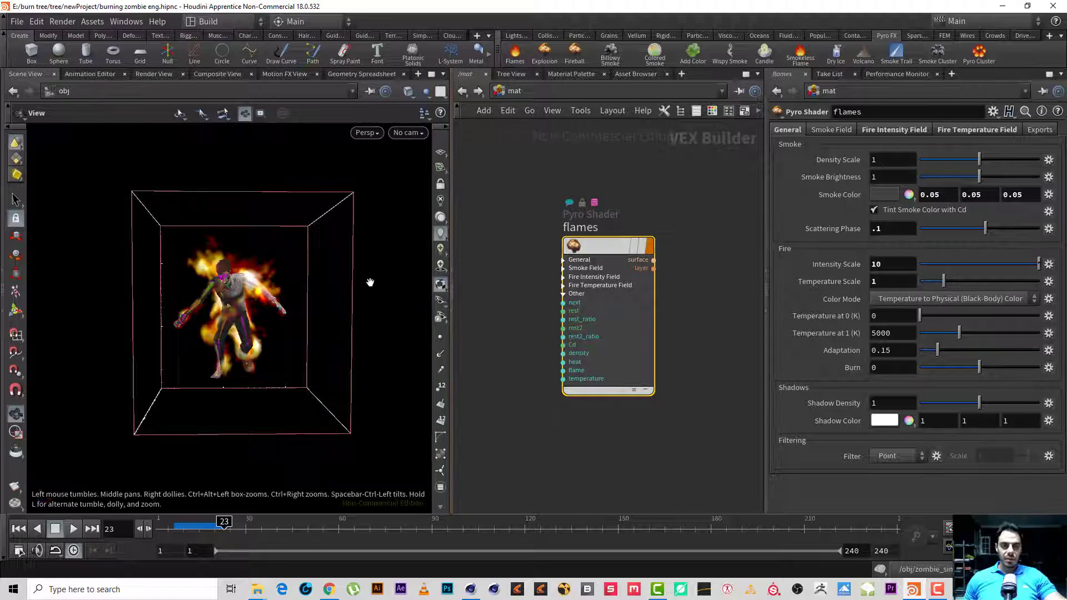
left_click_drag(340, 277, 329, 294)
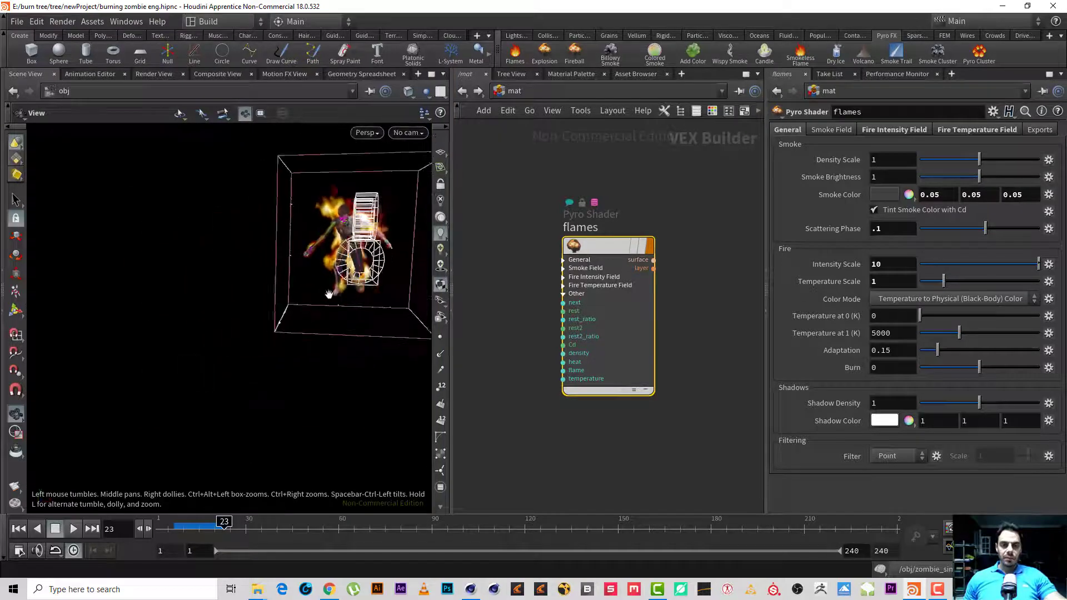
- Move the network editor from the material level to the object level
left_click(530, 111)
left_click(558, 154)
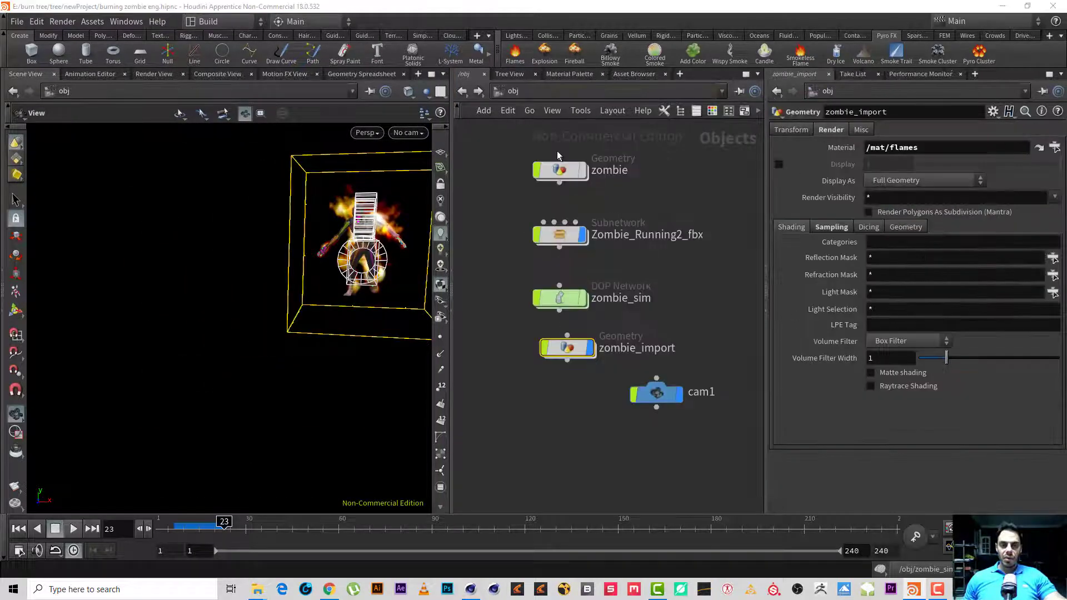
mouse_move(358, 278)
left_mouse_down()
mouse_move(151, 317)
mouse_move(43, 298)
left_mouse_up()
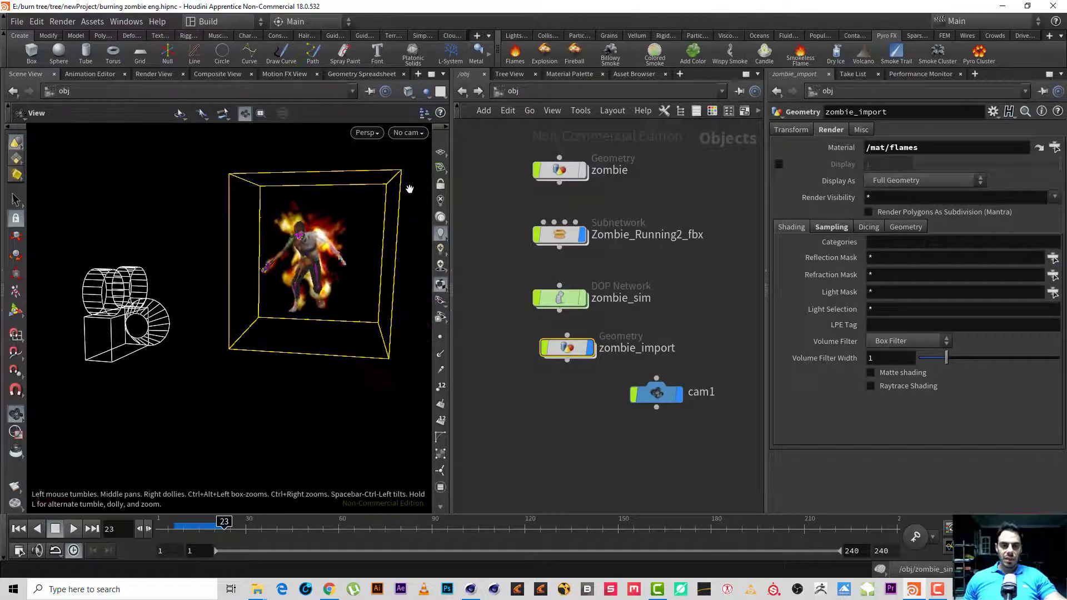
- Turn on the reference grid in the scene viewport
left_click(440, 151)
left_click_drag(312, 344, 174, 361)
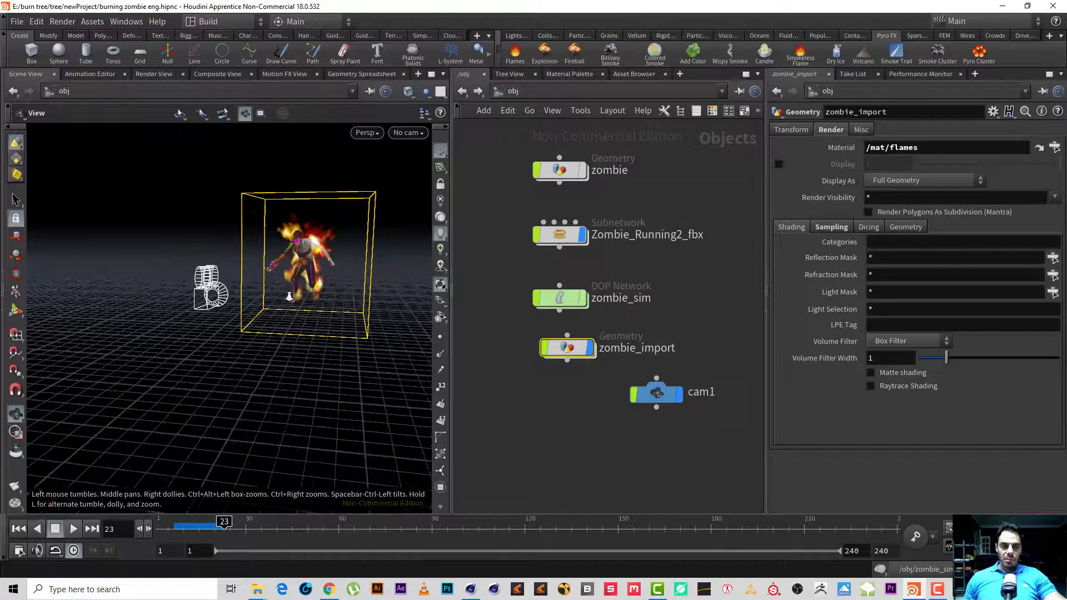
left_click_drag(289, 297, 283, 225)
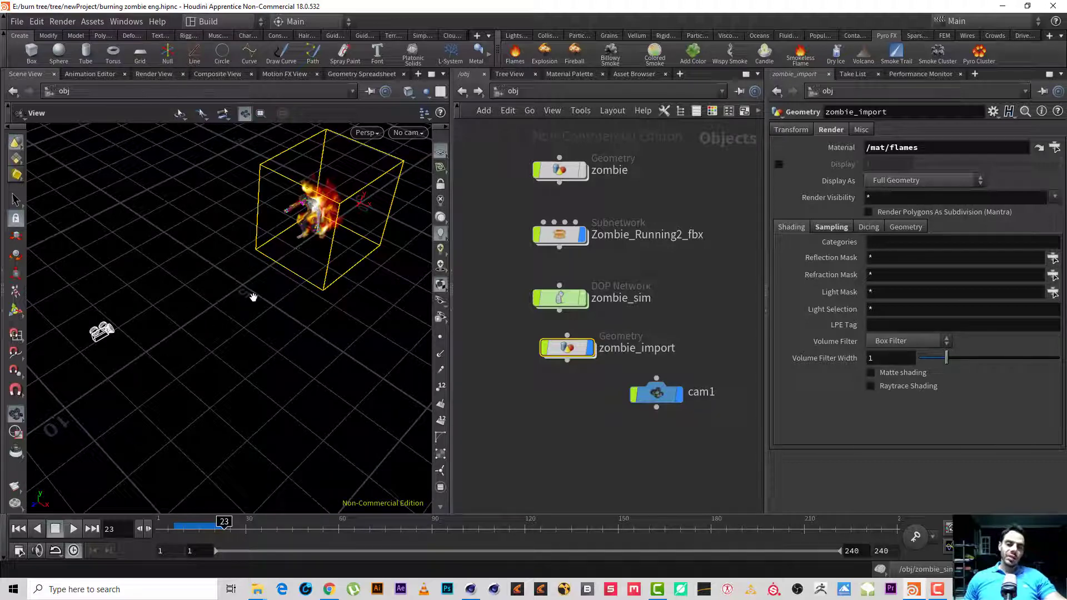
- Add a Geometry object in an empty area of the object network and name it tree
key("h")
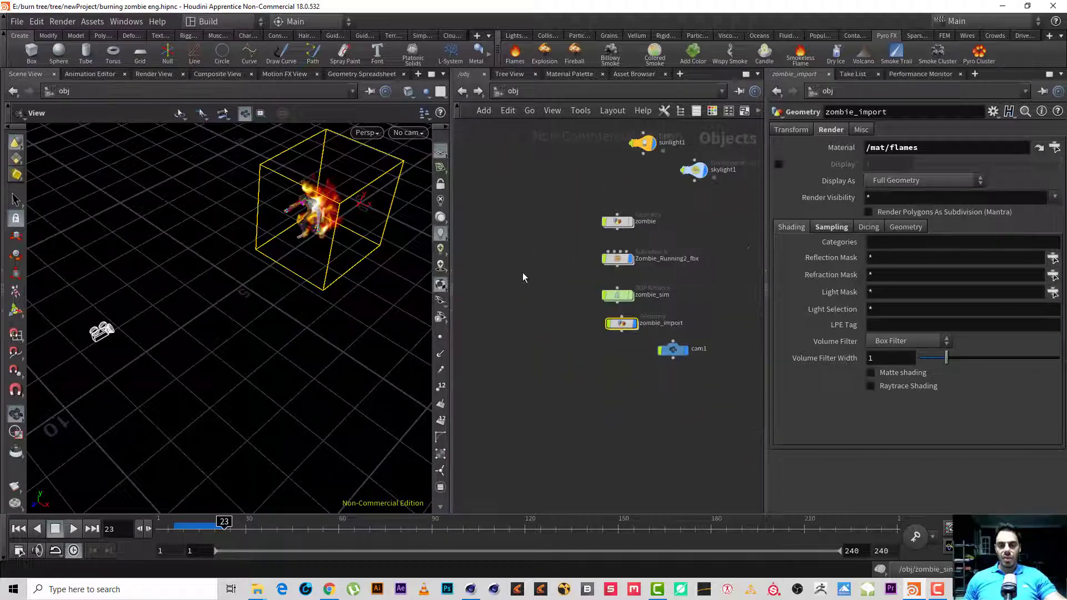
key("Tab")
type("D")
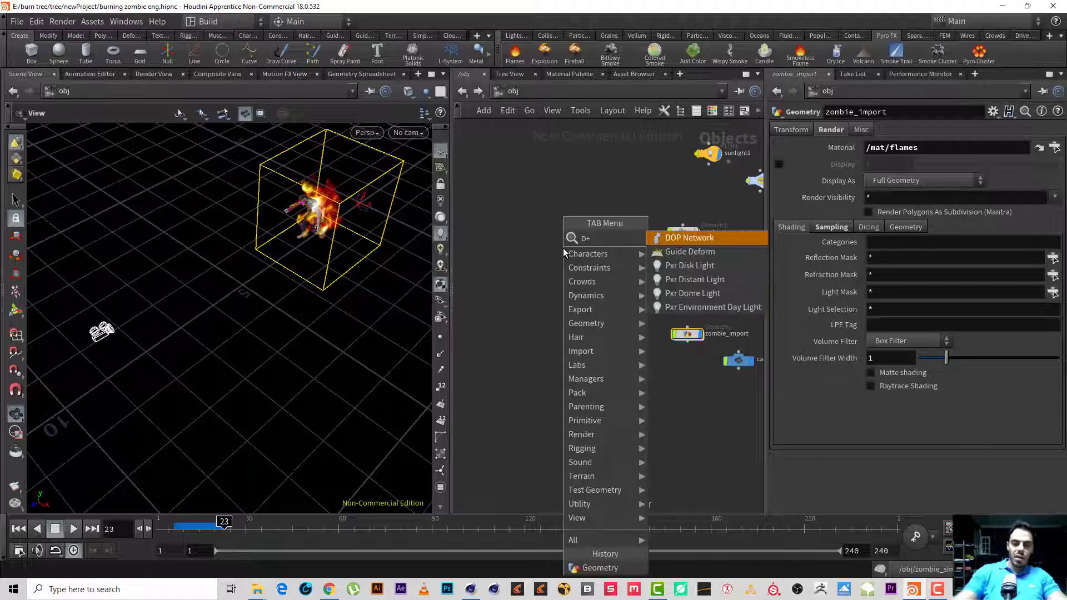
key("BackSpace")
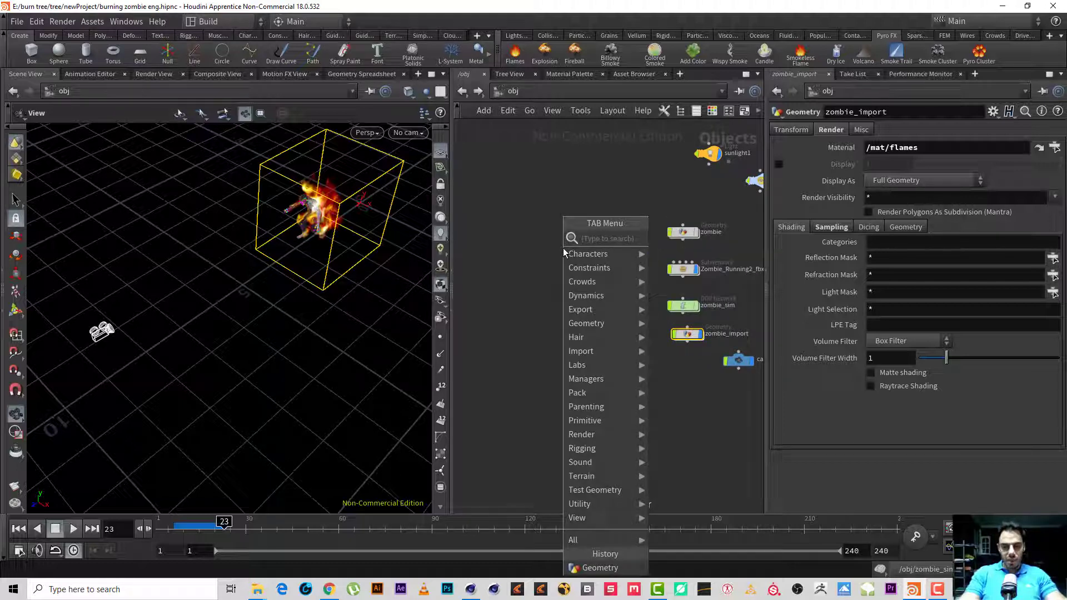
type("ge")
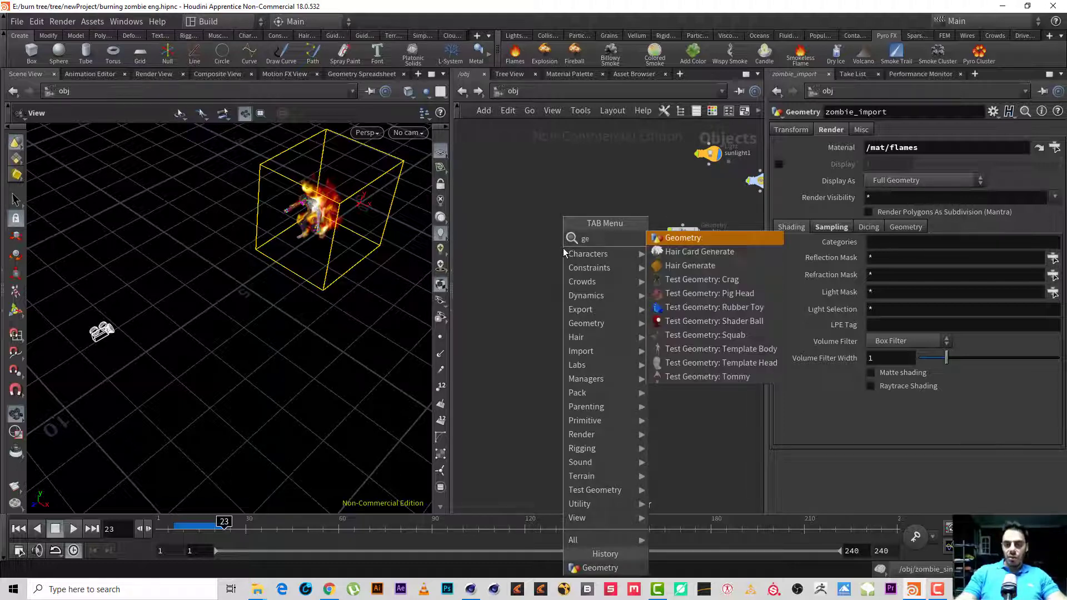
key("Return")
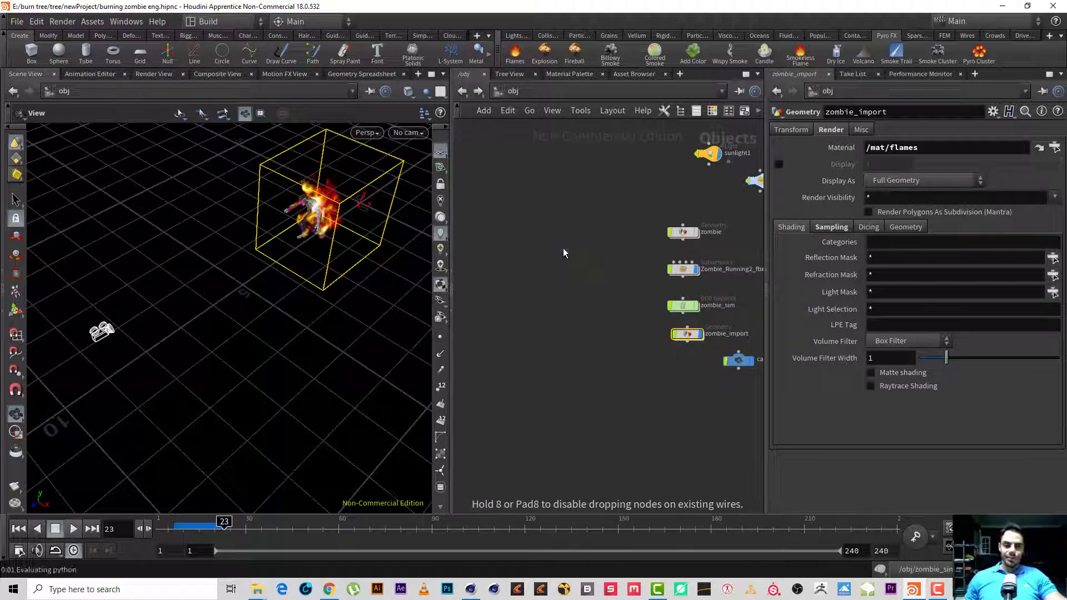
left_click(563, 248)
double_click(551, 237)
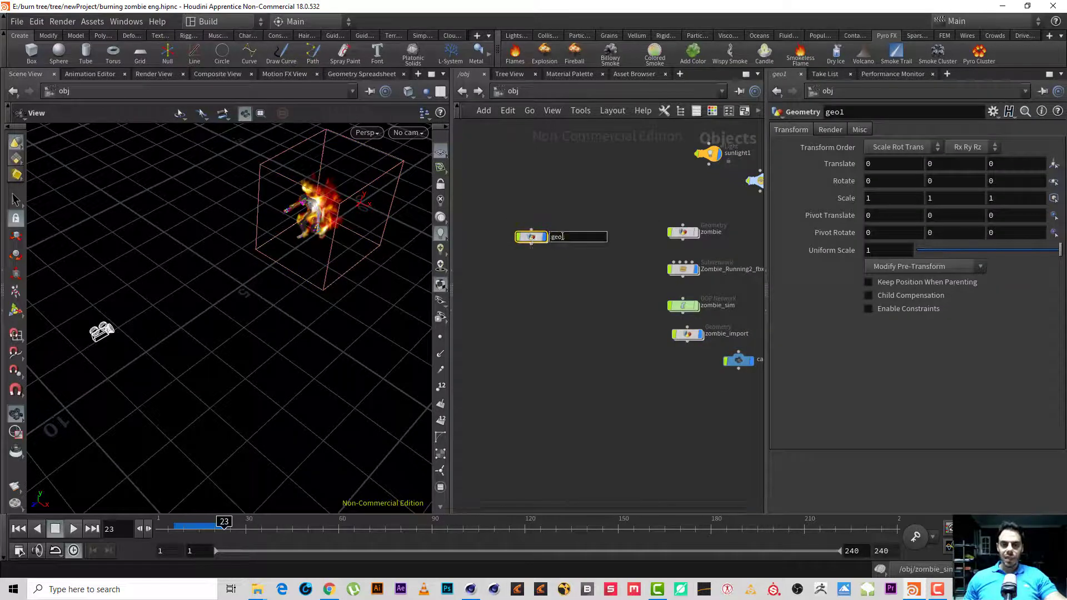
type("tree")
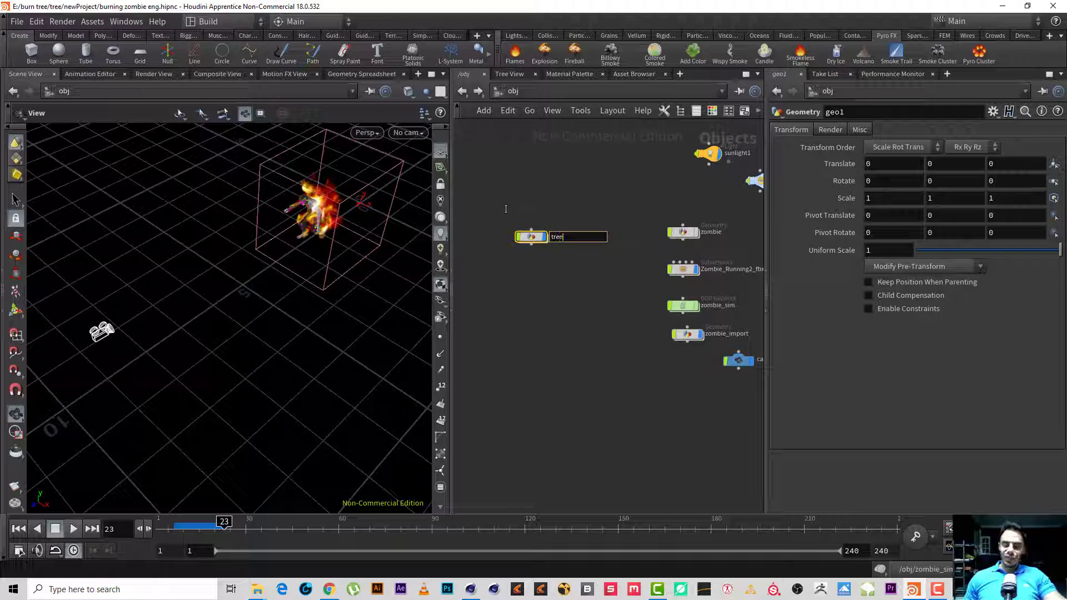
key("Return")
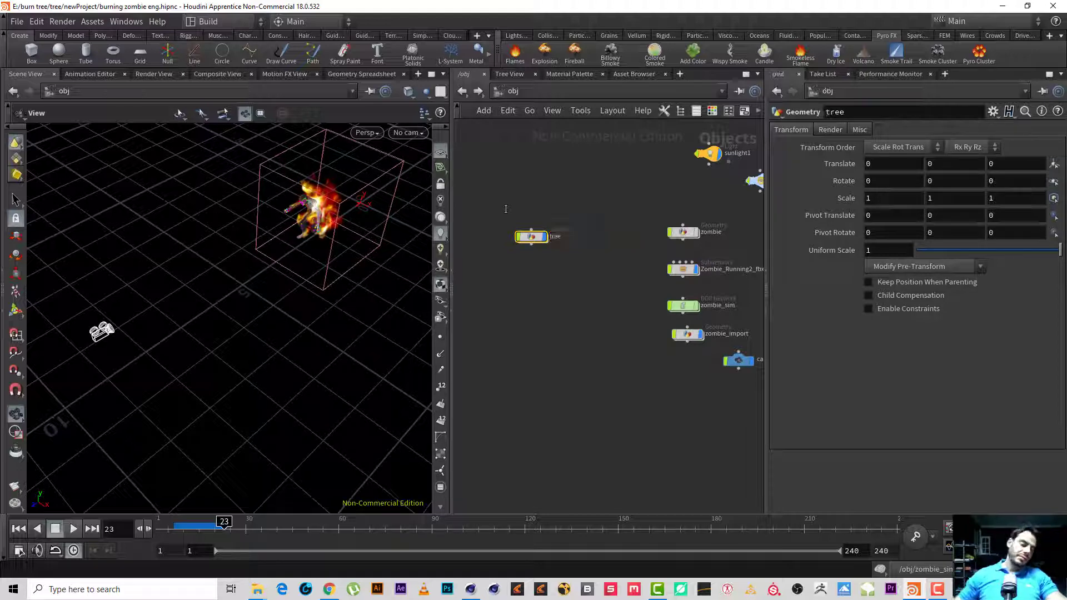
- Go inside the tree object and add a File node to its network
double_click(532, 236)
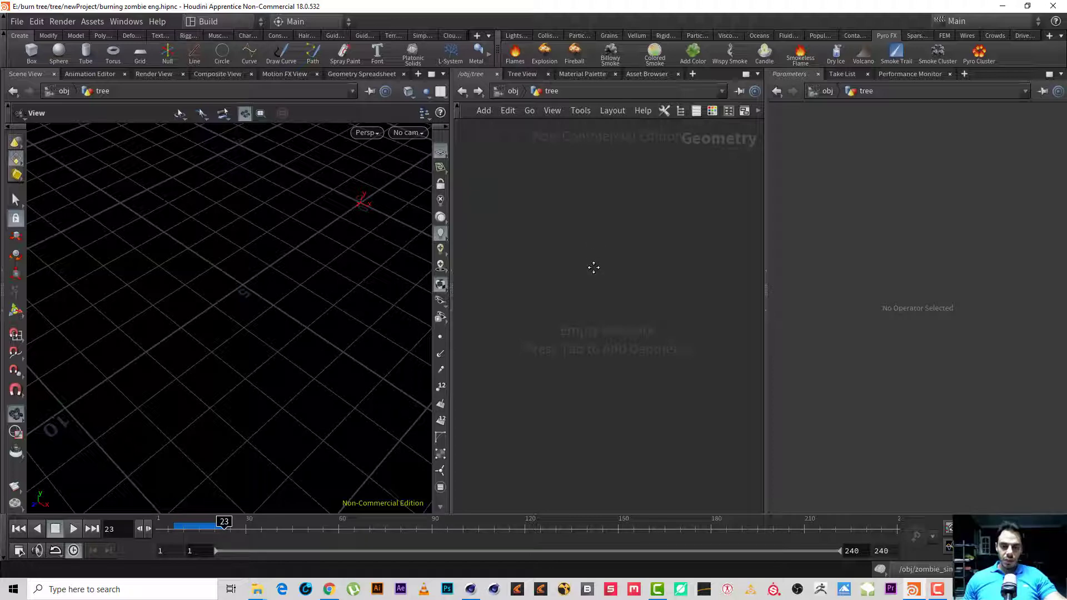
key("Tab")
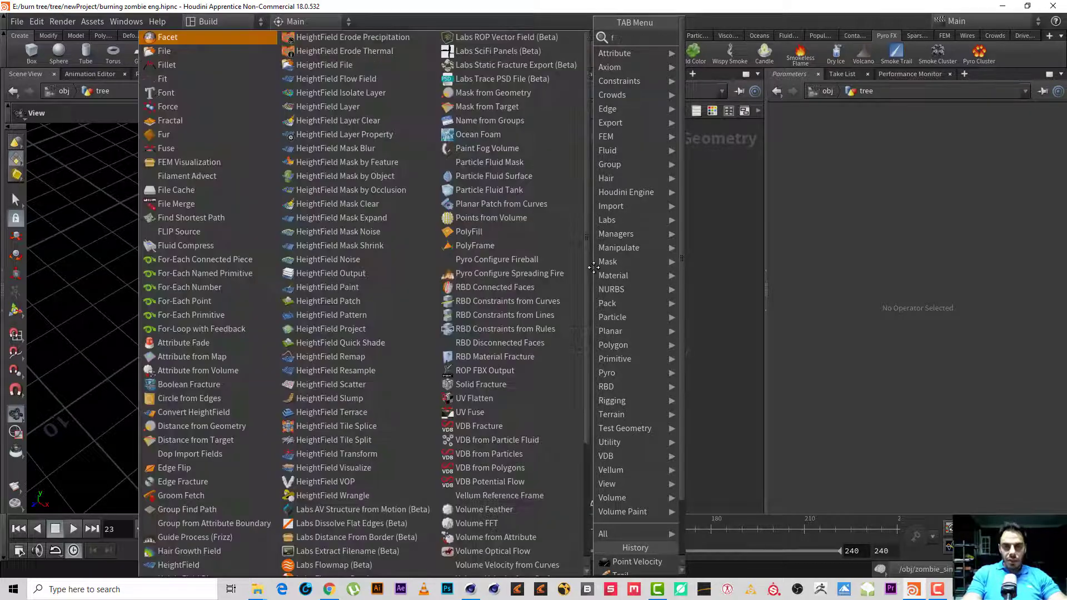
type("file")
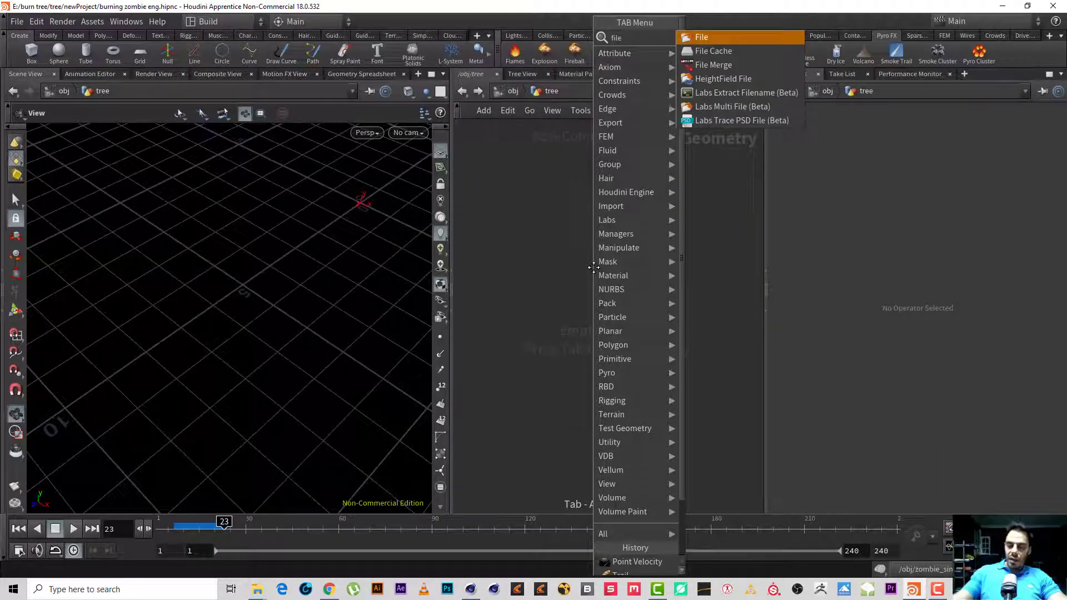
key("Escape")
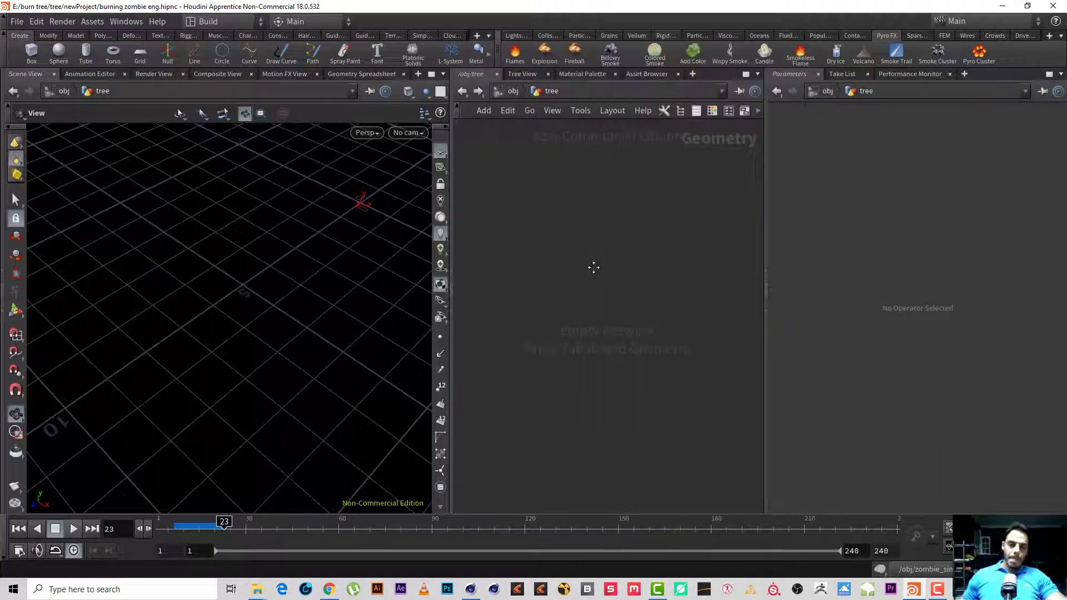
left_click(617, 262)
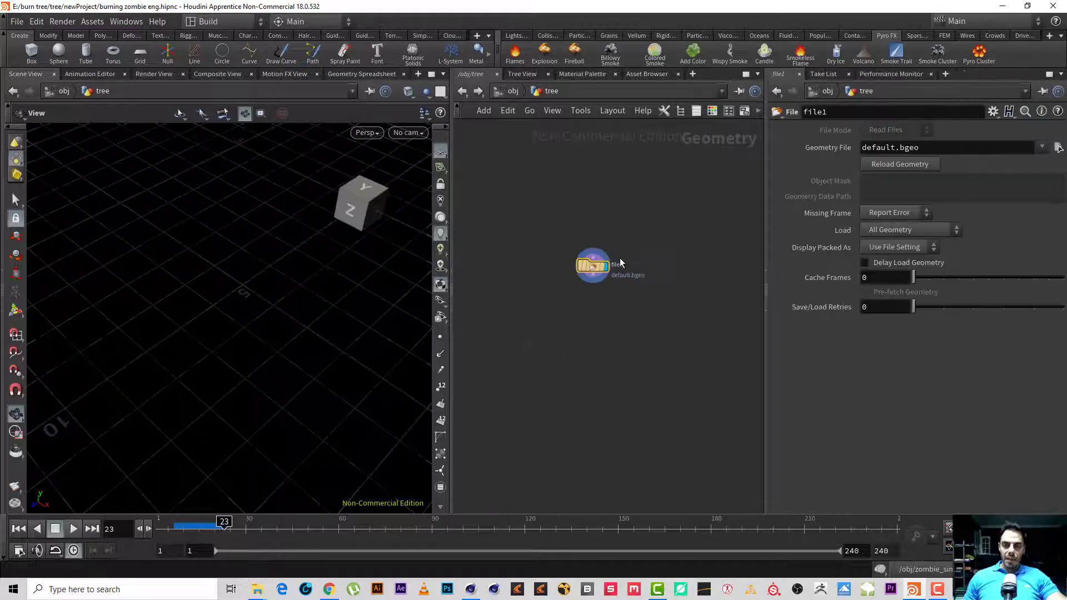
- Try to load new_tree.obj from the project's $HIP/modele folder into the File node
left_click_drag(664, 213, 586, 305)
left_click(1058, 147)
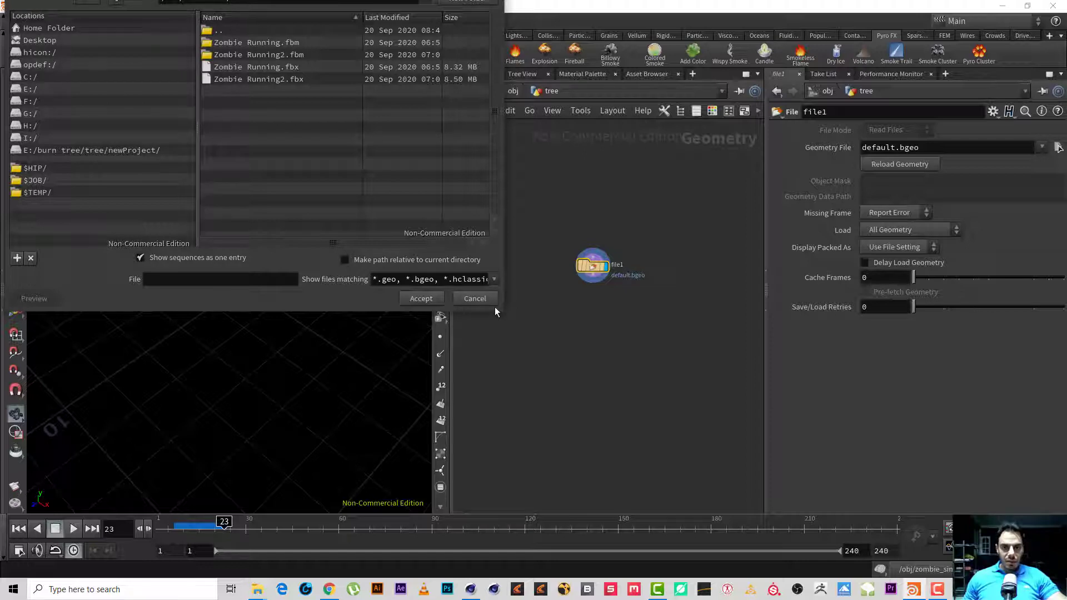
left_click_drag(501, 314, 486, 359)
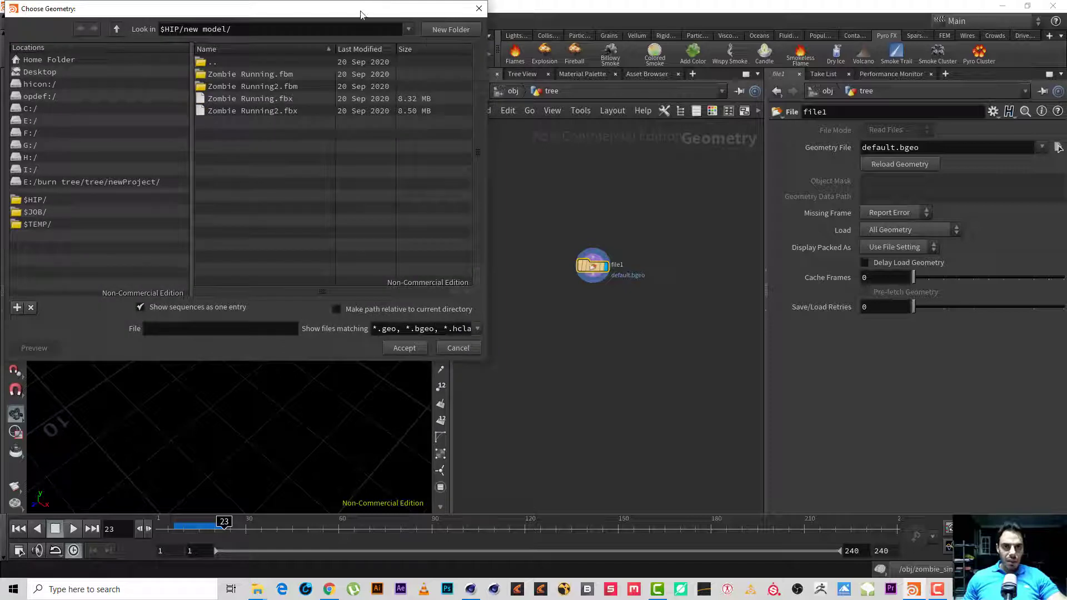
left_click_drag(360, 14, 496, 88)
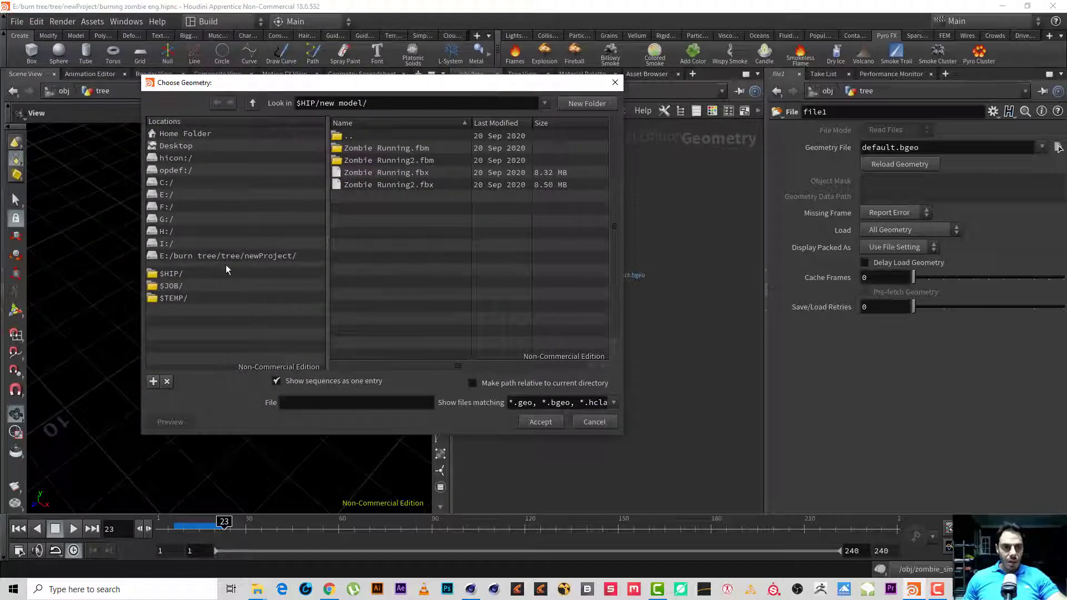
left_click(188, 285)
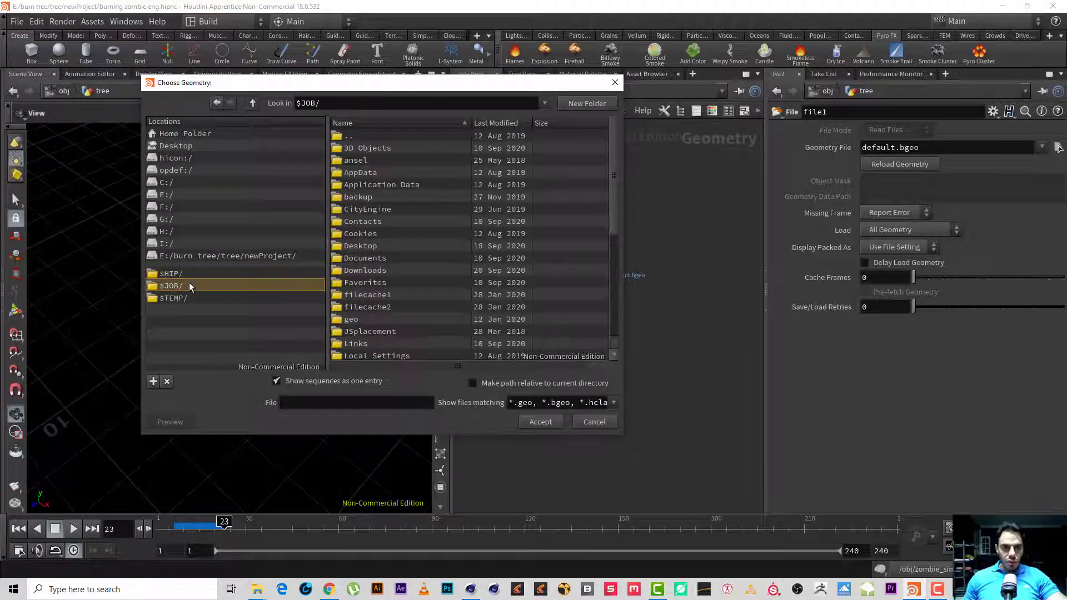
left_click(187, 274)
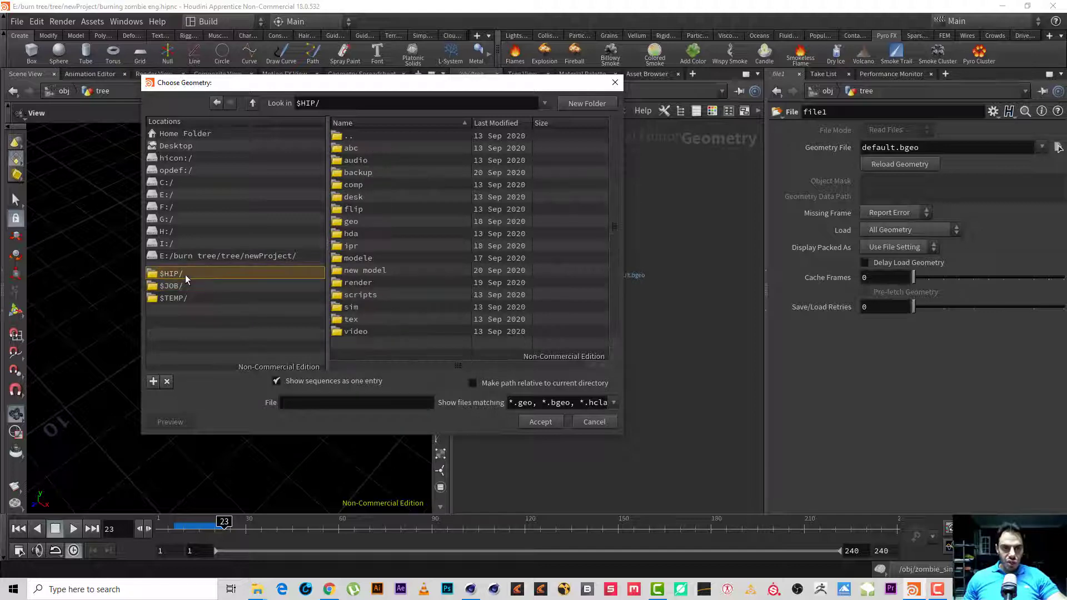
double_click(366, 257)
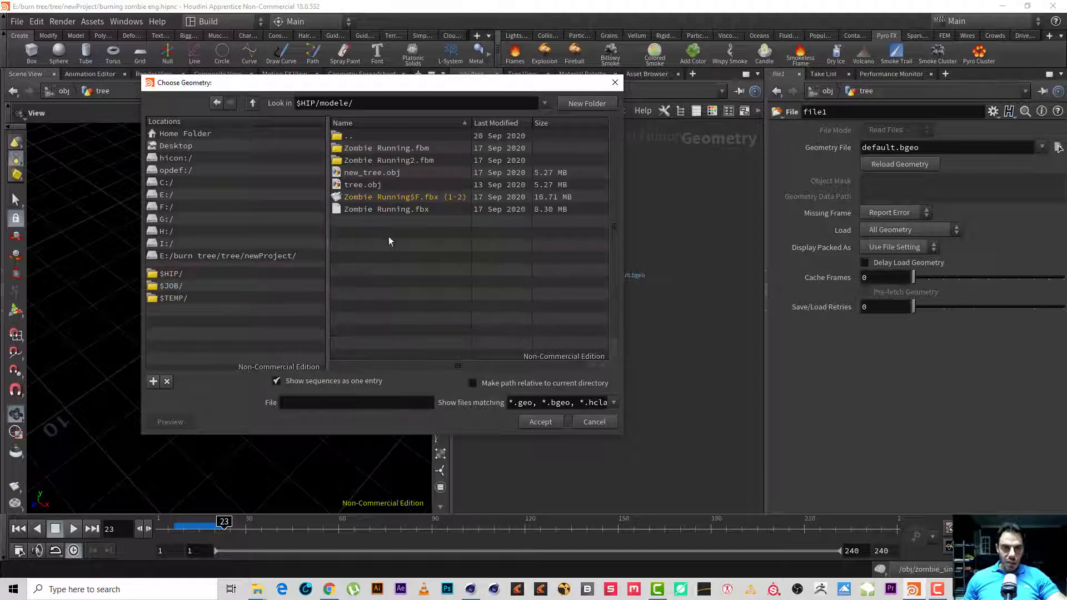
double_click(403, 176)
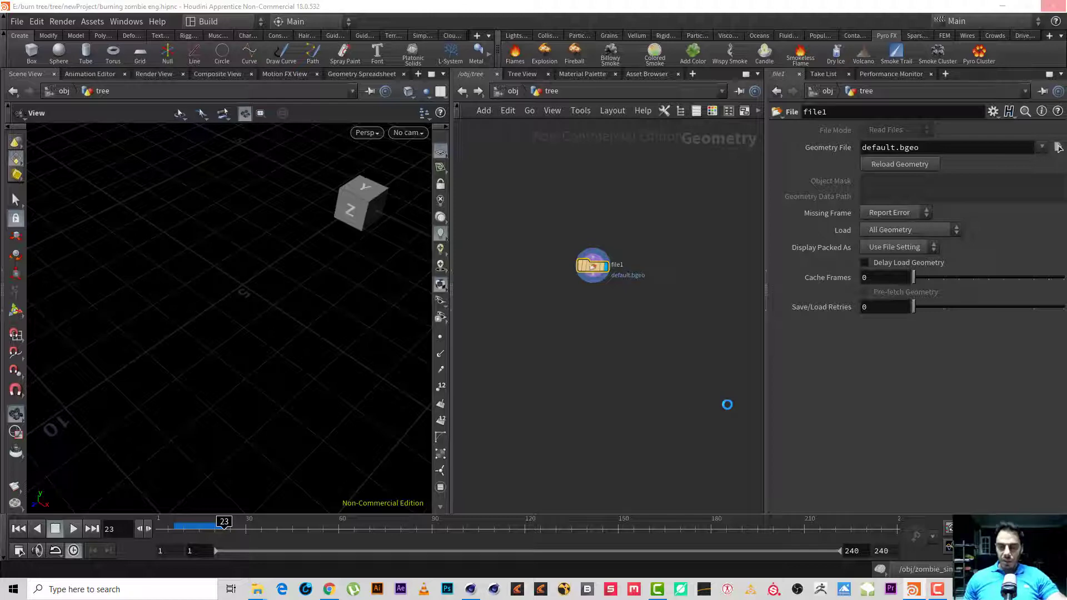
left_click(937, 588)
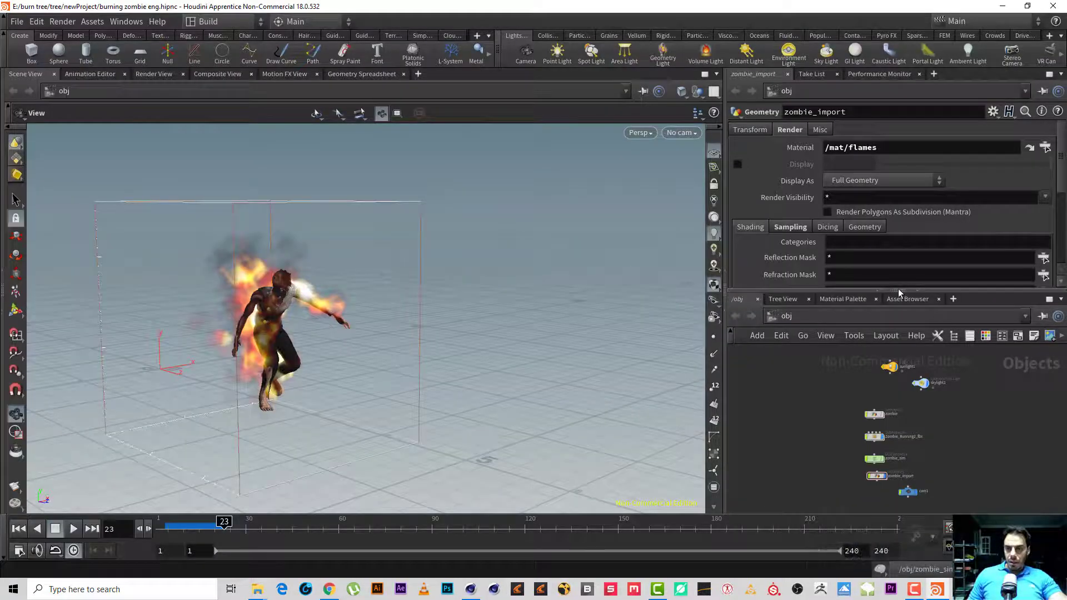
- Arrange the parameter and network panes side by side and swap them so the network editor is next to the viewport
left_click(898, 289)
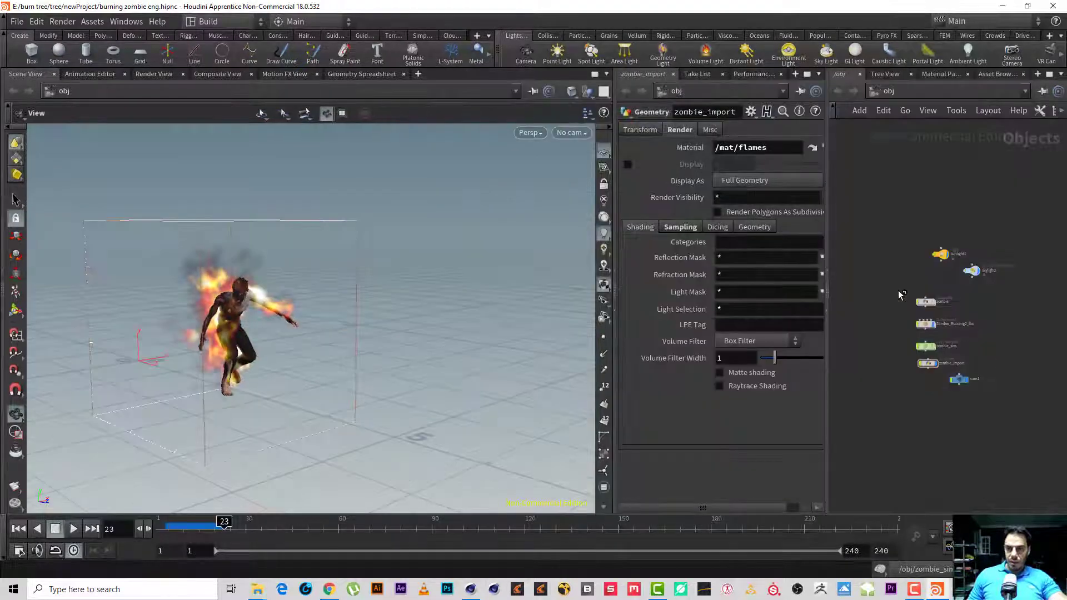
left_click(830, 293)
middle_click_drag(656, 254, 789, 257)
middle_click_drag(746, 297, 730, 287)
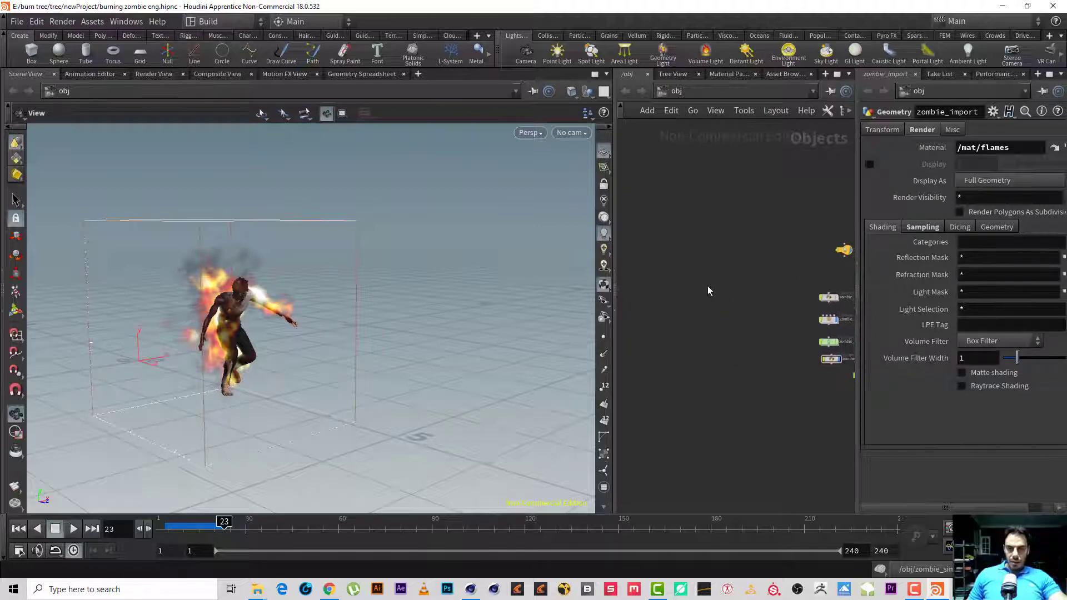
- Add a Geometry object beside the zombie nodes in the object network and name it tree
key("Tab")
type("D")
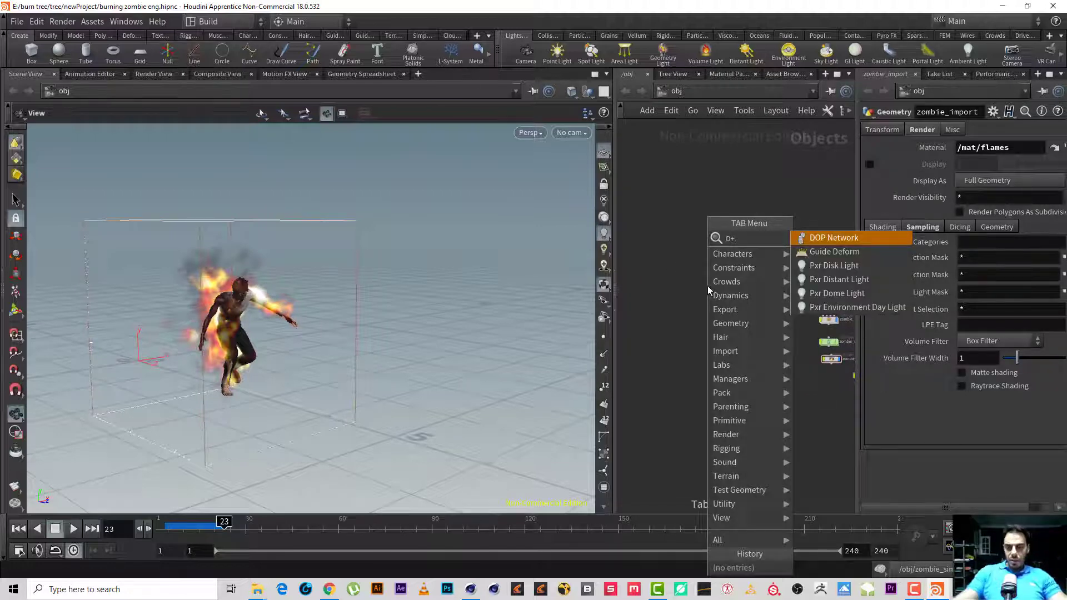
key("BackSpace")
type("g")
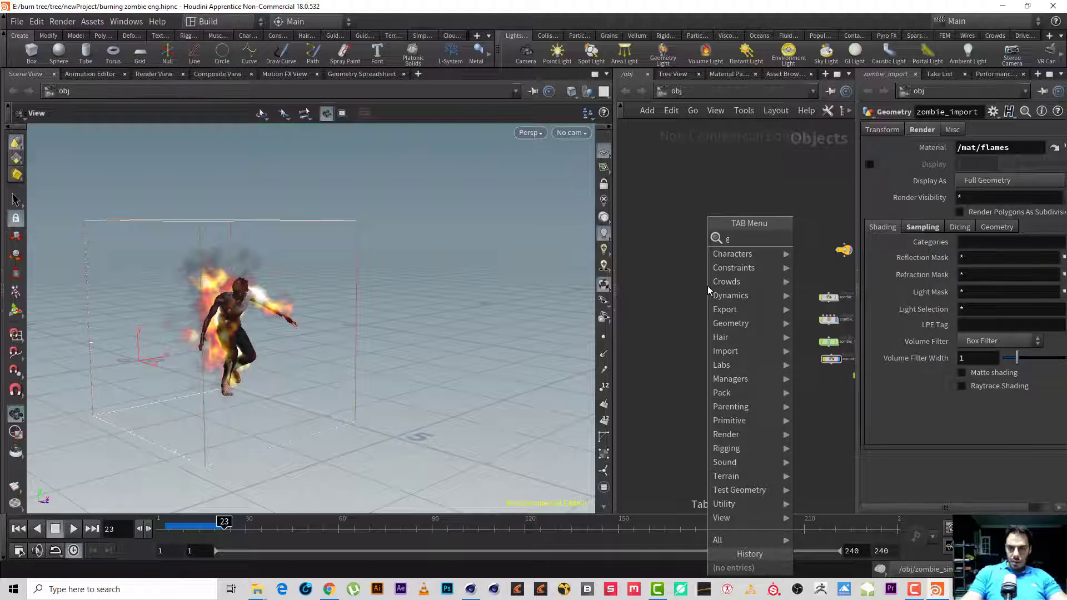
type("eoo")
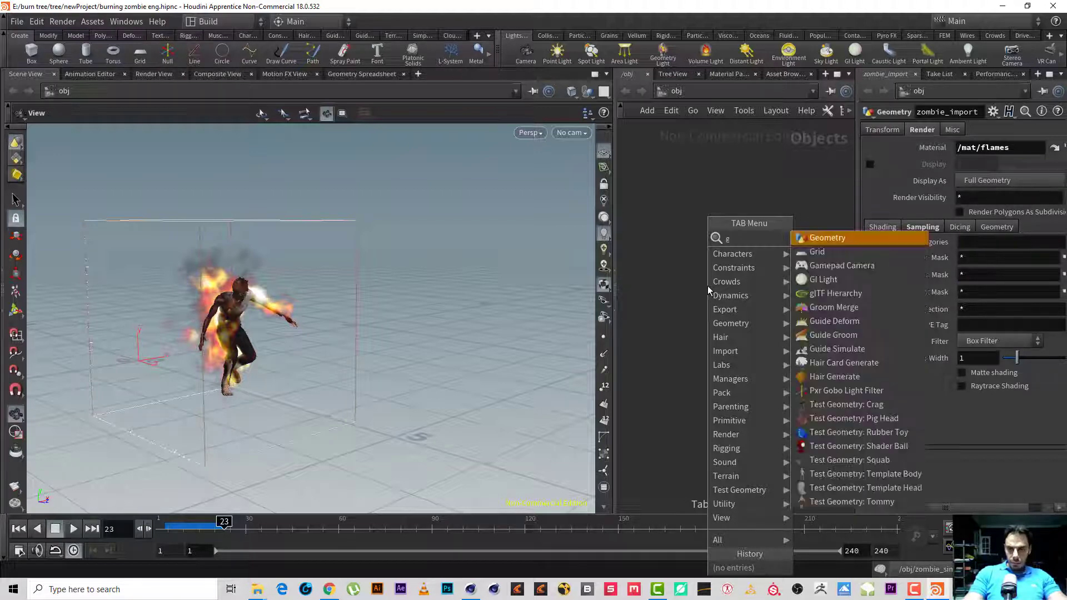
key("Return")
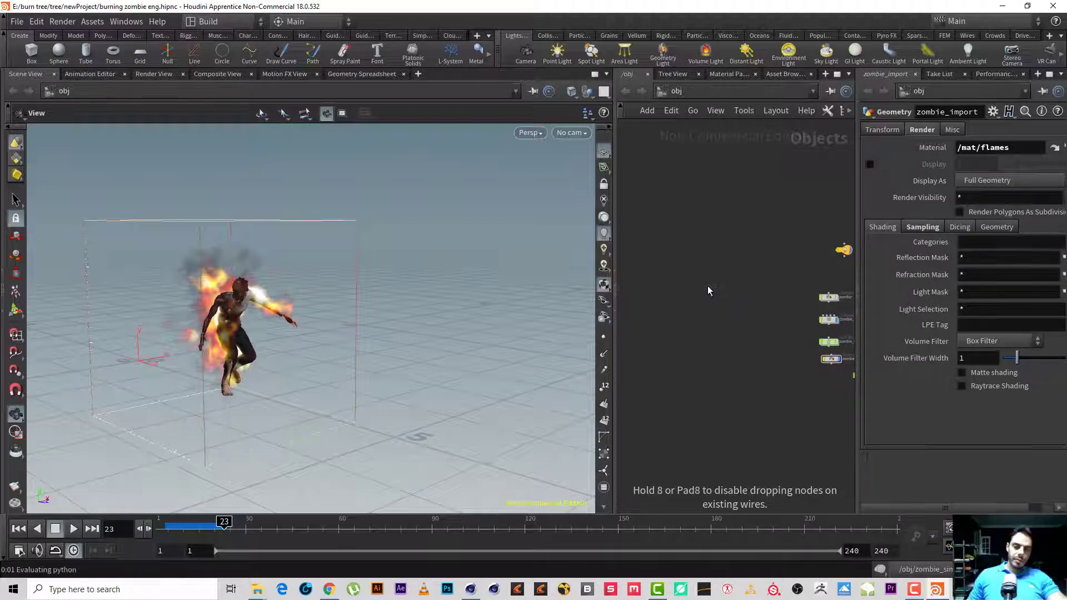
left_click(709, 286)
double_click(723, 287)
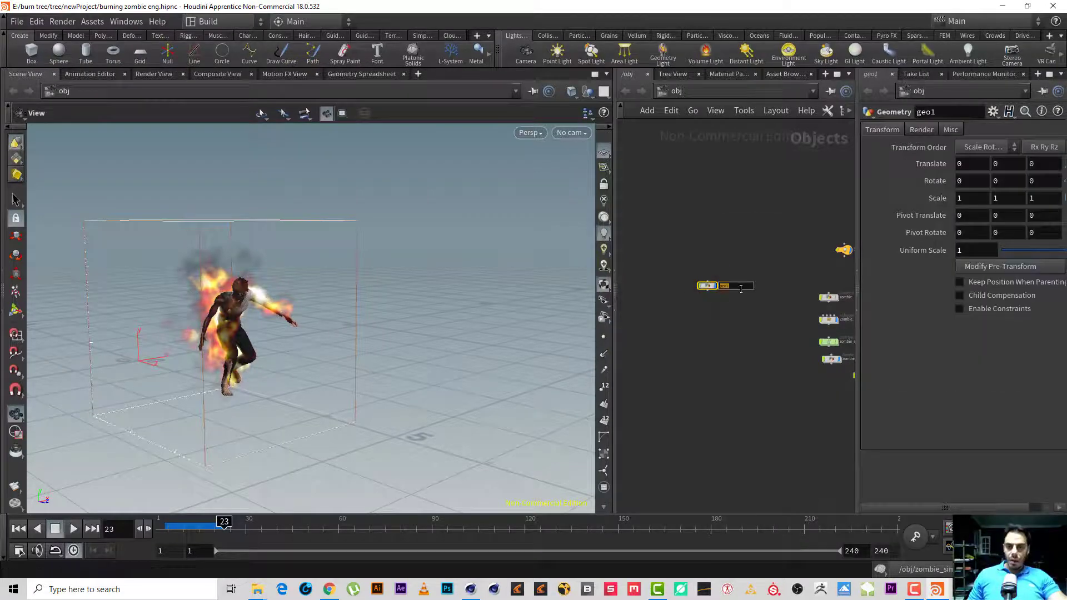
type("tree")
key("Return")
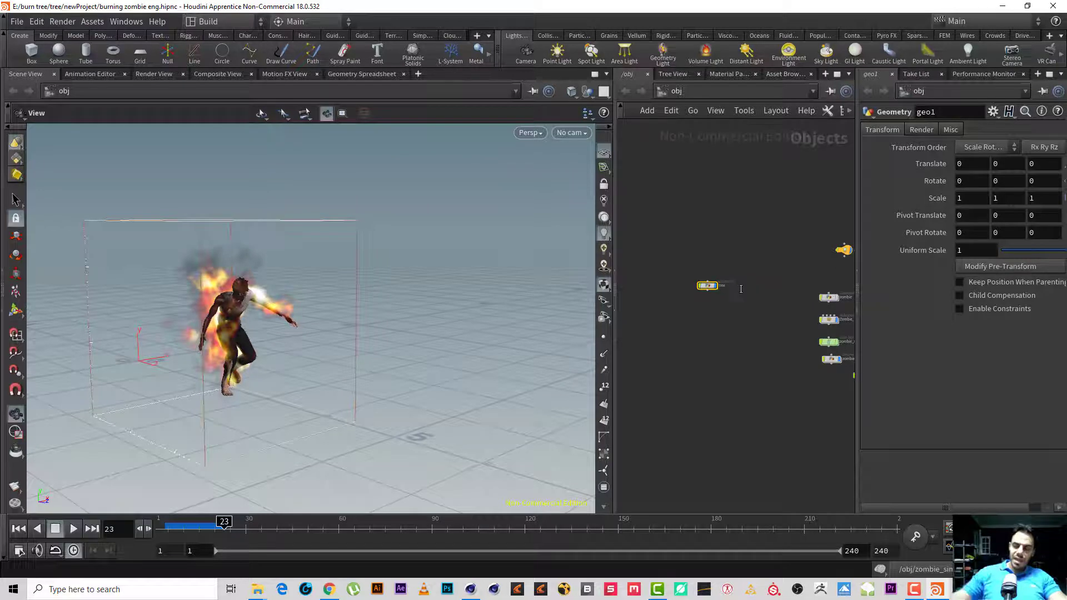
- Enter the tree object's geometry network and place a File node in it
scroll(715, 311, "up", 7)
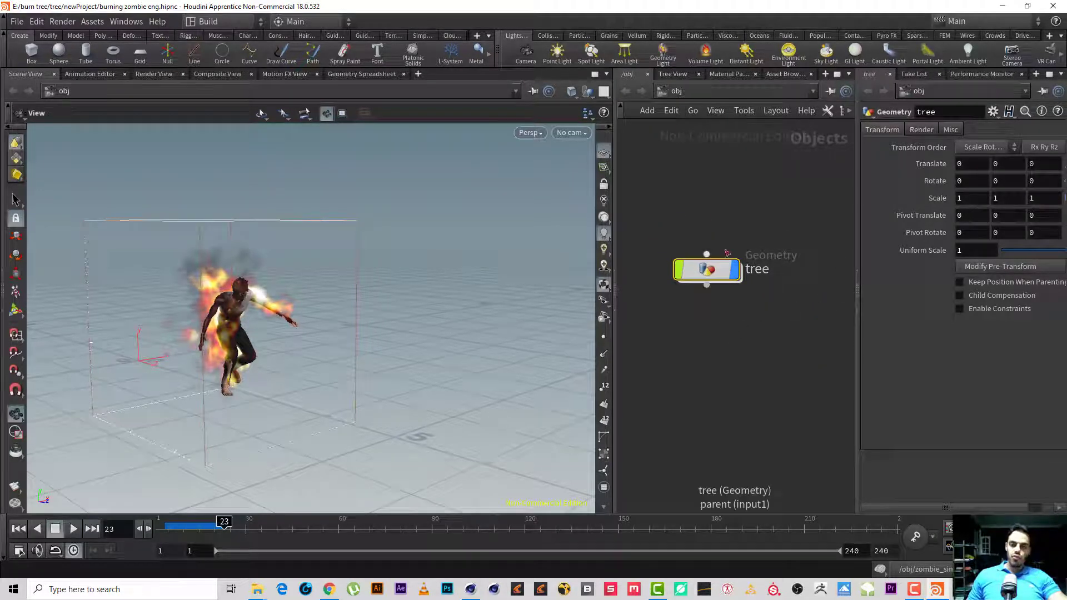
double_click(718, 270)
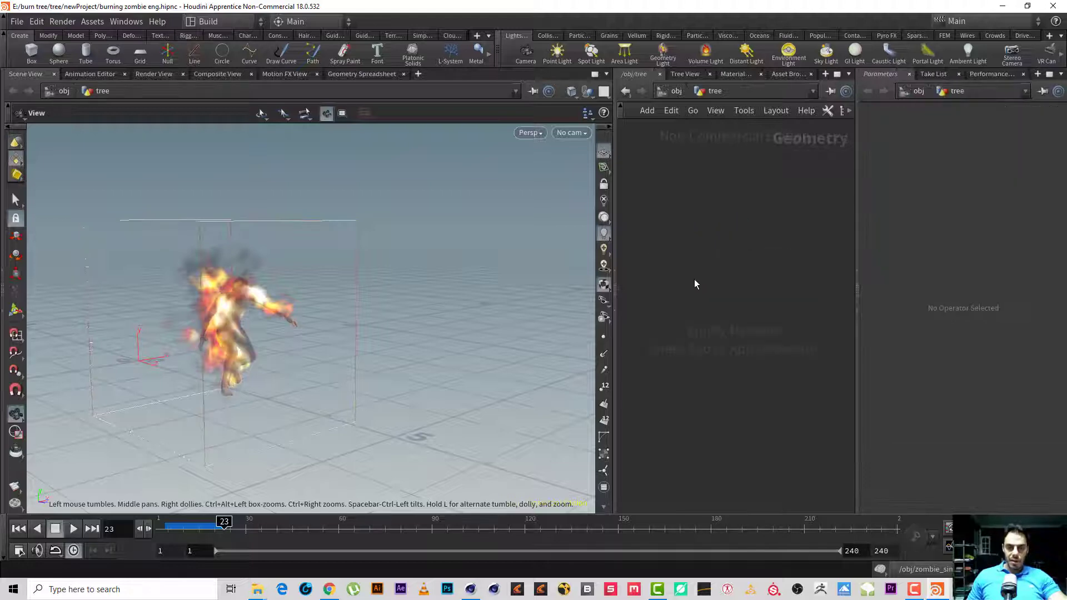
mouse_move(237, 315)
left_mouse_down()
mouse_move(107, 310)
mouse_move(311, 301)
mouse_move(314, 334)
left_mouse_up()
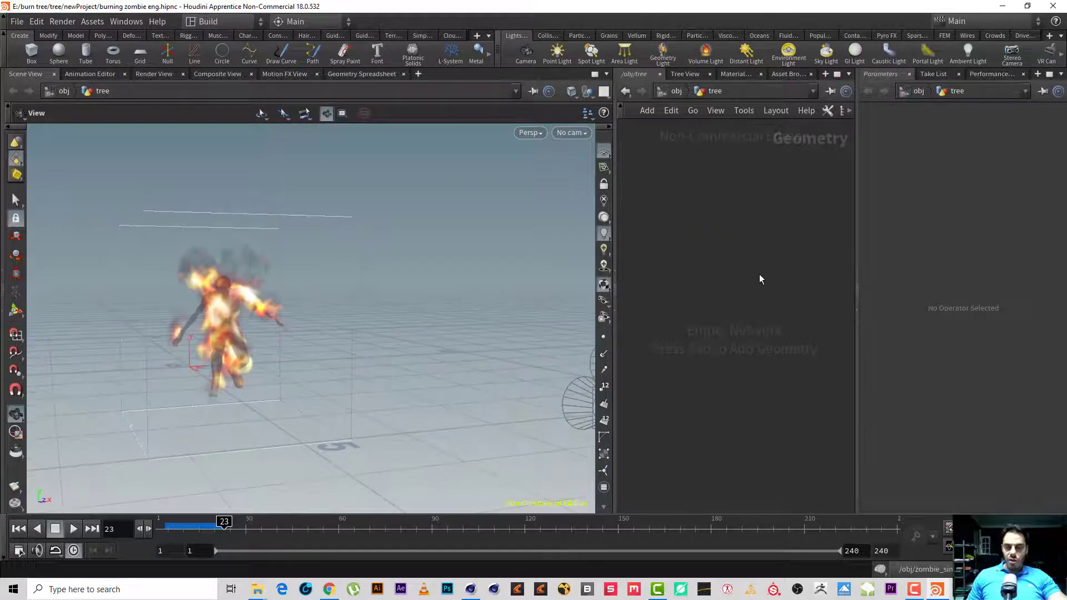
key("Tab")
type("geo")
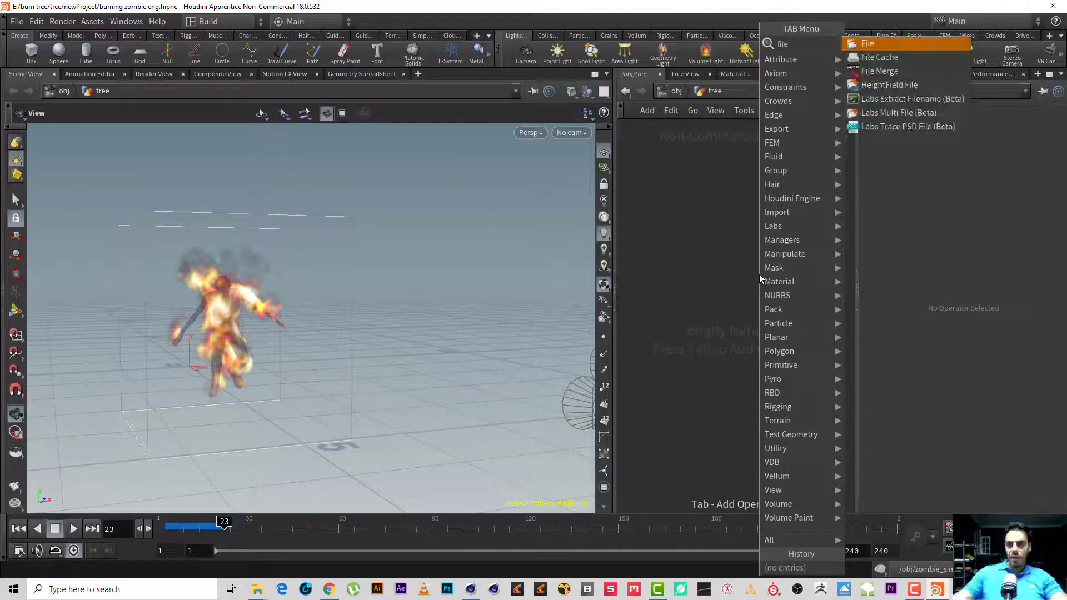
key("Return")
left_click(760, 275)
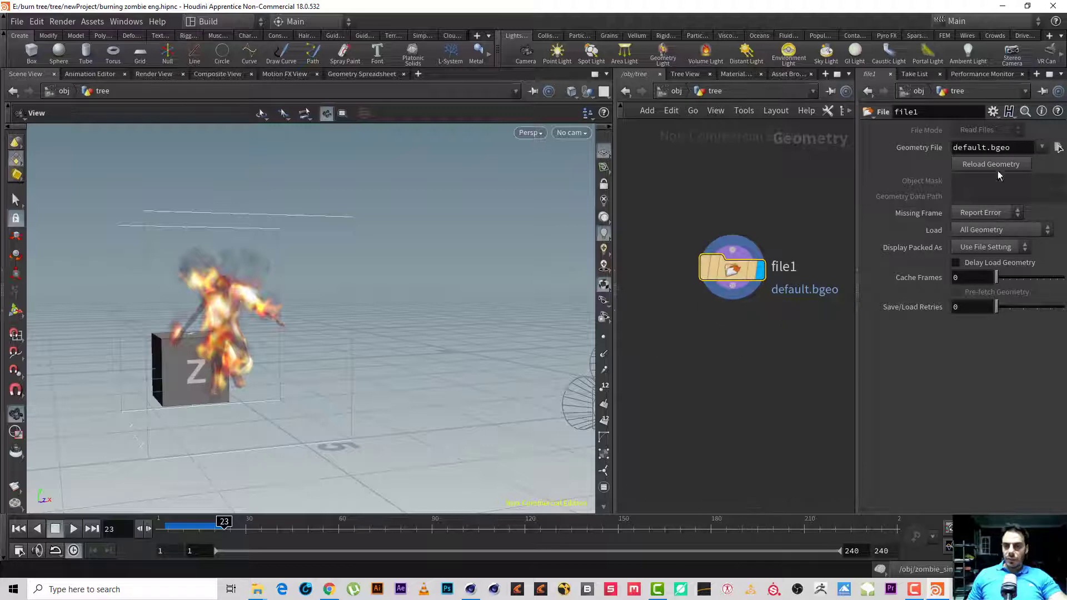
- Try to load tree.obj from the project's $HIP/new model folder into the File node
left_click(1058, 147)
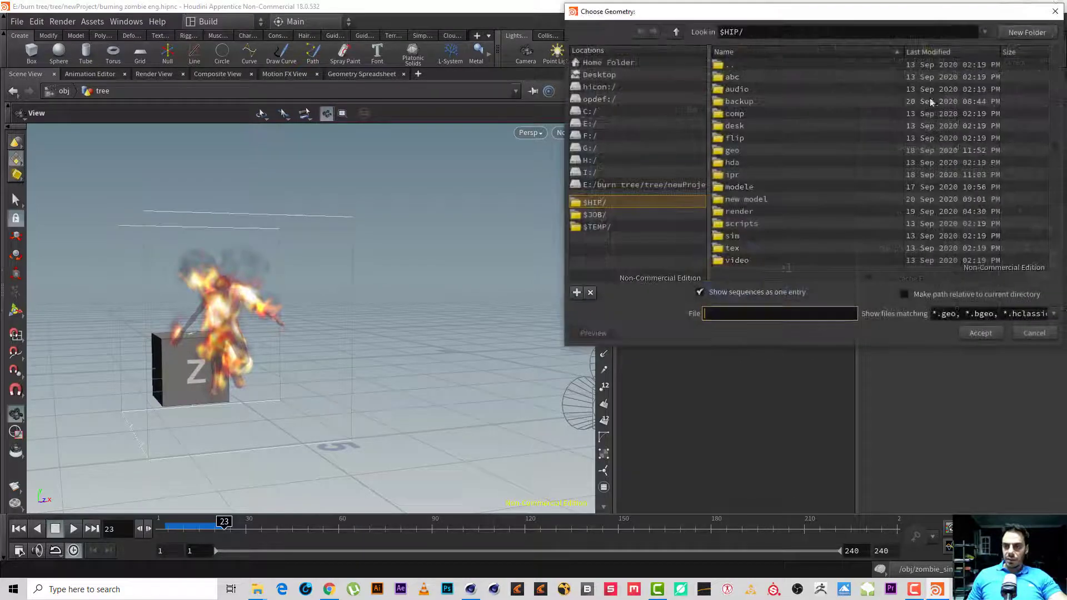
left_click(624, 216)
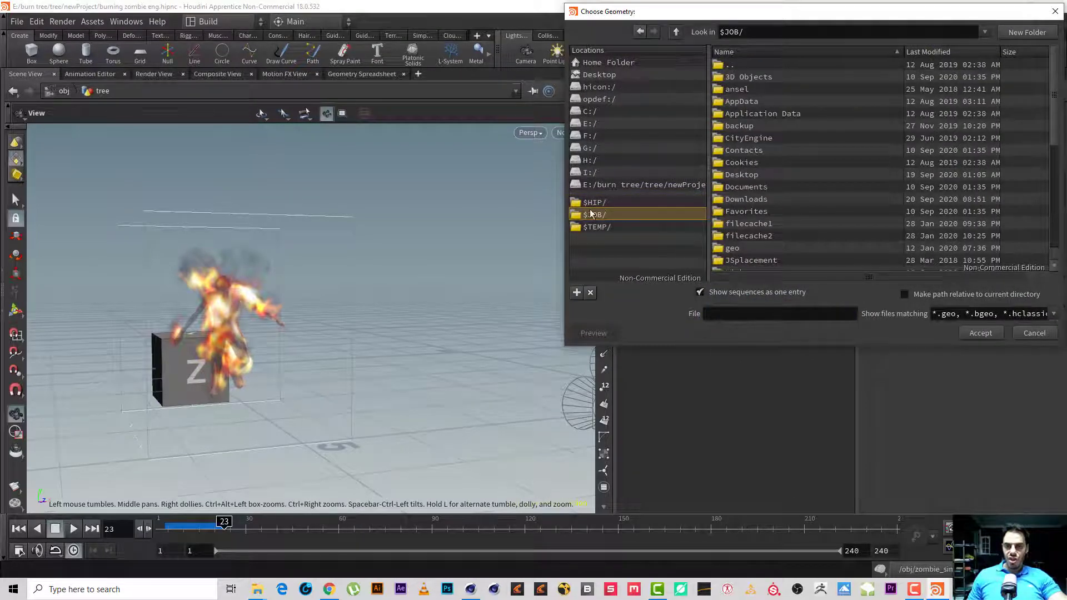
left_click(598, 228)
left_click(605, 206)
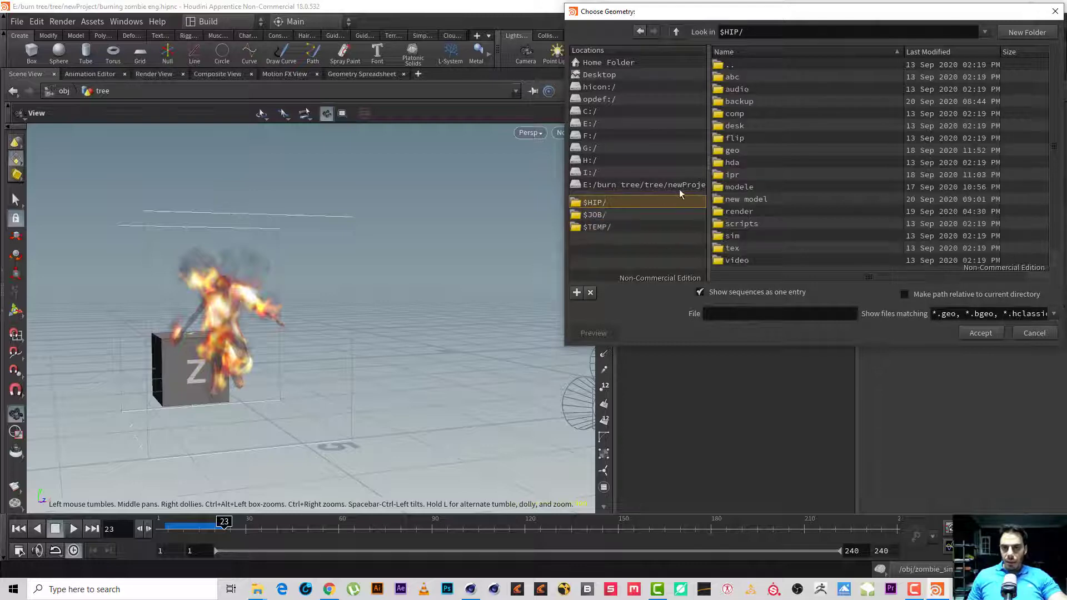
double_click(740, 202)
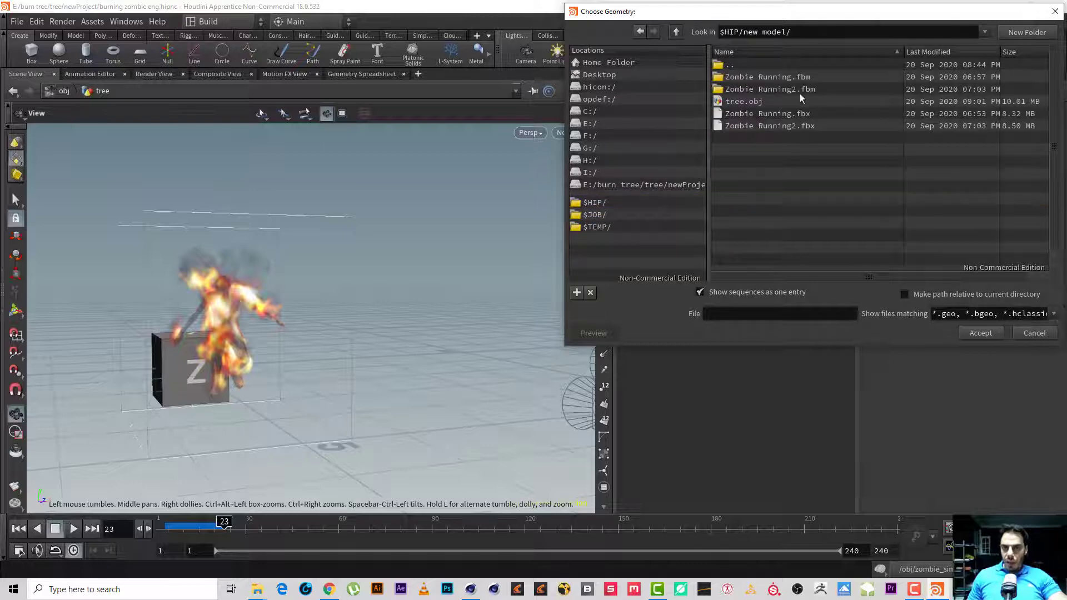
left_click(771, 103)
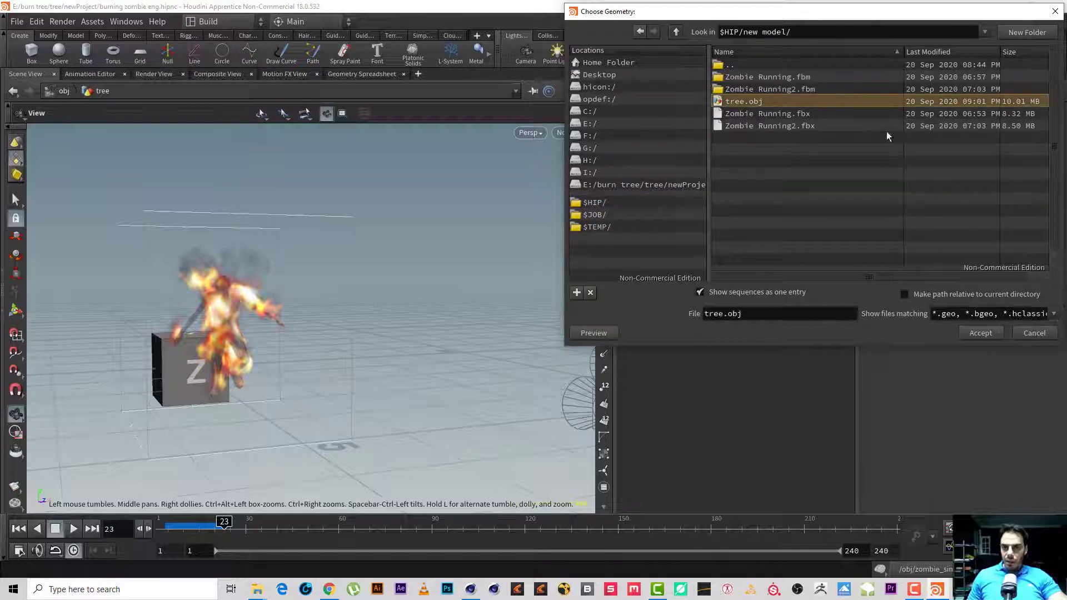
left_click(978, 333)
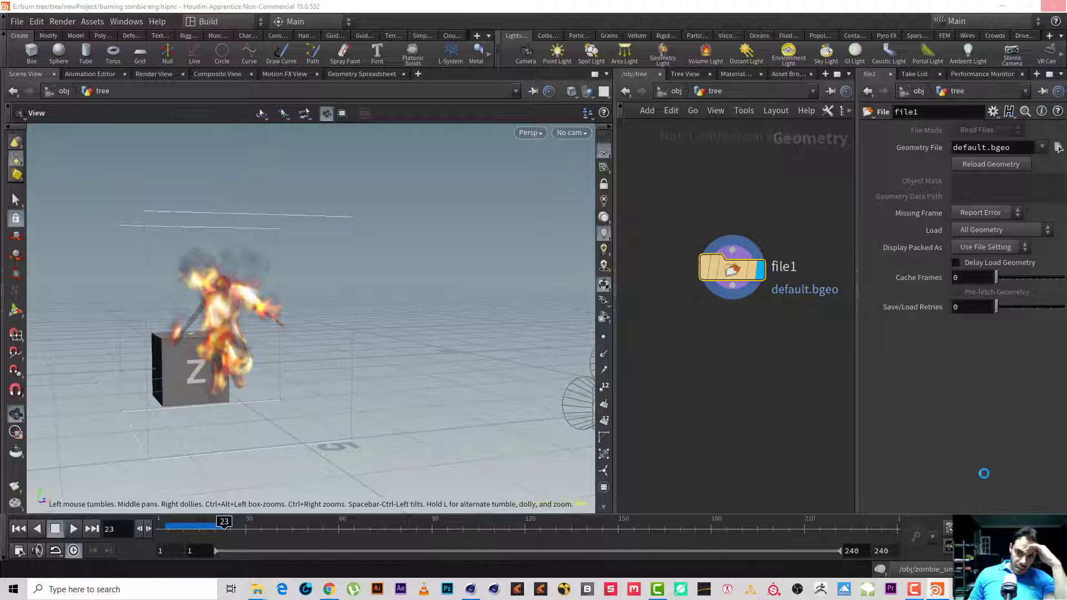
left_click(914, 590)
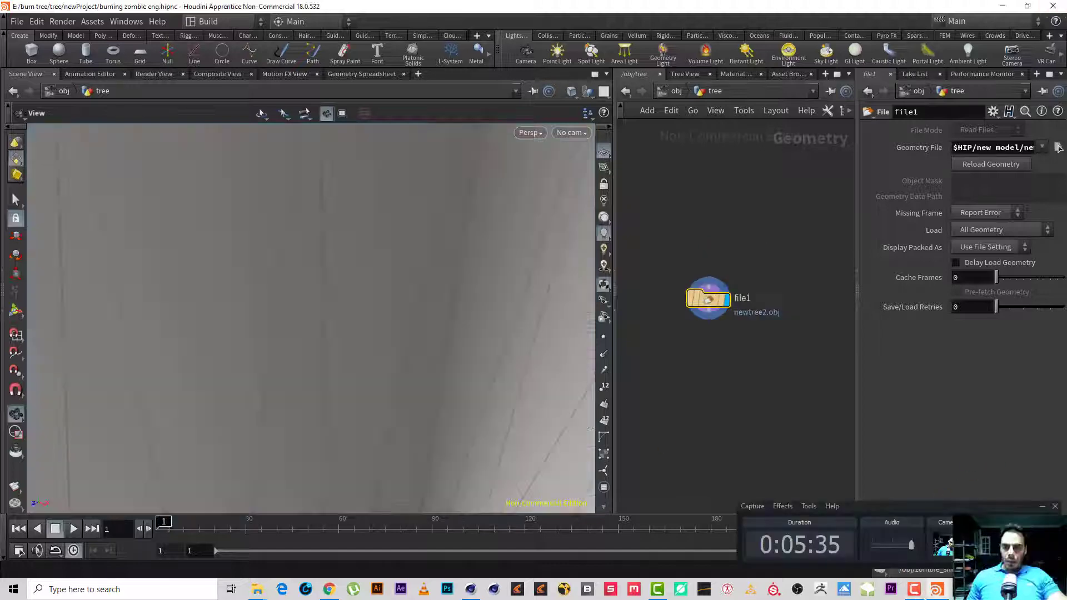
- Inspect the imported tree from several angles and compare it with the original polygon object in Cinema 4D
right_click_drag(419, 331, 241, 365)
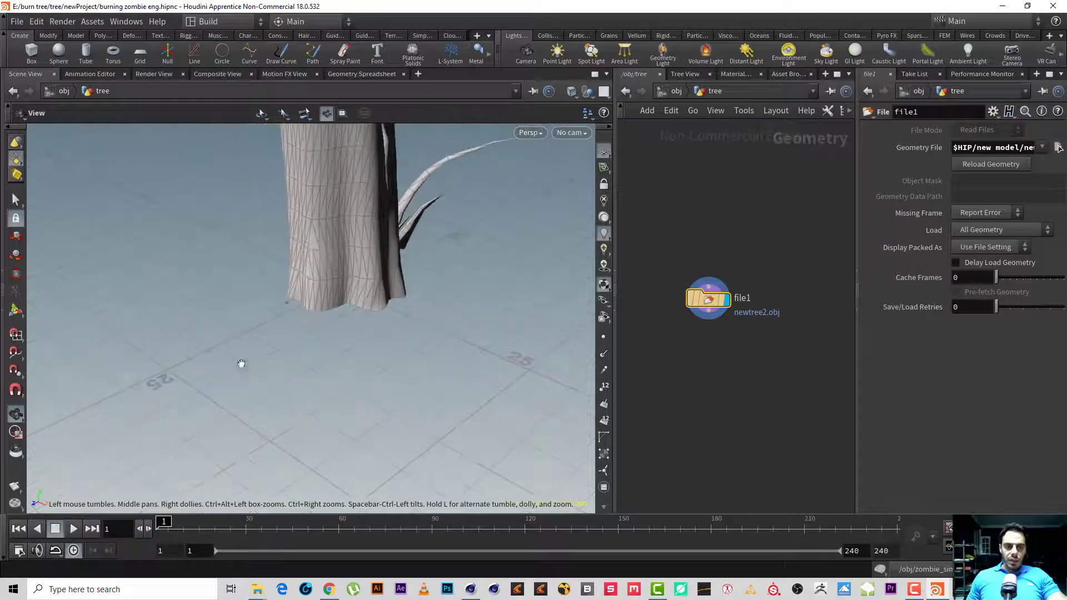
left_click_drag(241, 365, 250, 297)
right_click_drag(250, 297, 350, 227)
middle_click_drag(350, 227, 291, 338)
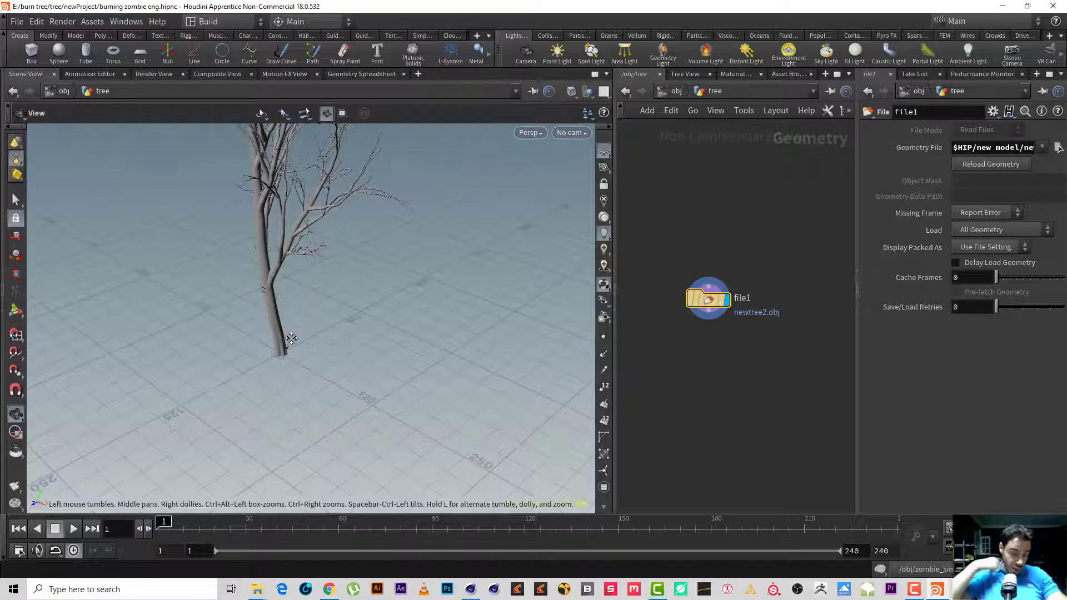
left_click(475, 594)
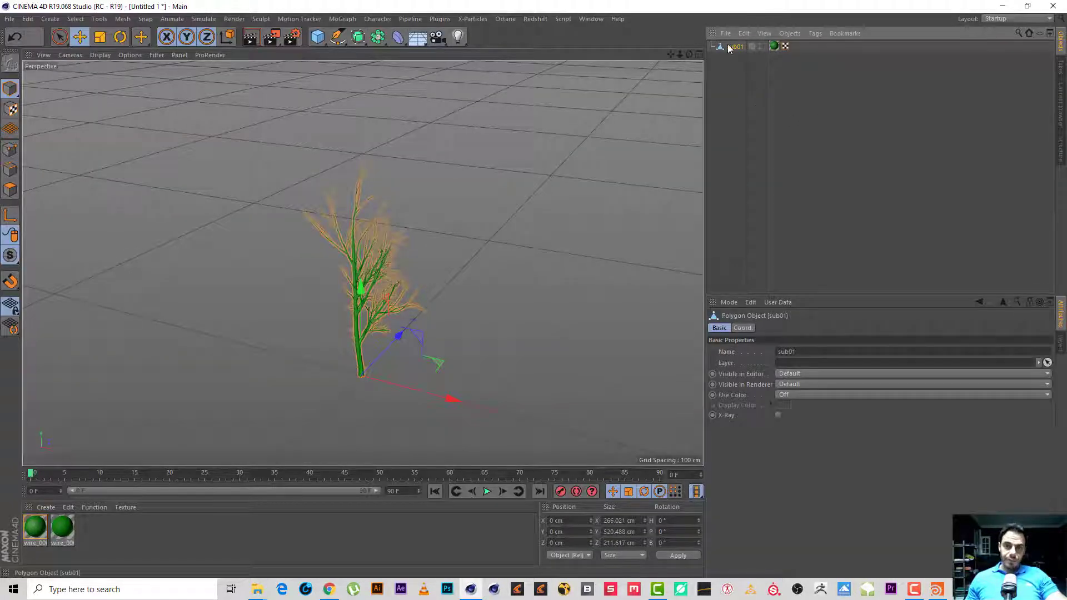
left_click(1003, 6)
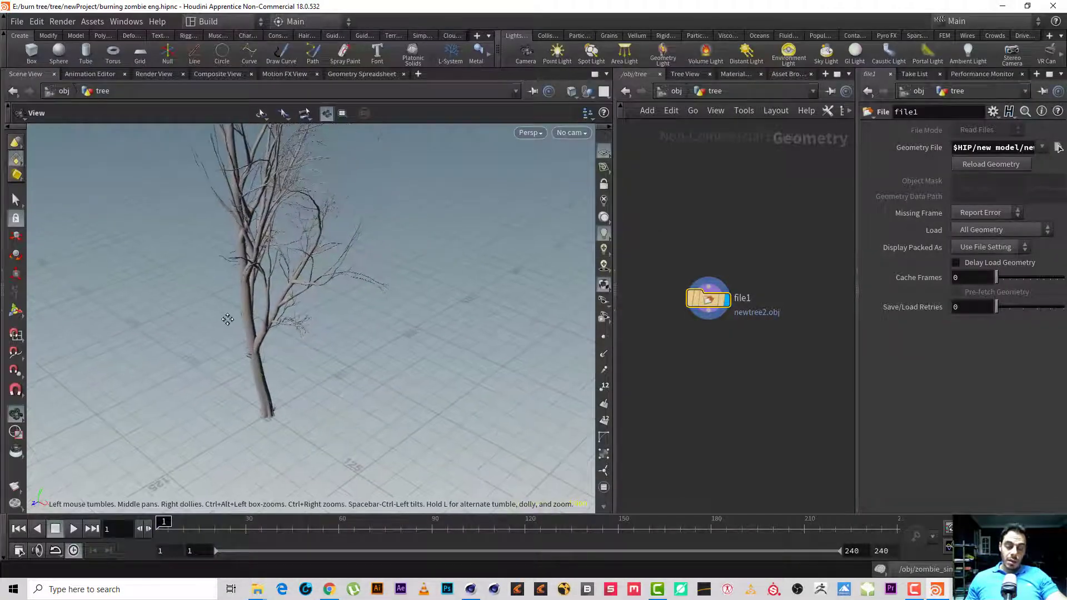
left_click_drag(195, 298, 321, 302)
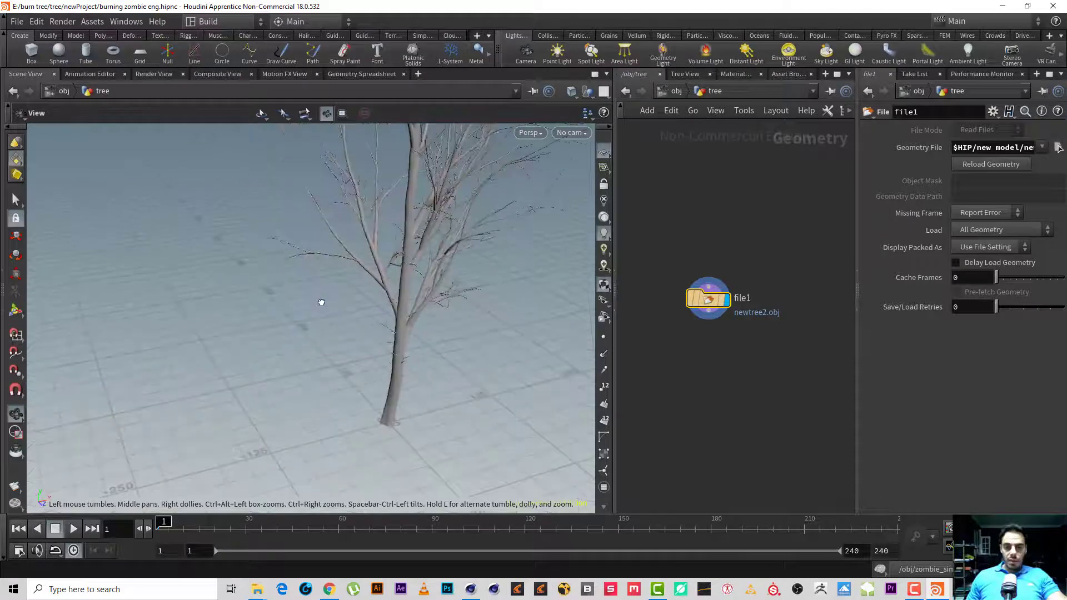
- Check the imported tree's dimensions in the File node's information window
mouse_move(681, 303)
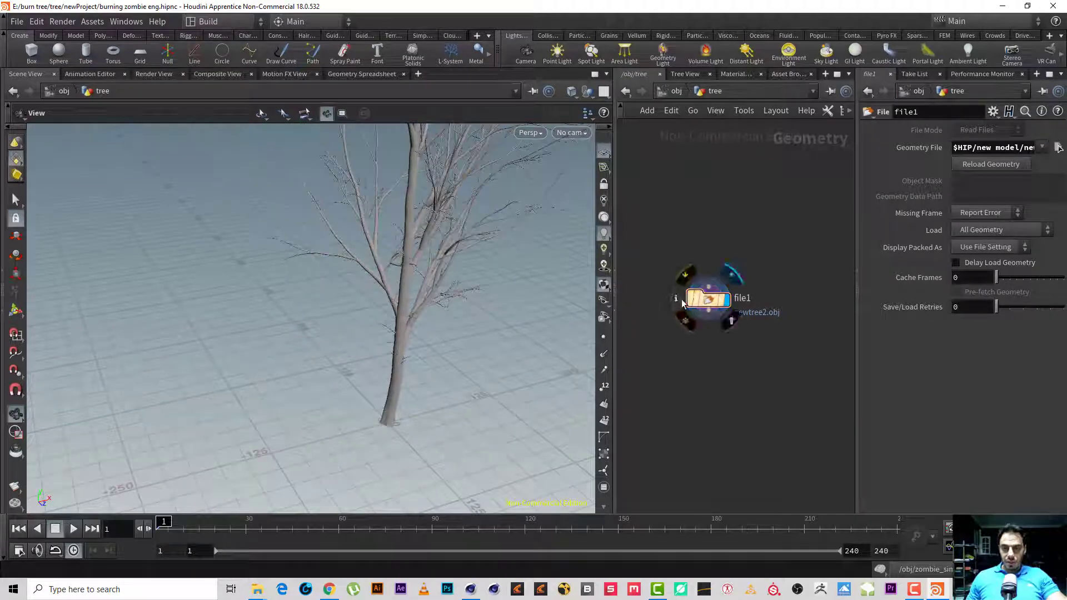
left_click(676, 299)
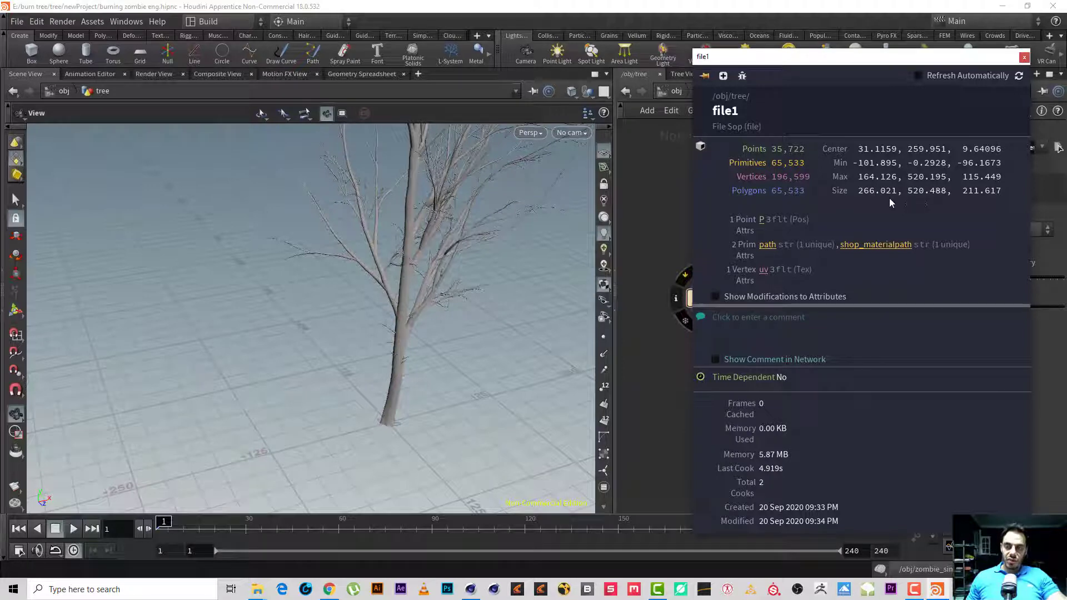
left_click(1026, 61)
- Connect a Transform node below the File node and make it the displayed node
left_click(713, 320)
key("Tab")
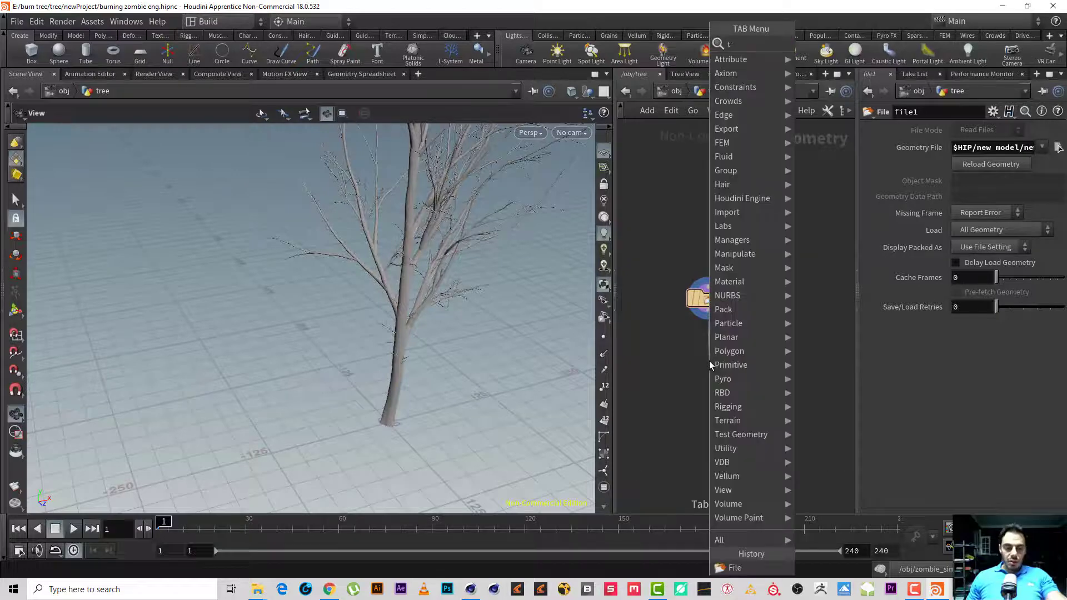
key("Escape")
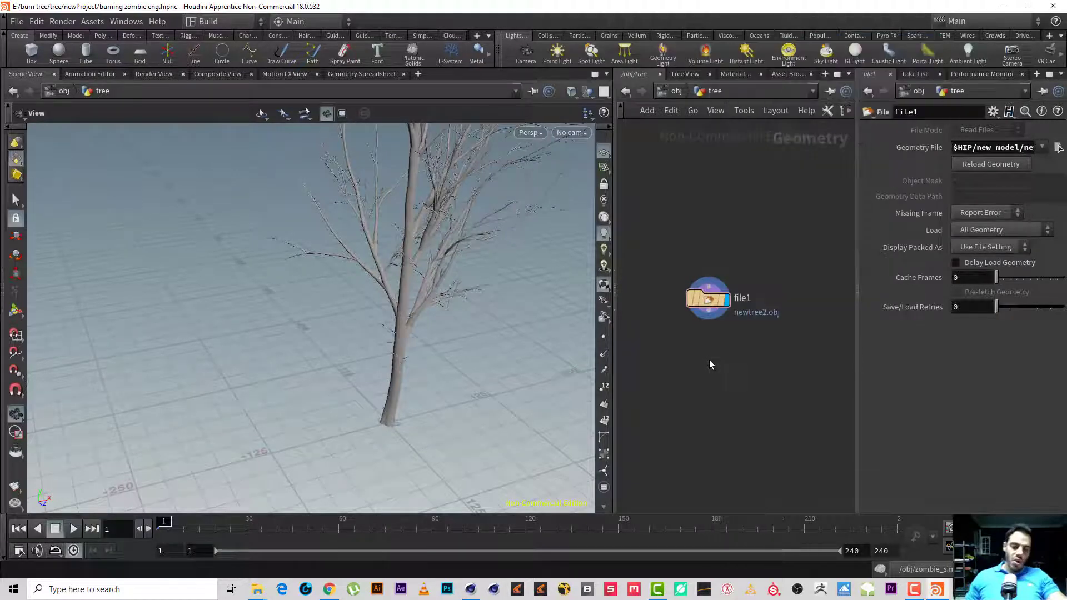
left_click(709, 360)
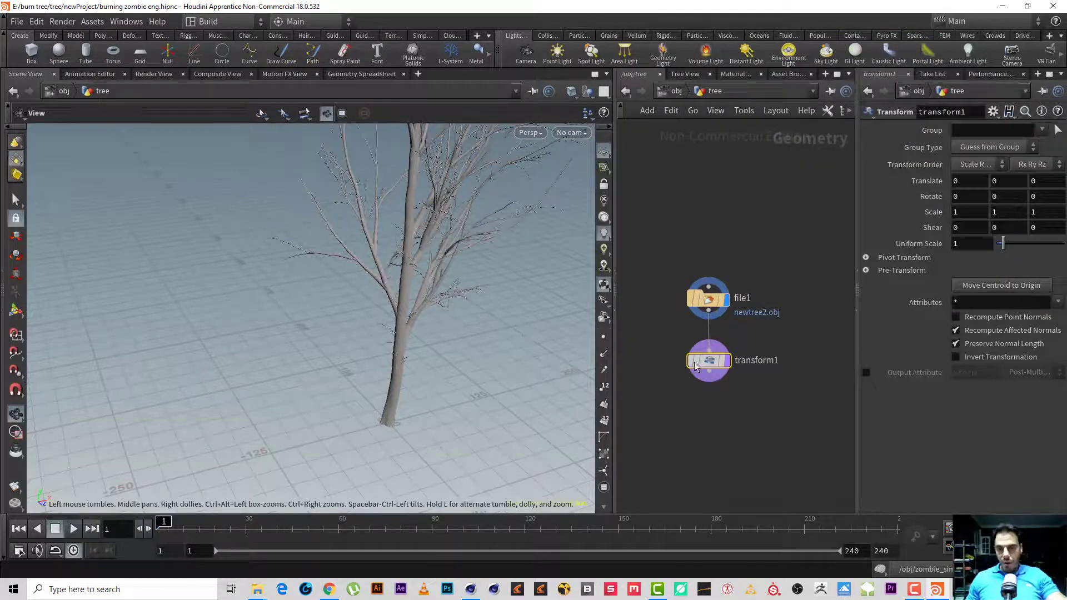
left_click(725, 360)
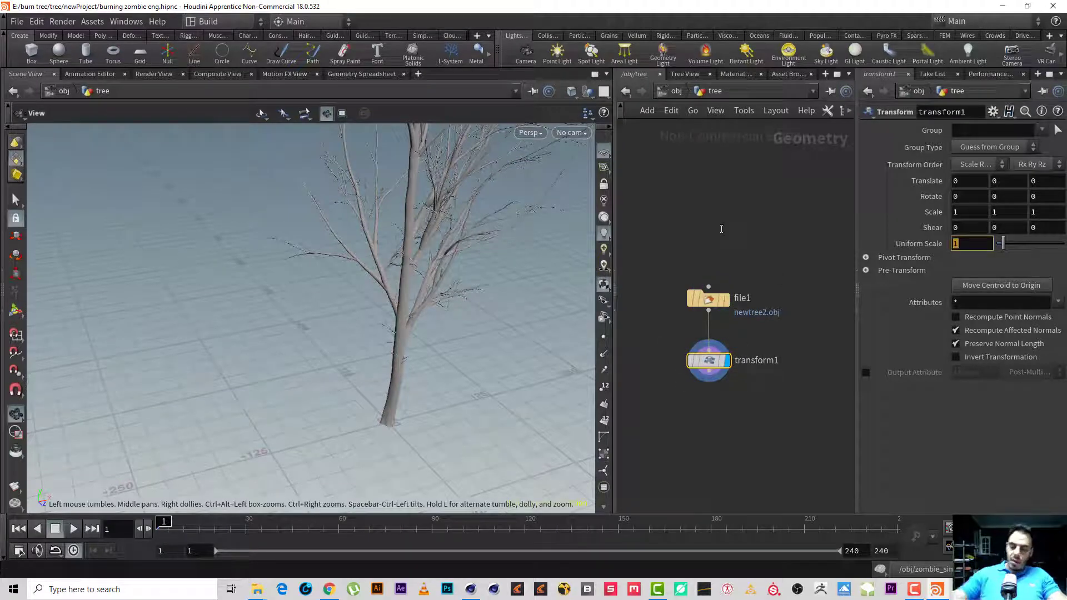
- Set the Transform node's uniform scale to .01 and check the tree's size beside the zombie
type(".")
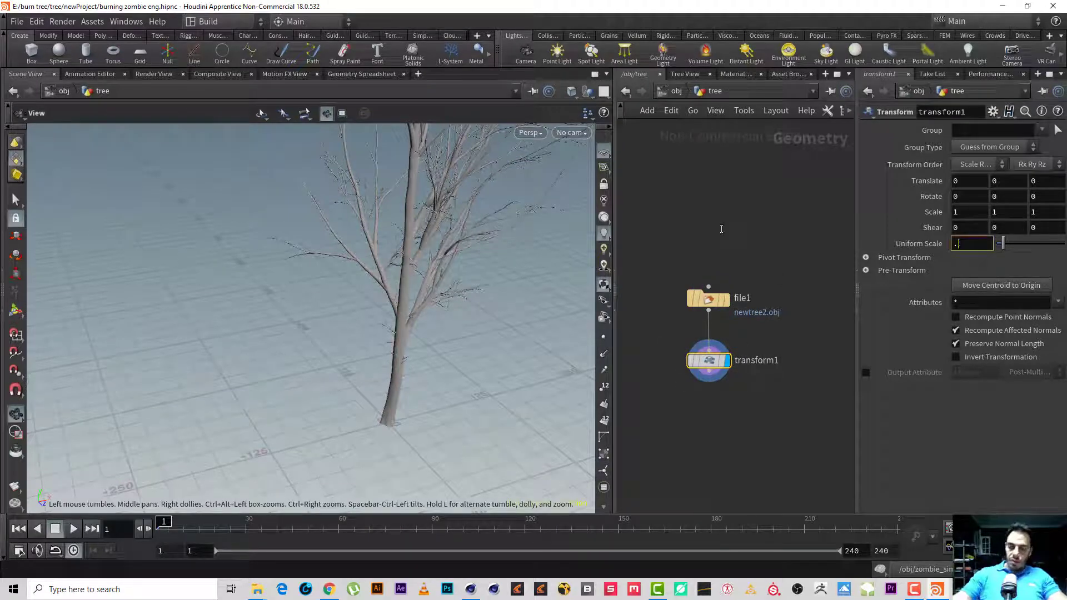
type("01")
key("Return")
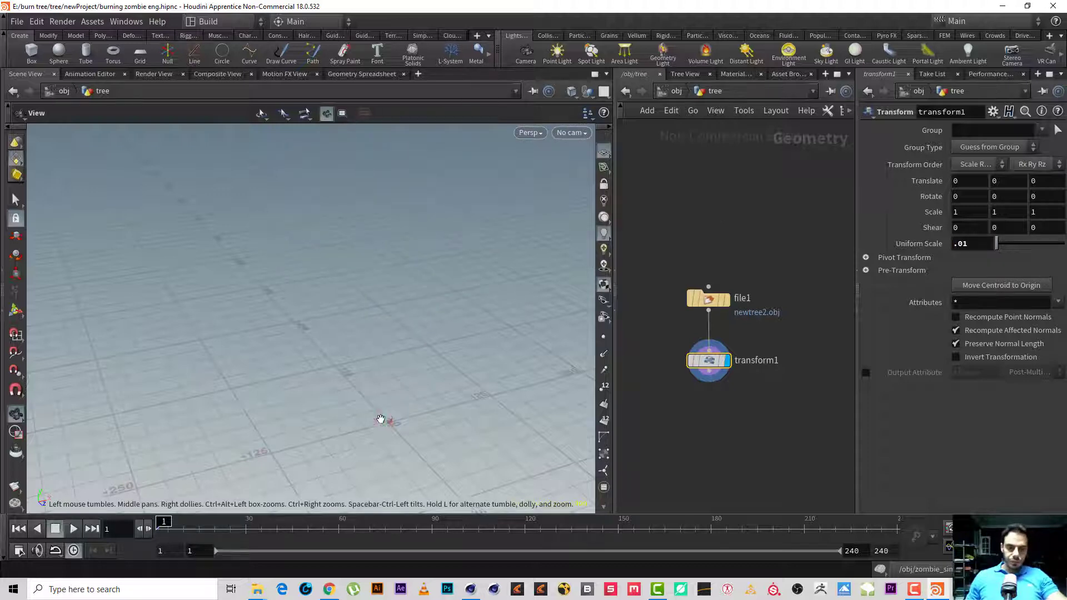
key("f")
left_click_drag(291, 412, 208, 384)
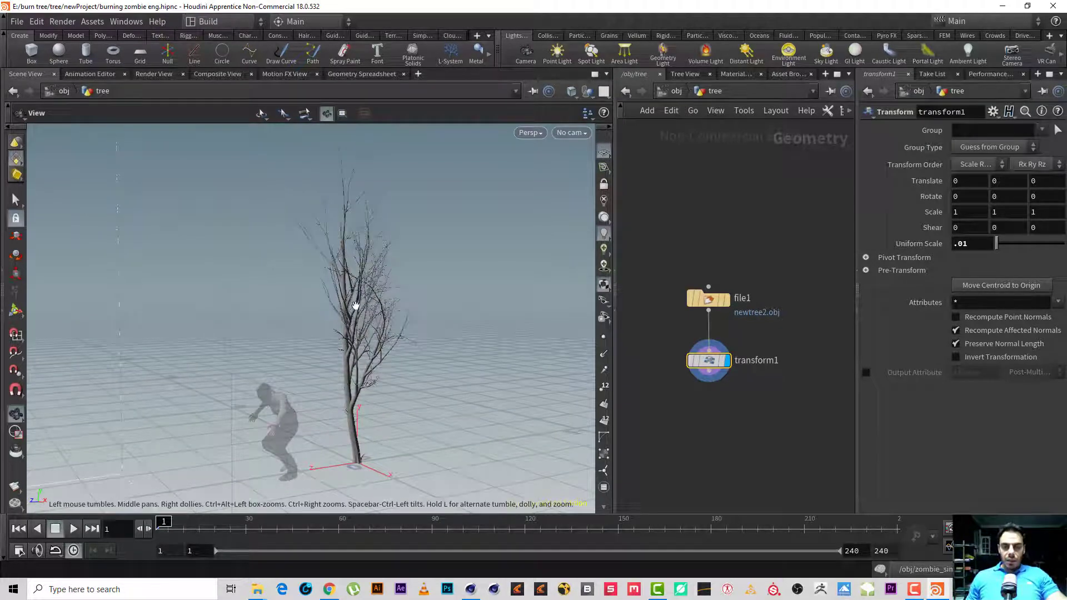
left_click_drag(310, 322, 305, 362)
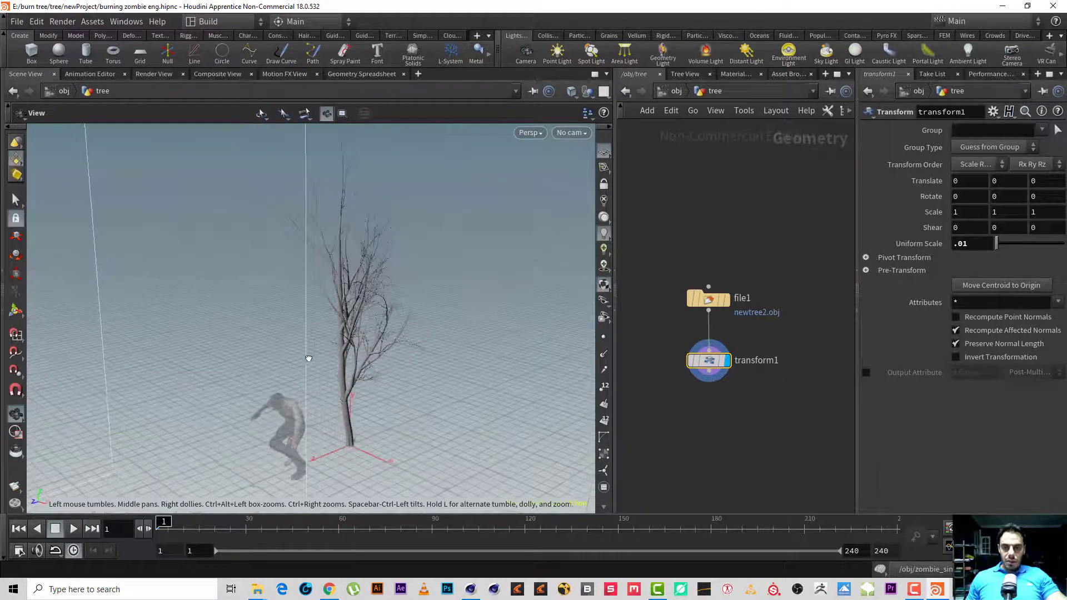
- Add a displayed PolyReduce node after the Transform node and check its point and polygon counts
left_click(704, 384)
key("Tab")
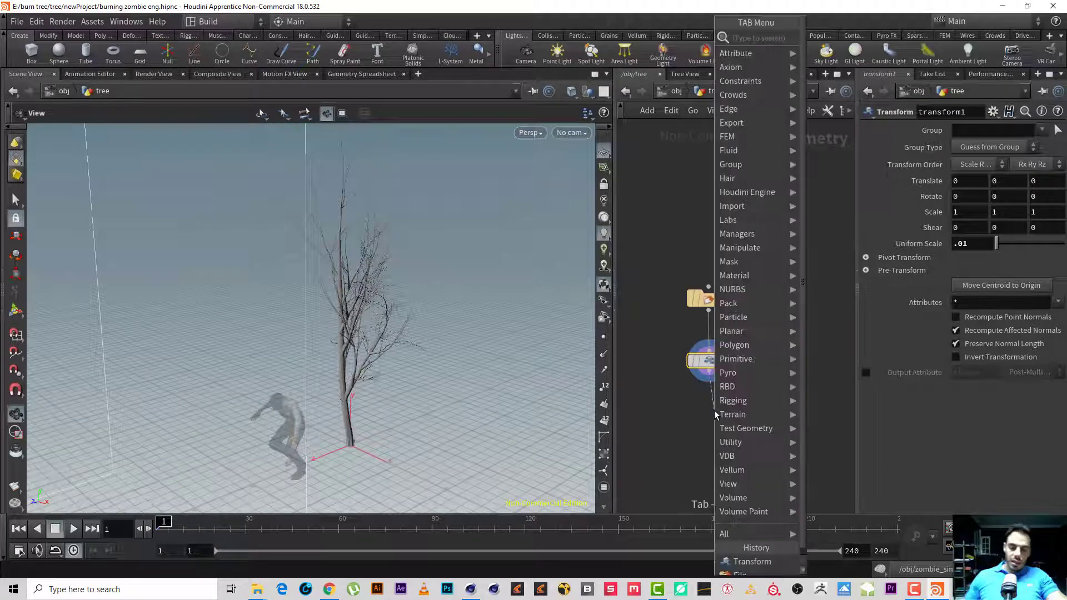
type("pol")
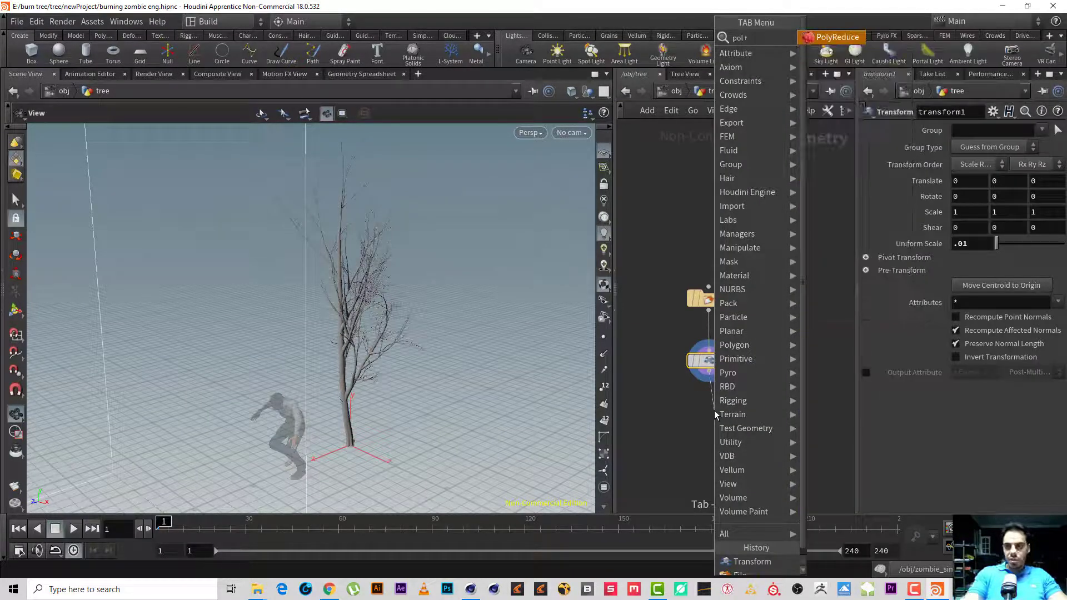
key("Escape")
left_click(715, 410)
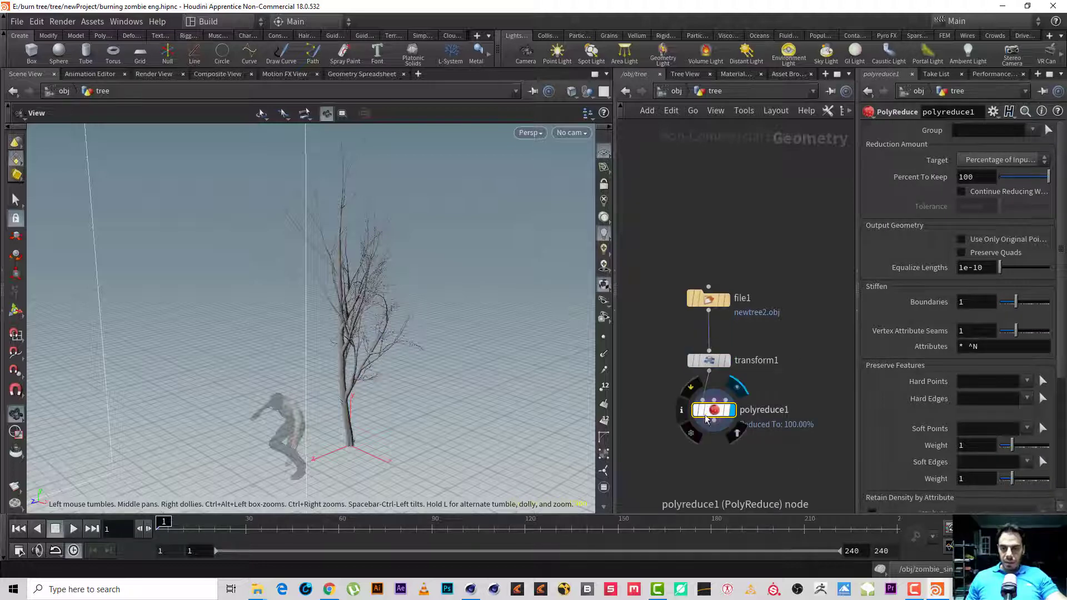
middle_click(705, 418)
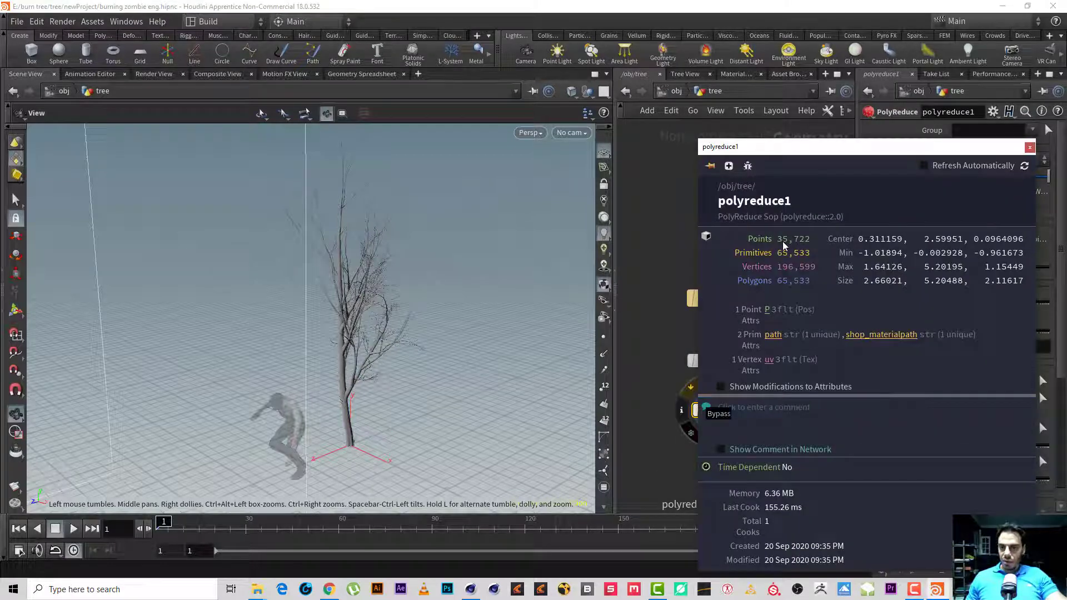
left_click(1030, 148)
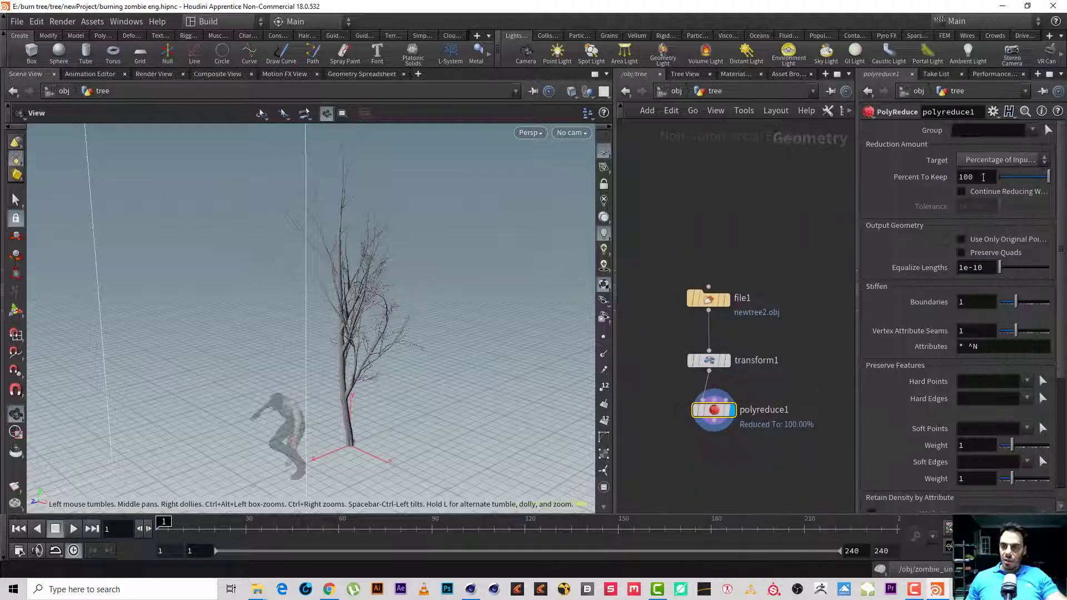
- Set PolyReduce's Percent To Keep to 80 and check the reduced geometry's counts
double_click(970, 177)
type("80")
key("Return")
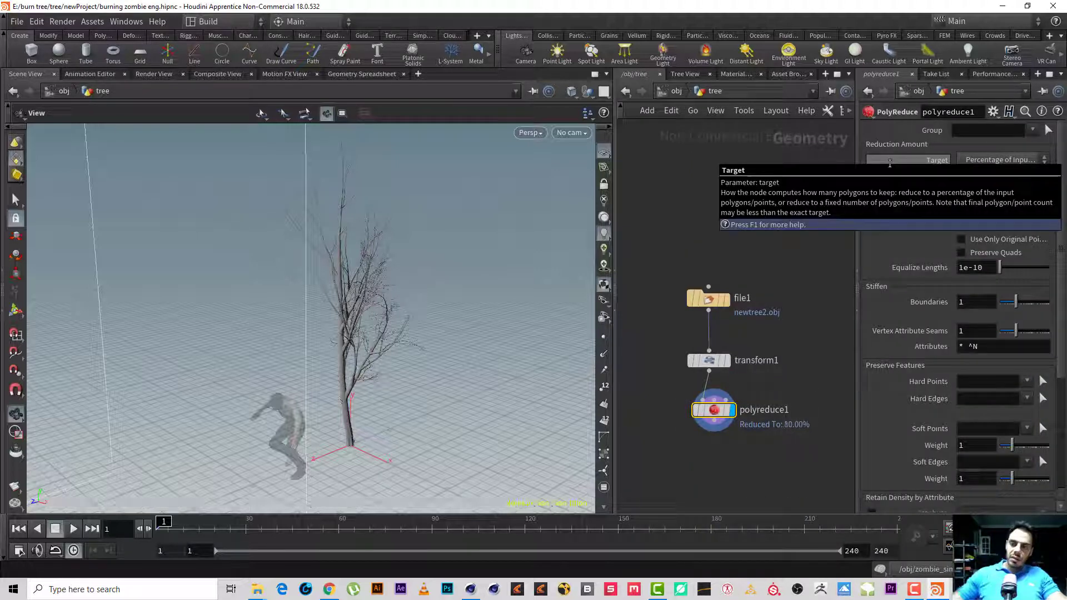
left_click(684, 396)
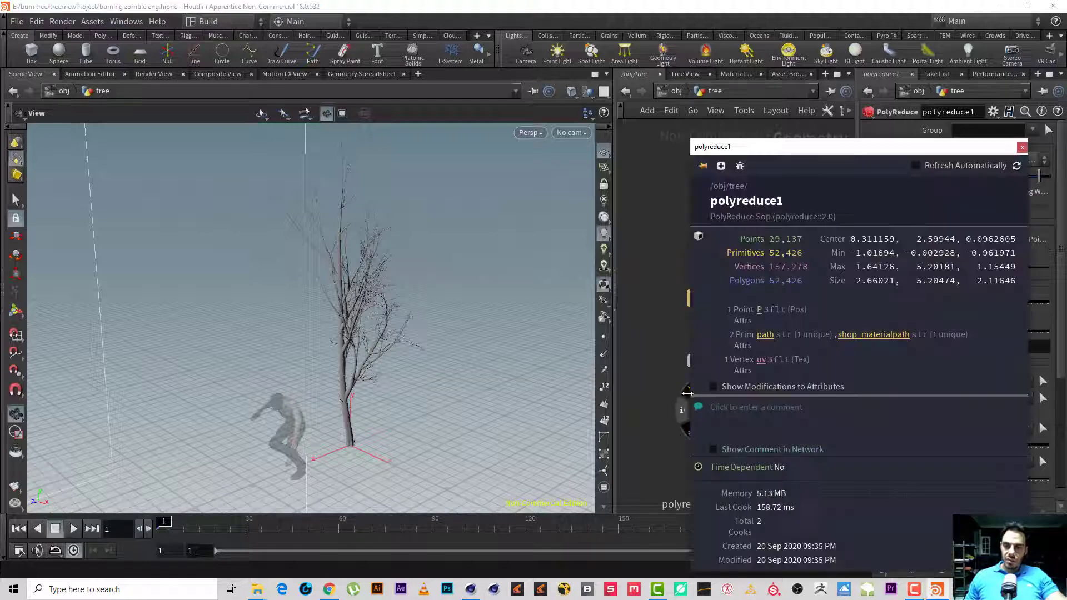
left_click(1023, 148)
- Examine the reduced tree's branches up close and from different angles for lost detail
scroll(300, 262, "up", 5)
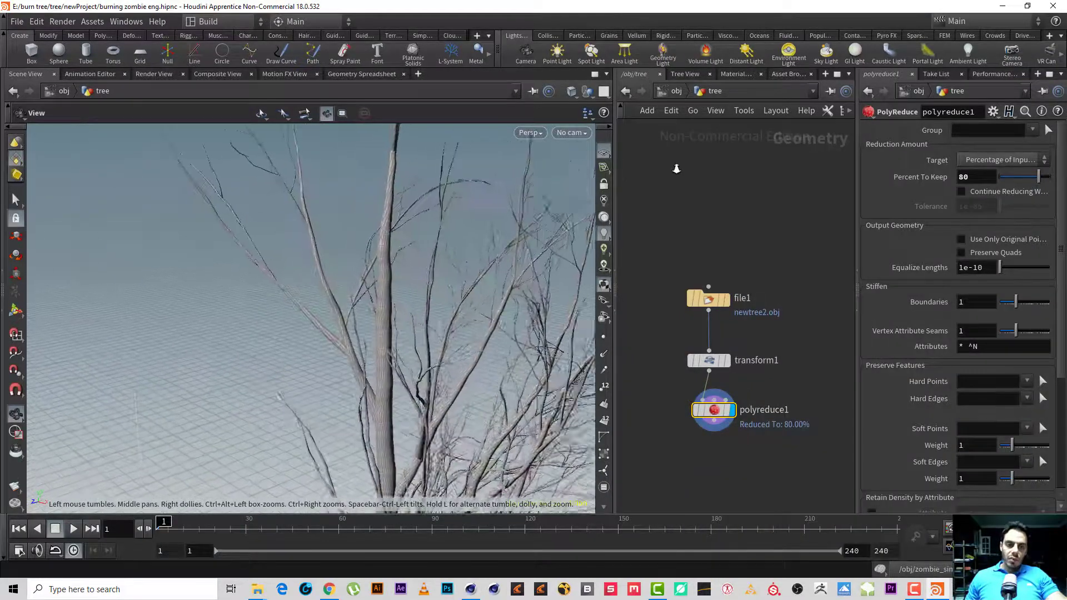
right_click_drag(676, 168, 701, 165)
middle_click_drag(489, 205, 425, 412)
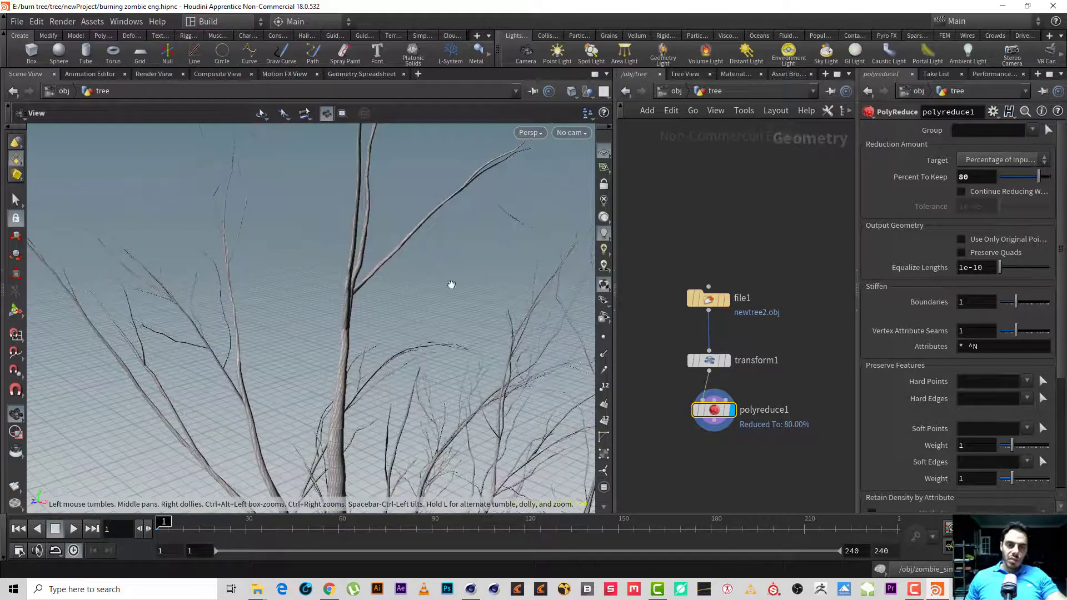
left_click_drag(438, 280, 378, 283)
right_click_drag(347, 252, 458, 242)
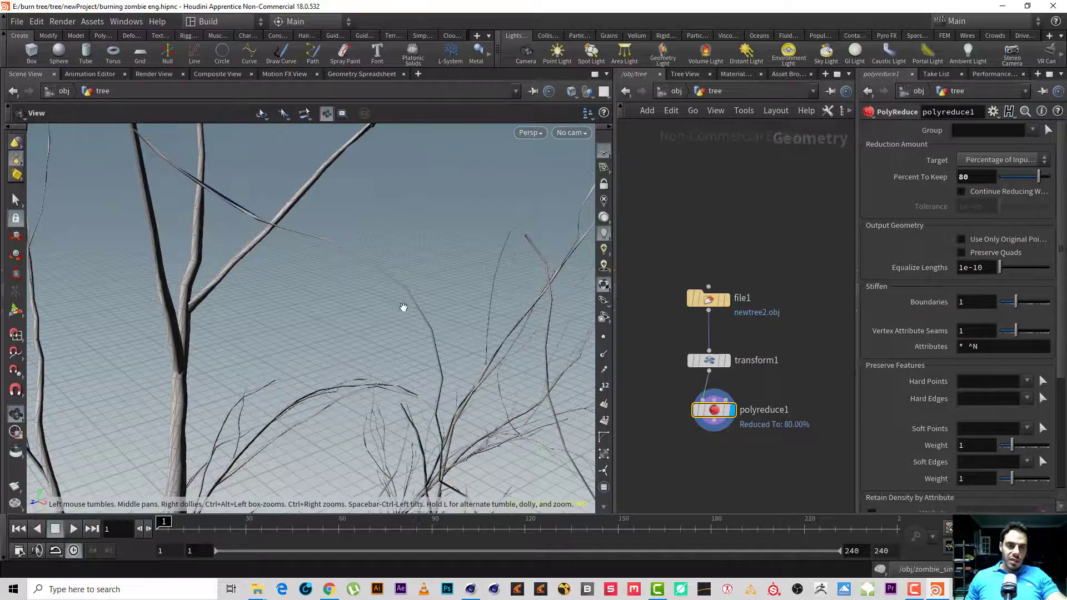
left_click_drag(404, 307, 303, 369)
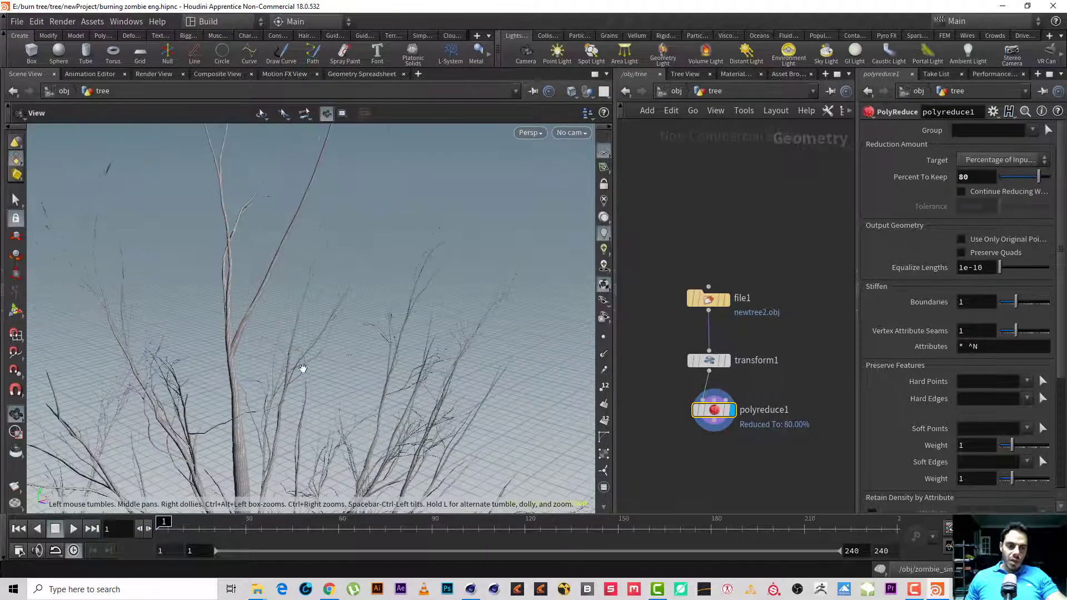
left_click_drag(376, 312, 247, 307)
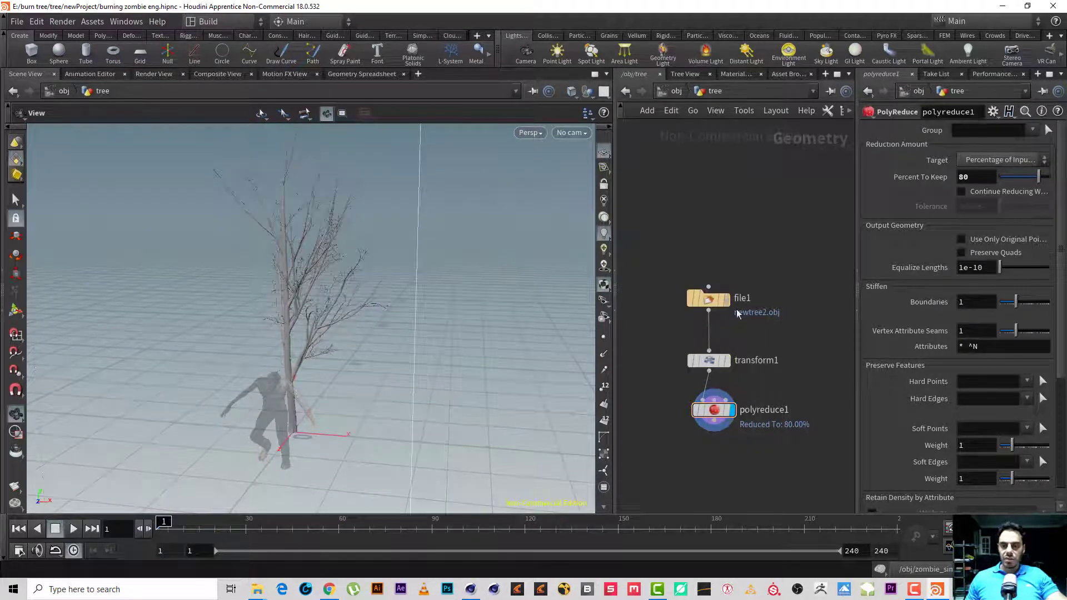
- Move the File, Transform and PolyReduce nodes up together to free space below them
left_click_drag(777, 435, 671, 254)
left_click_drag(712, 299, 716, 210)
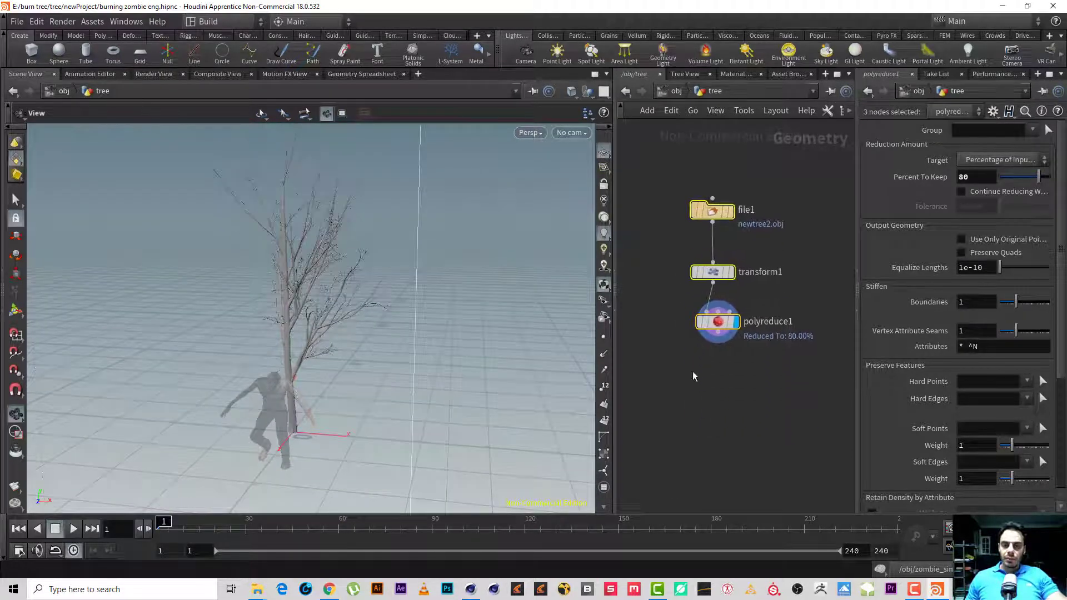
- Add a Null node connected below the PolyReduce node
left_click(720, 352)
left_click(718, 333)
left_click(715, 373)
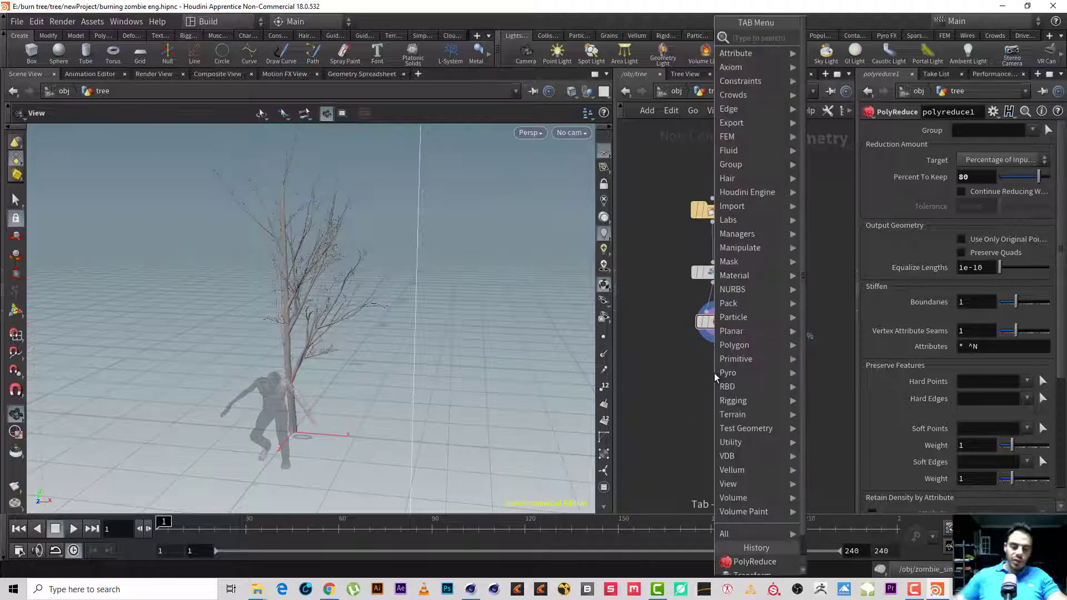
type("null")
key("Return")
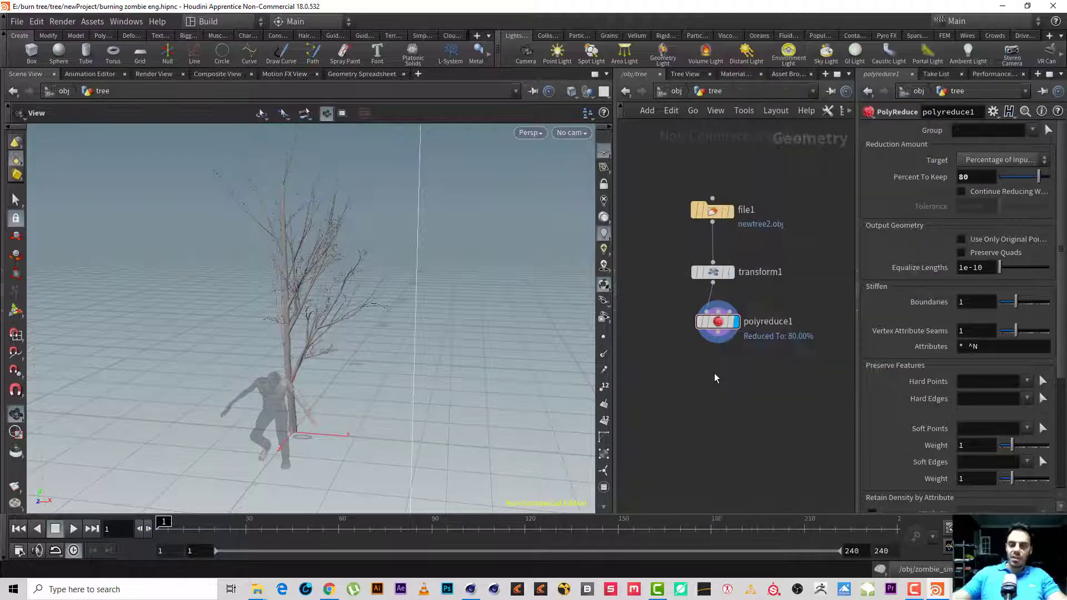
- Rename the Null node as OUT_TREE and make it the displayed node
double_click(745, 373)
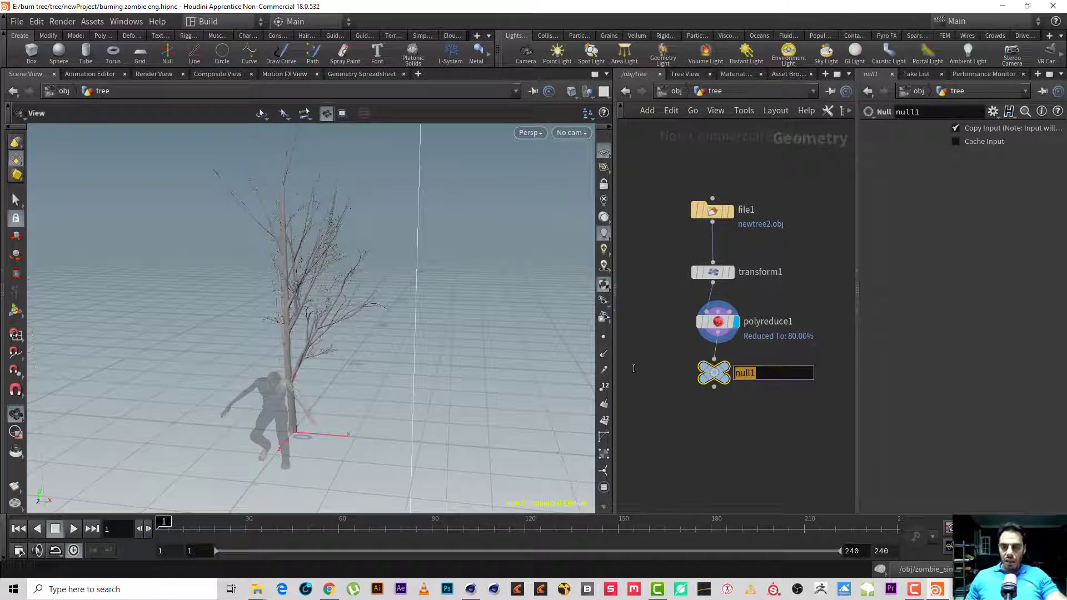
type("OUT_TR")
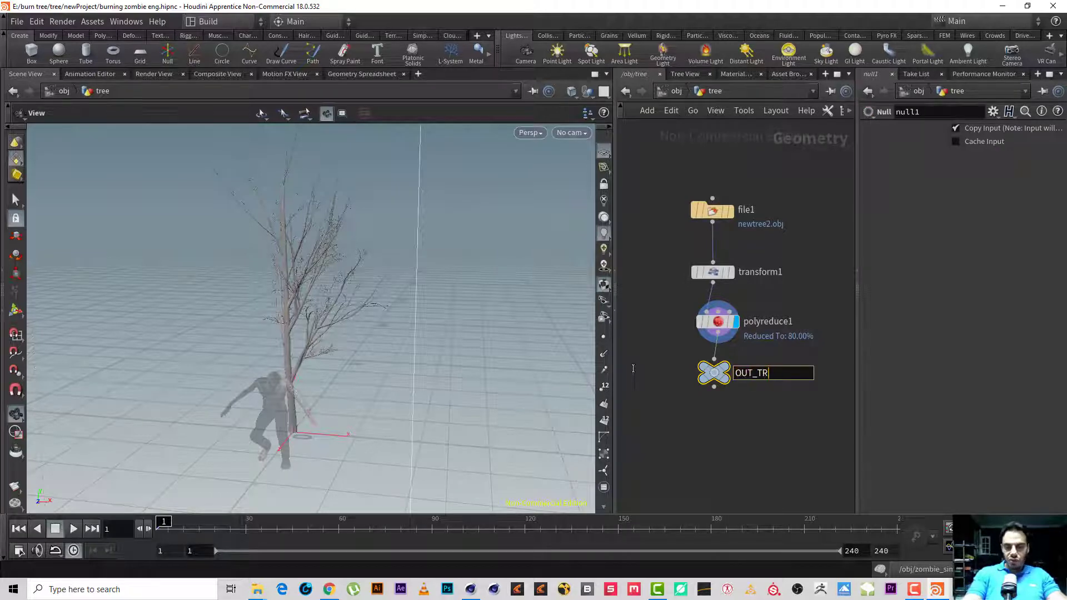
type("R")
key("BackSpace")
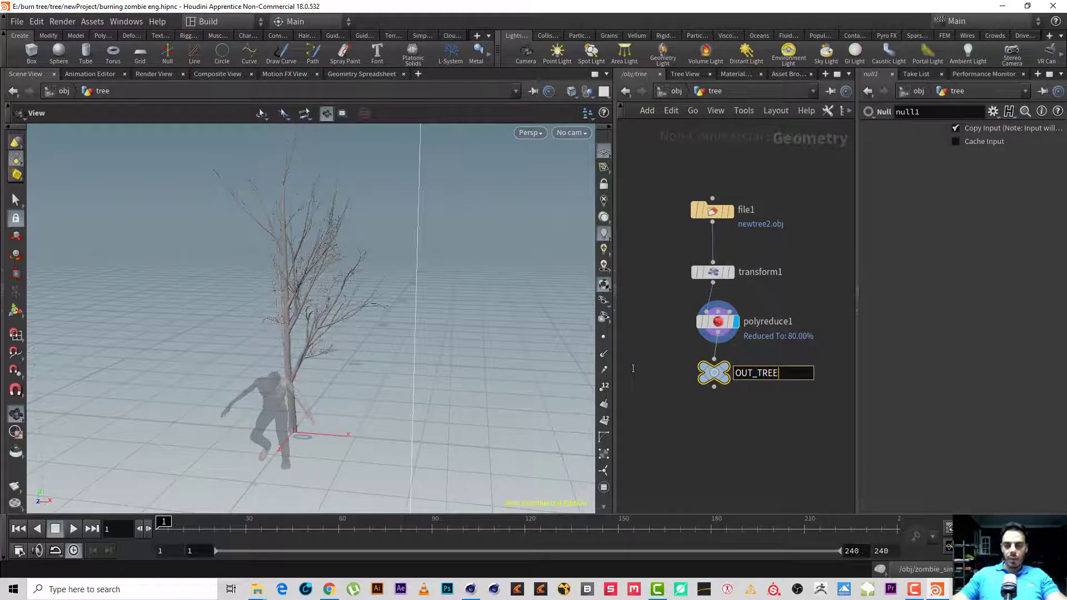
type("EE")
key("Return")
key("r")
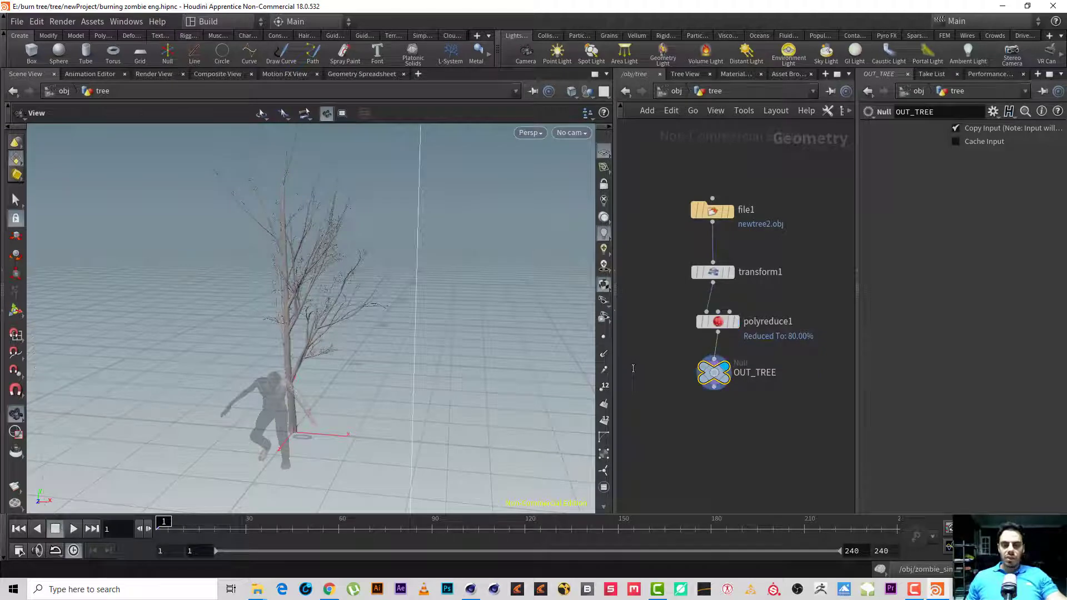
- Open the zombie_sim network, widen the network pane, and examine the settings of the pyro and resize_container nodes
left_click_drag(484, 333, 204, 389)
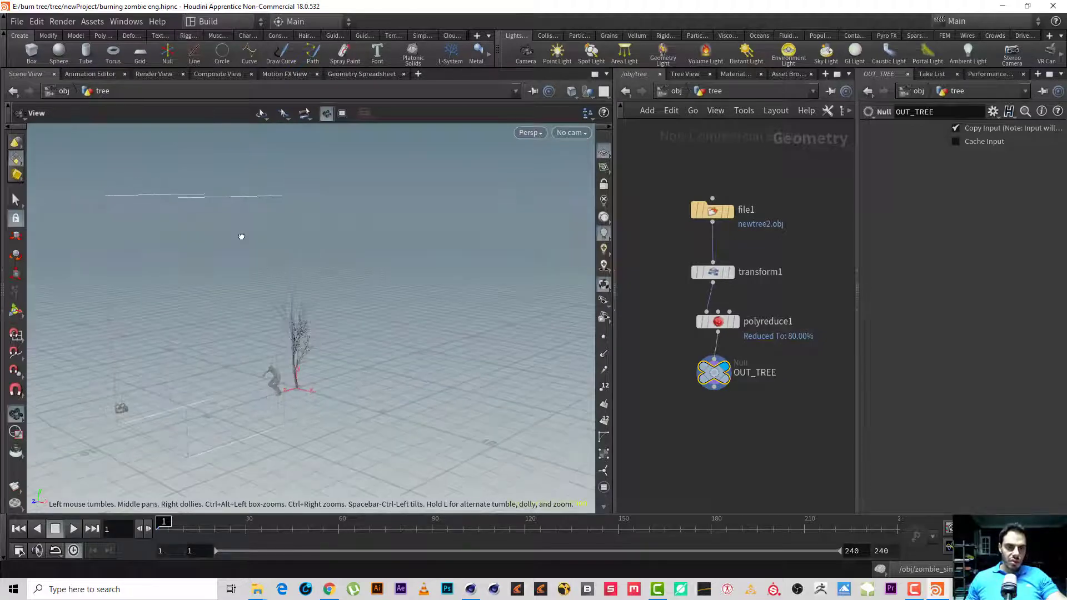
left_click_drag(227, 311, 303, 309)
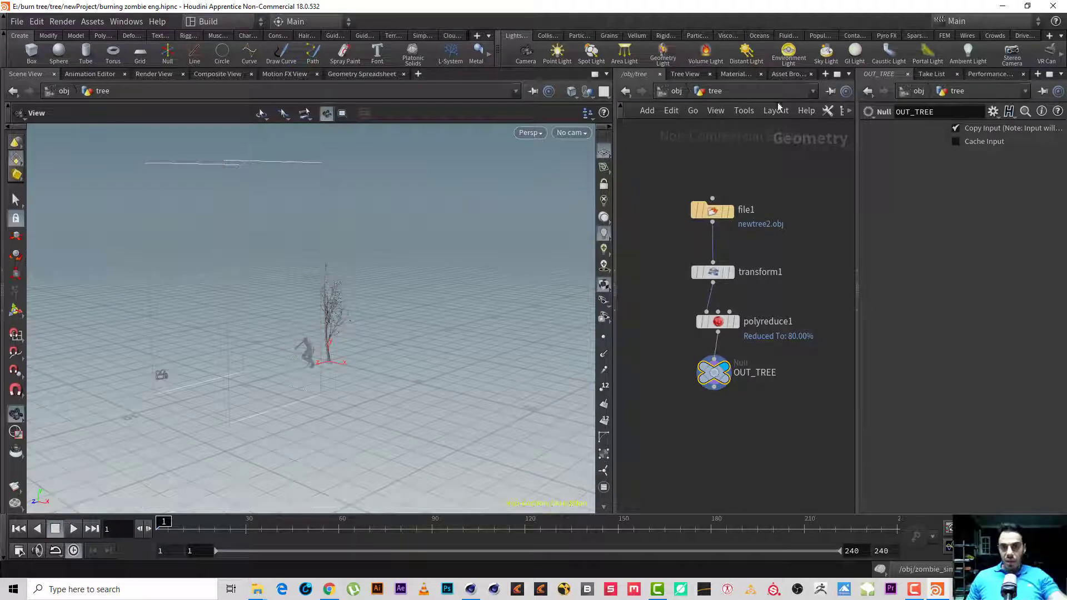
key("u")
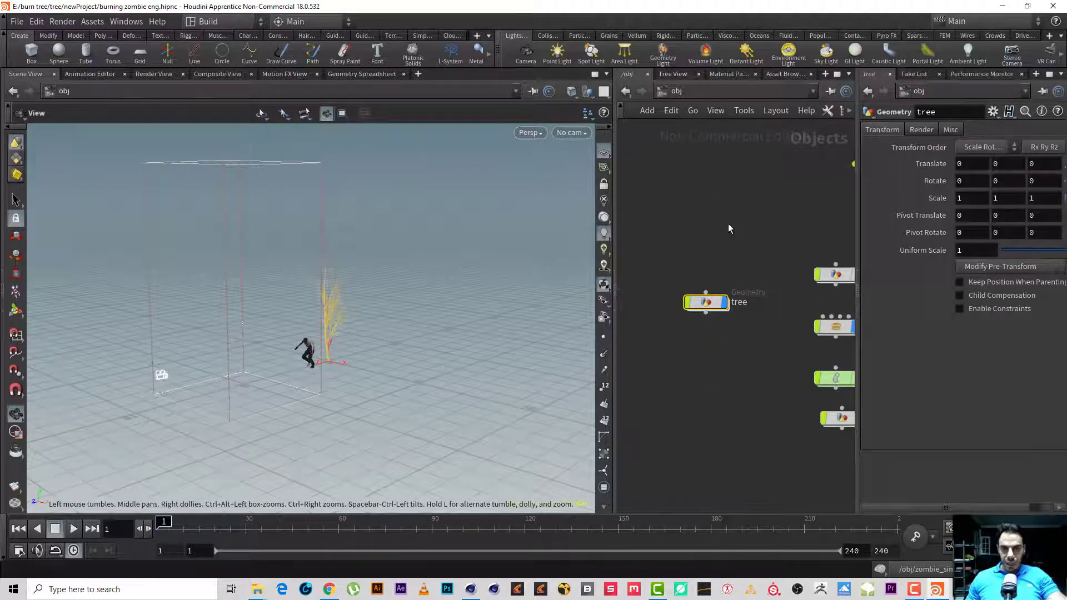
key("h")
double_click(757, 376)
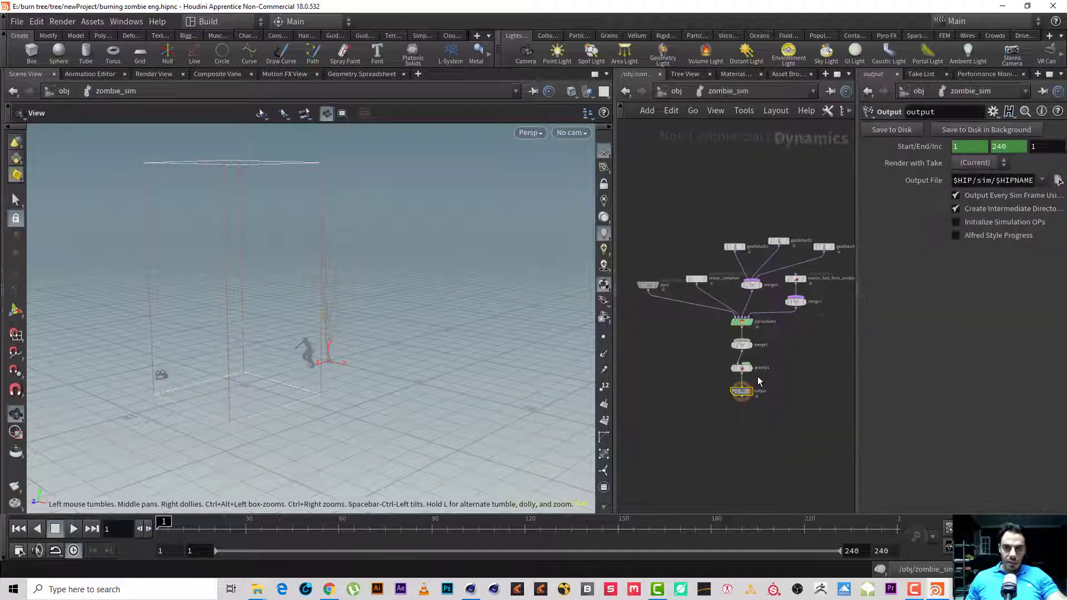
left_click_drag(627, 265, 627, 267)
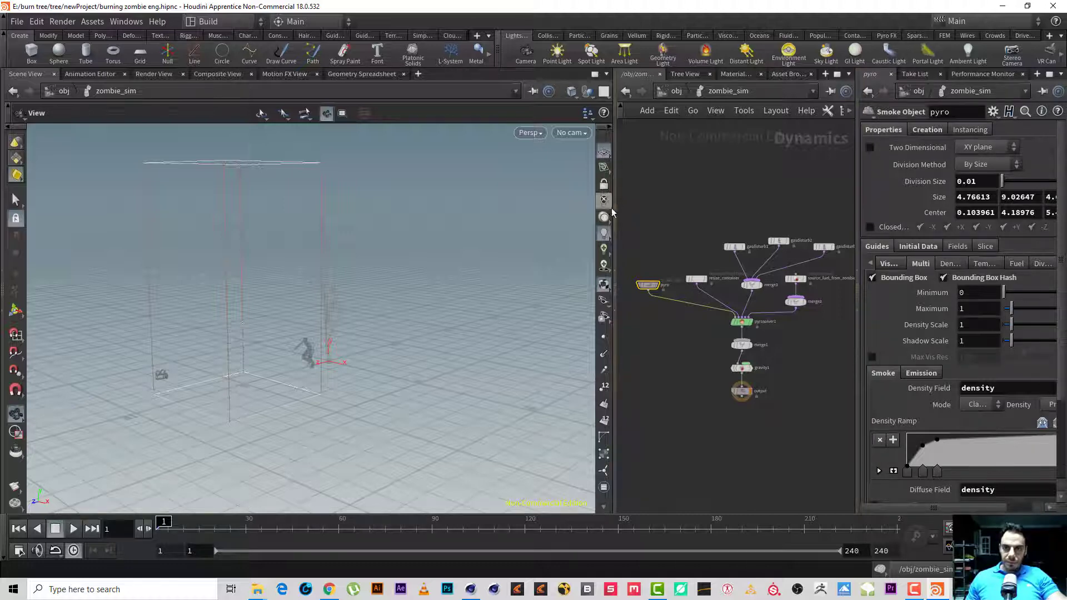
left_click_drag(615, 214, 473, 214)
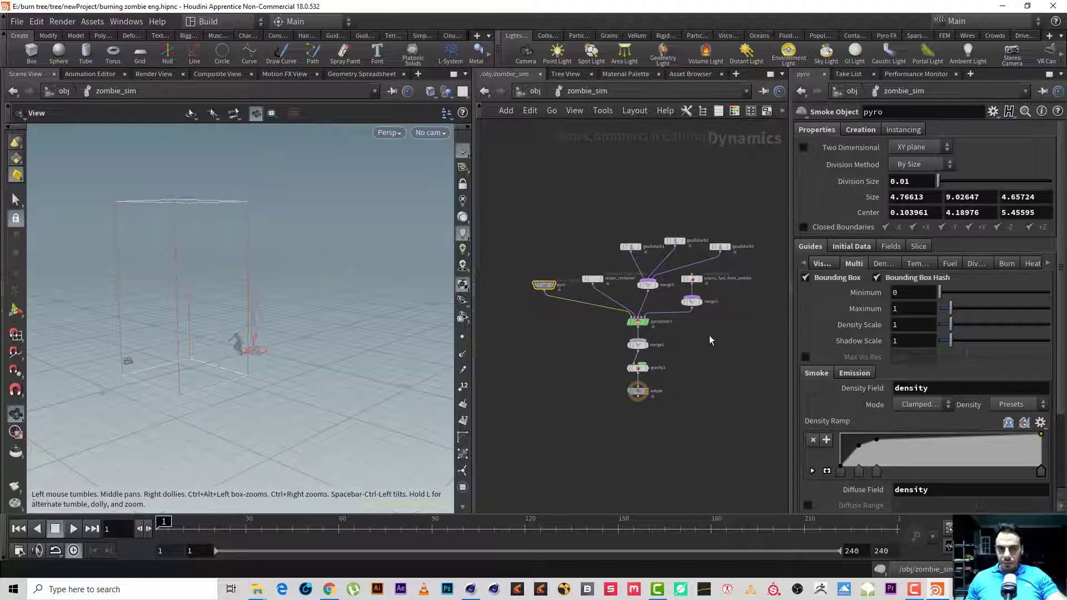
left_click_drag(604, 255, 590, 298)
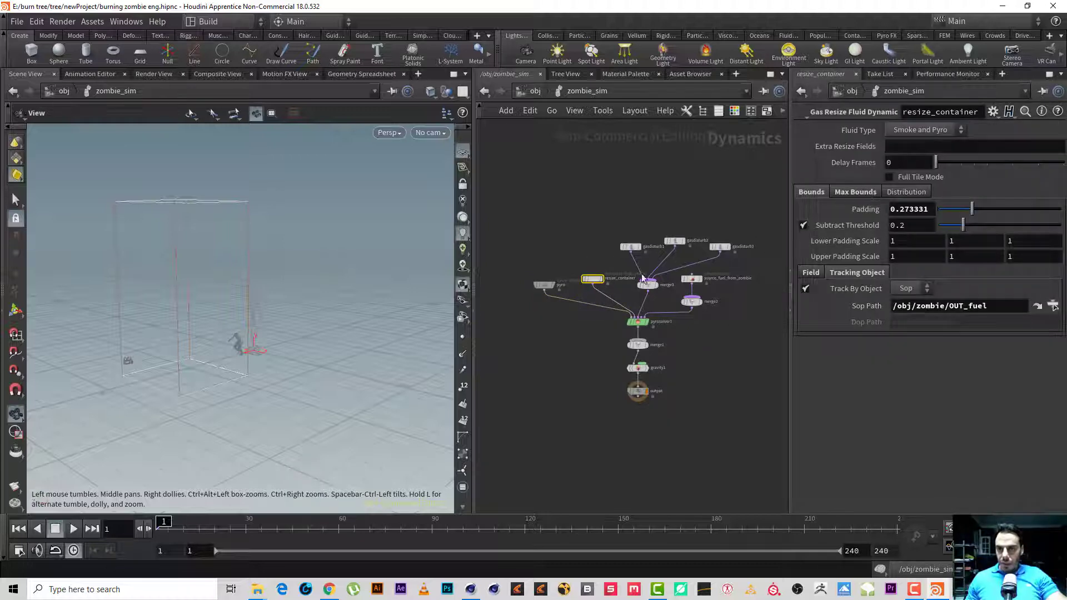
left_click_drag(554, 238, 516, 331)
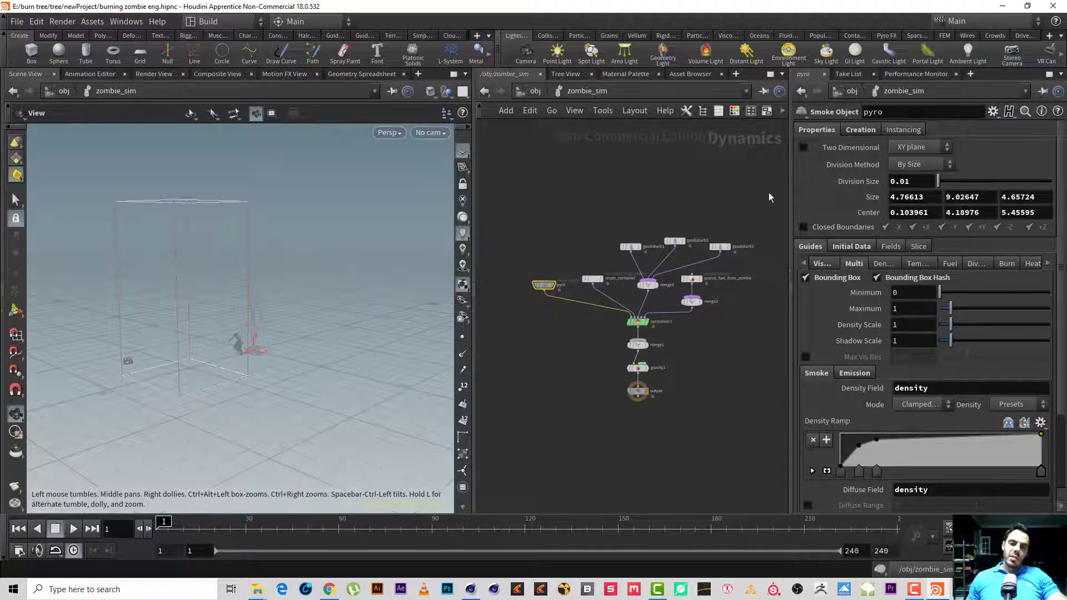
- Return to the object level and place a new Geometry node below the tree object
left_click(535, 91)
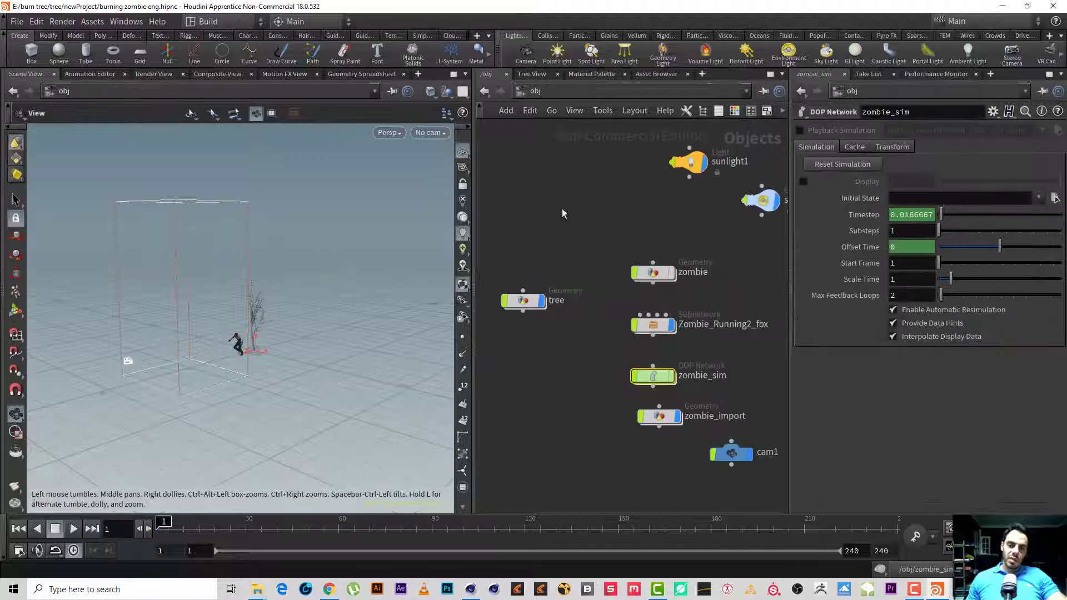
middle_click_drag(562, 210, 592, 196)
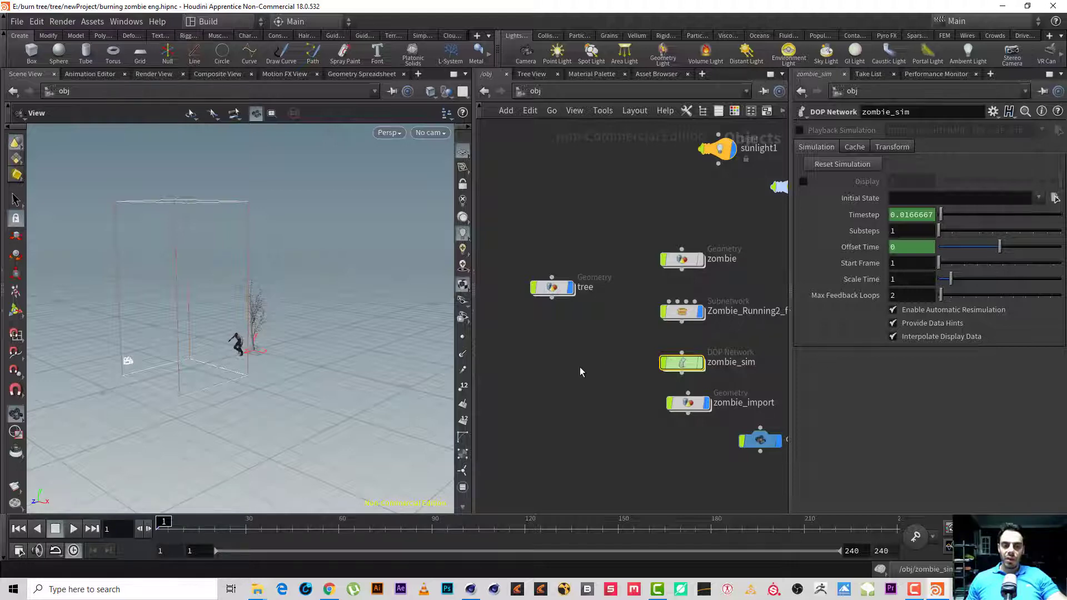
middle_click_drag(612, 358, 646, 324)
key("Tab")
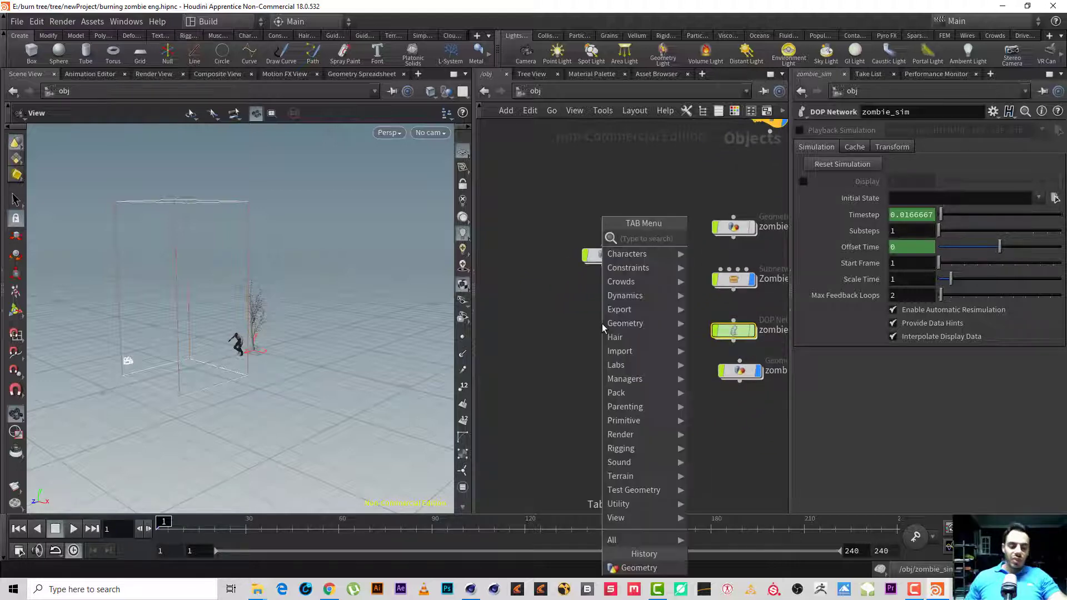
type("SGEO")
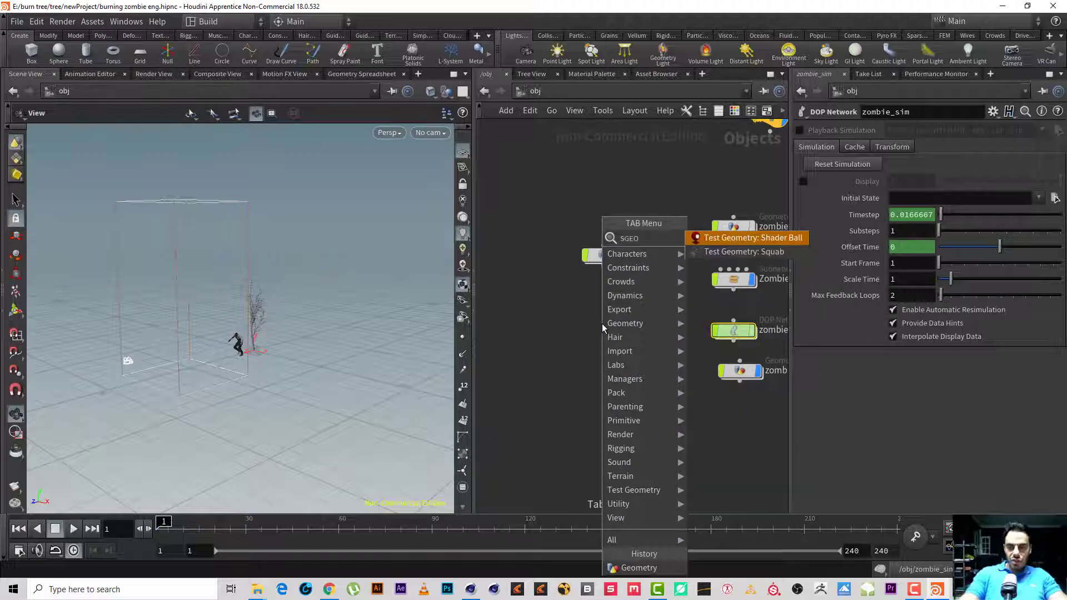
key("BackSpace")
key("BackSpace")
key("BackSpace")
key("BackSpace")
type("GEO")
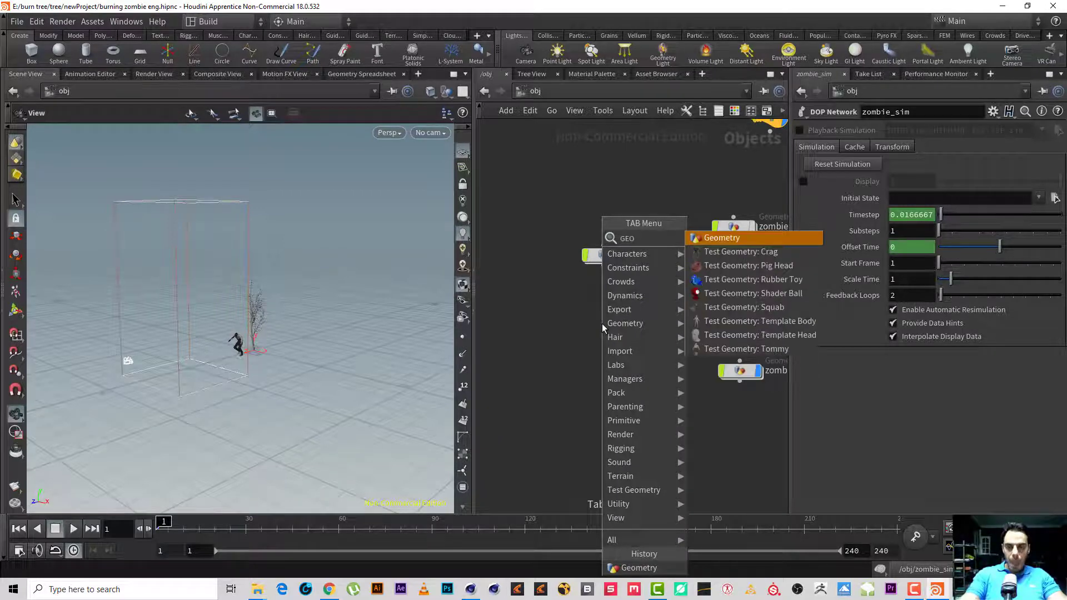
key("Return")
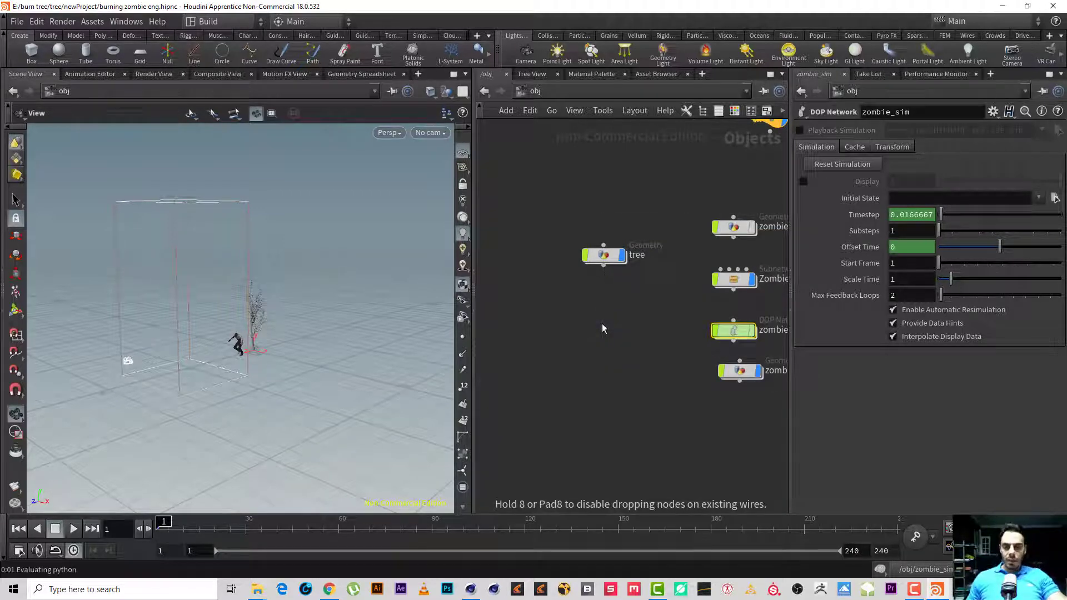
left_click(602, 325)
left_click(937, 590)
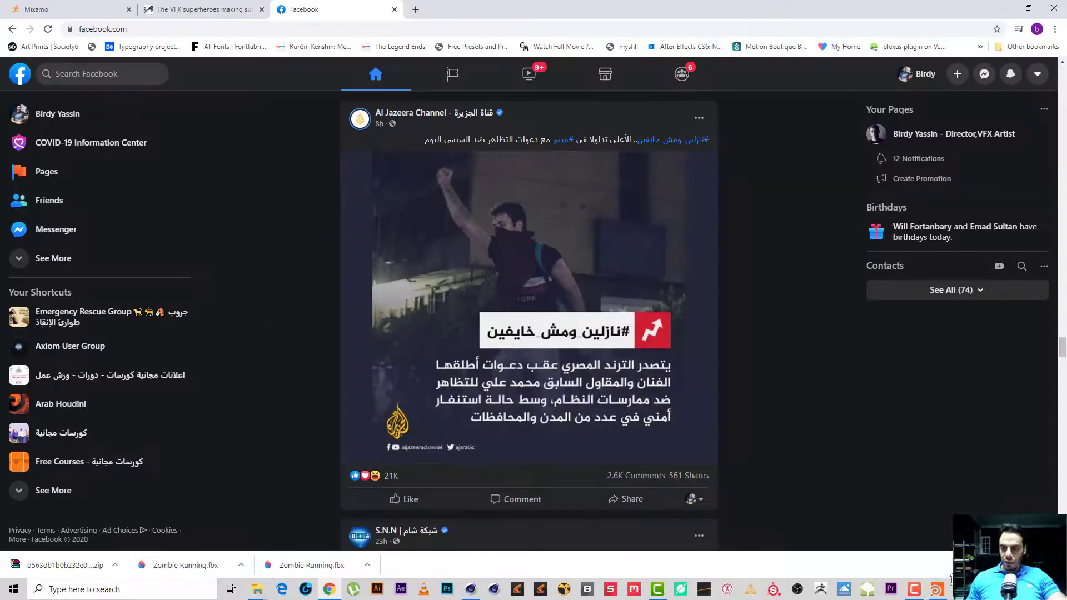
left_click(936, 590)
left_click(914, 590)
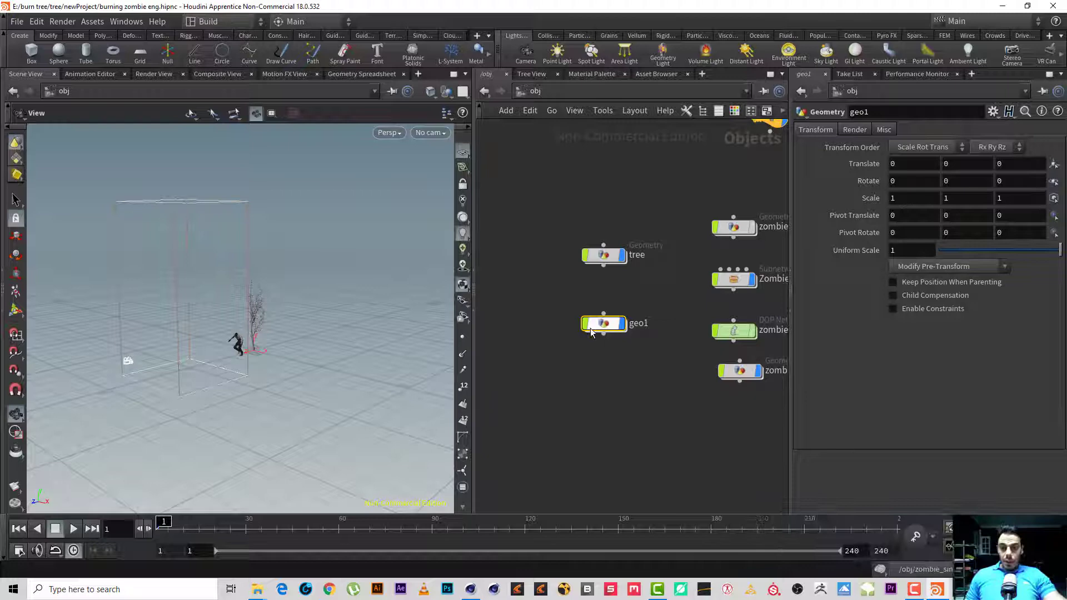
- Rename the new Geometry node as scatter_tree
left_click(639, 324)
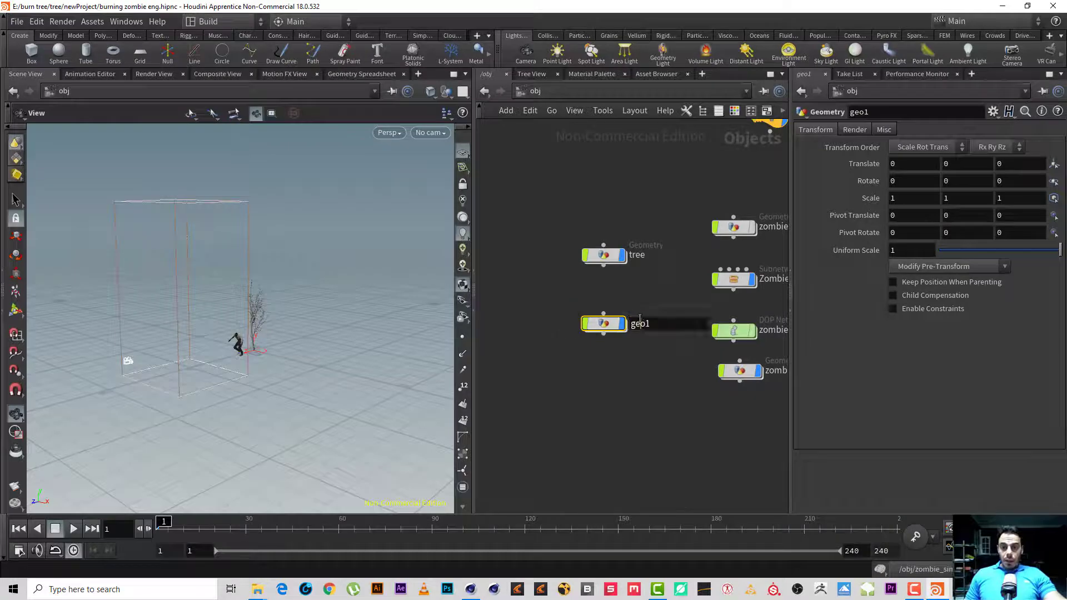
left_click_drag(652, 324, 585, 307)
type("SCATTER_")
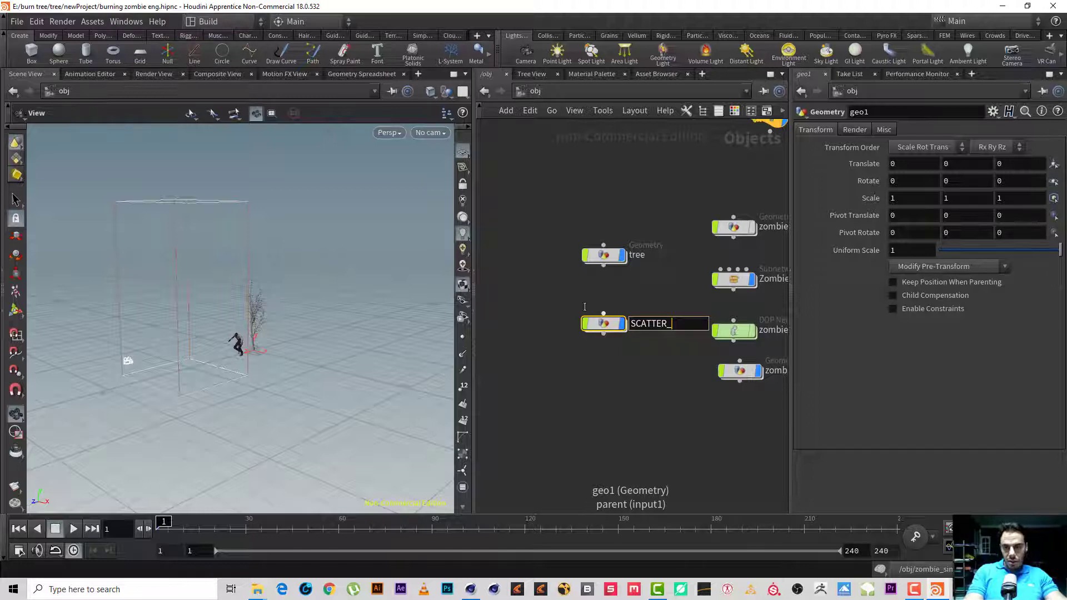
key("BackSpace")
key("BackSpace")
key("BackSpace")
key("BackSpace")
key("BackSpace")
key("BackSpace")
key("BackSpace")
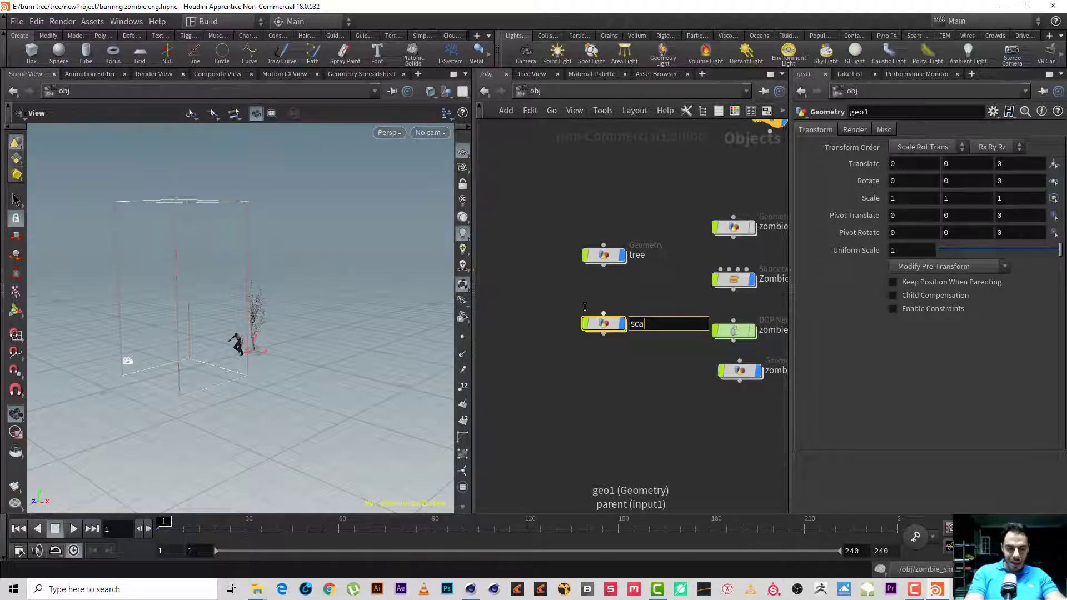
type("tter")
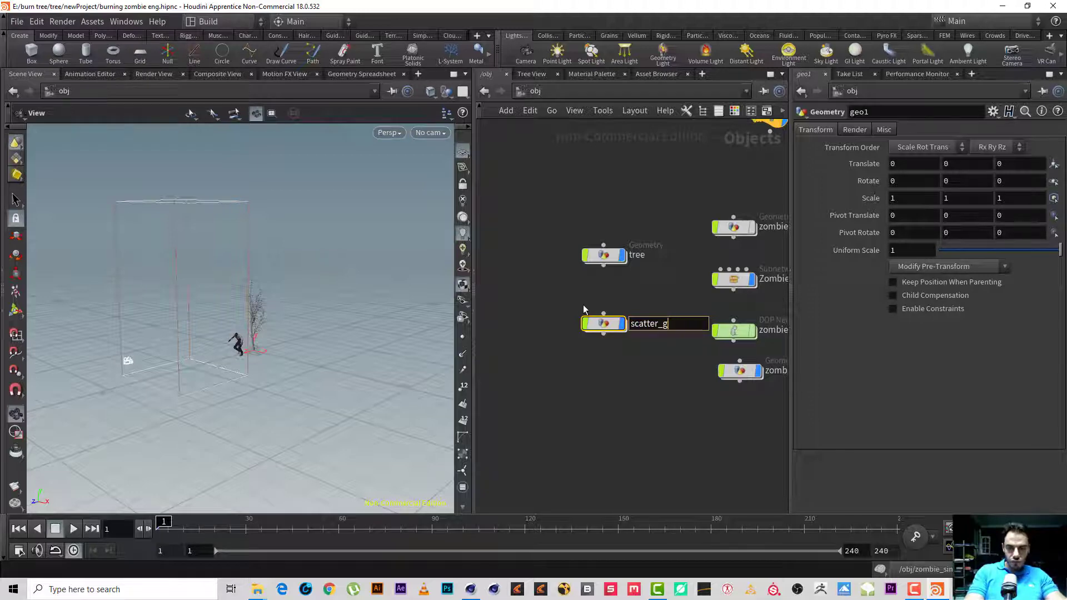
type("_tree")
key("Return")
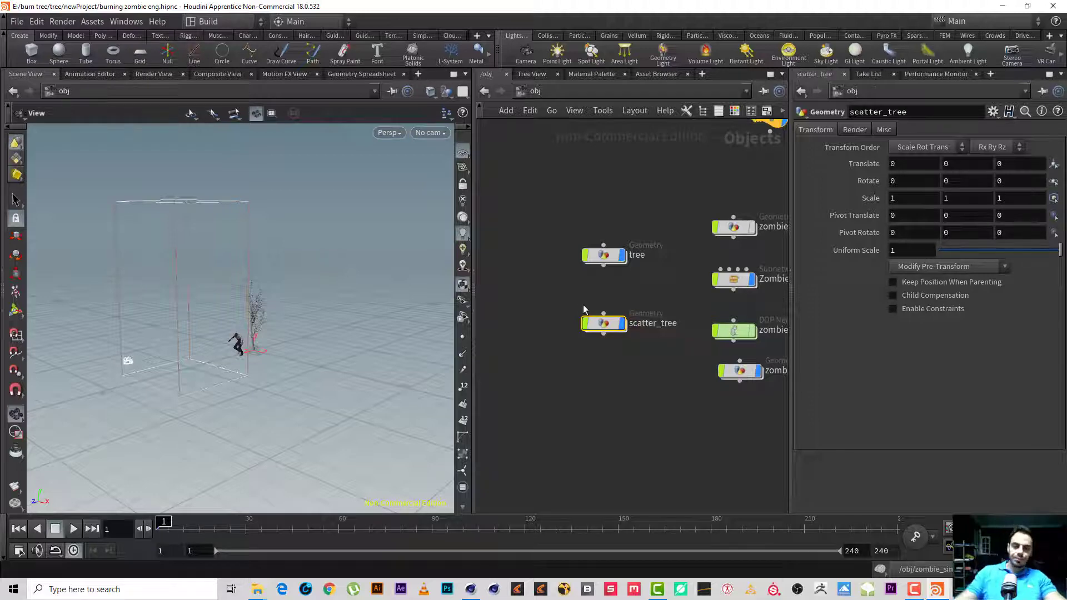
- Place an Object Merge node inside scatter_tree and hide other objects in the viewport
double_click(601, 322)
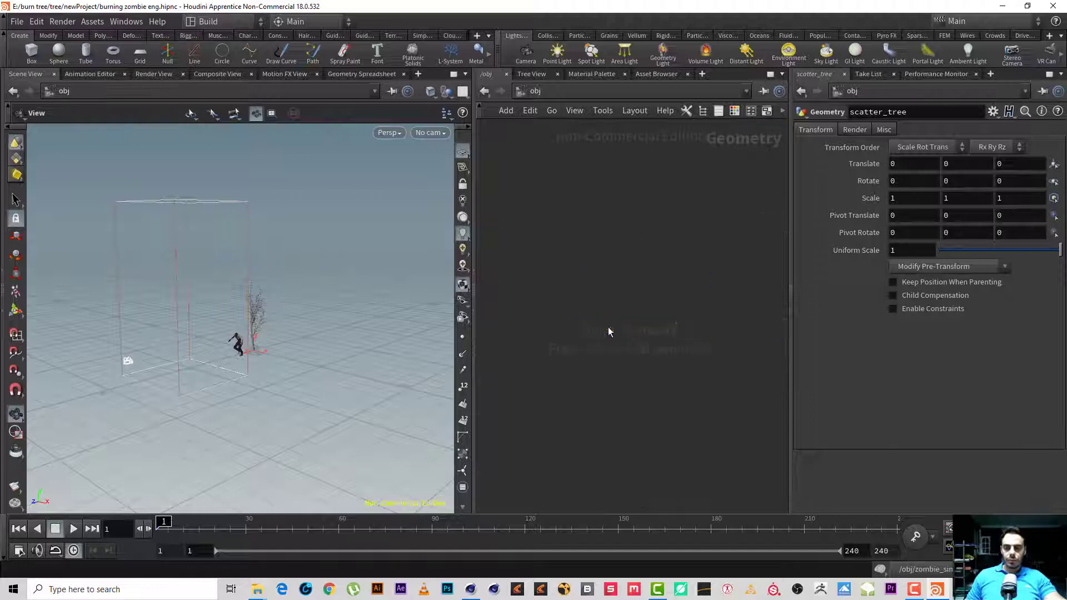
key("Tab")
type("ob")
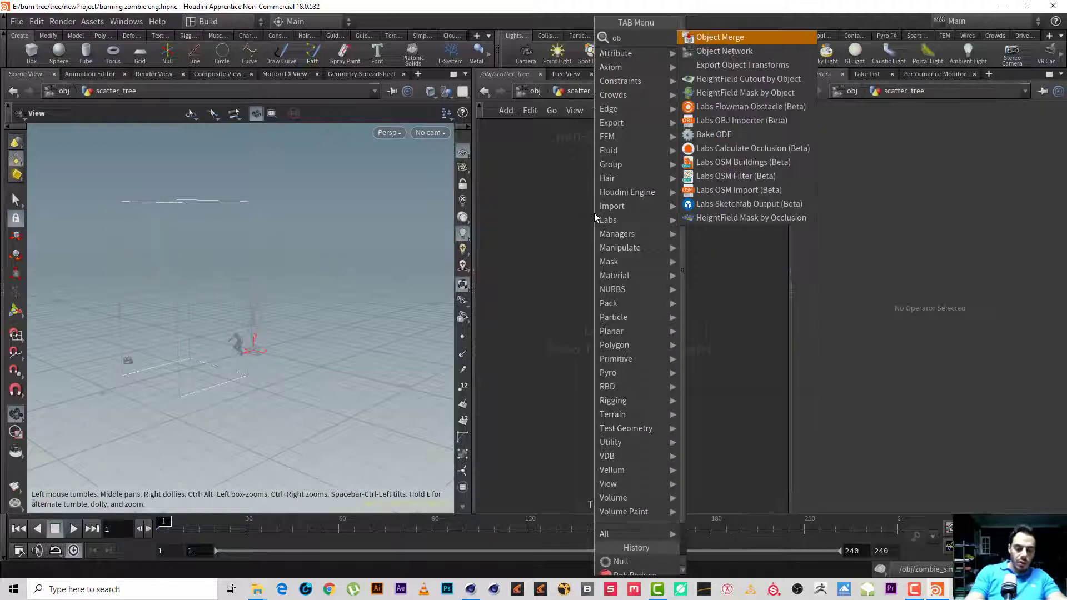
key("Return")
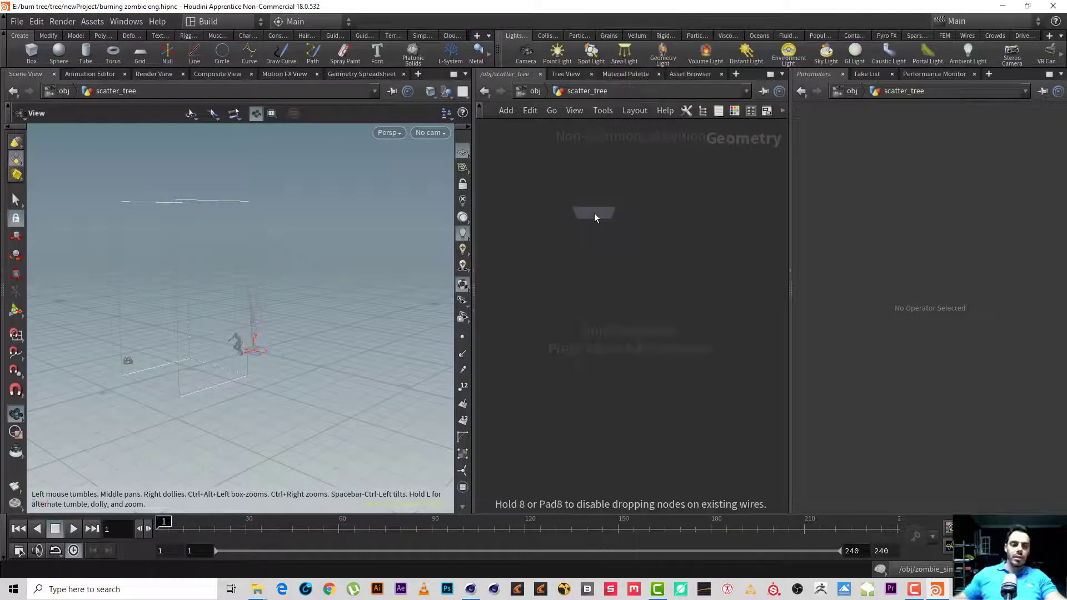
left_click(595, 217)
left_click(446, 91)
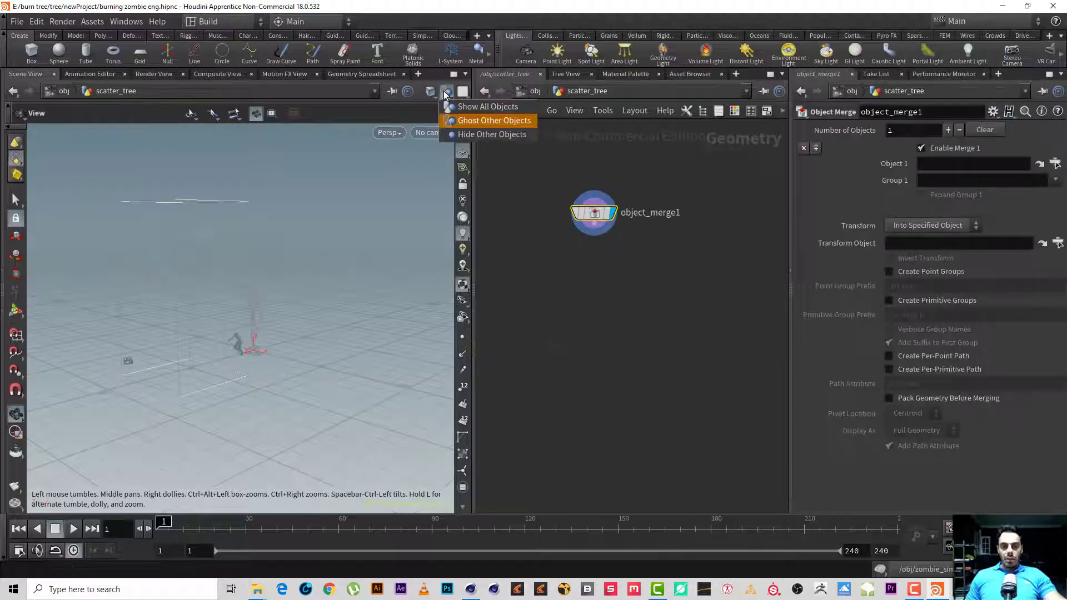
left_click(478, 134)
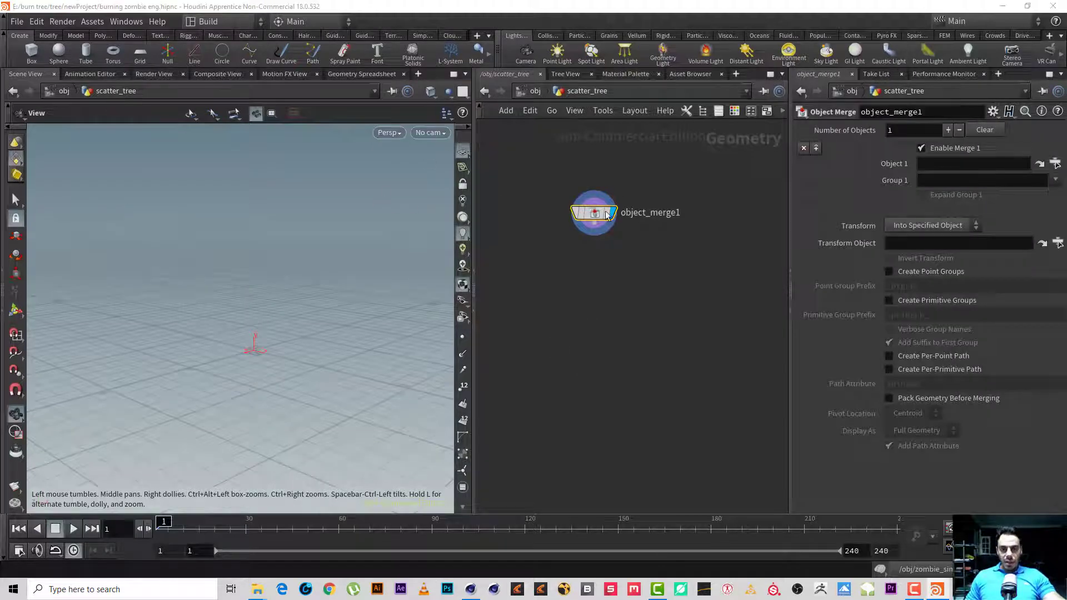
- Set the Object Merge's Object 1 to /obj/tree/OUT_TREE and inspect the imported tree
left_click_drag(671, 194, 543, 269)
left_click(1055, 164)
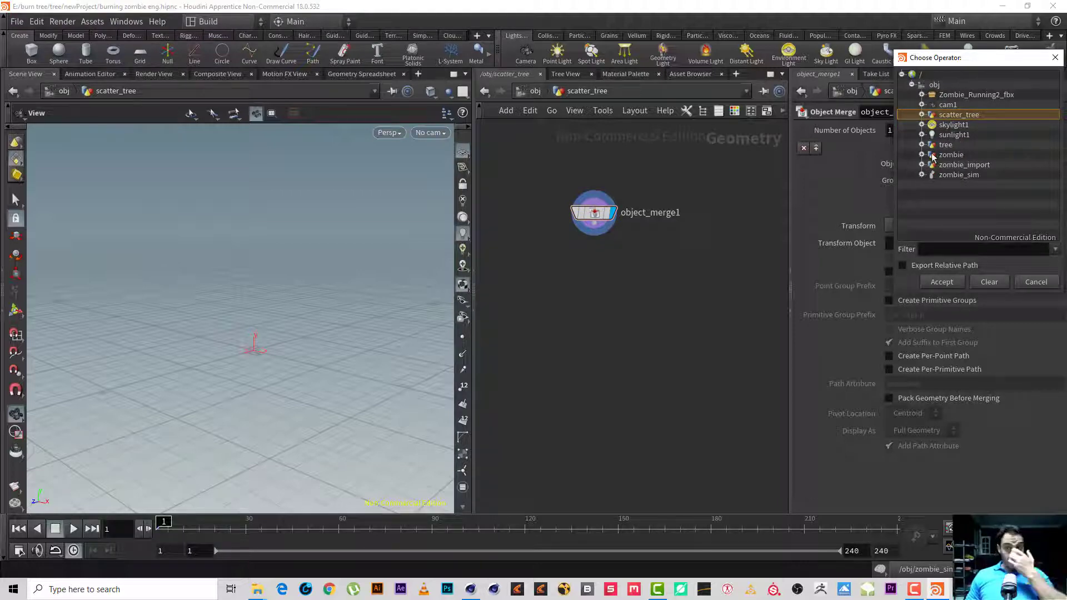
left_click(922, 145)
double_click(957, 156)
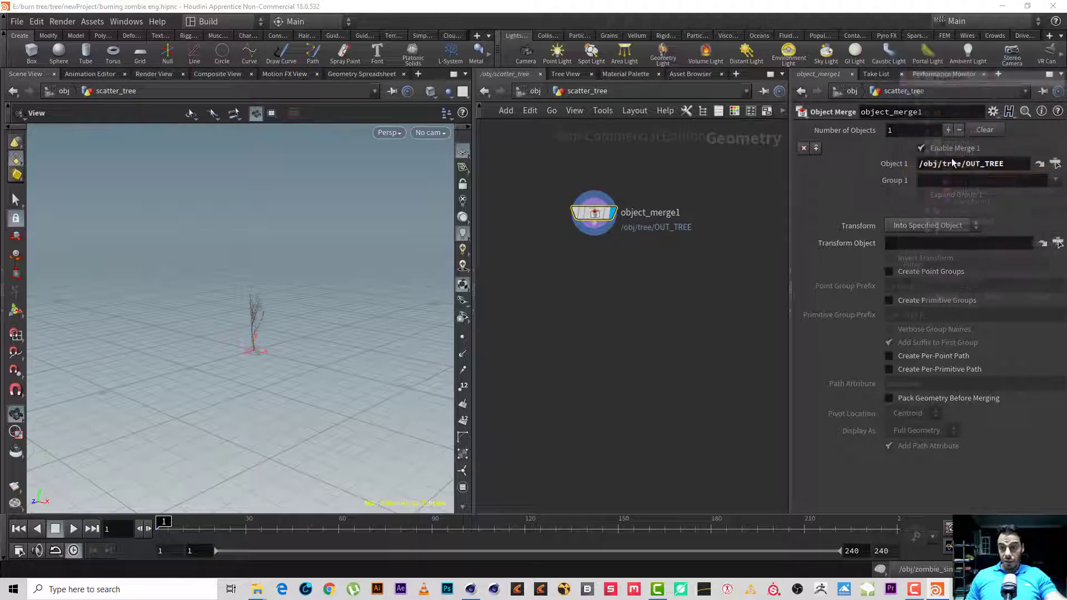
scroll(306, 350, "up", 5)
left_click_drag(294, 307, 304, 332)
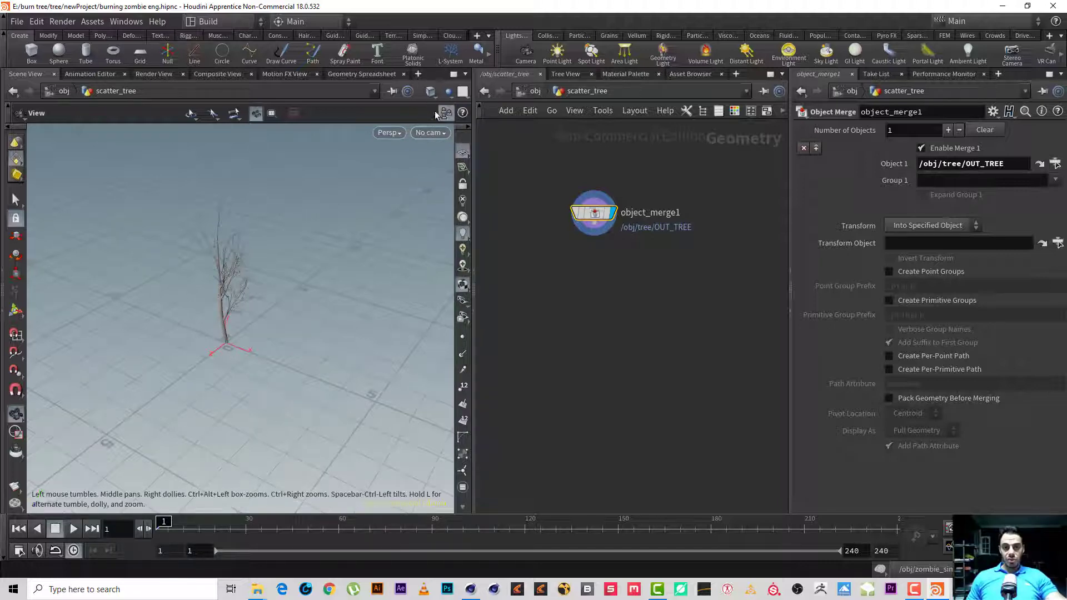
- At the object level, hide Zombie_Running2_fbx and zombie_import in the viewport and display the zombie object
left_click(535, 91)
right_click_drag(219, 318, 178, 358)
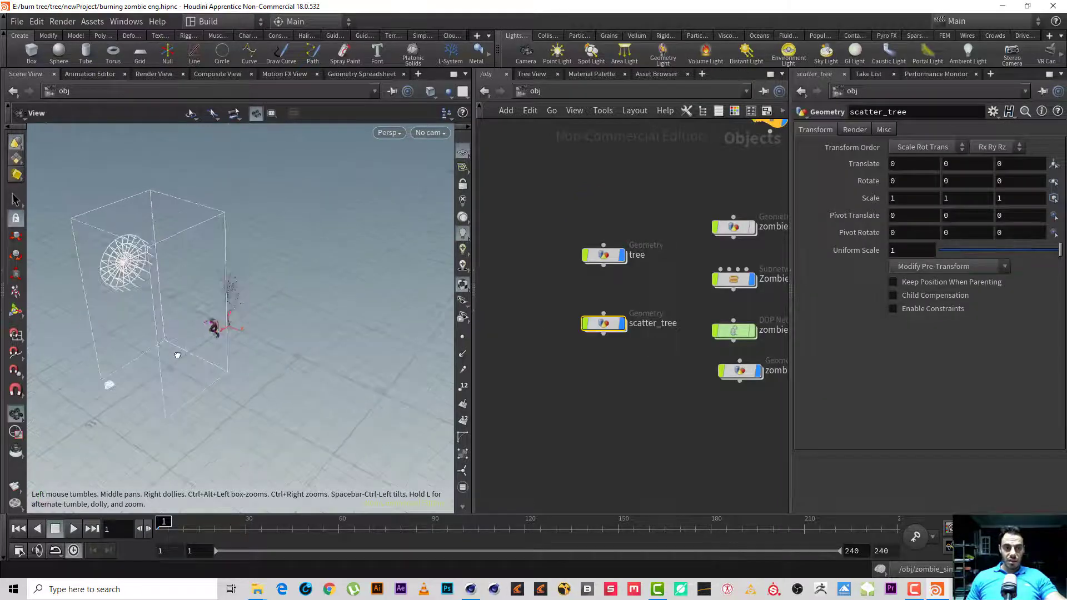
middle_click_drag(693, 381, 613, 347)
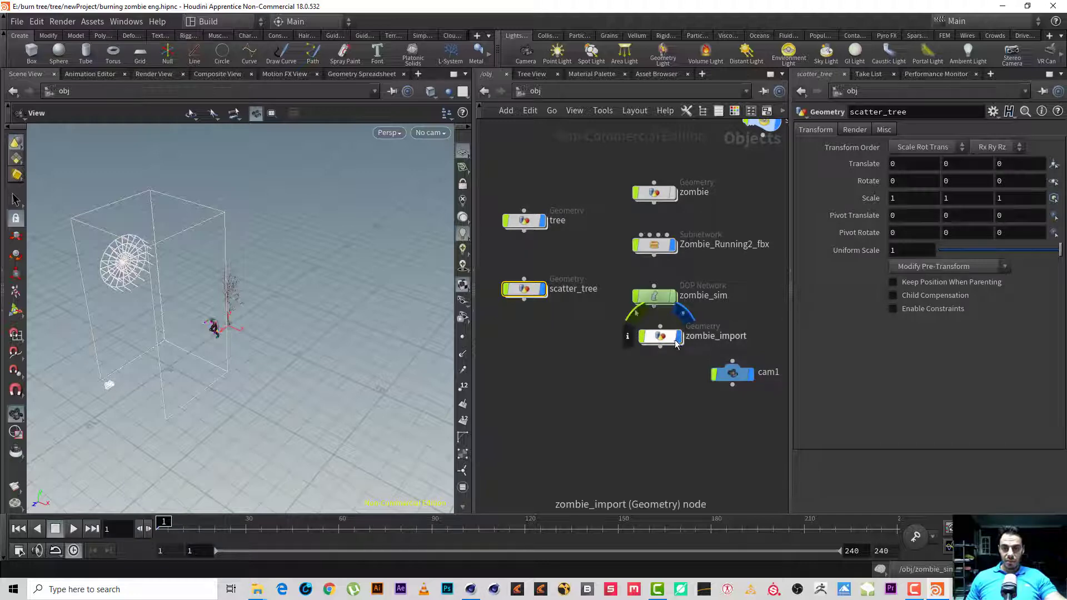
left_click(660, 337)
left_click(674, 245)
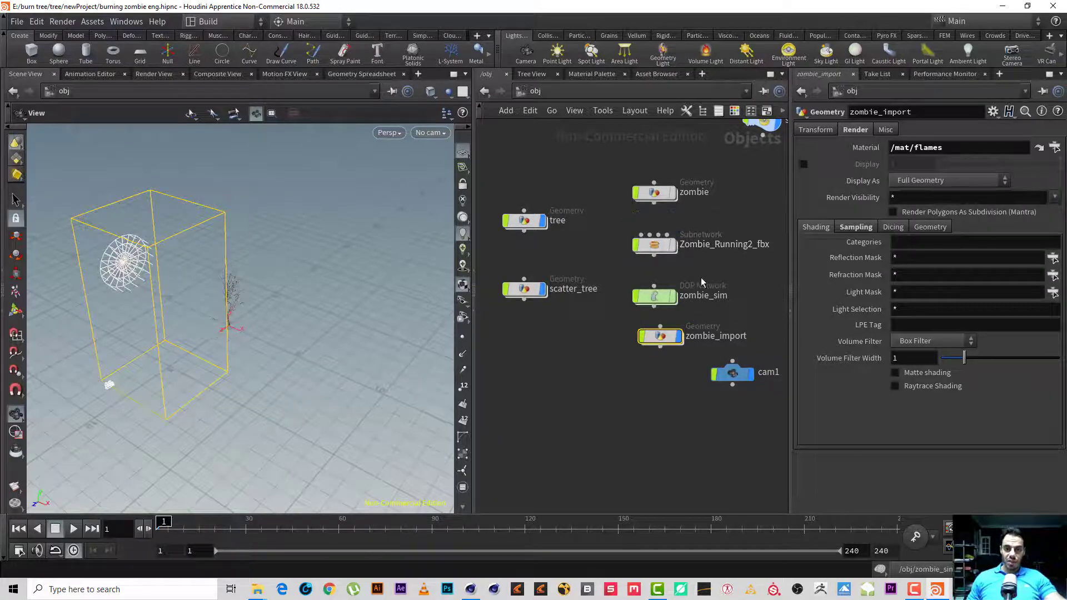
left_click(679, 336)
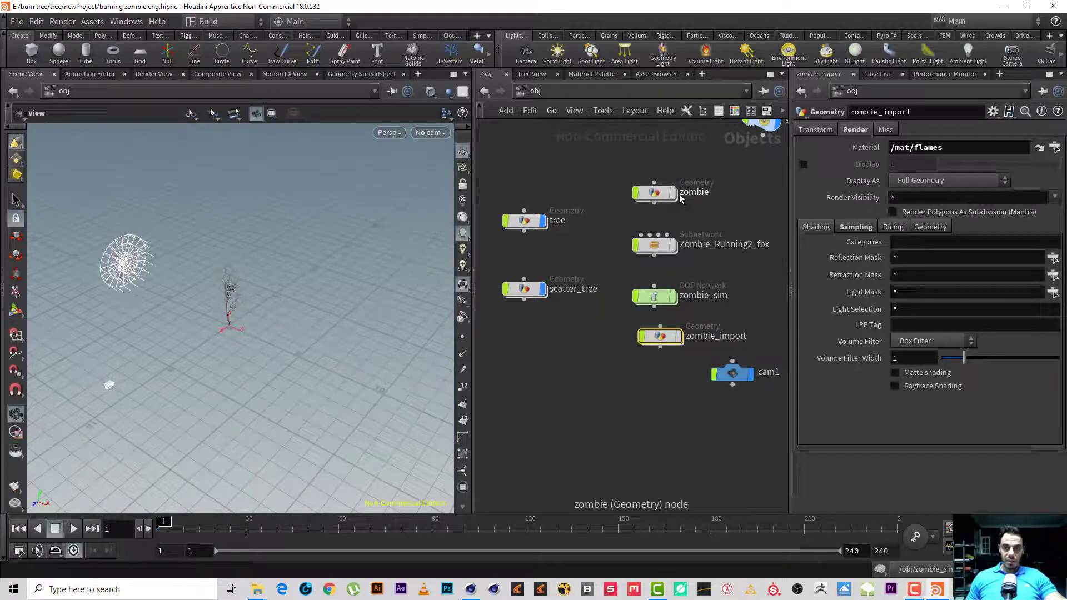
left_click(673, 192)
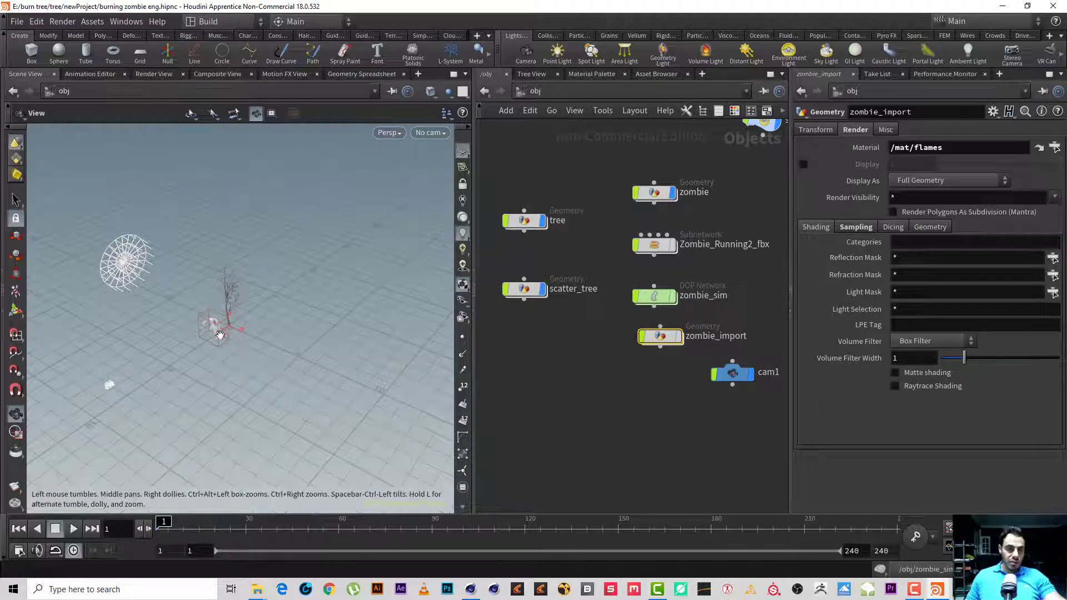
right_click_drag(222, 332, 405, 297)
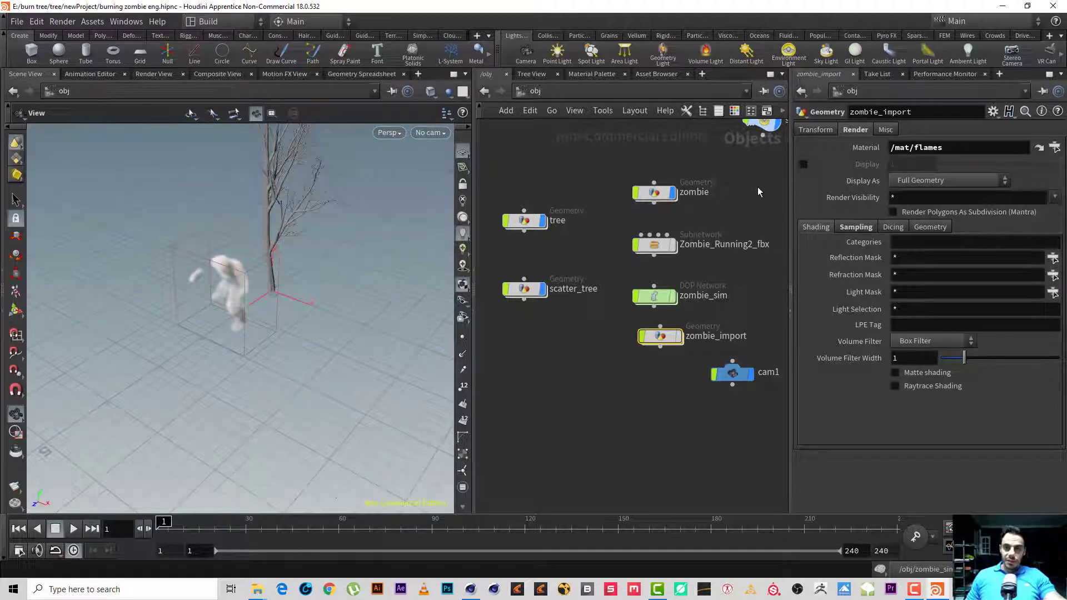
- Set the display to OUT_ZOMBIE inside the zombie object and return to the object level
double_click(655, 192)
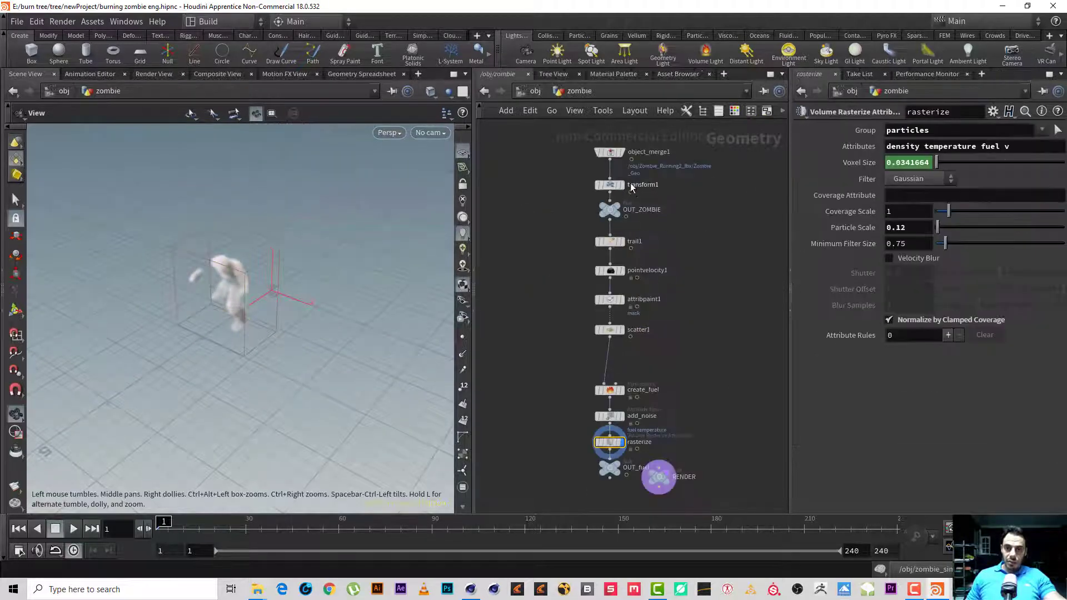
left_click(615, 208)
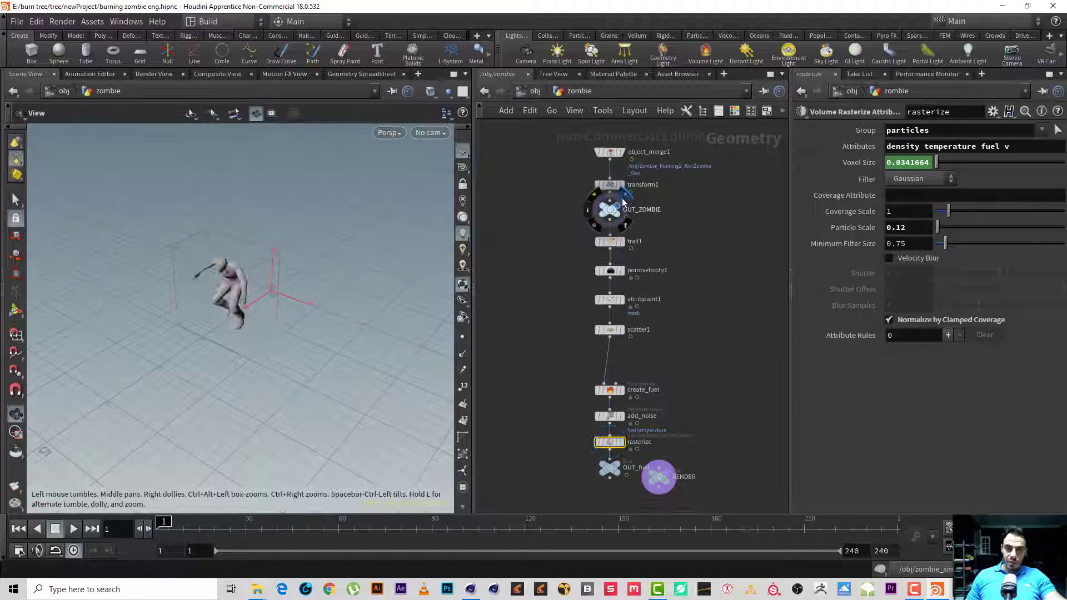
left_click(485, 93)
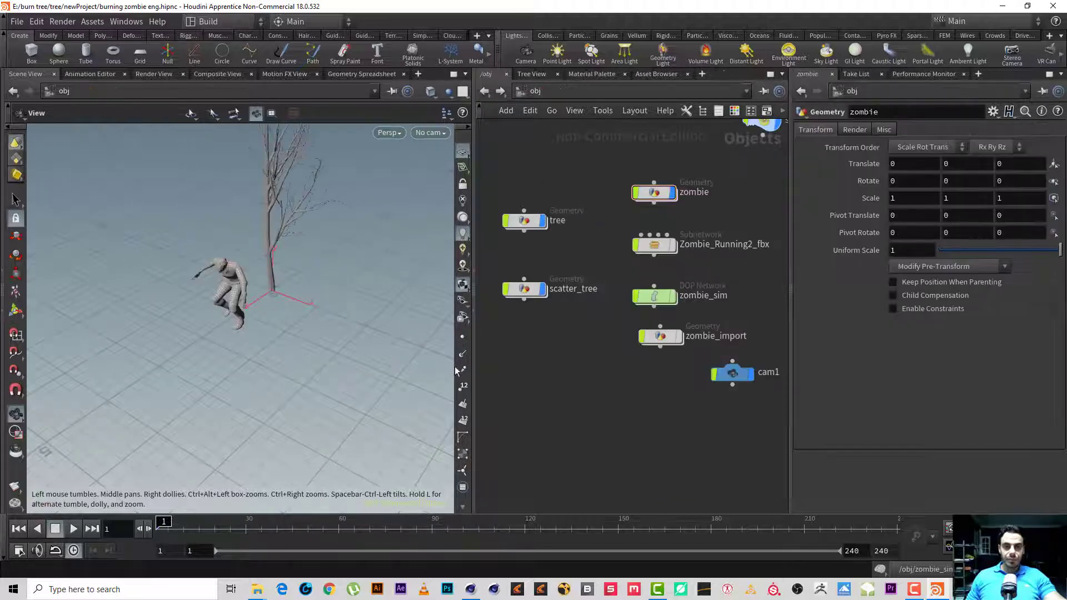
left_click_drag(400, 334, 205, 386)
scroll(182, 374, "down", 5)
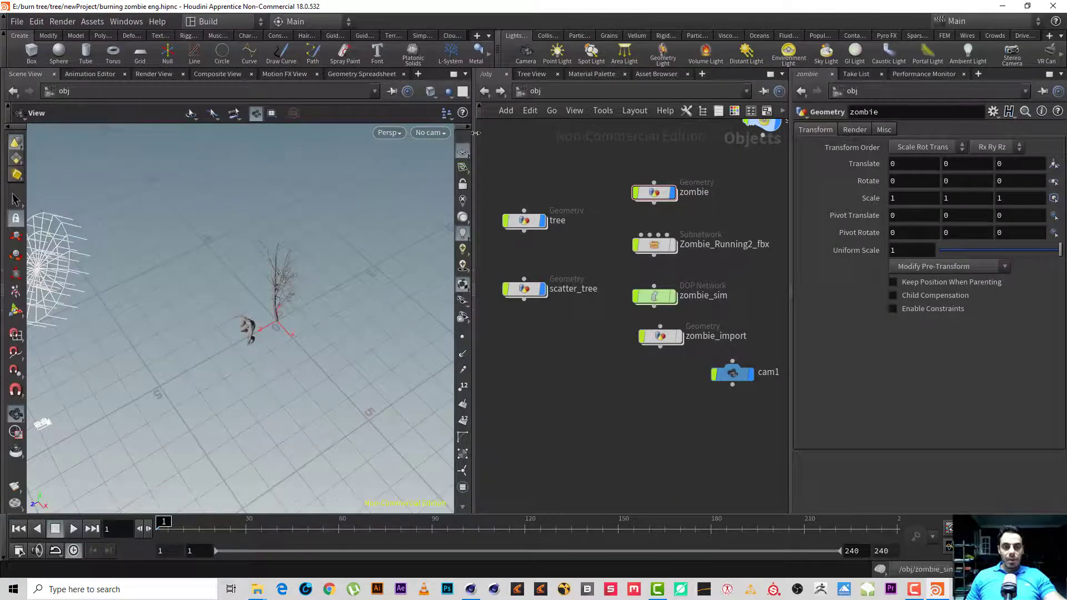
- Open the scatter_tree network and show the other objects ghosted in the viewport
double_click(525, 289)
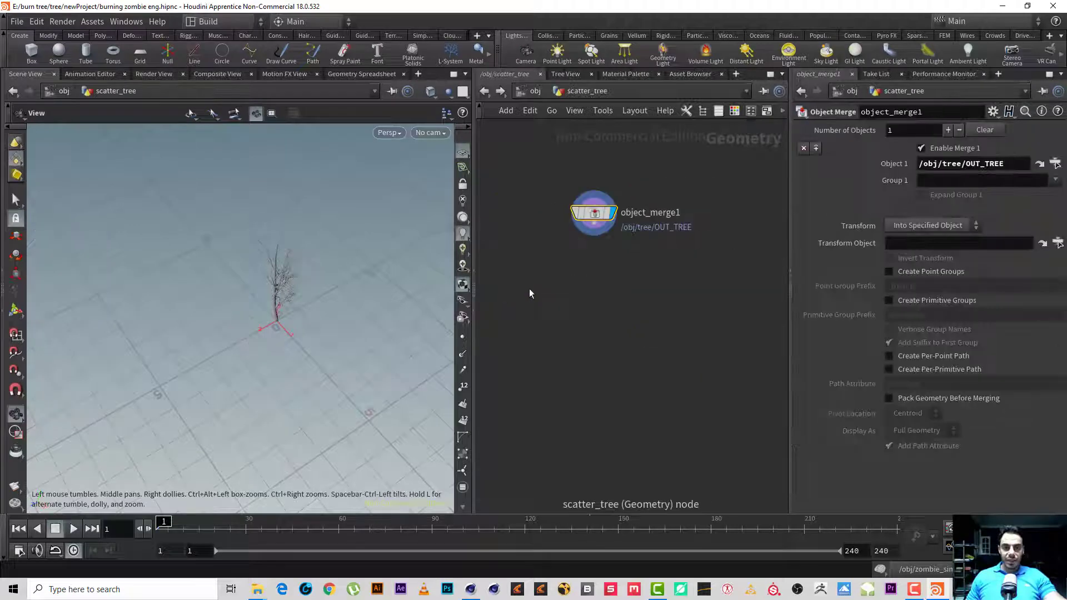
left_click(448, 90)
left_click(461, 139)
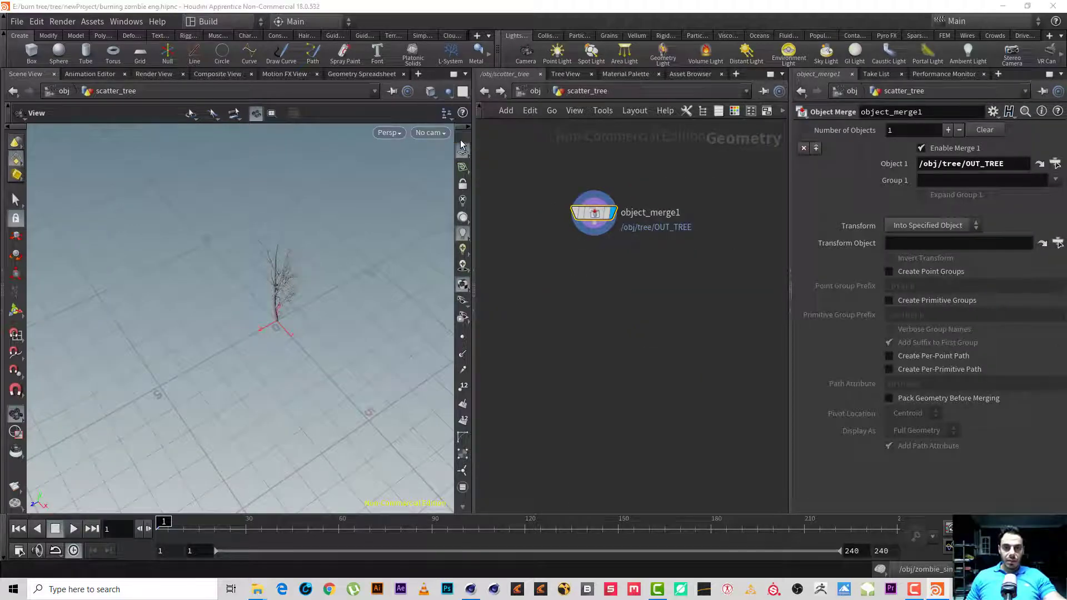
left_click(444, 90)
left_click(478, 99)
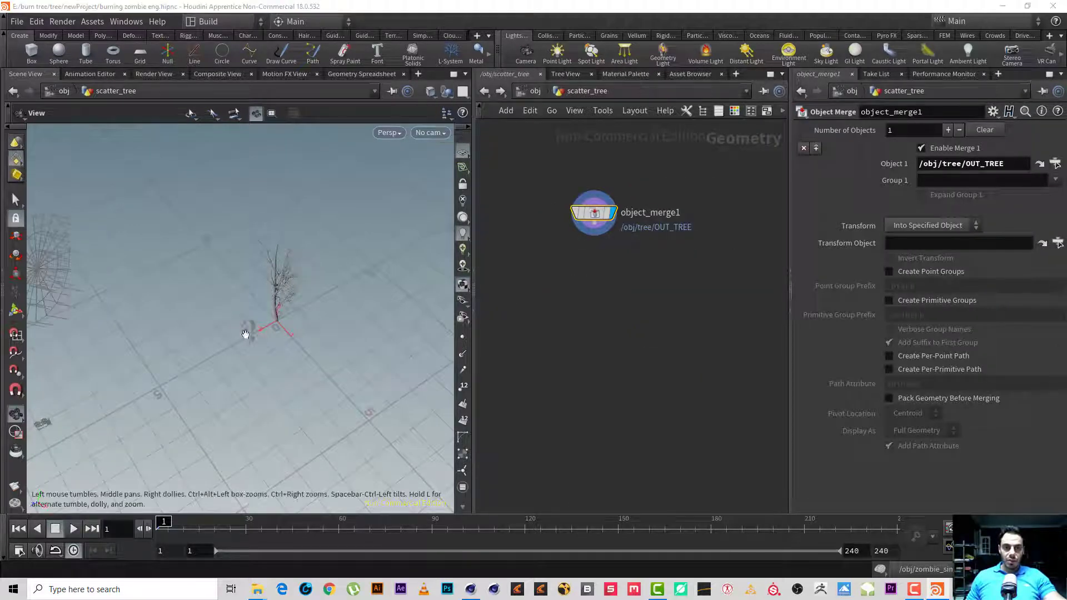
- Play the animation to examine the zombie's path, stop it and bring the timeline back to frame 3
left_click(74, 528)
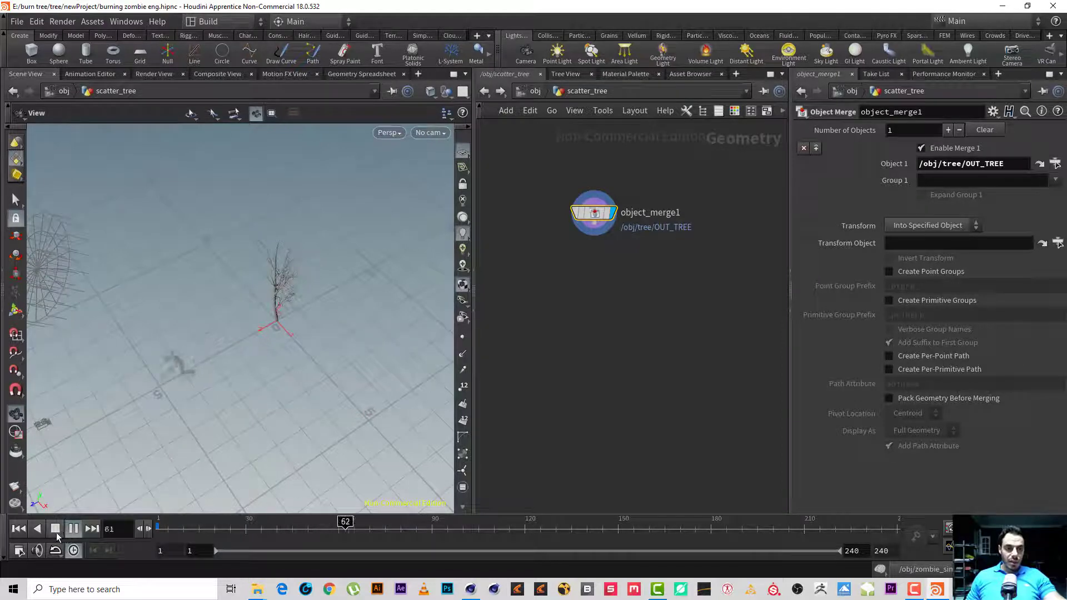
left_click(55, 529)
left_click_drag(217, 524, 158, 495)
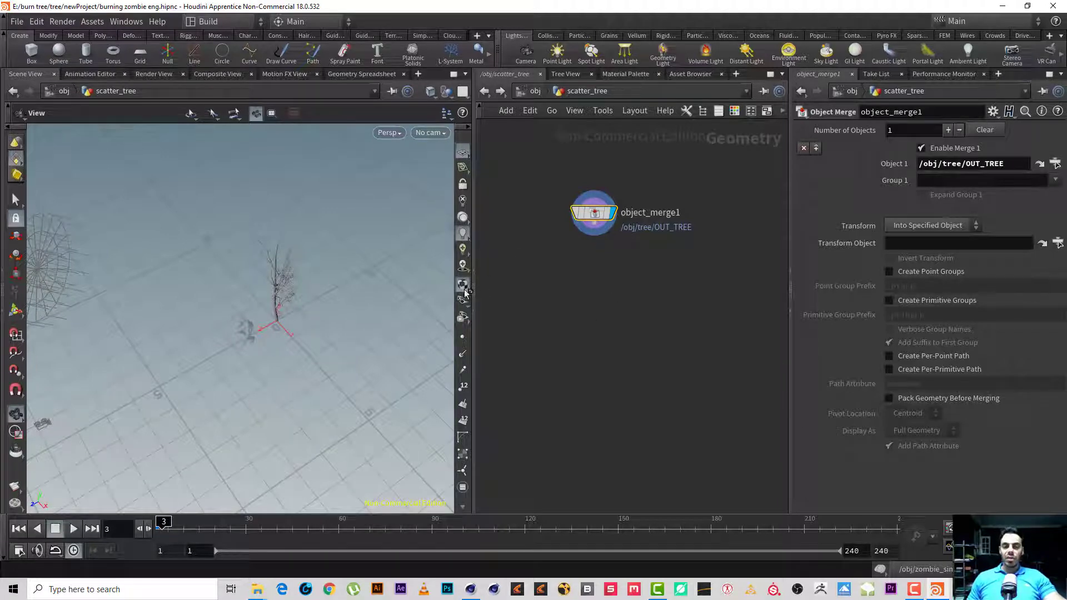
- Place an Add node with one point and move that point to about X -1.41, Z 3.59
middle_click_drag(510, 264, 581, 273)
key("Tab")
type("add")
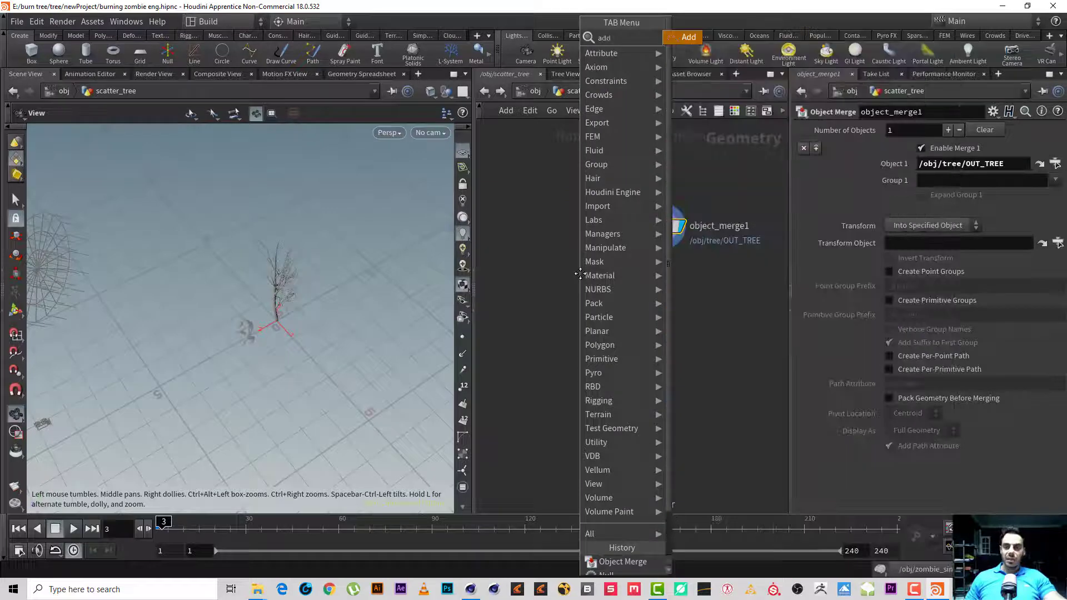
key("Return")
left_click(579, 272)
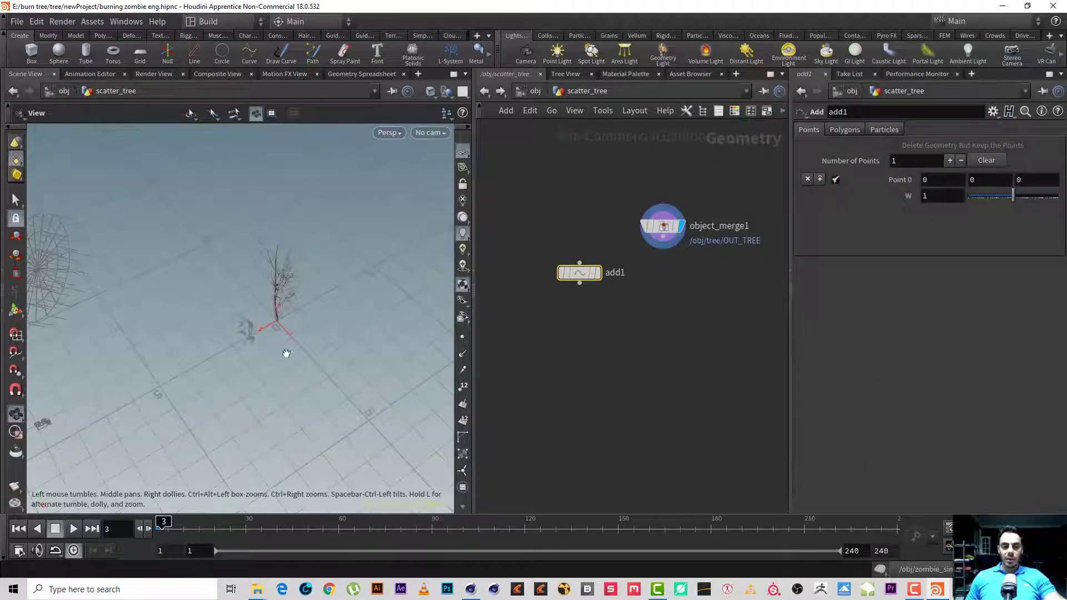
left_click(15, 311)
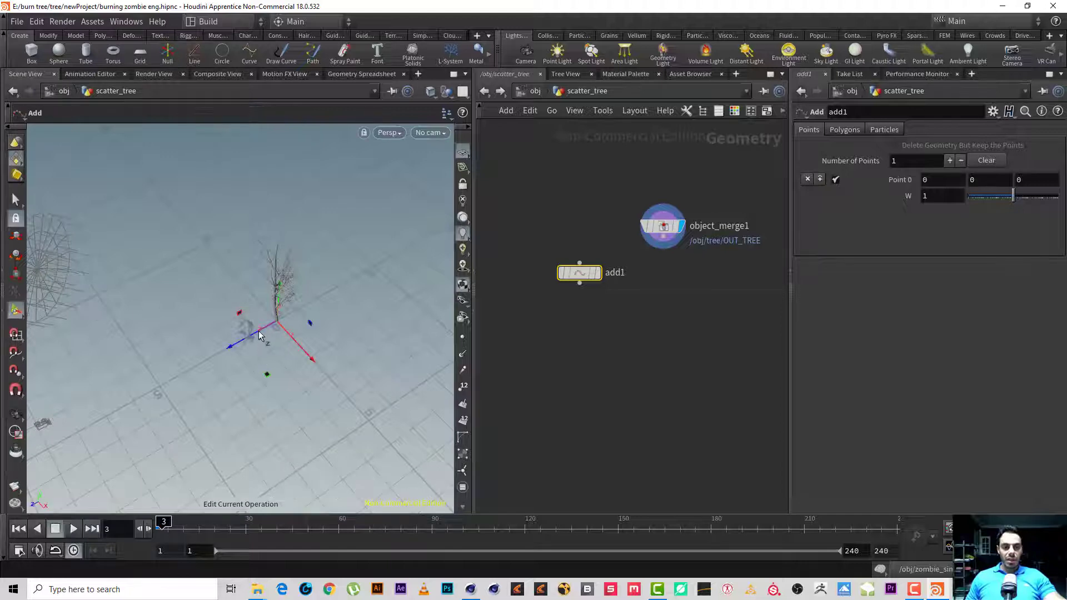
left_click_drag(163, 372, 165, 374)
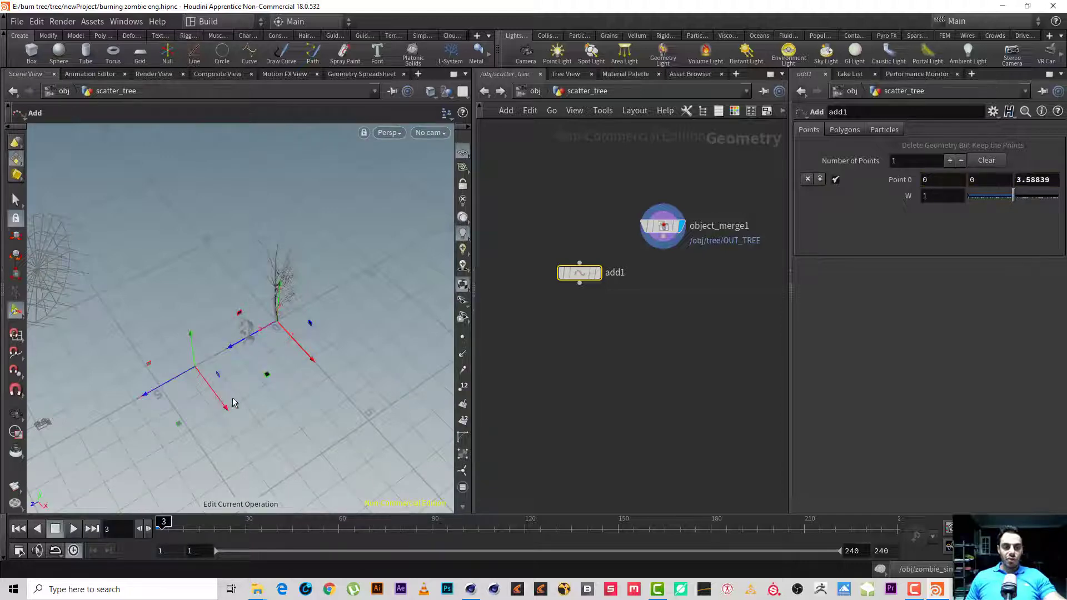
left_click_drag(223, 408, 203, 381)
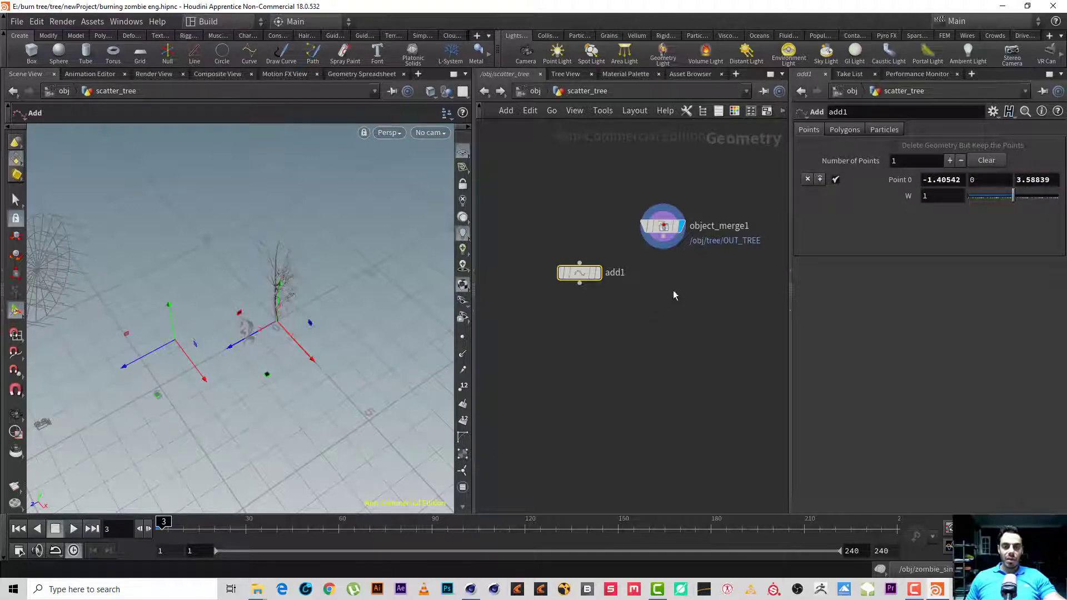
- Duplicate the add1 node and move the copy's point along X to about 2.03
left_click_drag(665, 294, 542, 282)
key("ctrl+c")
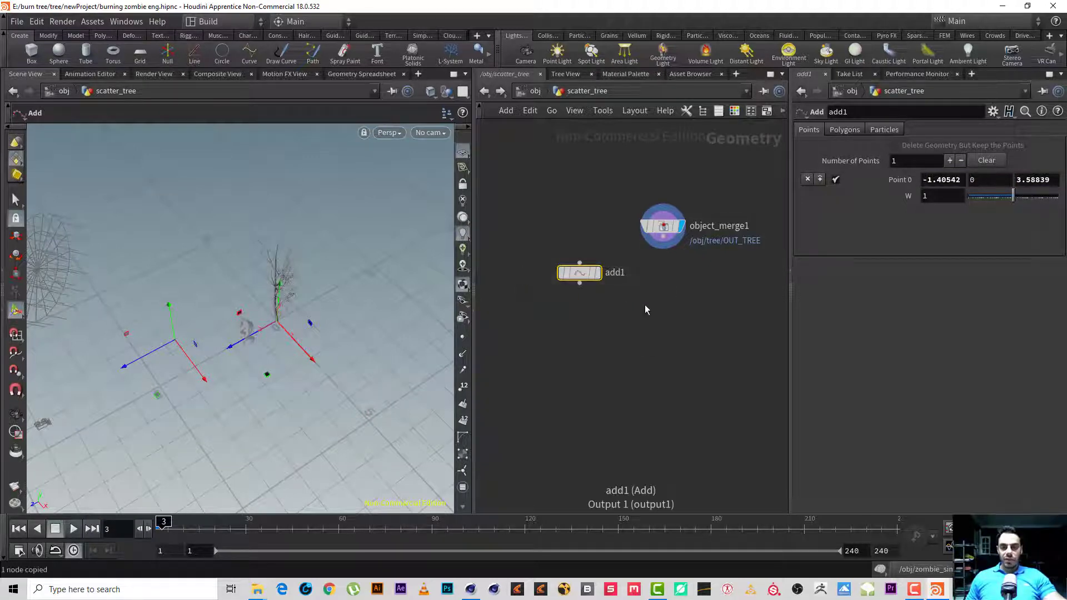
key("ctrl+v")
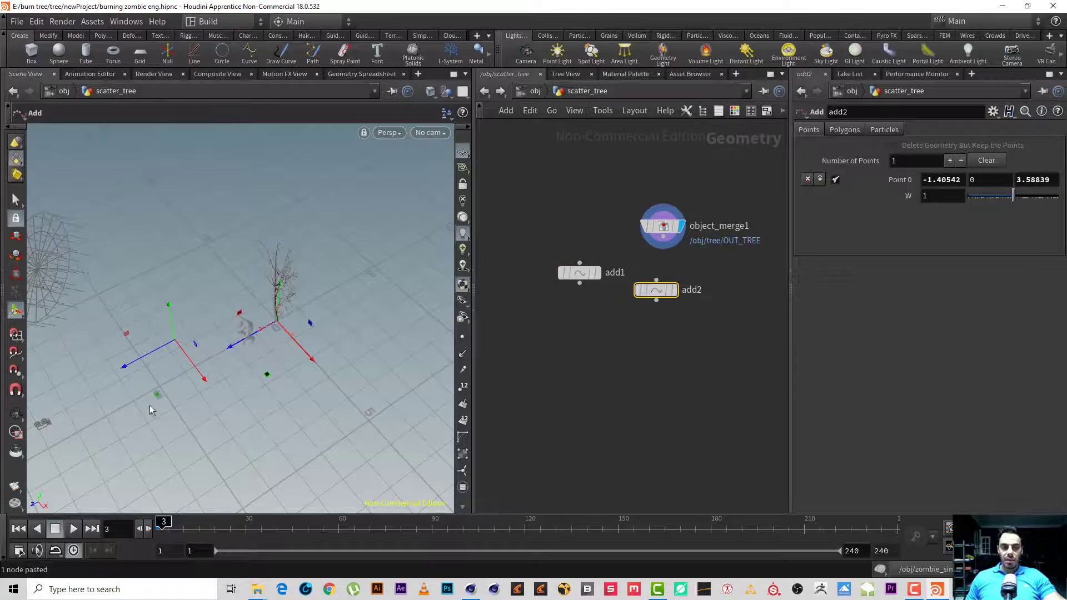
left_click_drag(198, 377, 251, 446)
- Duplicate the add2 node and move the copy's point to about X -1.00, Z 5.14
left_click_drag(718, 349, 631, 266)
key("ctrl+c")
key("ctrl+v")
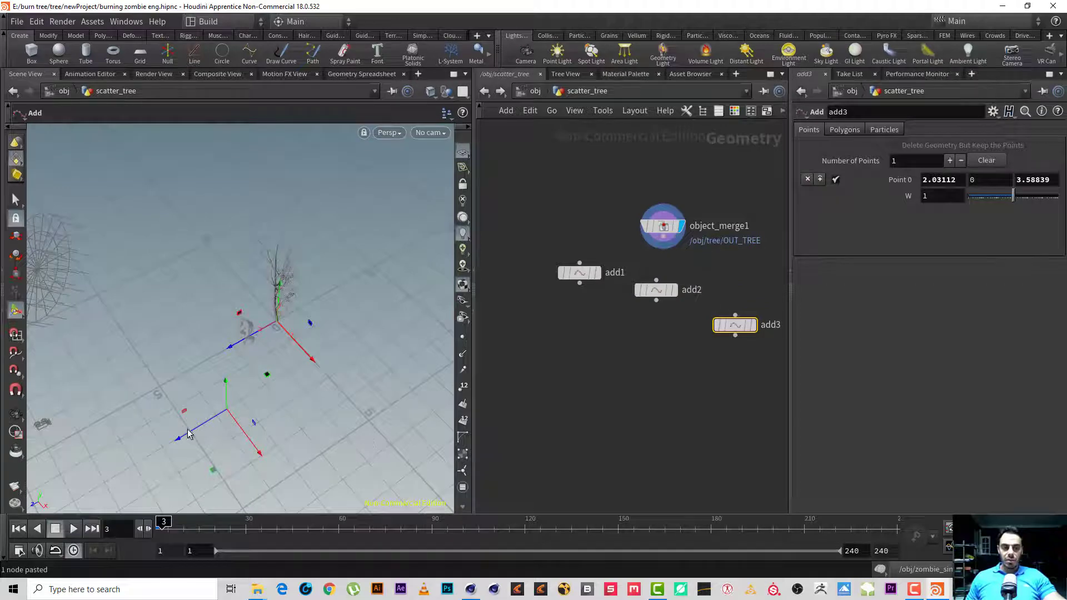
left_click_drag(188, 433, 159, 402)
- Place a Merge node below the three Add nodes and wire all of them into it
key("Tab")
type("merge")
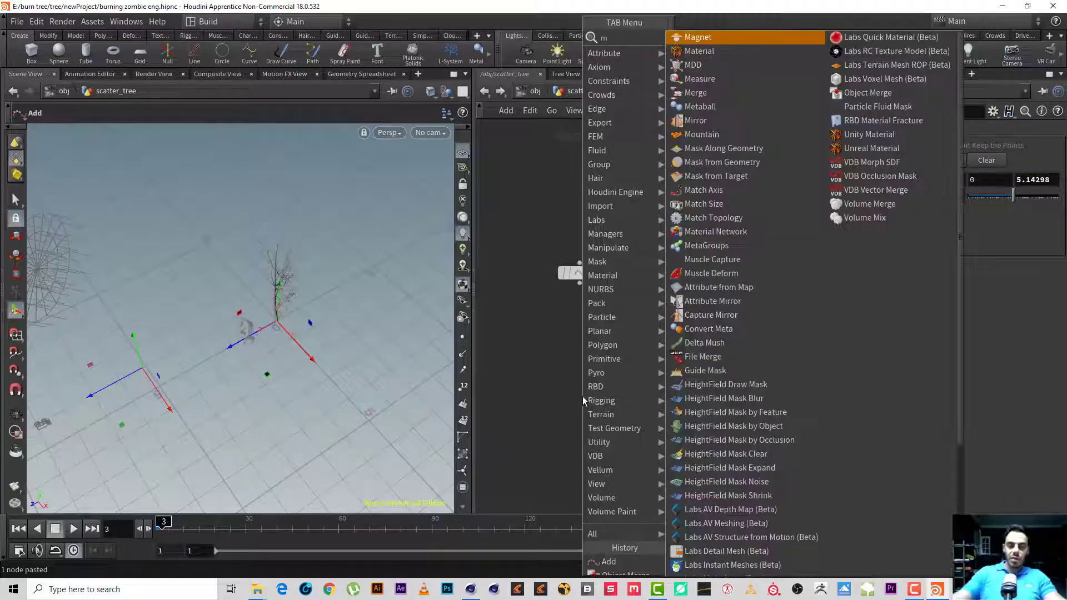
key("Return")
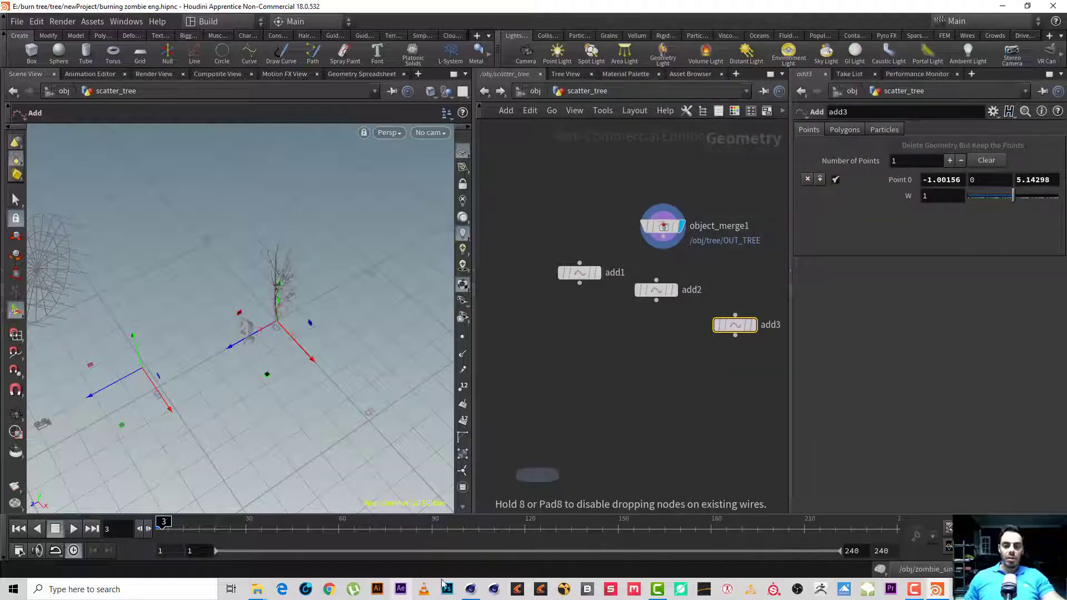
left_click(639, 392)
left_click_drag(767, 365, 534, 267)
left_click_drag(735, 336, 648, 393)
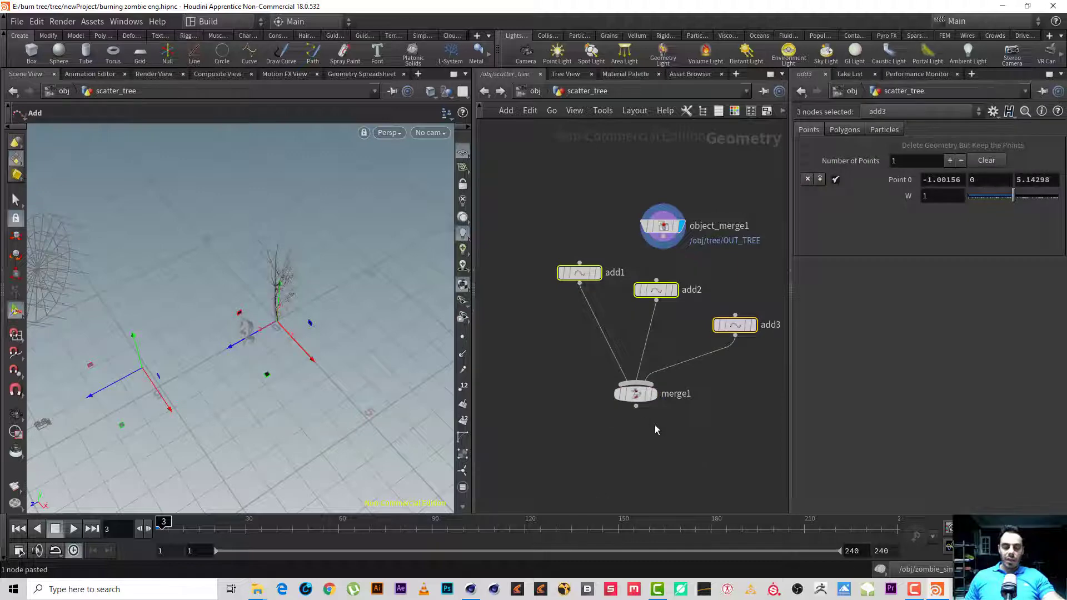
- Add a Copy to Points node with object_merge1 as the source geometry and merge1 as the target points
key("Tab")
type("cop to")
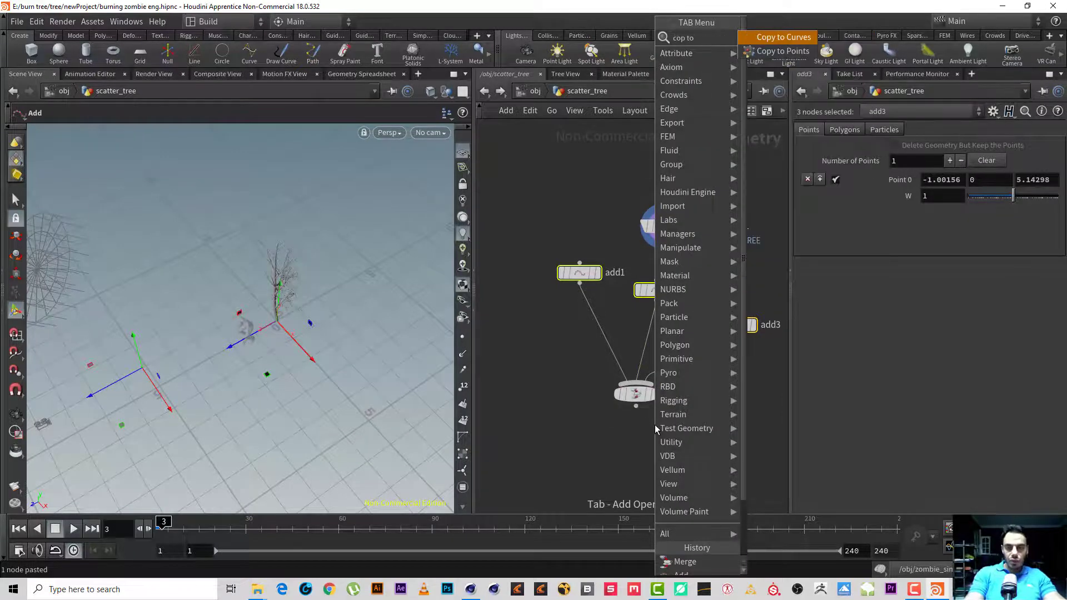
key("Return")
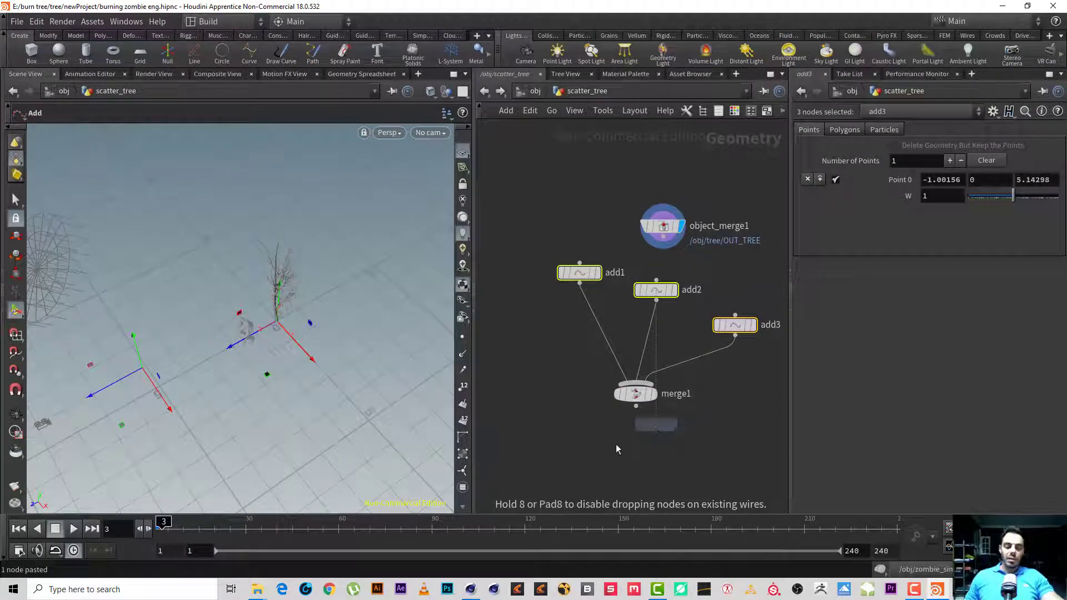
left_click(578, 459)
left_click(588, 448)
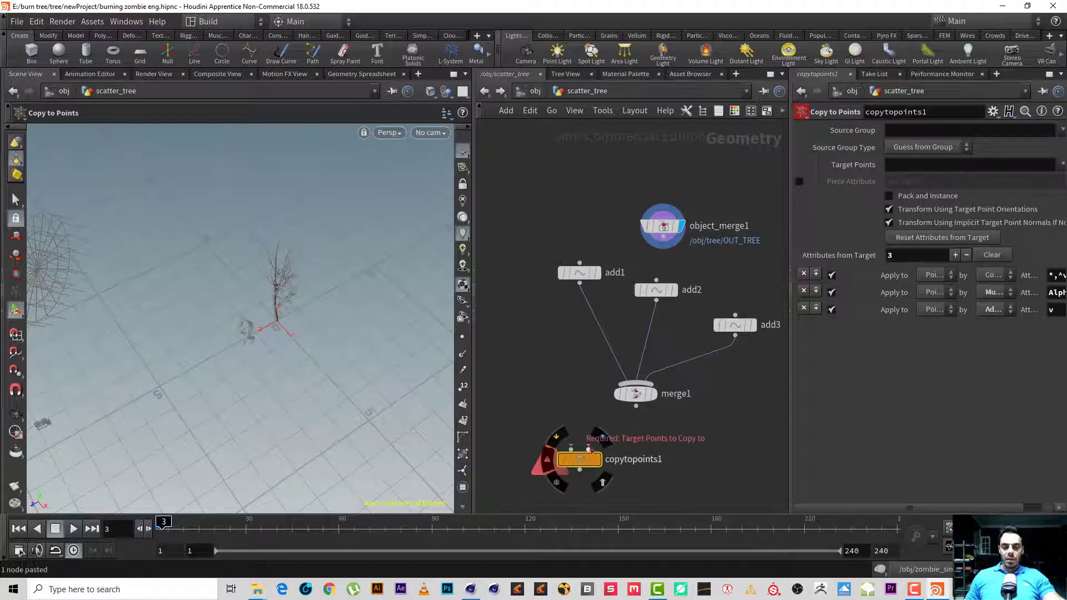
left_click(655, 419)
left_click(572, 449)
left_click(664, 224)
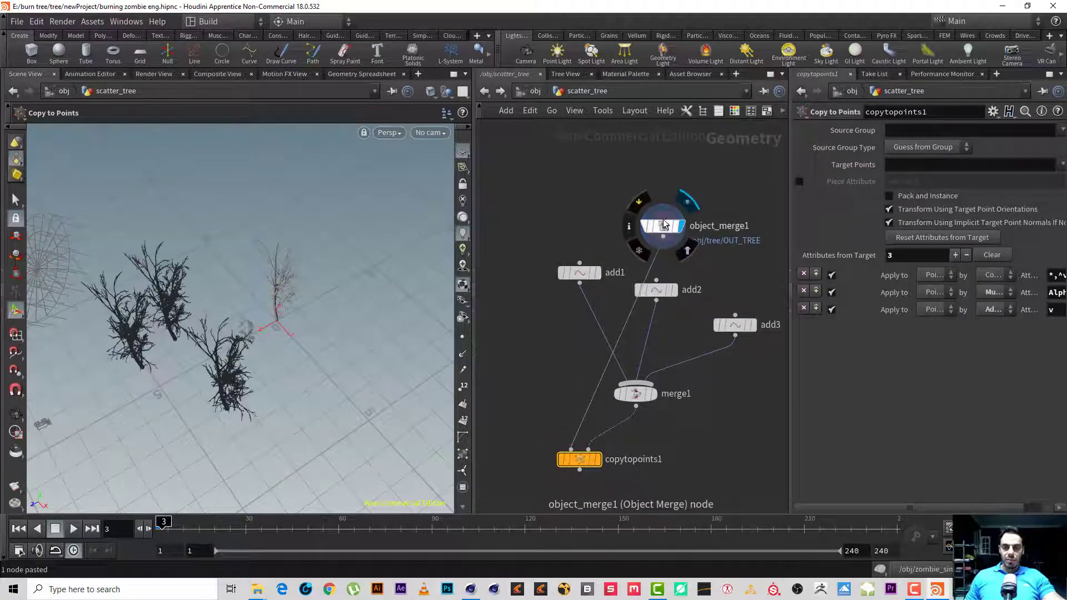
- Move object_merge1 next to the Add nodes in the network and inspect the copied trees from several angles
left_click_drag(664, 224, 529, 303)
key("Escape")
left_click_drag(178, 311, 147, 279)
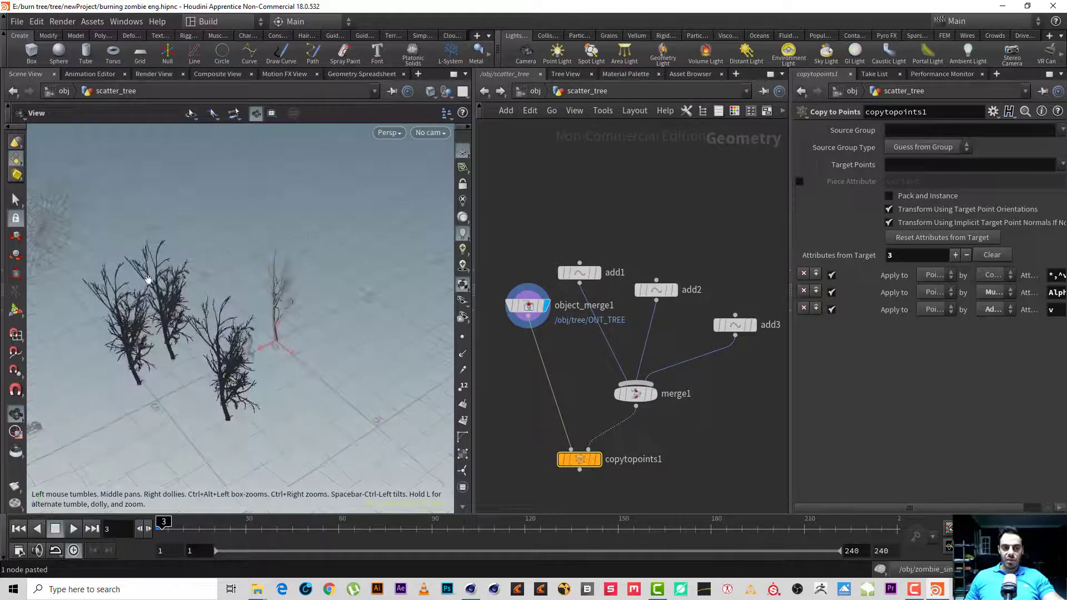
middle_click_drag(589, 381, 689, 349)
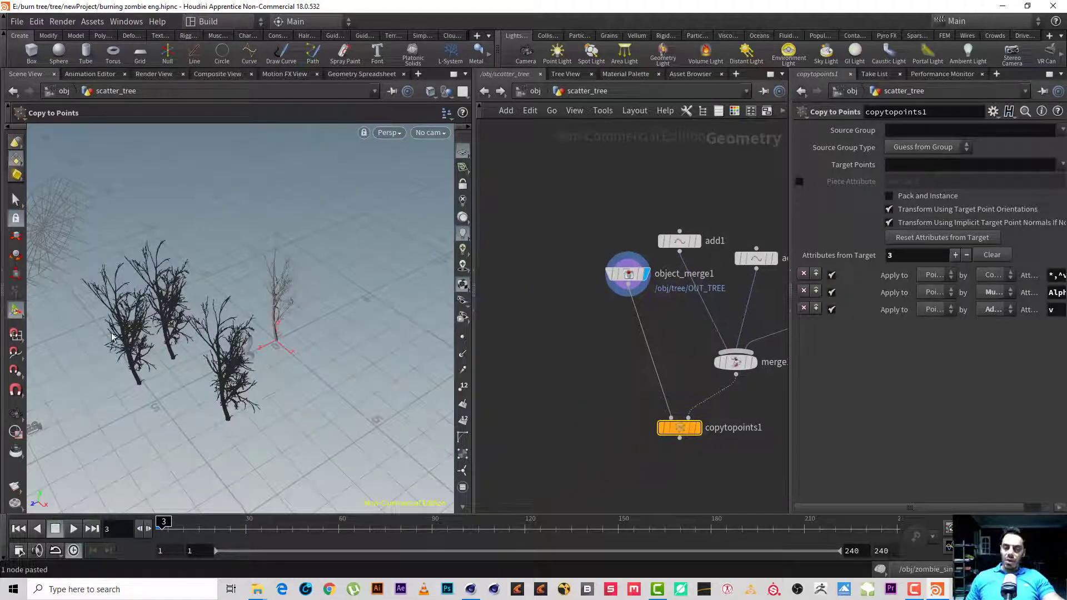
left_click_drag(336, 324, 278, 301)
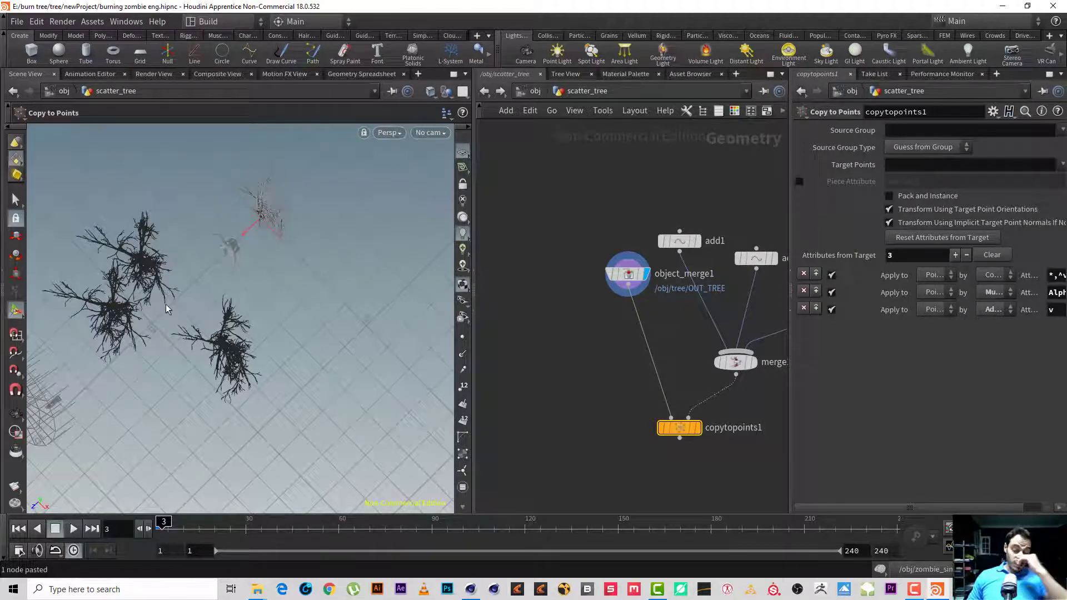
key("Escape")
left_click_drag(166, 304, 136, 255)
- Delete the three Add nodes, the Merge node and the Copy to Points node, keeping only object_merge1
middle_click_drag(621, 353, 532, 341)
left_click_drag(761, 381, 576, 175)
key("Tab")
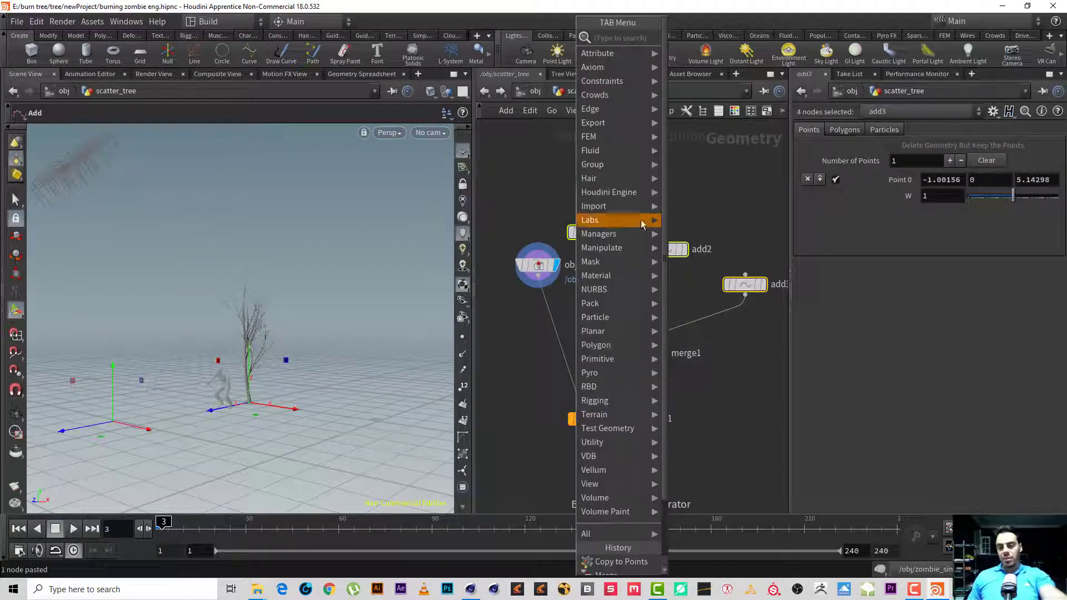
left_click_drag(731, 456, 574, 174)
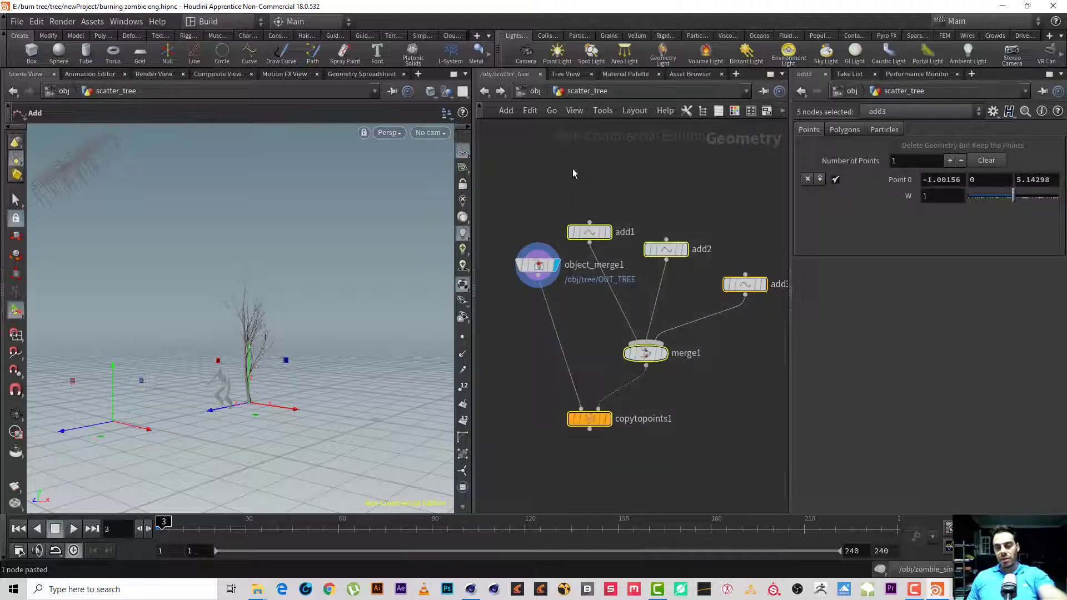
key("Delete")
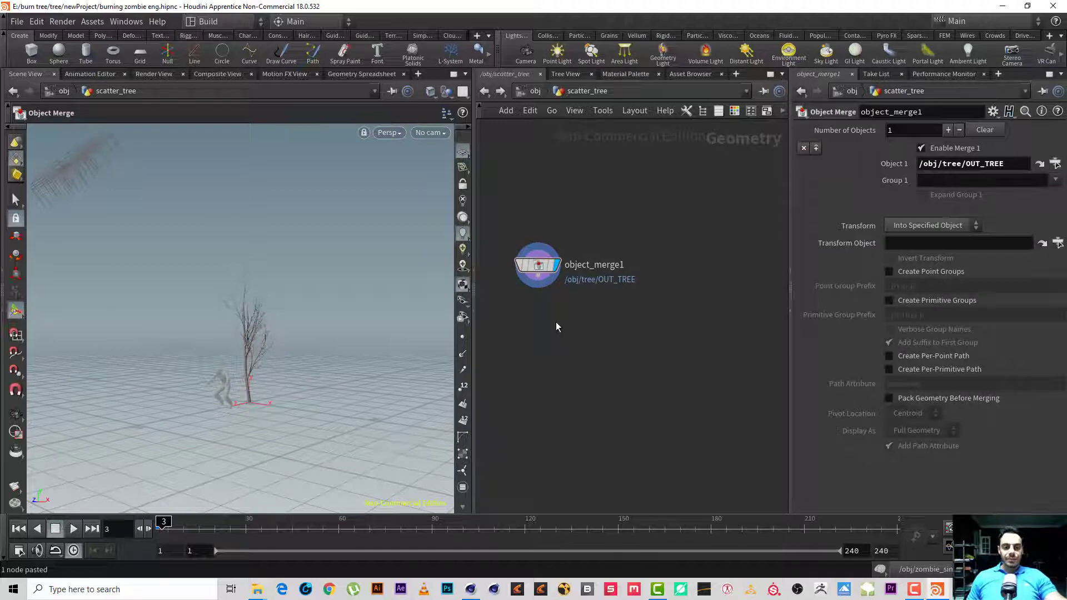
- Add a Curve node beside object_merge1 in the network
left_click_drag(303, 392, 266, 418, "alt")
key("Tab")
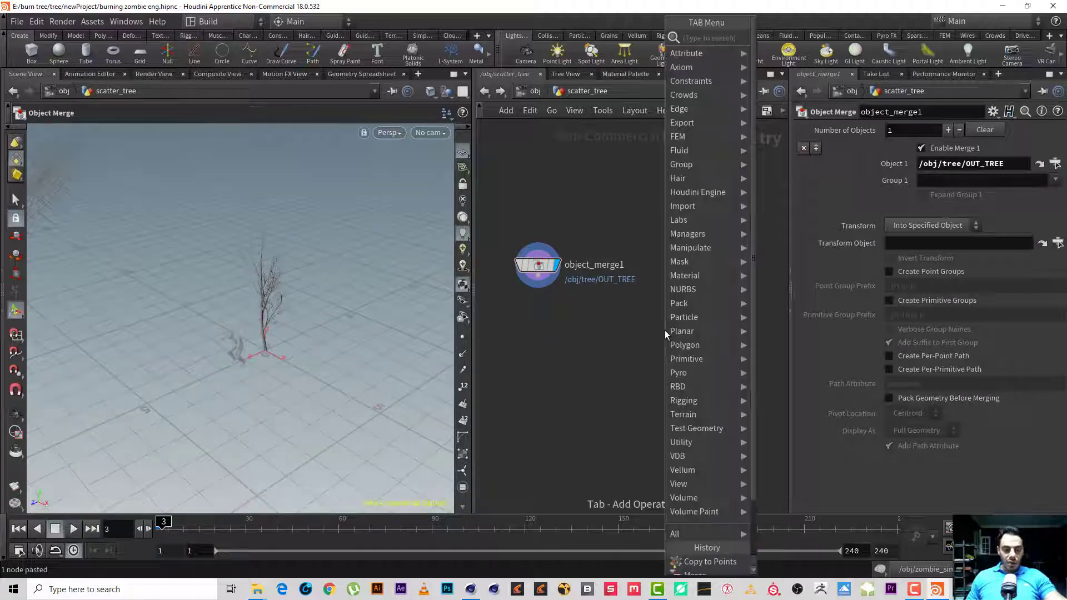
type("curv")
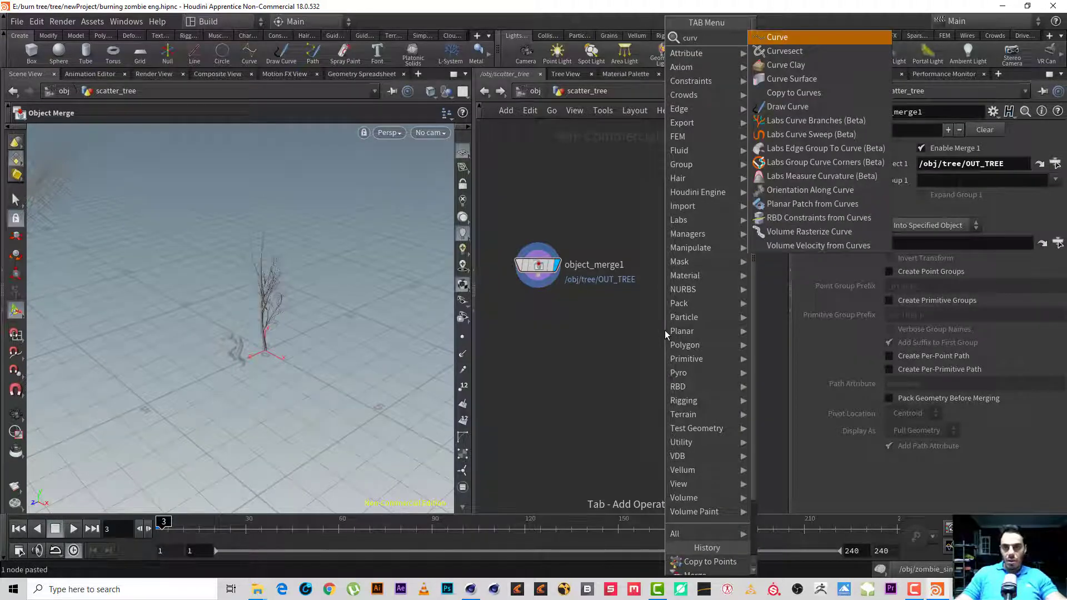
key("Return")
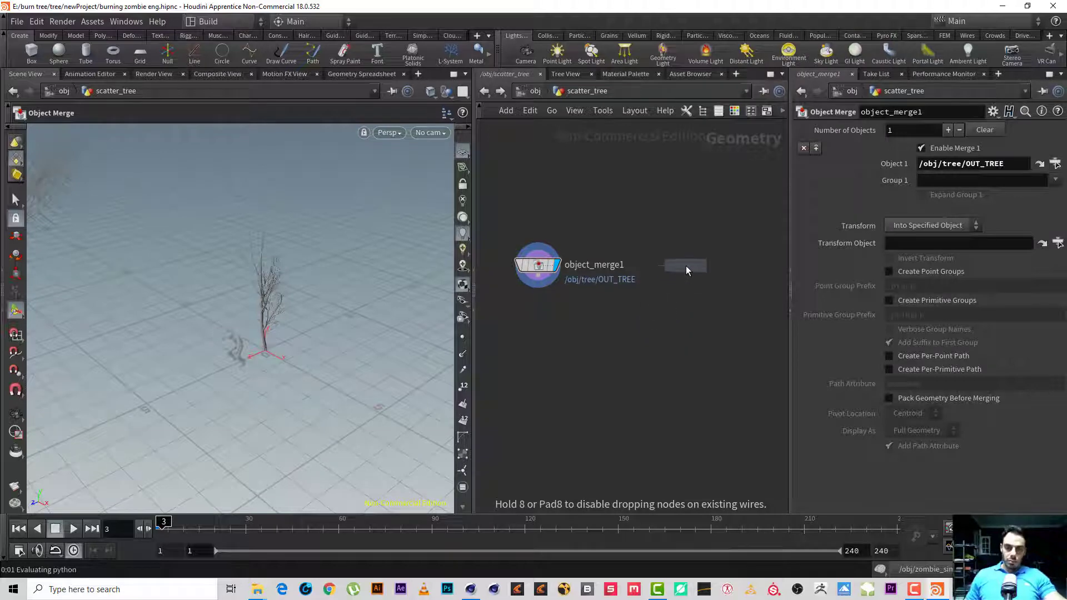
left_click(686, 265)
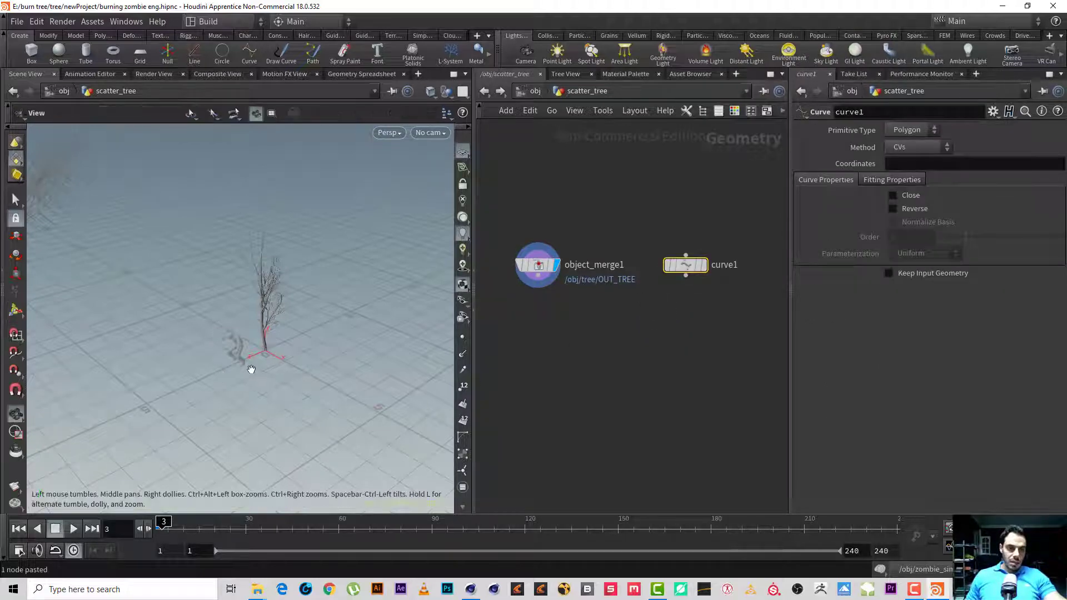
- Draw a three-point zigzag polygon curve in the top view, starting about X 1.74, Z 3.03 with its middle point about X -1.44, Z 4.52
key("space+3")
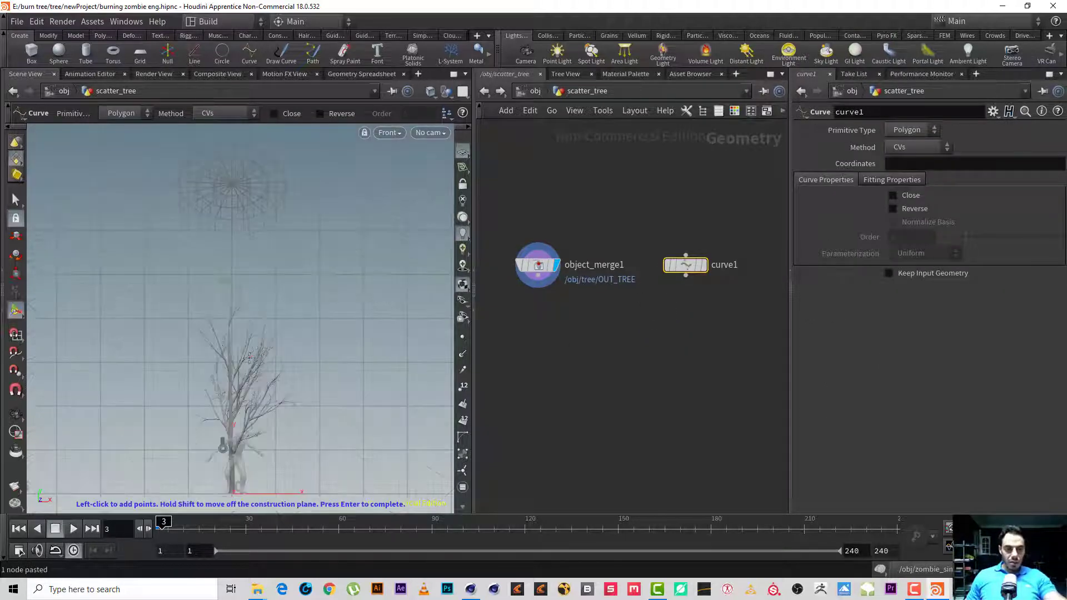
key("space+2")
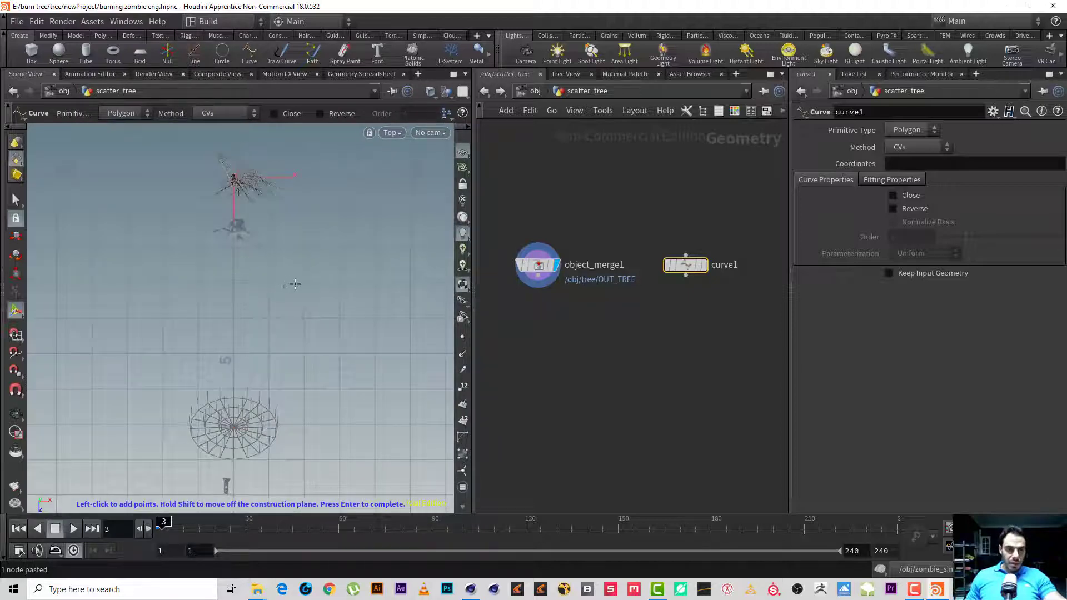
left_click(295, 284)
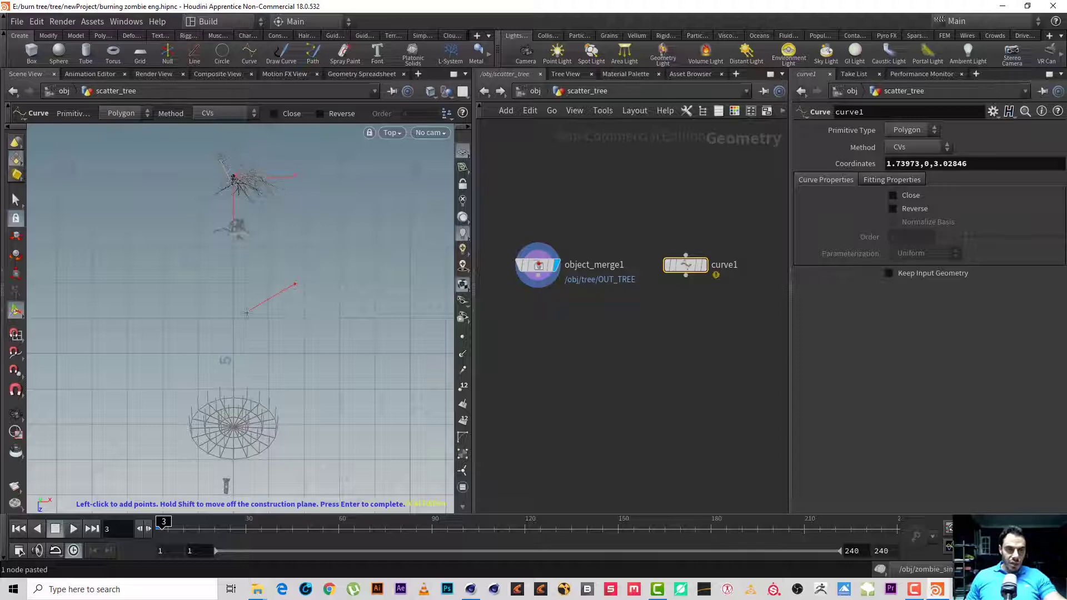
left_click(183, 336)
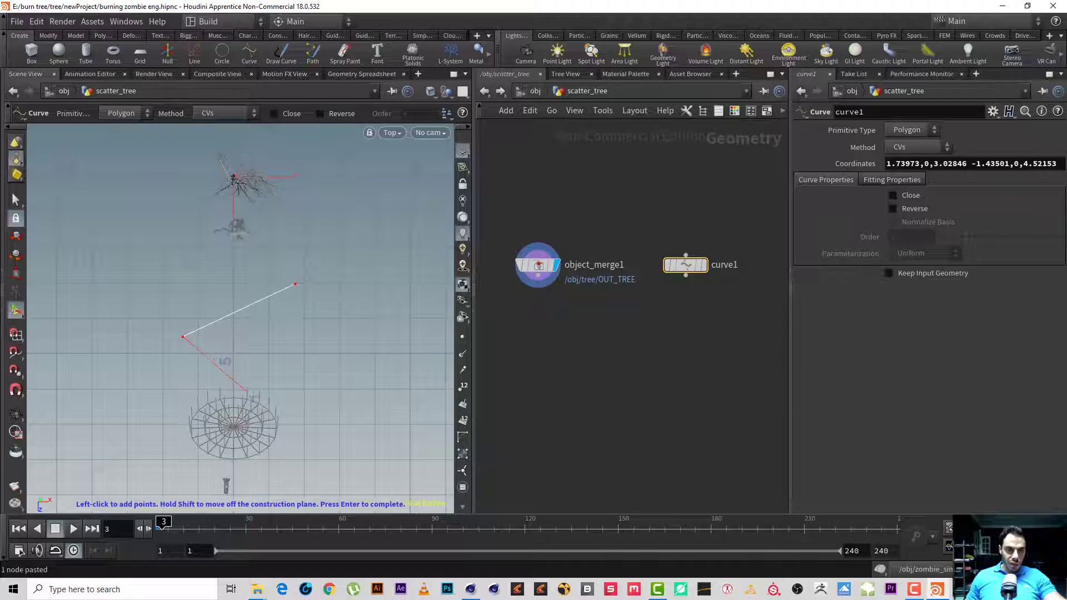
left_click(281, 422)
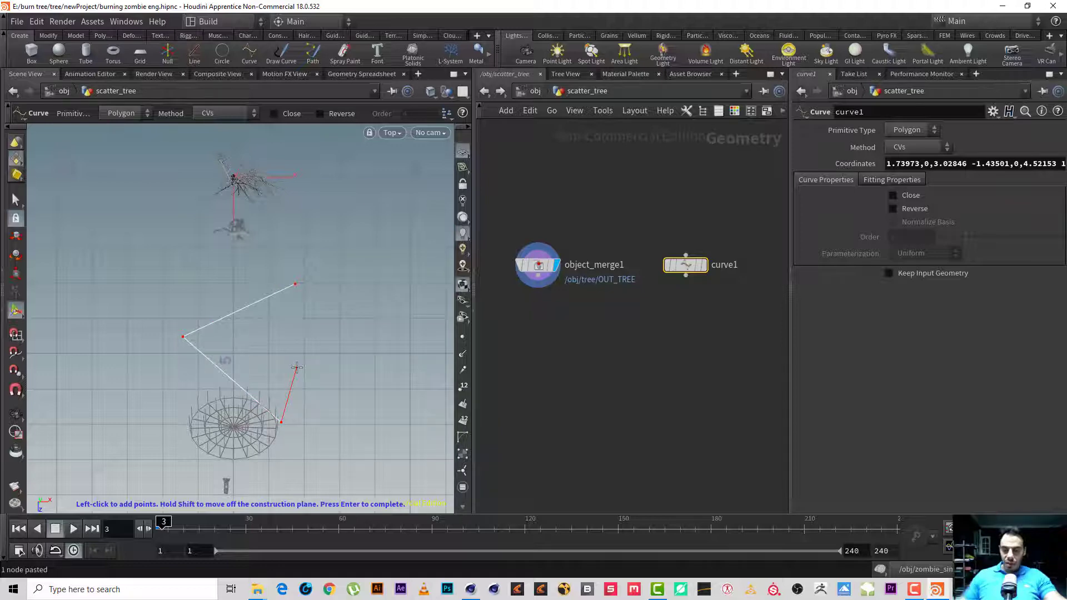
key("Return")
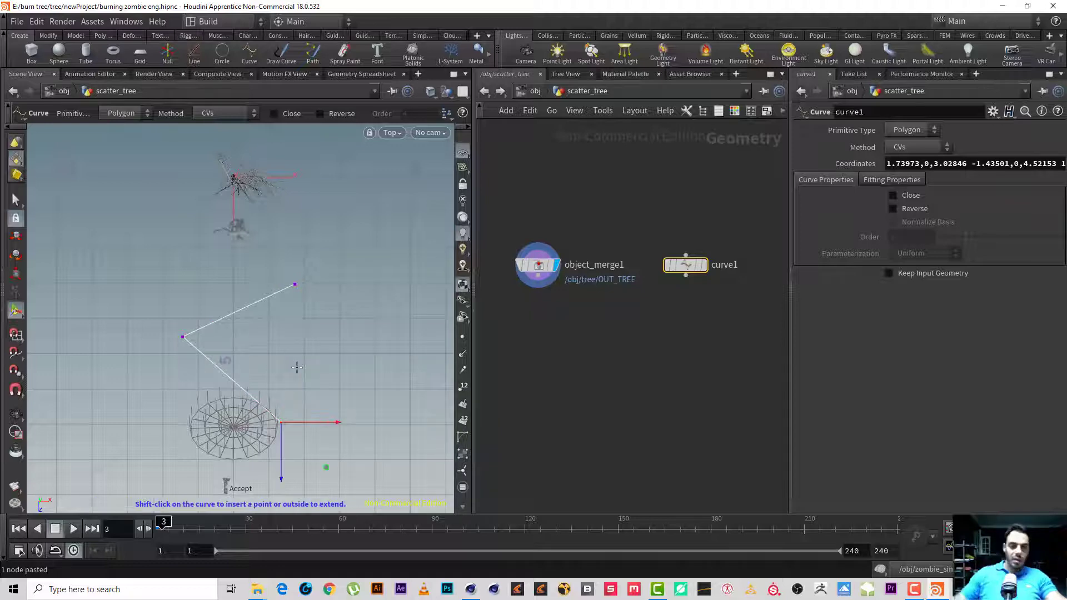
- Try to pick the curve's starting point with the Select tool in point selection mode
left_click(18, 203)
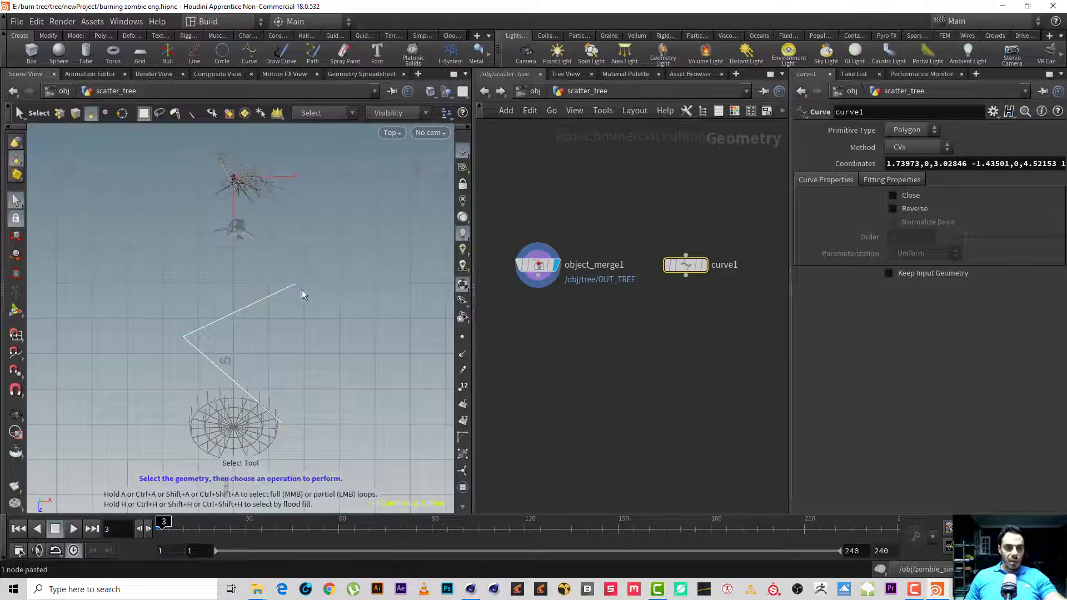
right_click(17, 159)
left_click(41, 163)
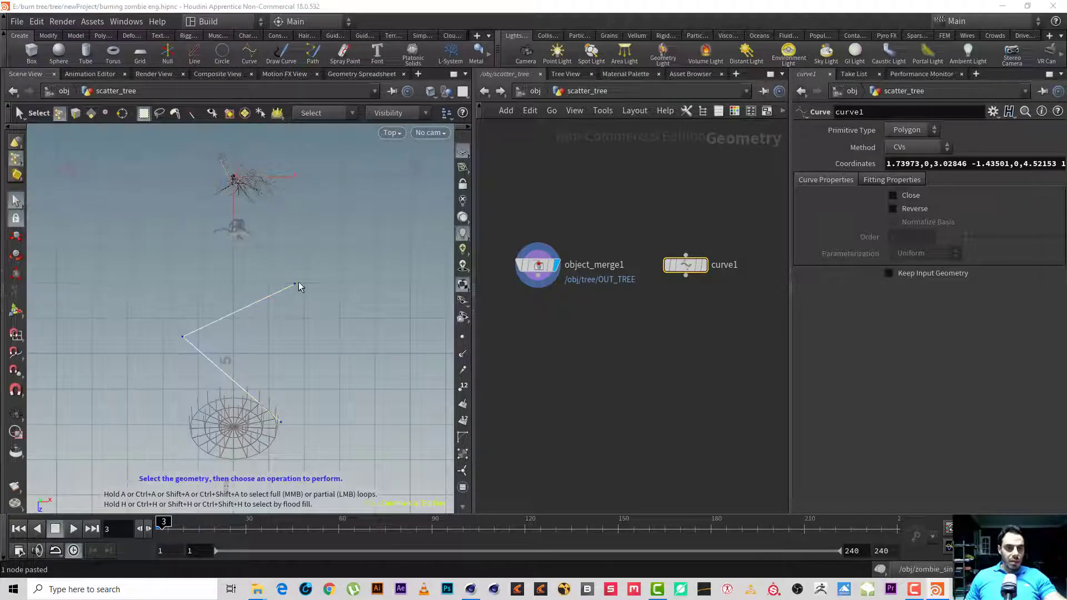
left_click_drag(301, 295, 285, 275)
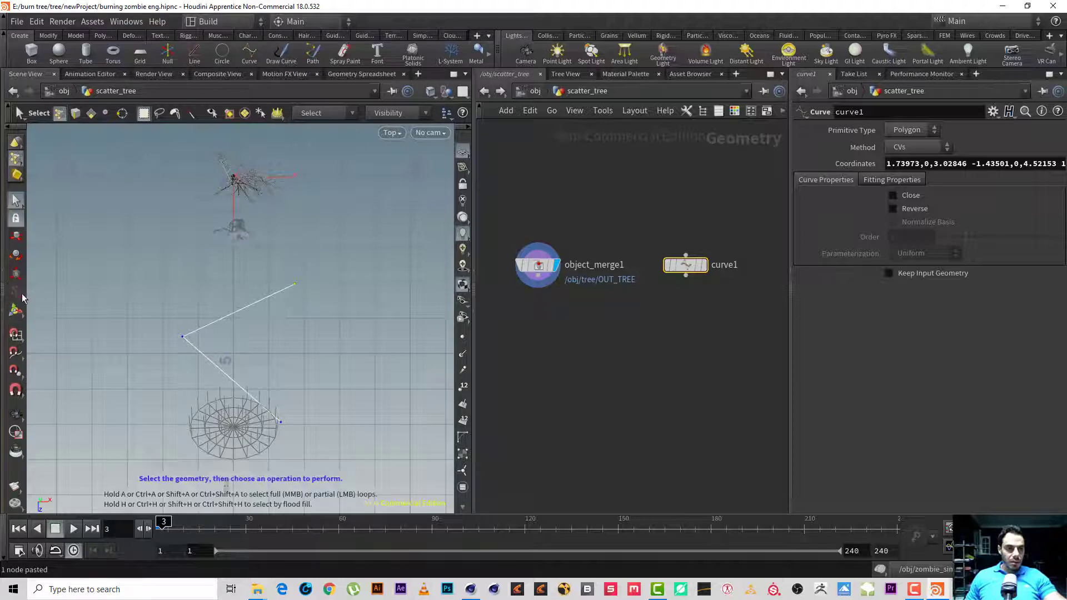
- Move the curve's first point to about X 1.46, Z 2.49 and its middle point to about X -1.18, Z 4.25, and pull the last point closer
left_click(16, 310)
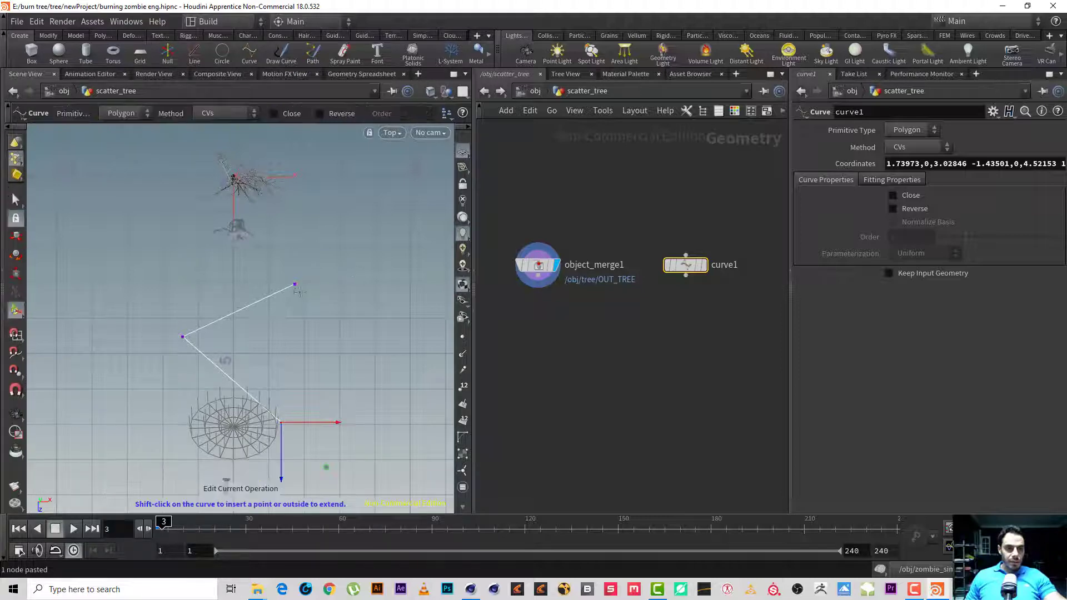
left_click_drag(294, 285, 285, 266)
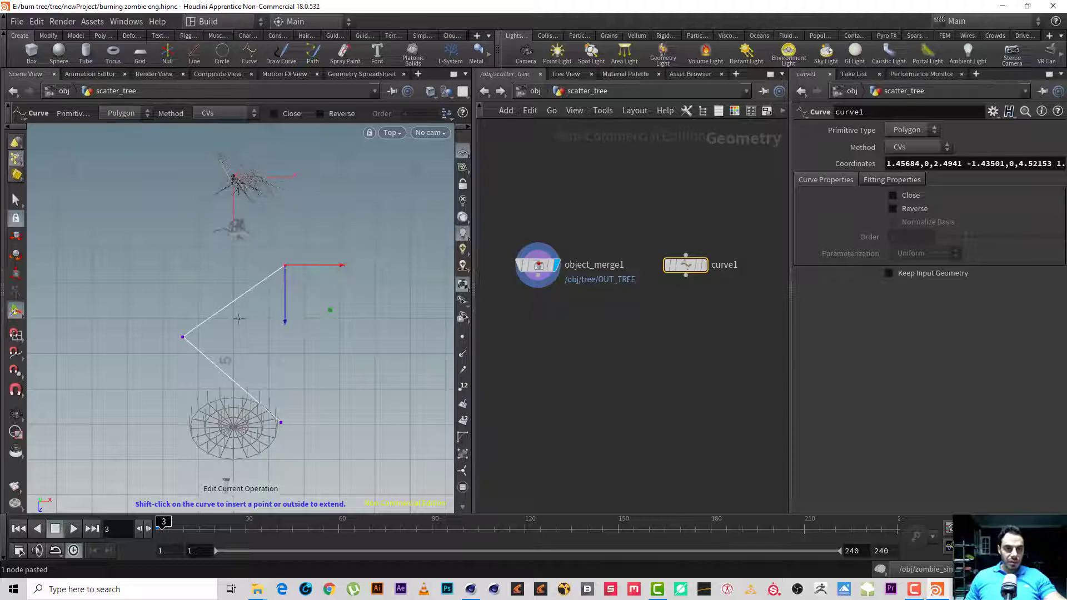
left_click_drag(184, 337, 193, 330)
left_click_drag(281, 428, 272, 392)
- Check the curve against the zombie at frames 96 and 20, adjusting its last point and moving the first to about X 0.73, Z 2.57
left_click_drag(167, 527, 450, 530)
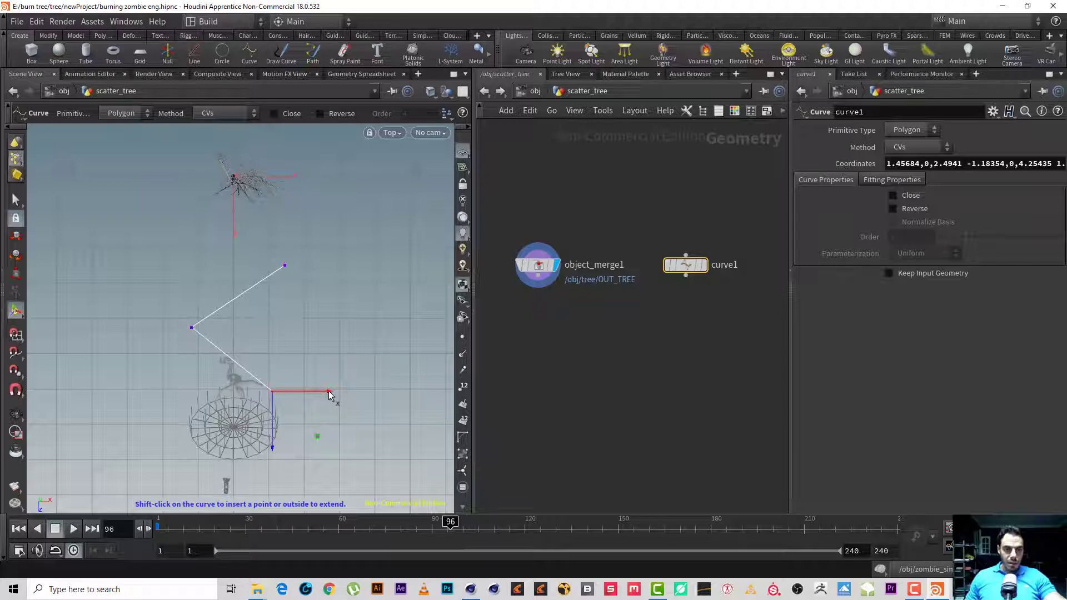
left_click_drag(335, 388, 340, 387)
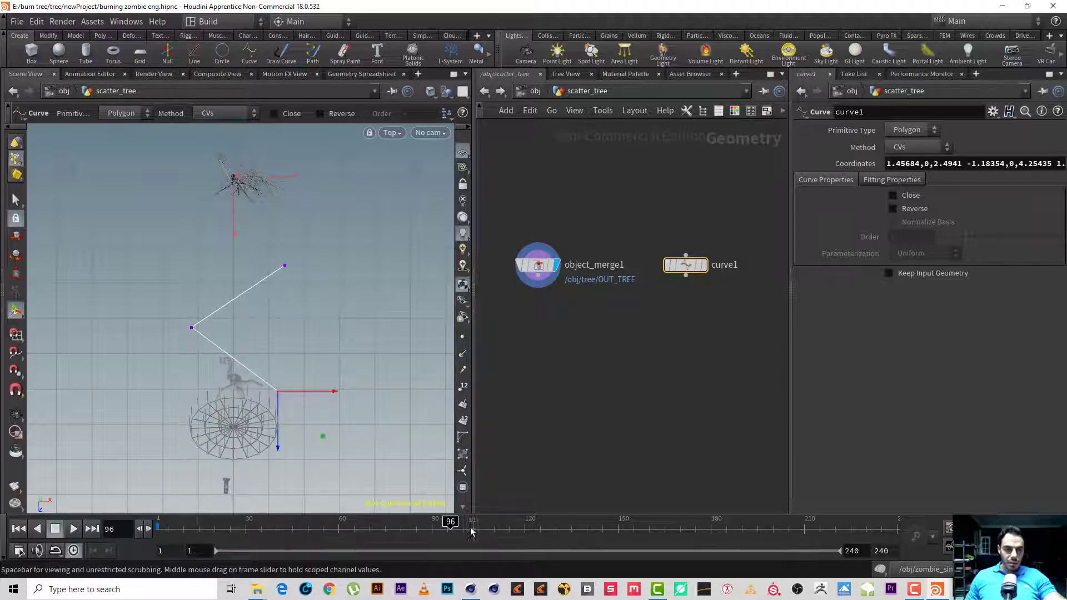
left_click_drag(471, 531, 214, 525)
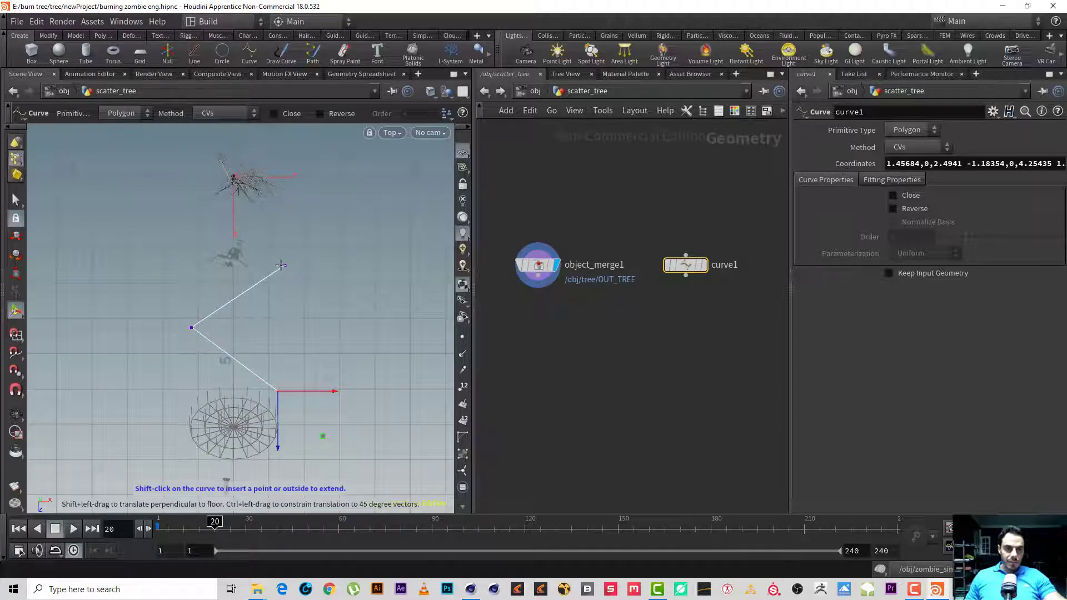
left_click_drag(284, 266, 260, 271)
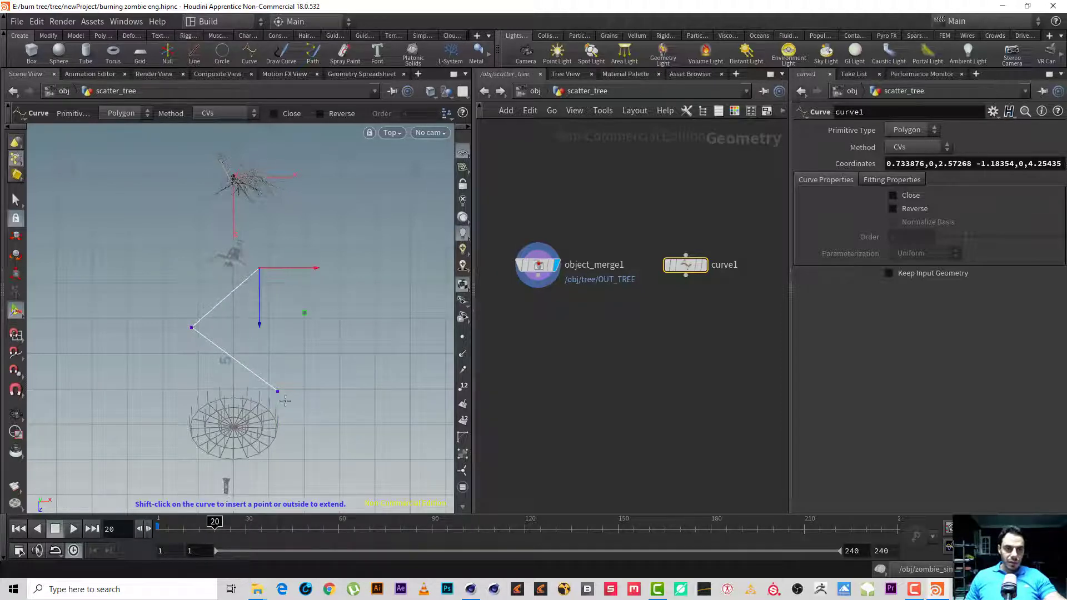
left_click_drag(278, 392, 282, 388)
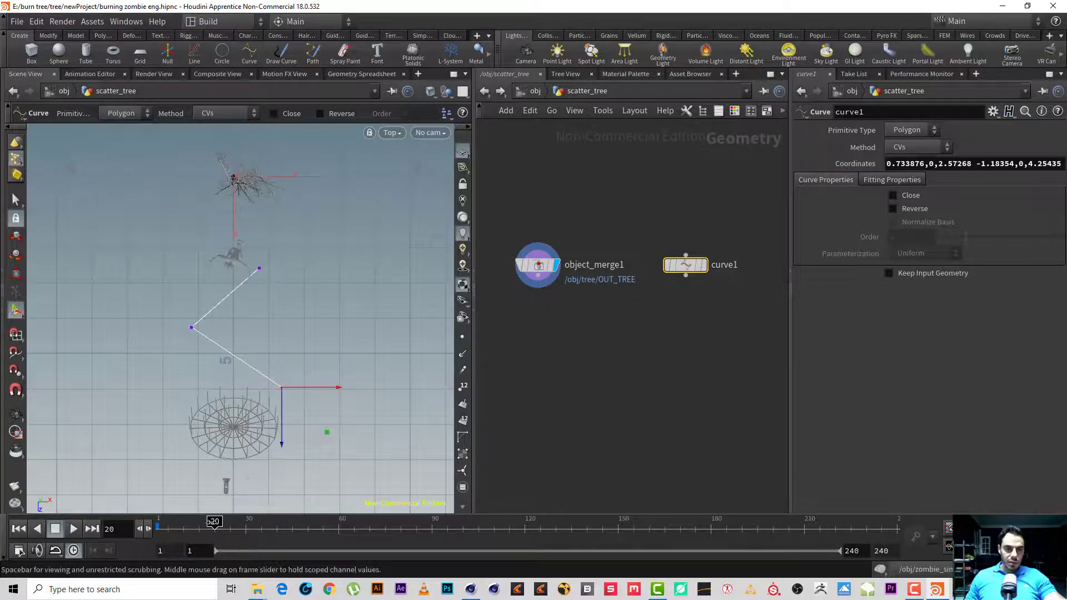
left_click_drag(214, 525, 190, 537)
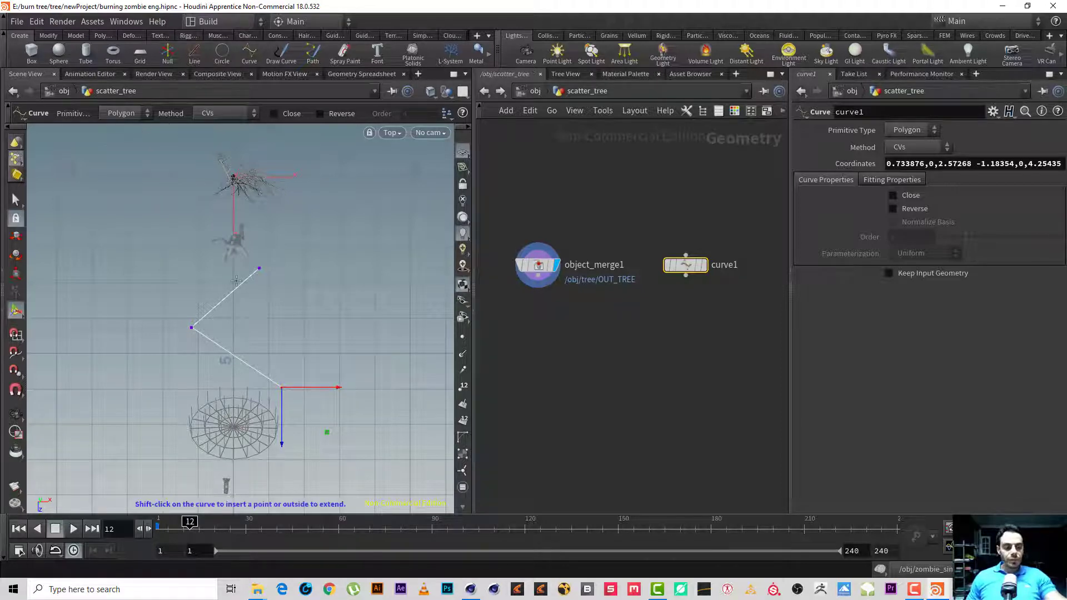
- Add a Copy to Points node with object_merge1 as the source and curve1 as the target points, and display its result
key("space+1")
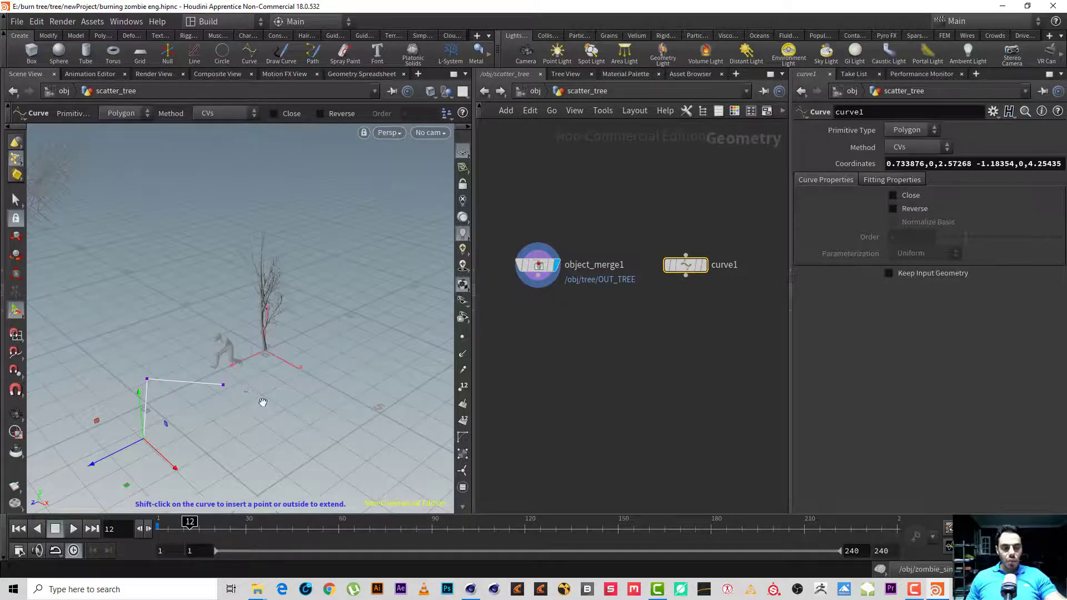
left_click_drag(263, 402, 224, 410)
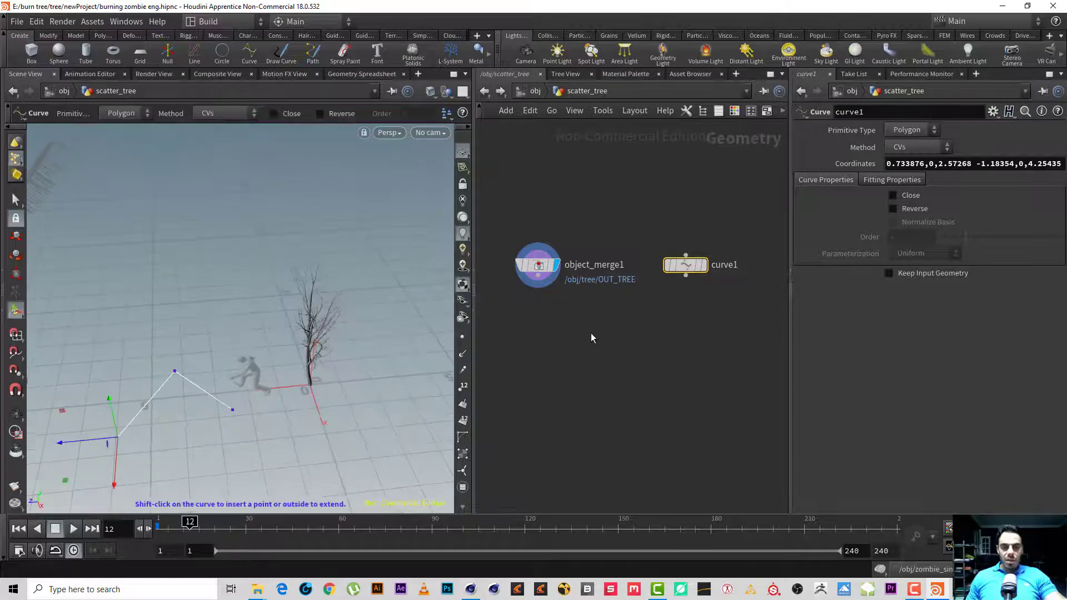
key("Tab")
type("cop to")
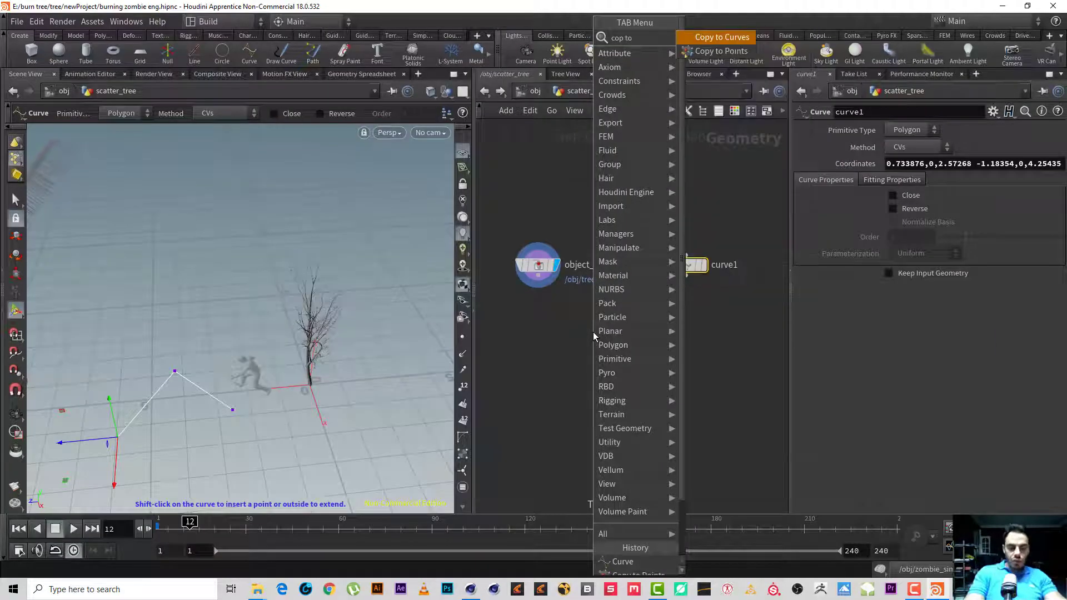
key("Return")
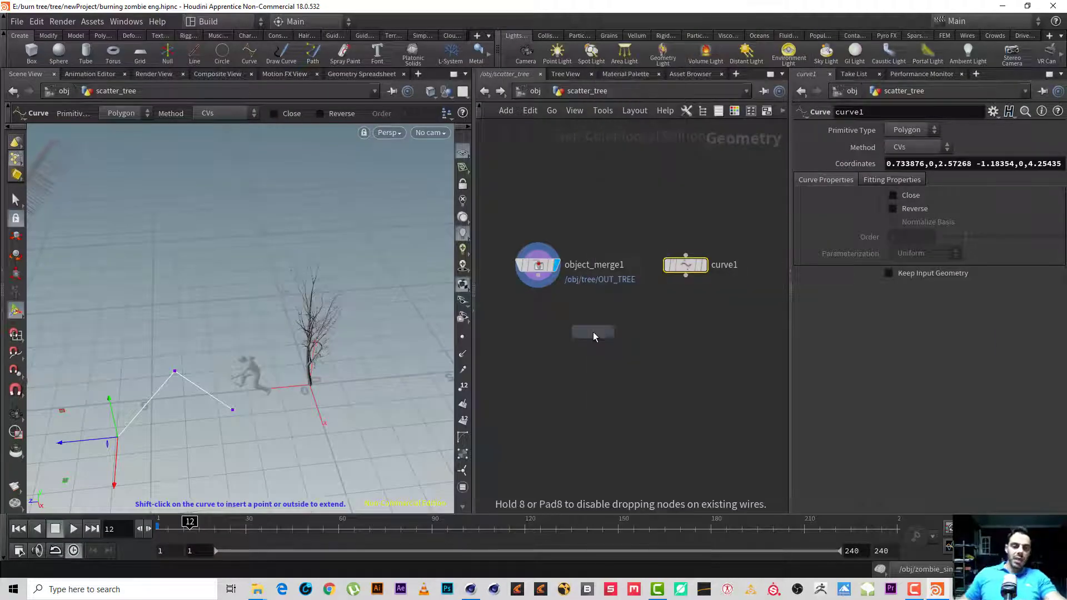
left_click(593, 331)
left_click(538, 284)
left_click(584, 321)
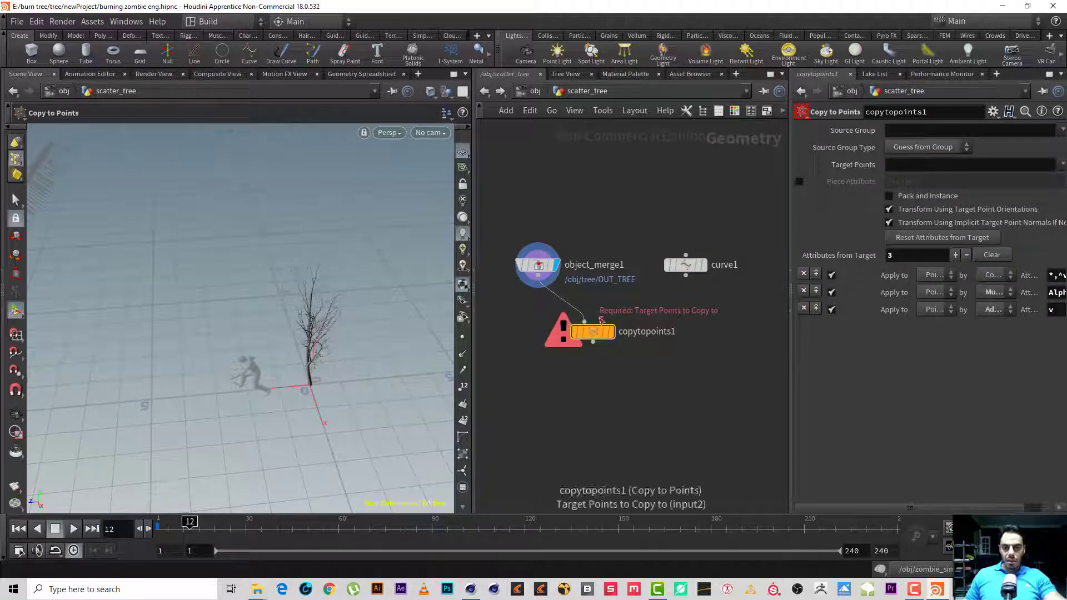
left_click(601, 321)
left_click(686, 276)
left_click(611, 332)
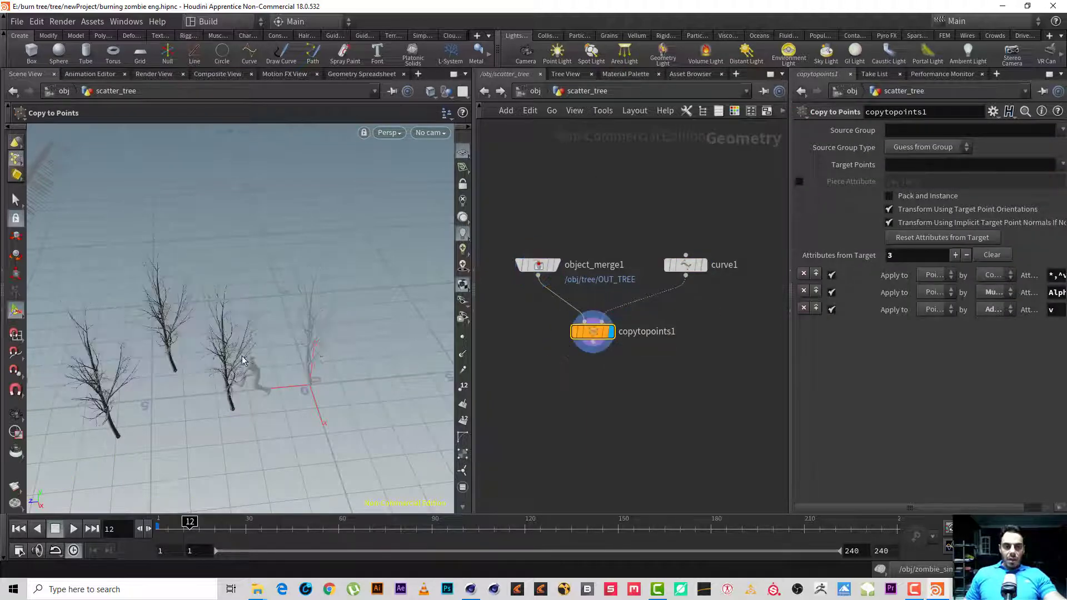
- Inspect the copied trees up close and add a Null node connected below copytopoints1
key("Escape")
left_click_drag(242, 360, 148, 352)
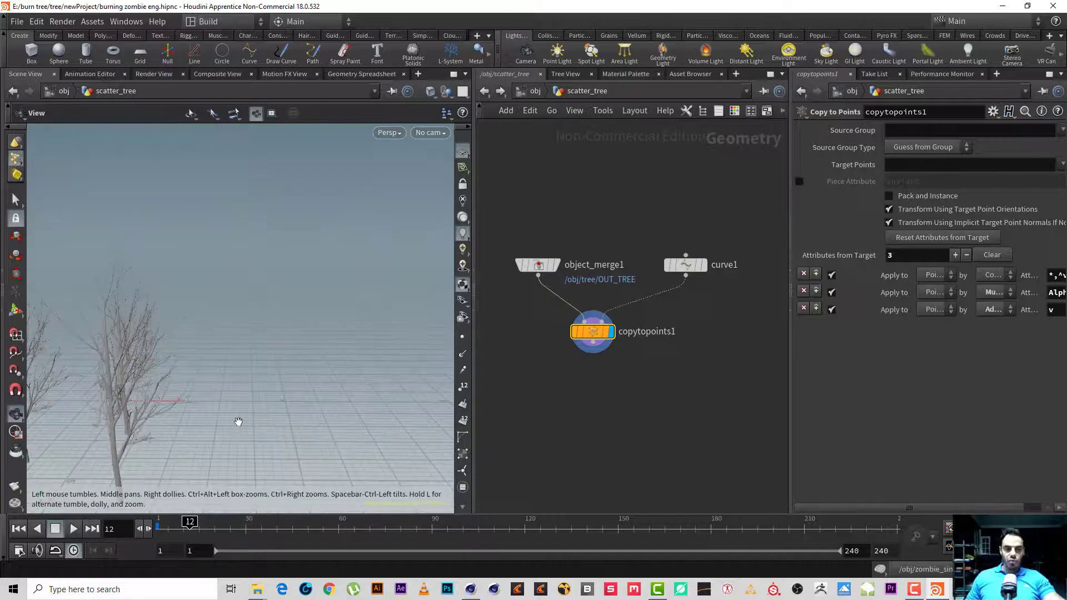
left_click_drag(238, 424, 407, 291)
key("Return")
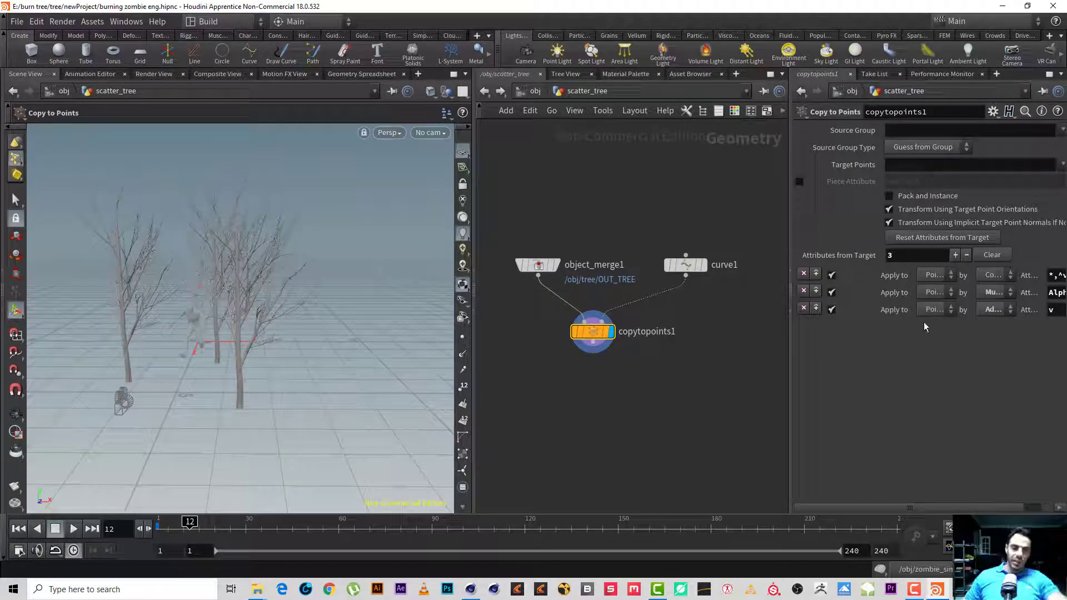
key("Tab")
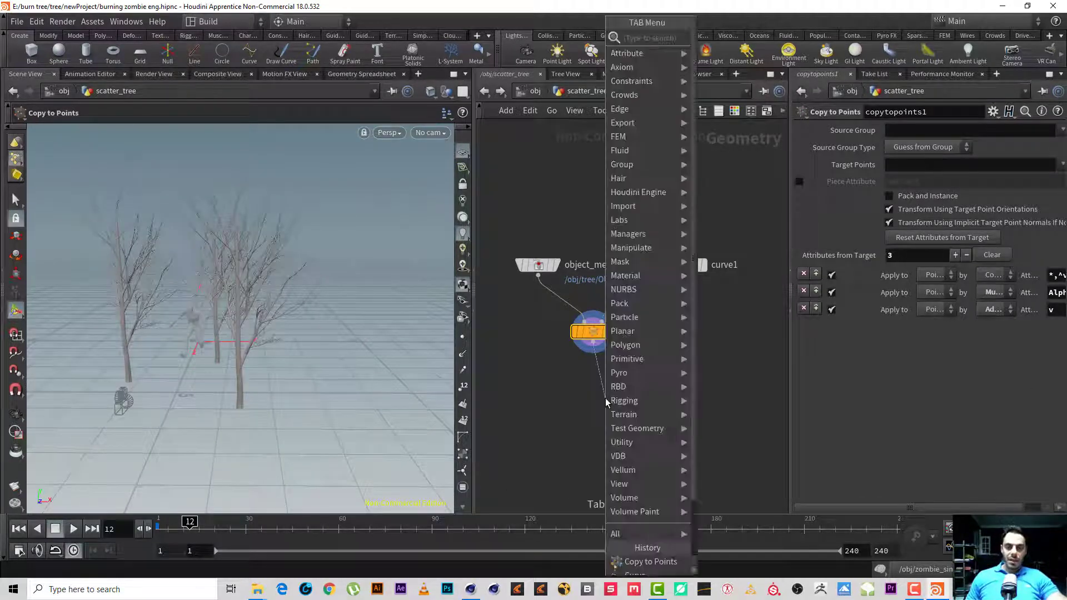
type("nu")
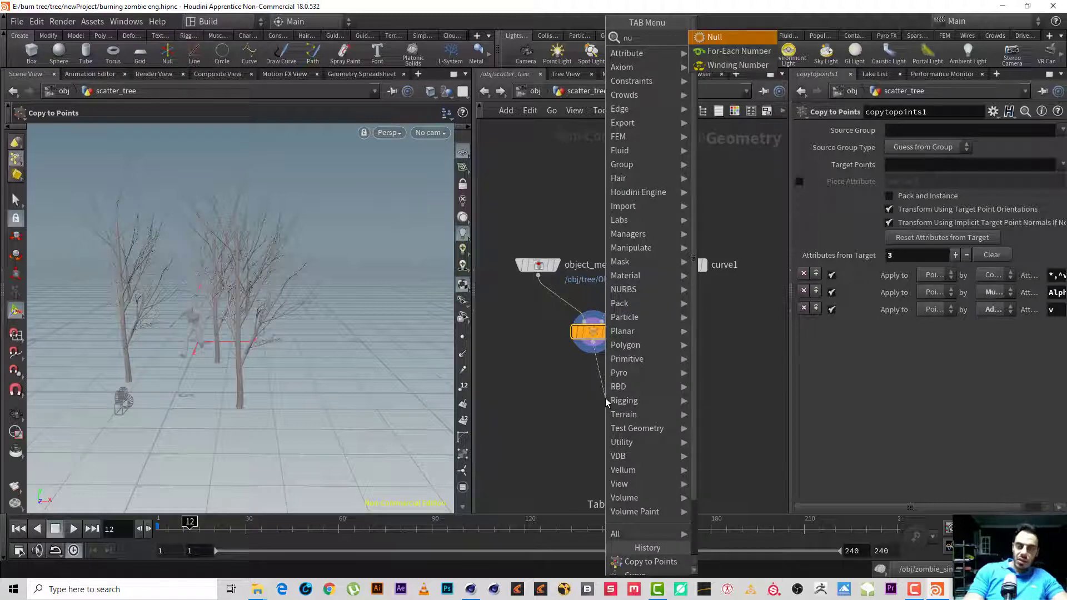
key("Return")
left_click(606, 398)
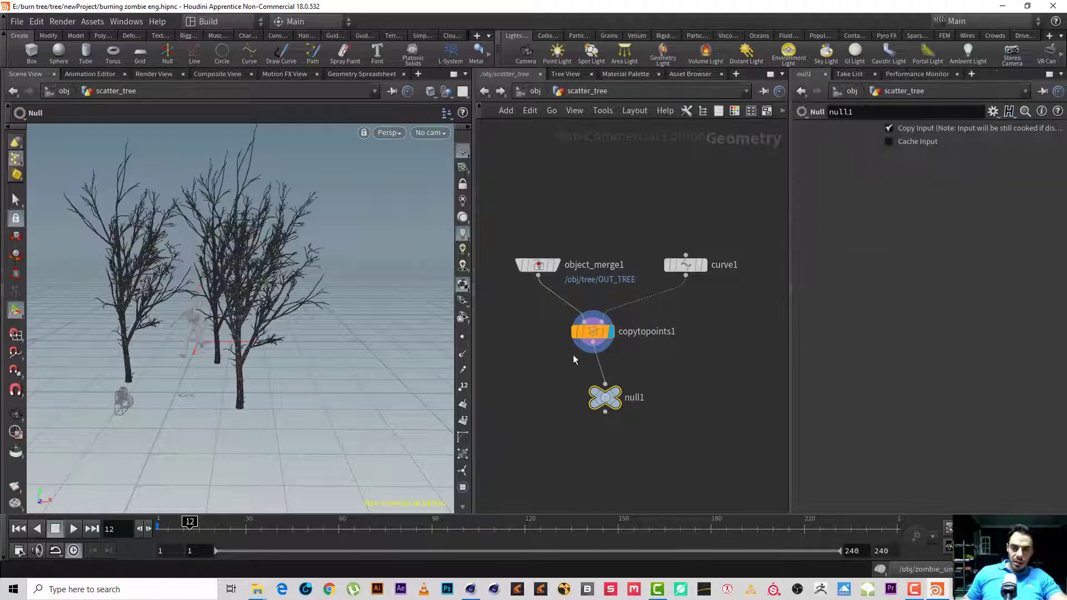
- Rename the Null node OUT_TREES, display its result and place it further below copytopoints1
key("F2")
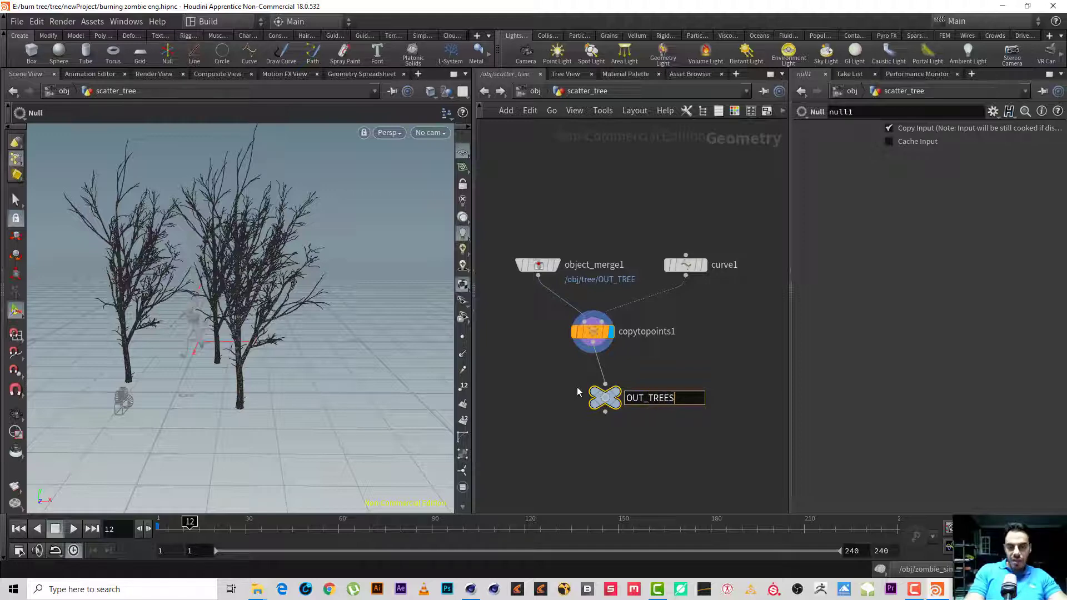
key("Return")
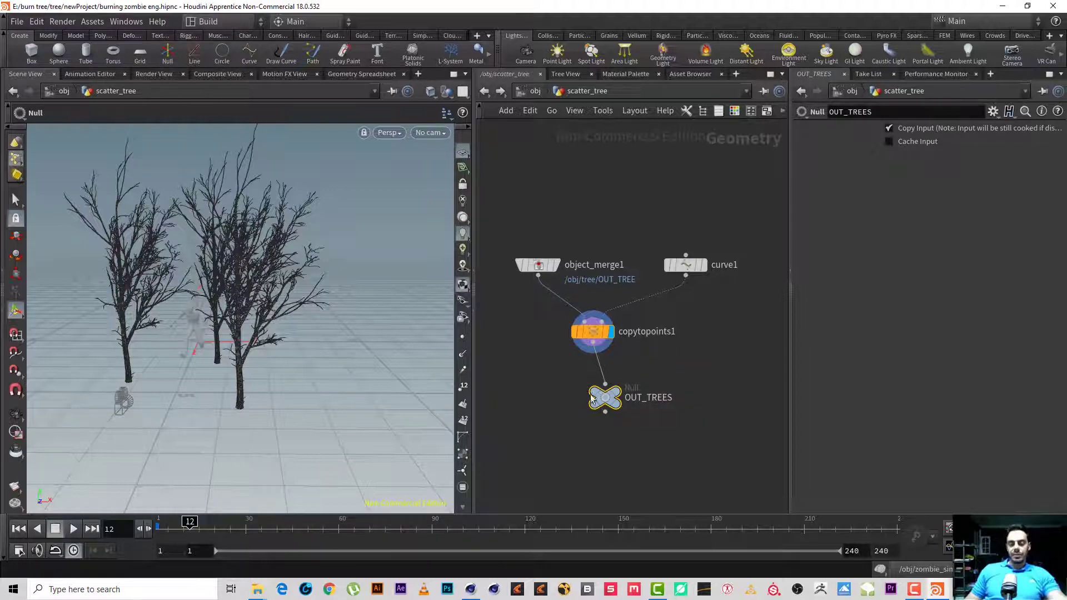
mouse_move(614, 397)
left_click(628, 373)
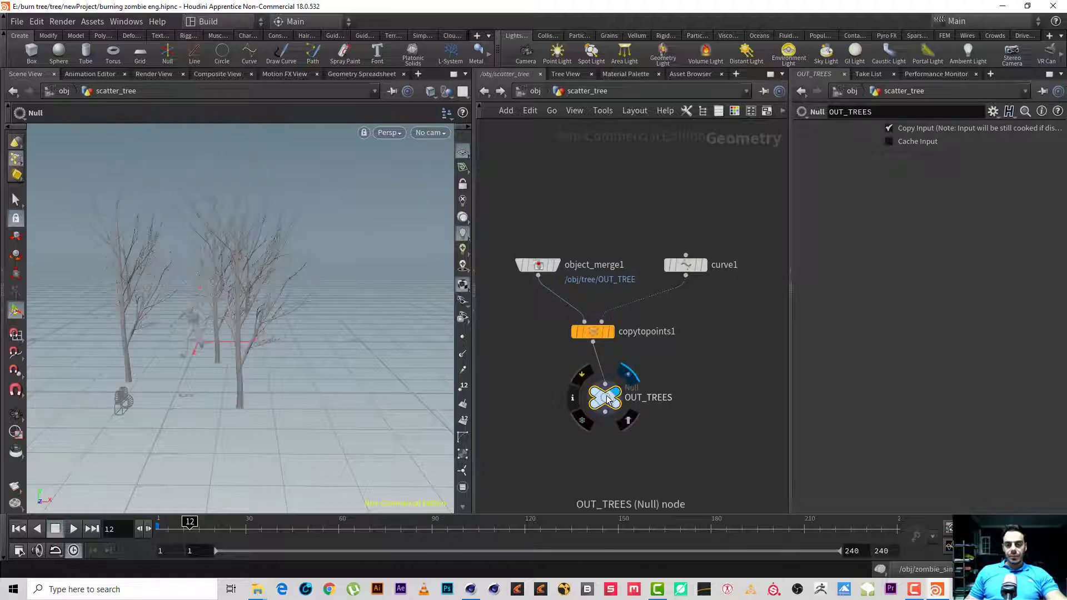
left_click_drag(606, 398, 598, 441)
left_click_drag(252, 294, 139, 325)
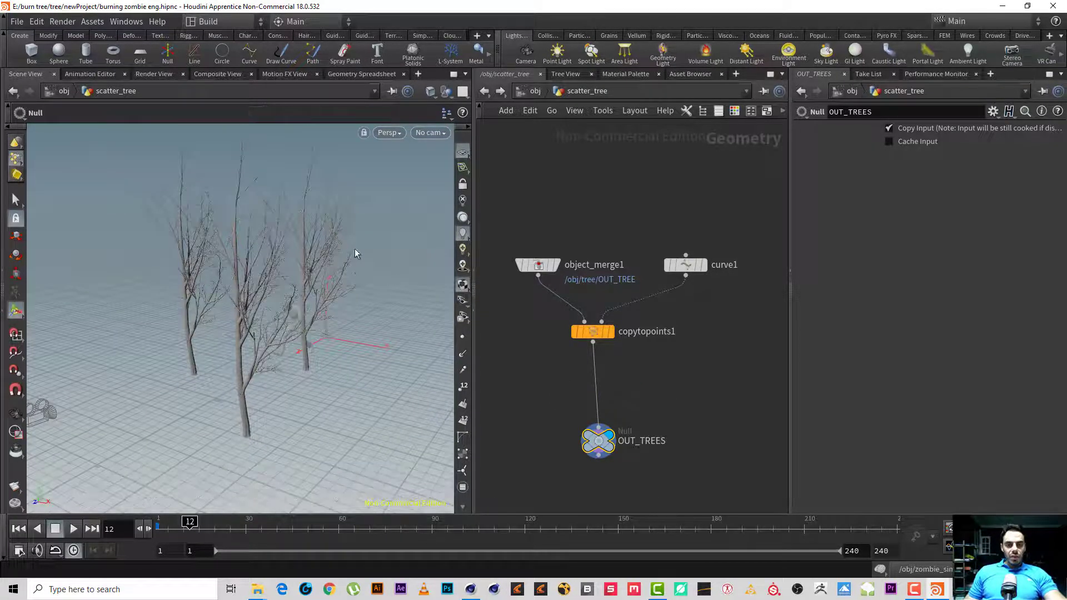
left_click_drag(352, 247, 166, 340)
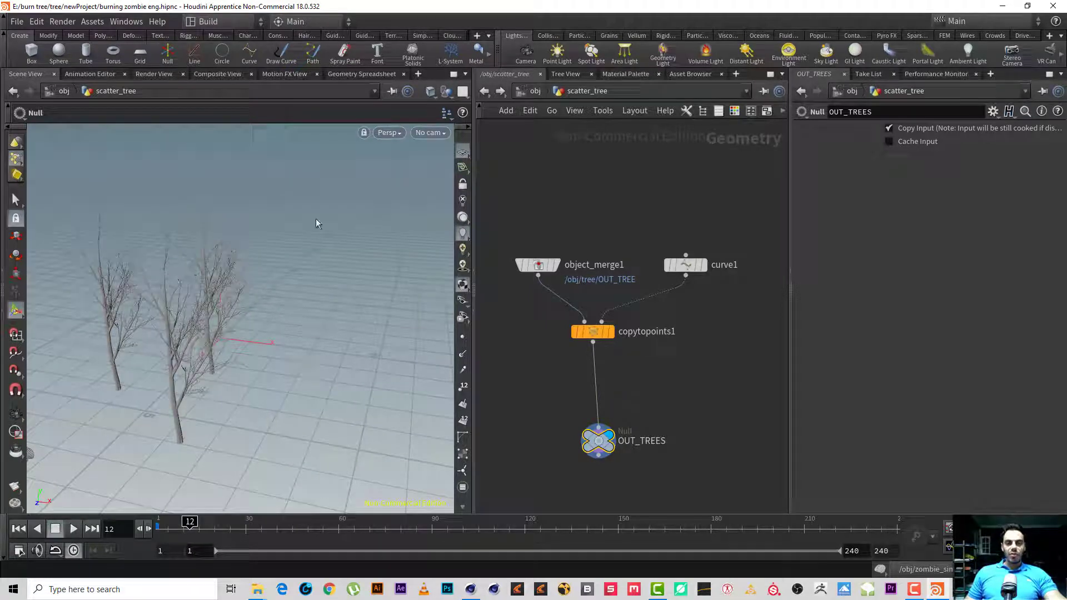
- Move curve1 higher and insert an Attribute Randomize node on the wire between curve1 and copytopoints1
left_click_drag(686, 265, 692, 203)
key("Tab")
type("A")
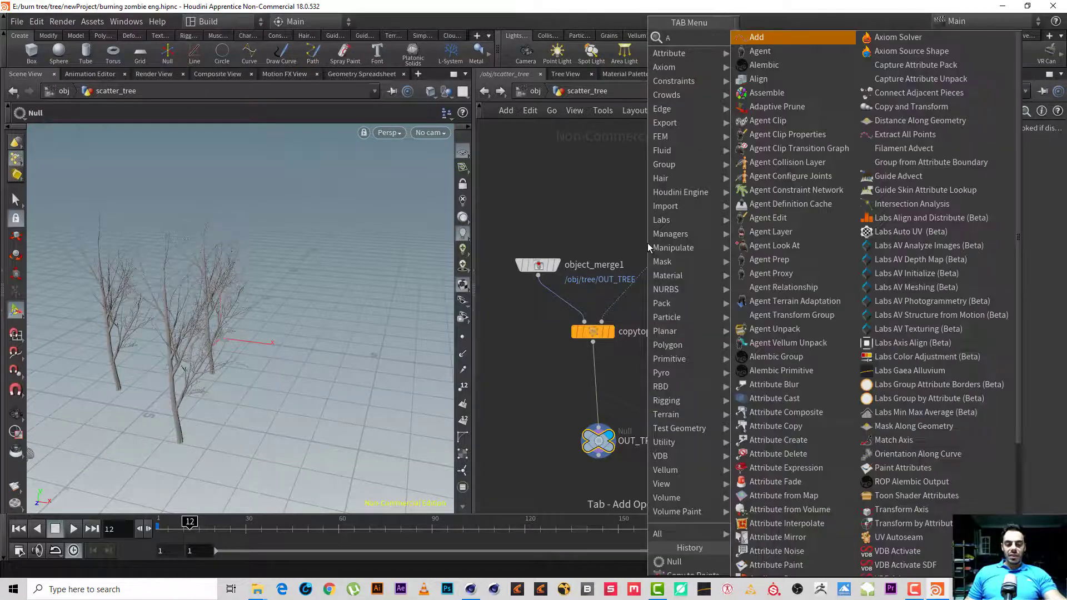
type("TT R")
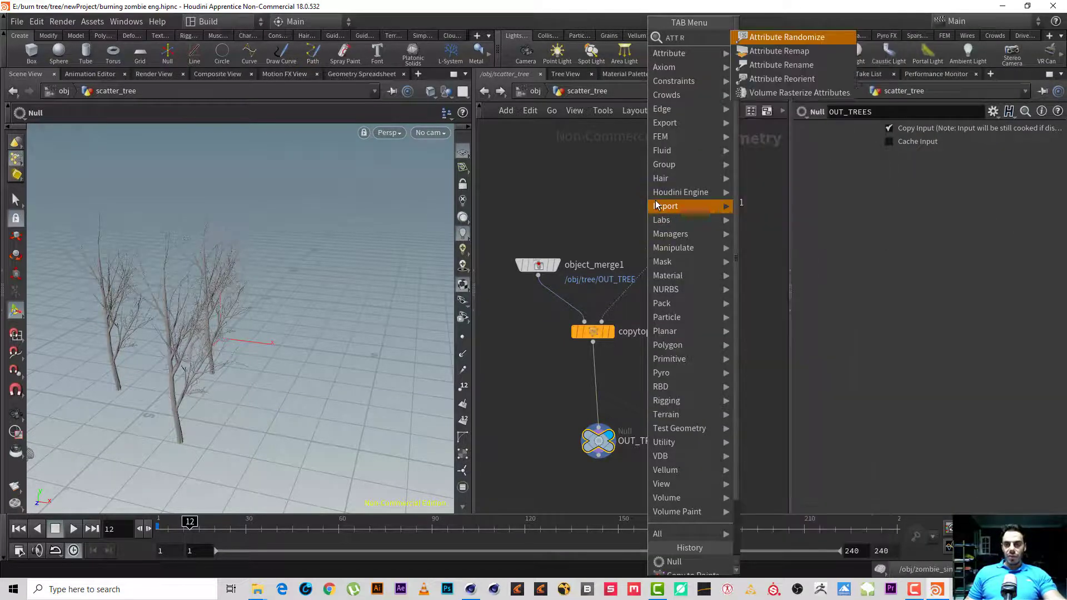
key("Return")
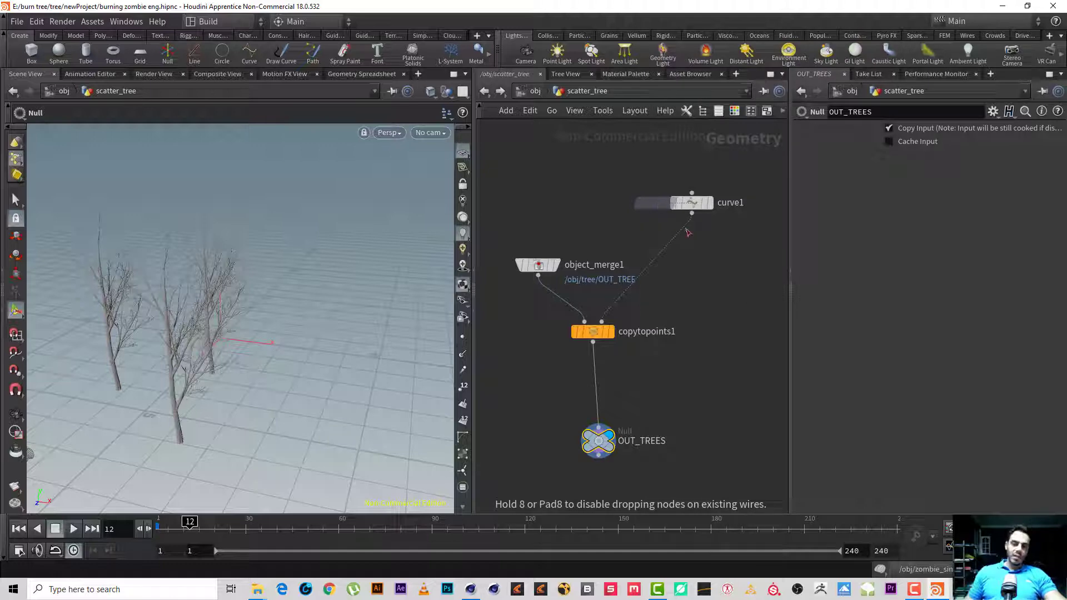
left_click(666, 256)
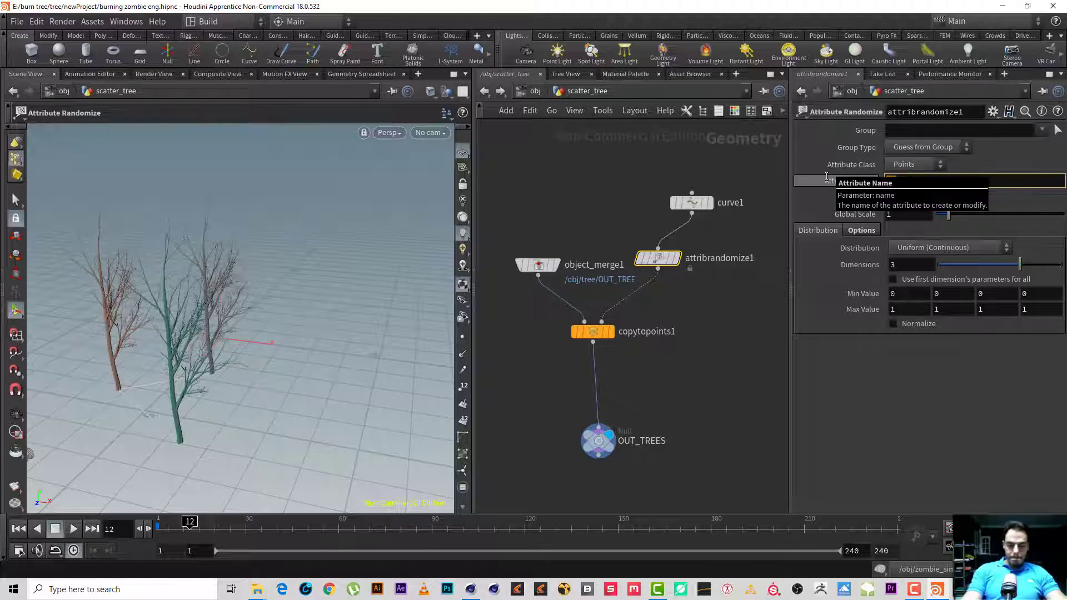
- Make attribrandomize1 randomize the pscale attribute with Dimensions set to 1
key("Return")
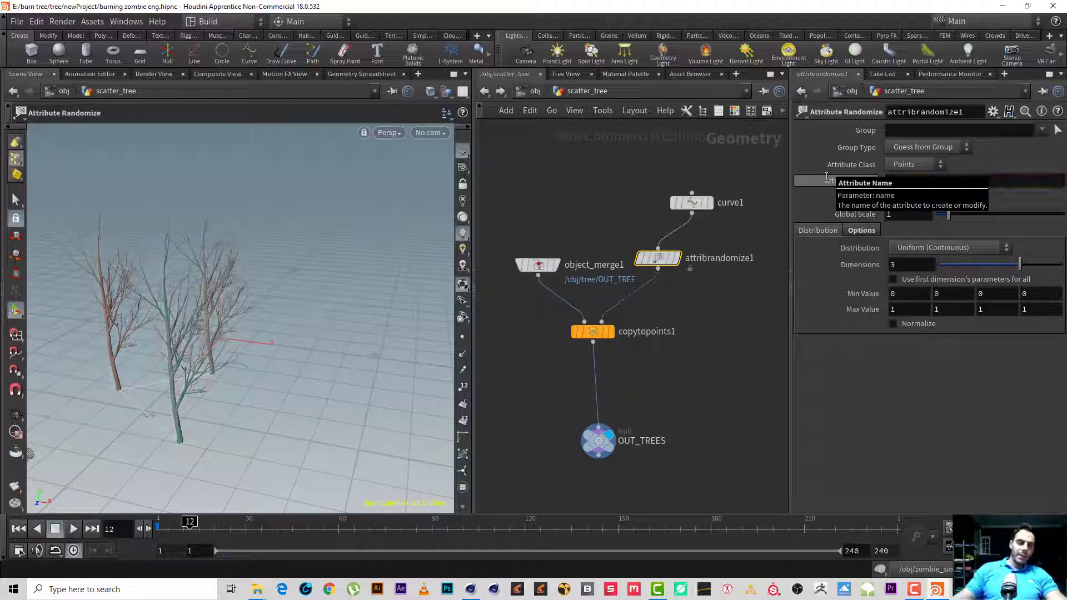
double_click(900, 181)
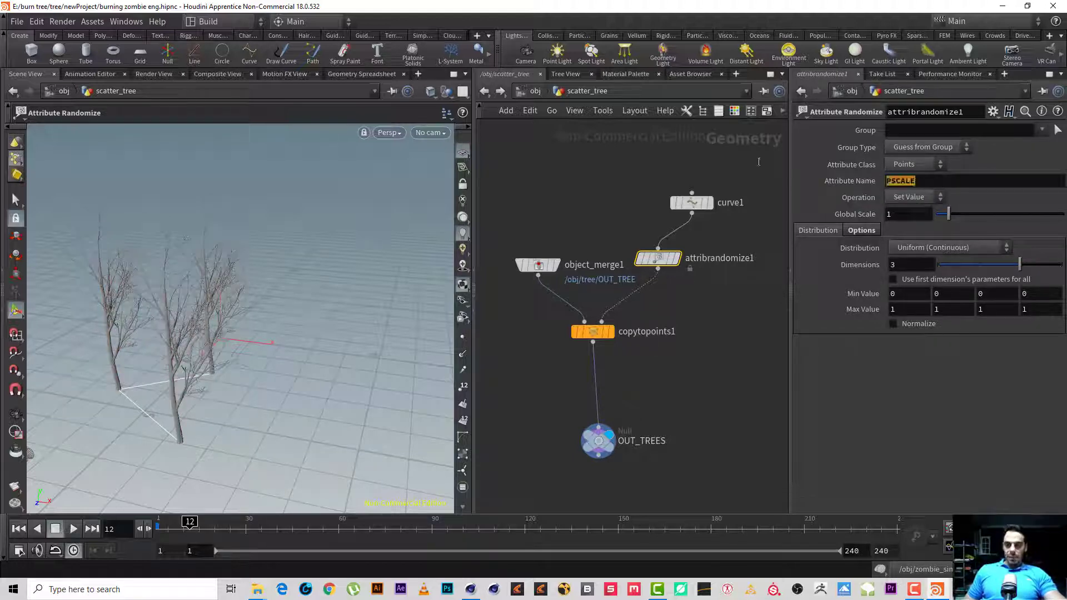
type("pscale")
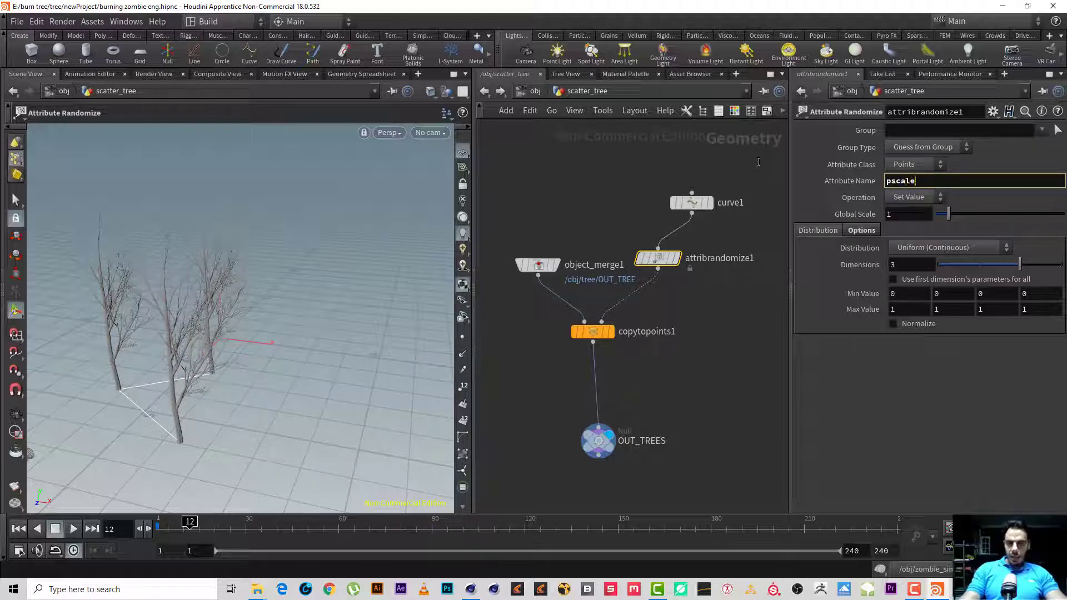
key("Return")
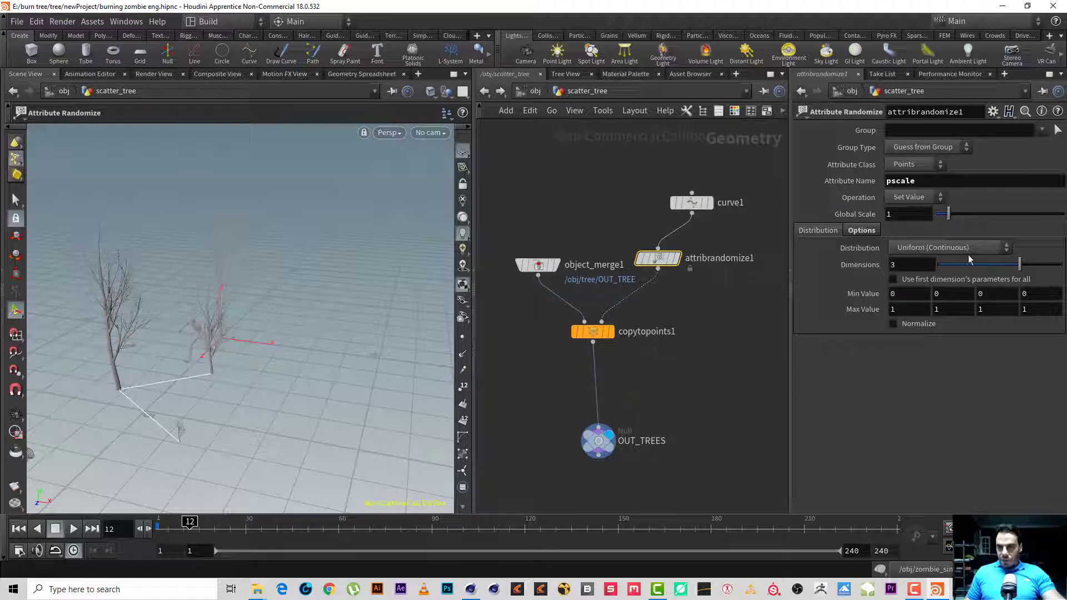
left_click_drag(969, 260, 948, 261)
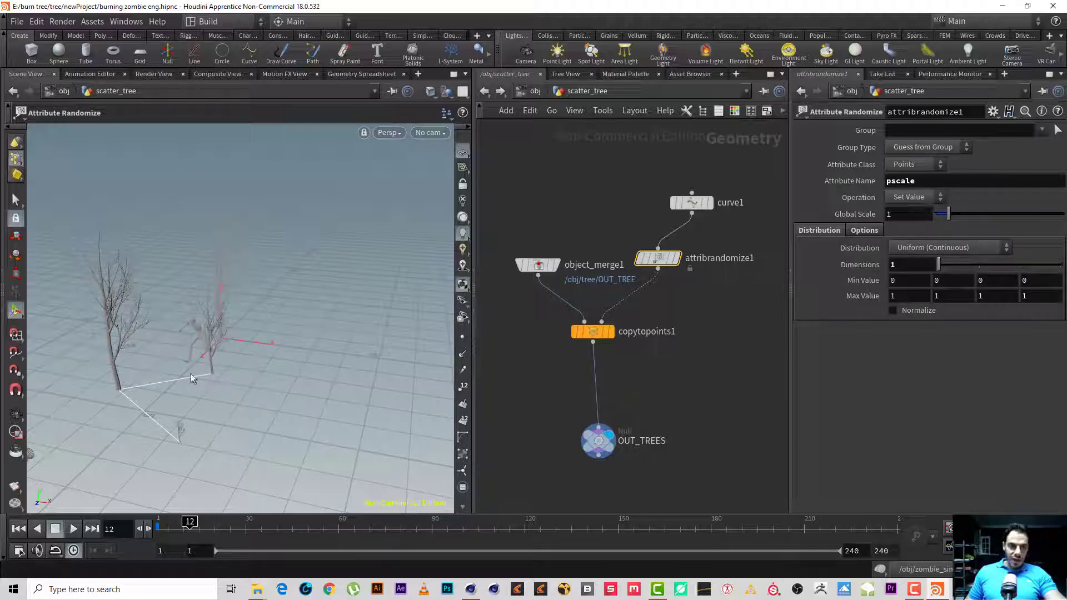
- Try the Multiply operation on the pscale randomization, then return it to Set Value
left_click(898, 202)
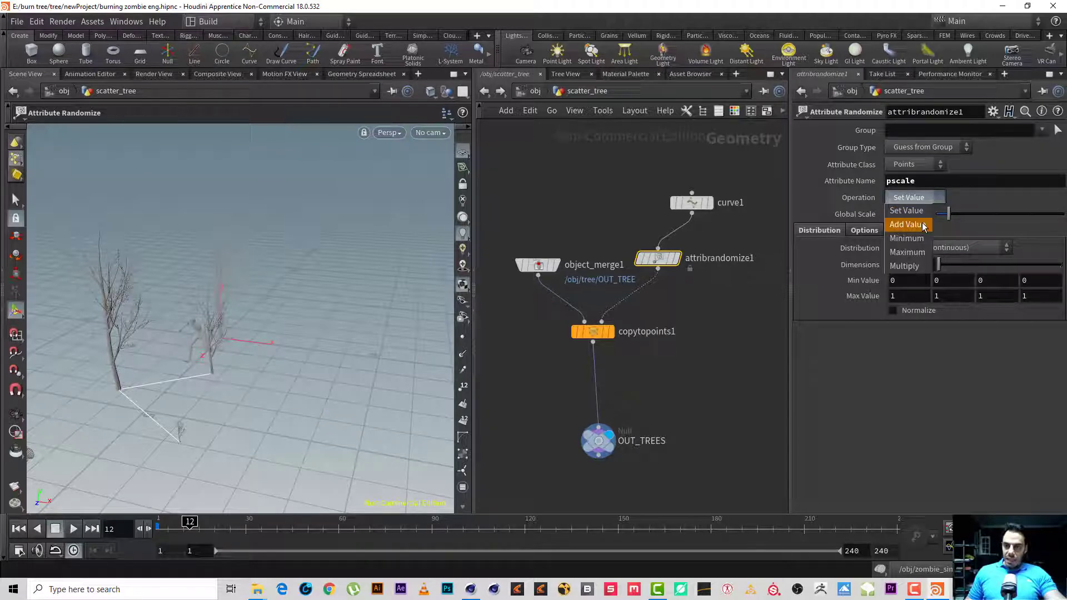
left_click(914, 266)
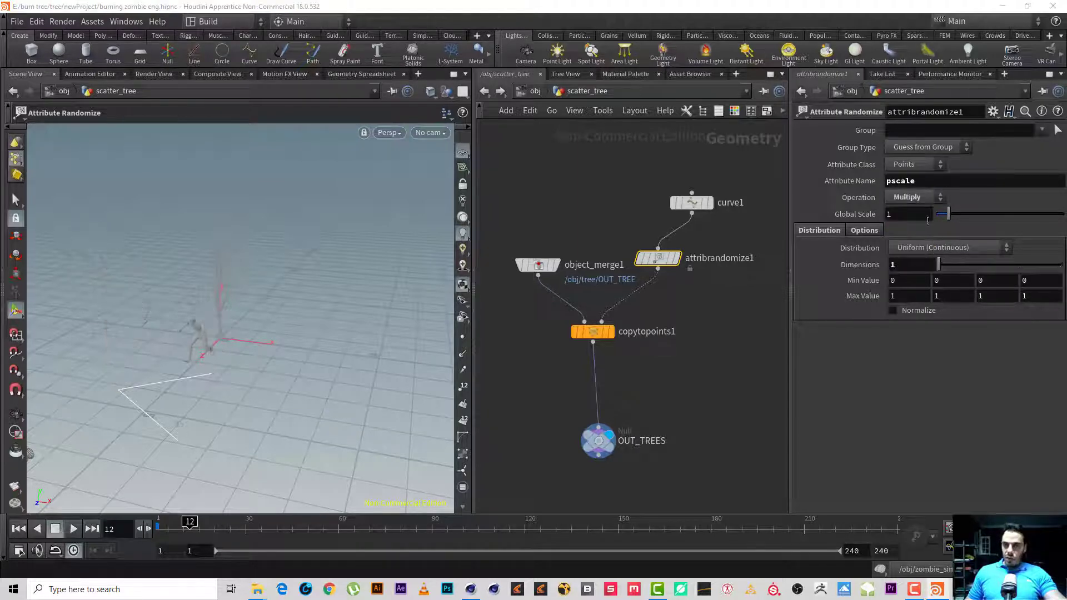
left_click(918, 200)
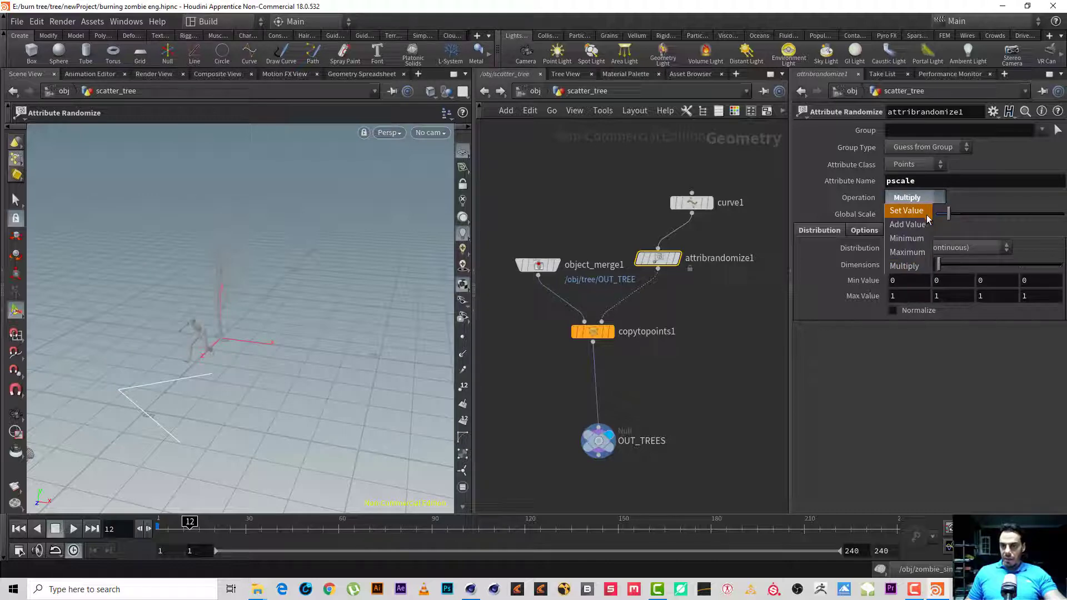
left_click(926, 213)
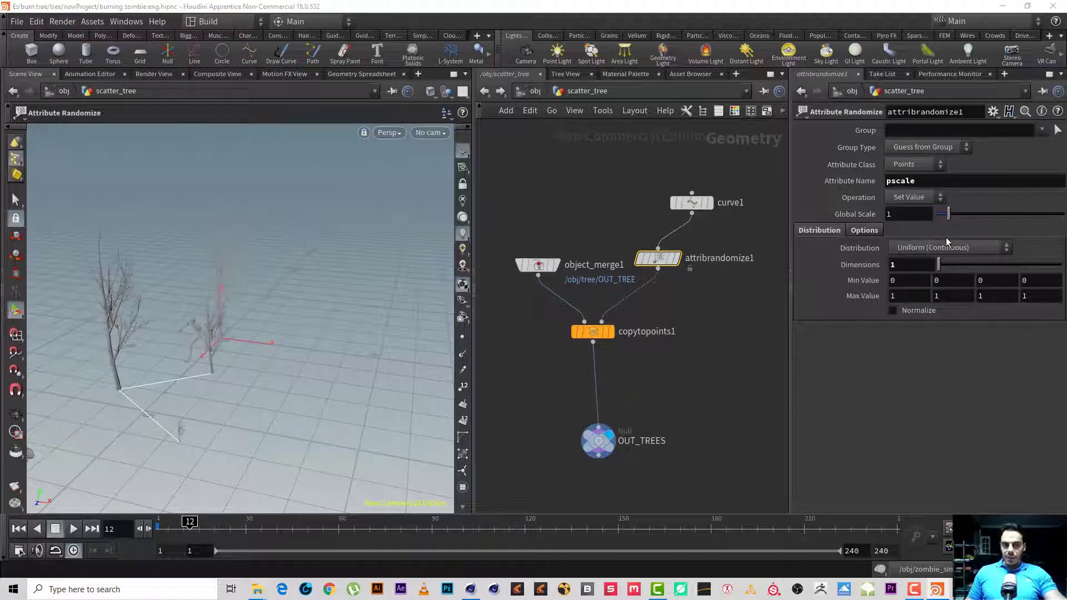
- Set the pscale randomization to a first Min Value of 1, a first Max Value of 1.3 and a Global Scale of 0.7
middle_click_drag(903, 282, 976, 289)
left_click_drag(157, 331, 195, 315, "alt")
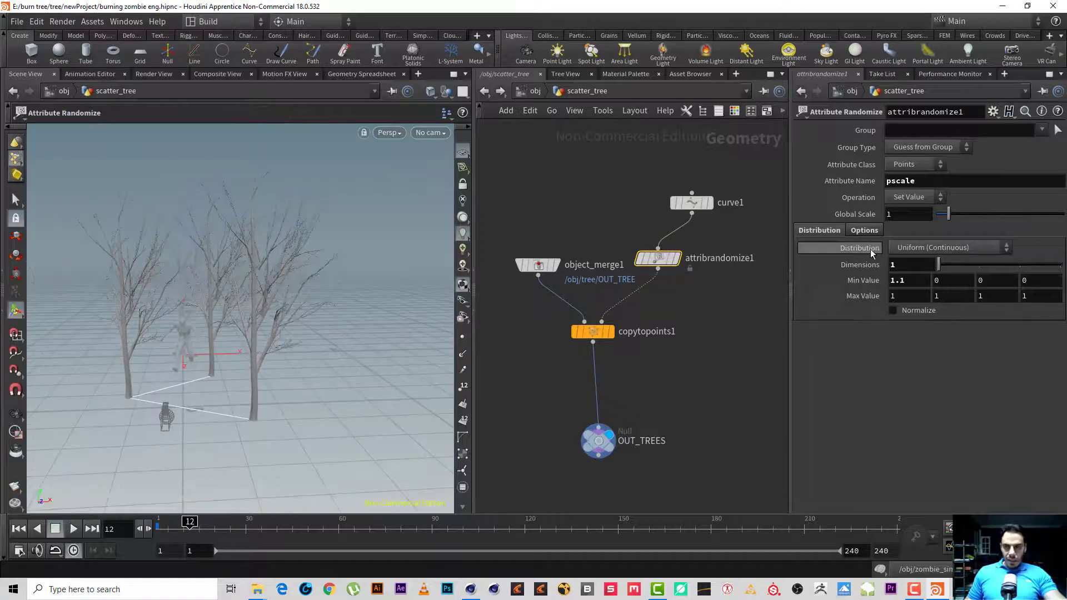
middle_click_drag(922, 283, 919, 294)
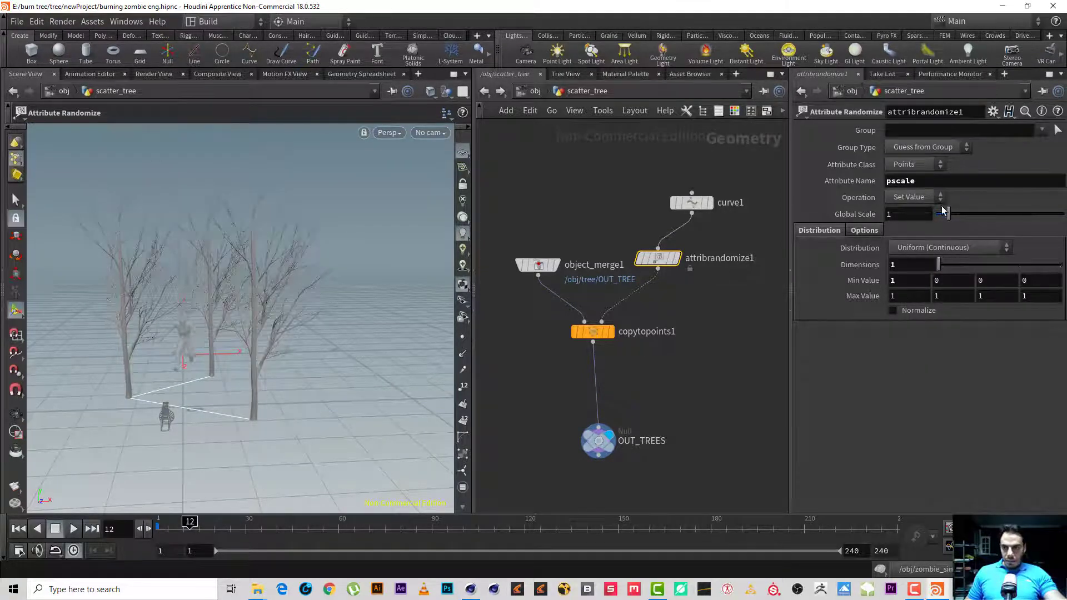
mouse_move(953, 213)
left_mouse_down()
mouse_move(962, 214)
mouse_move(946, 215)
left_mouse_up()
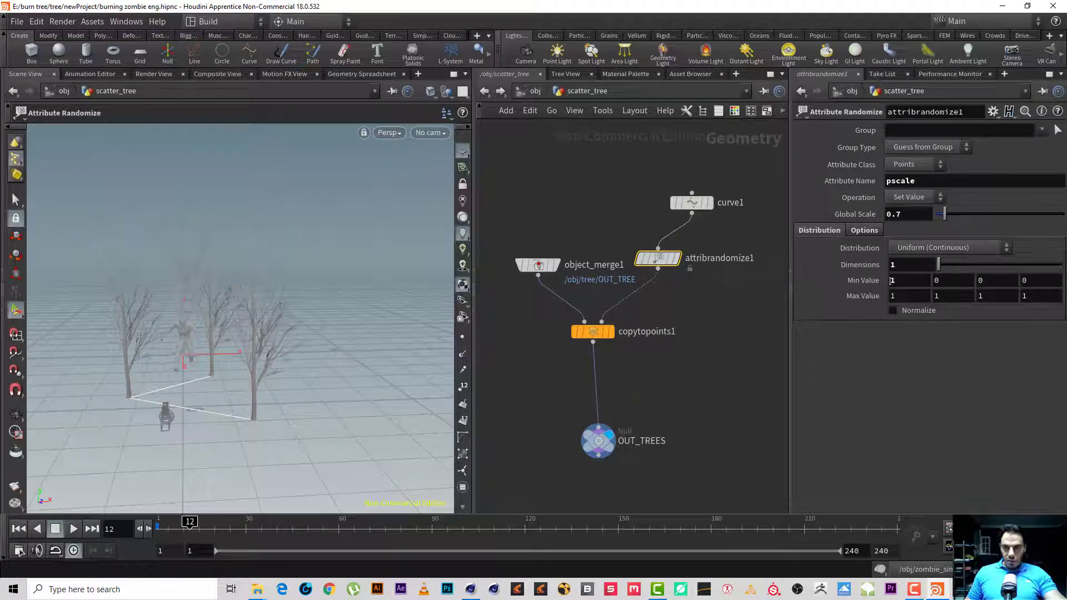
middle_click_drag(907, 298, 941, 296)
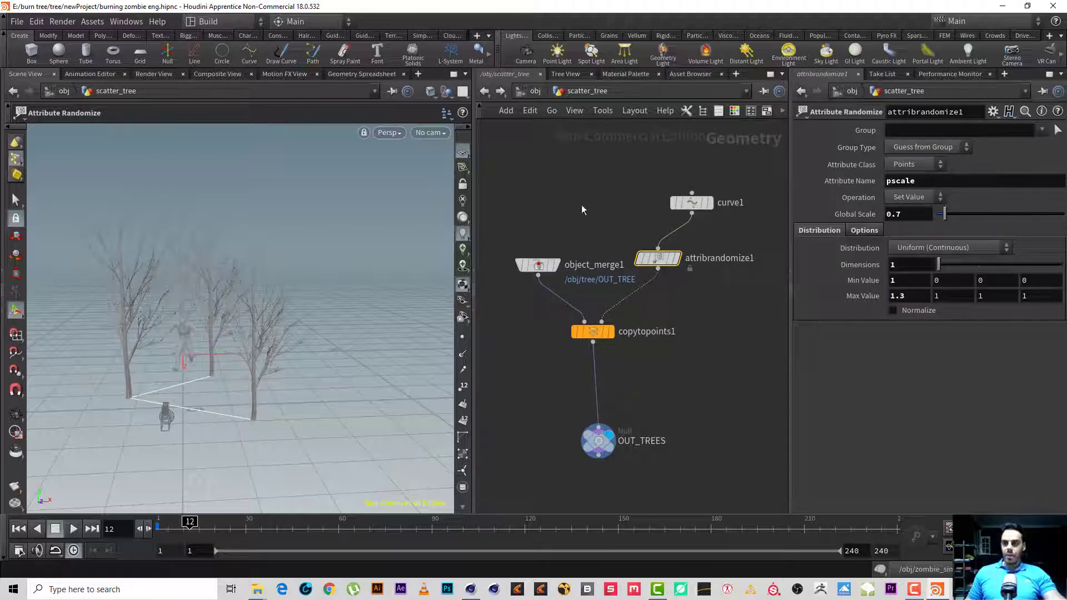
mouse_move(148, 328)
left_mouse_down("alt")
mouse_move(64, 352)
mouse_move(69, 325)
mouse_move(158, 322)
mouse_move(139, 336)
mouse_move(144, 313)
left_mouse_up("alt")
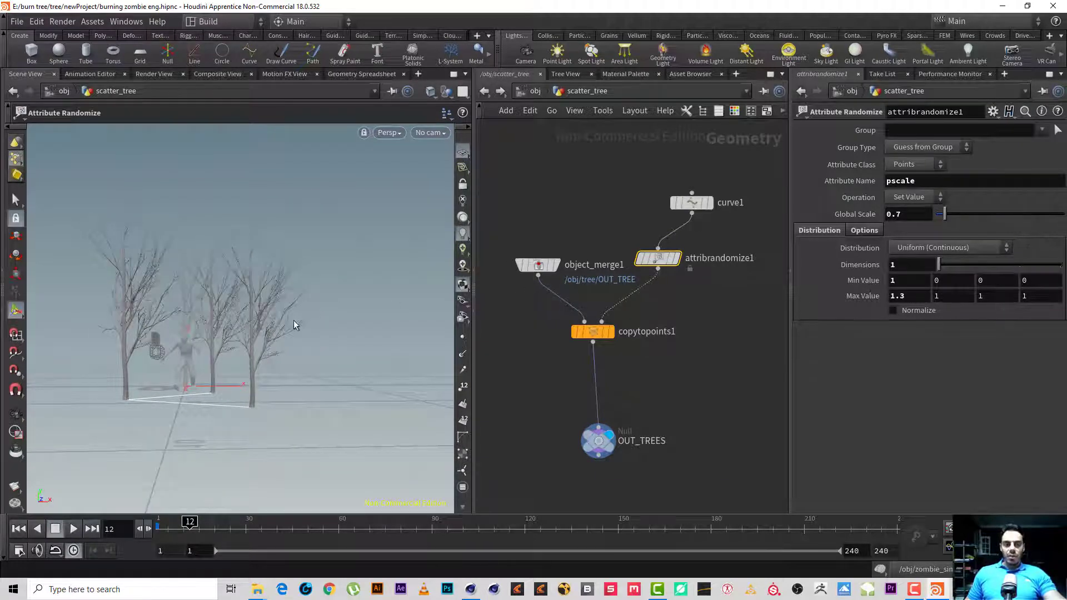
left_click_drag(294, 321, 342, 268, "alt")
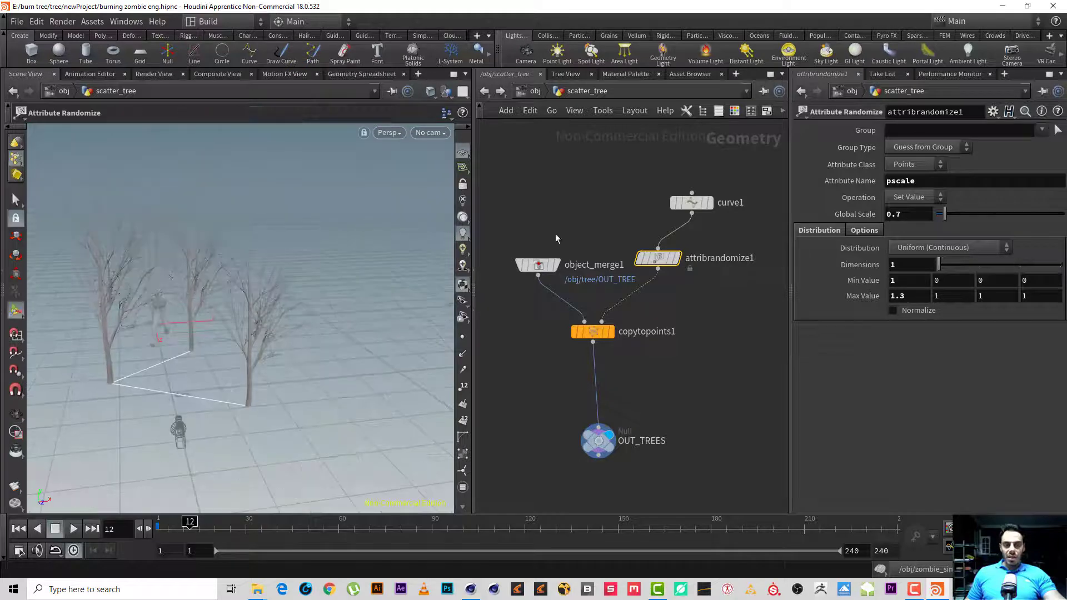
- Insert a second Attribute Randomize node on the wire between attribrandomize1 and copytopoints1
key("Tab")
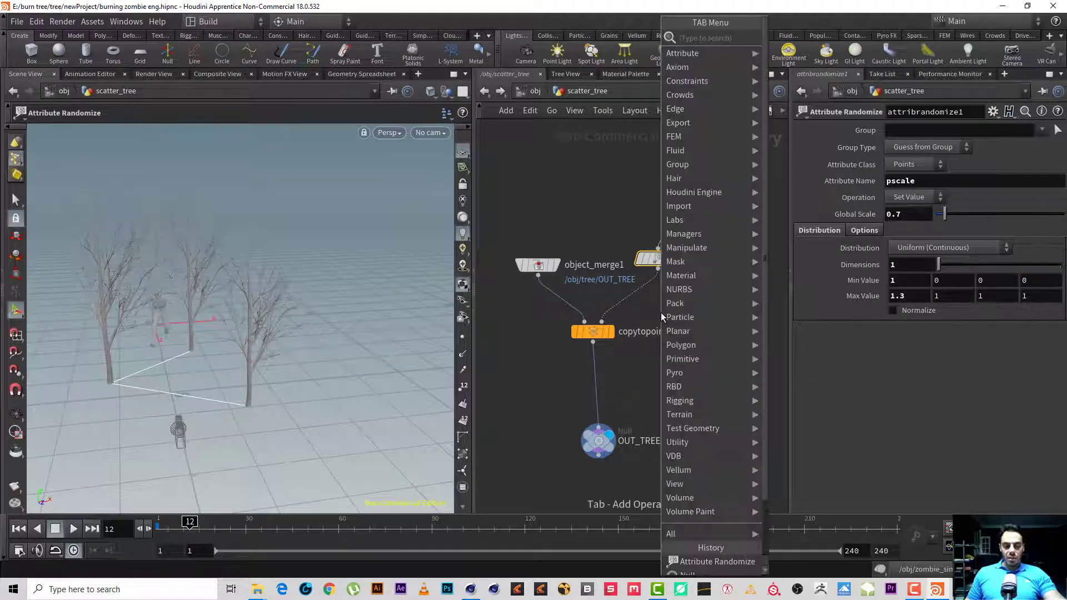
type("att r")
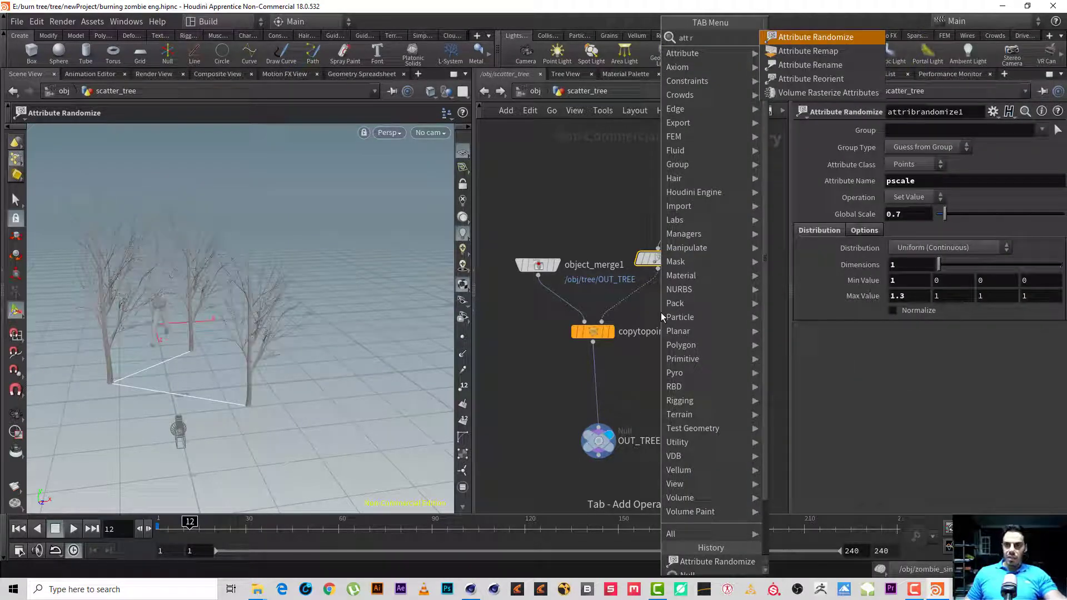
key("Return")
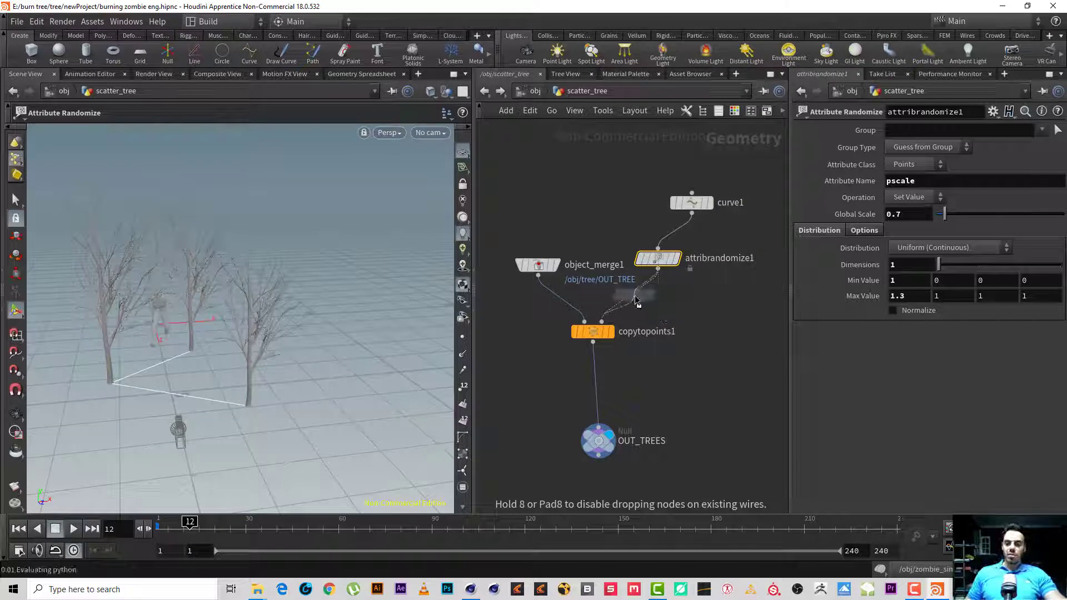
left_click(636, 302)
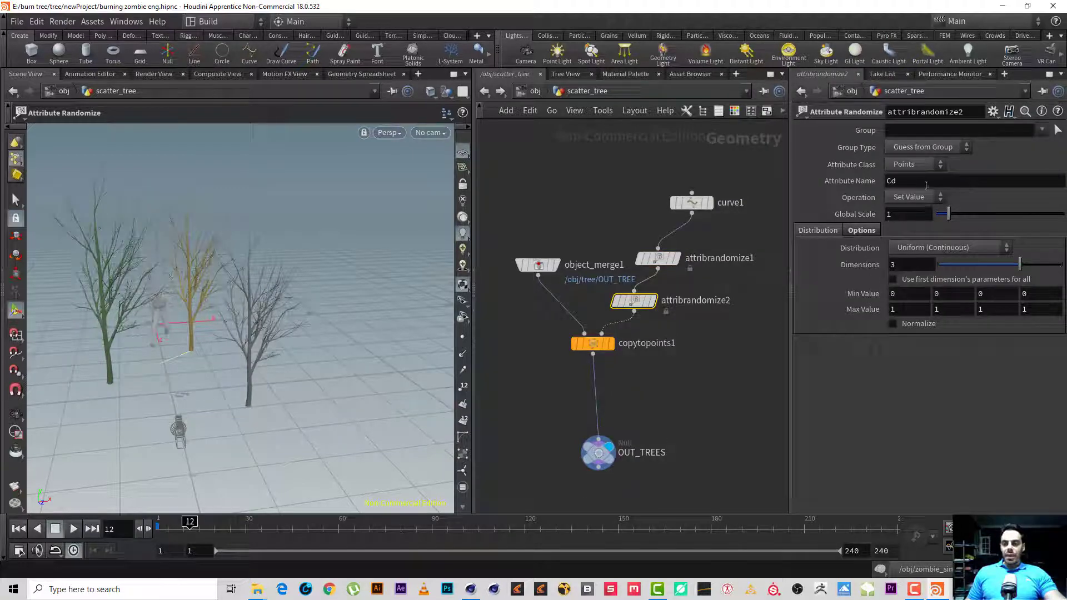
- Make attribrandomize2 randomize the orient attribute with Dimensions set to 4
left_click_drag(925, 183, 669, 185)
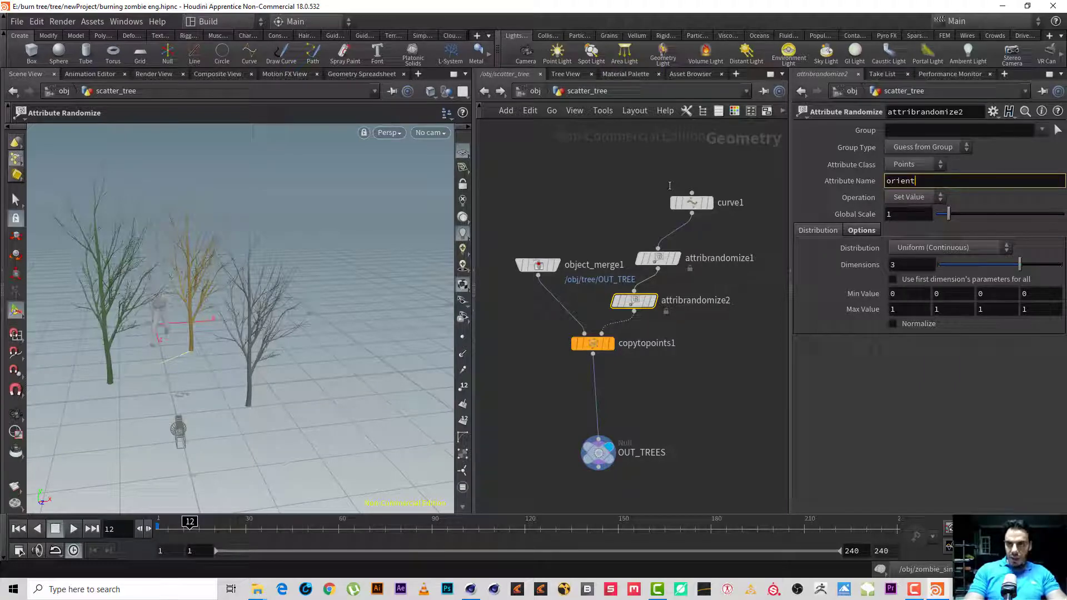
key("Return")
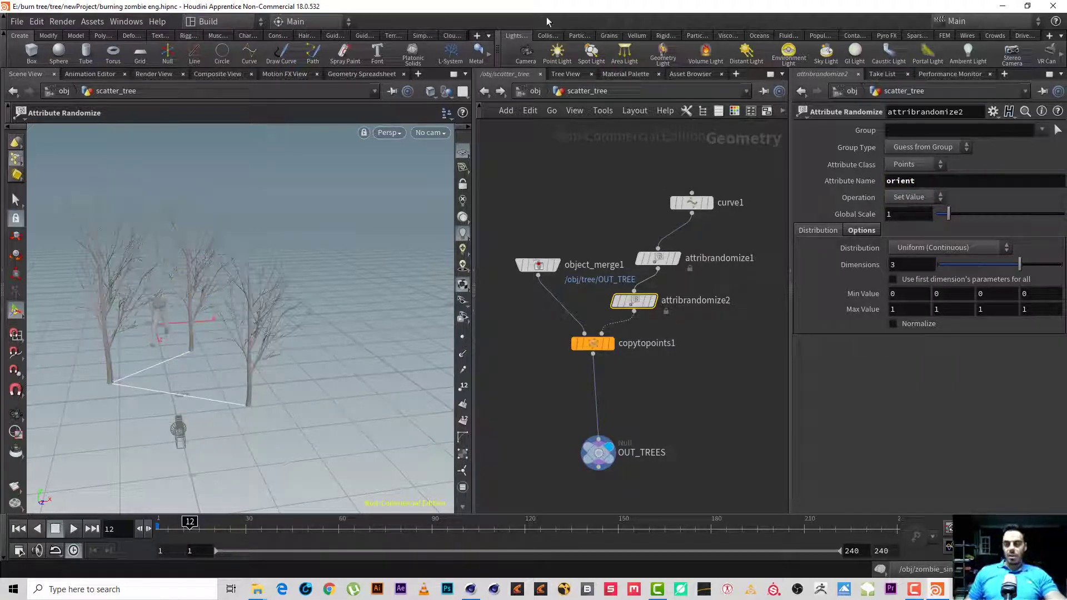
left_click_drag(1028, 270, 1054, 270)
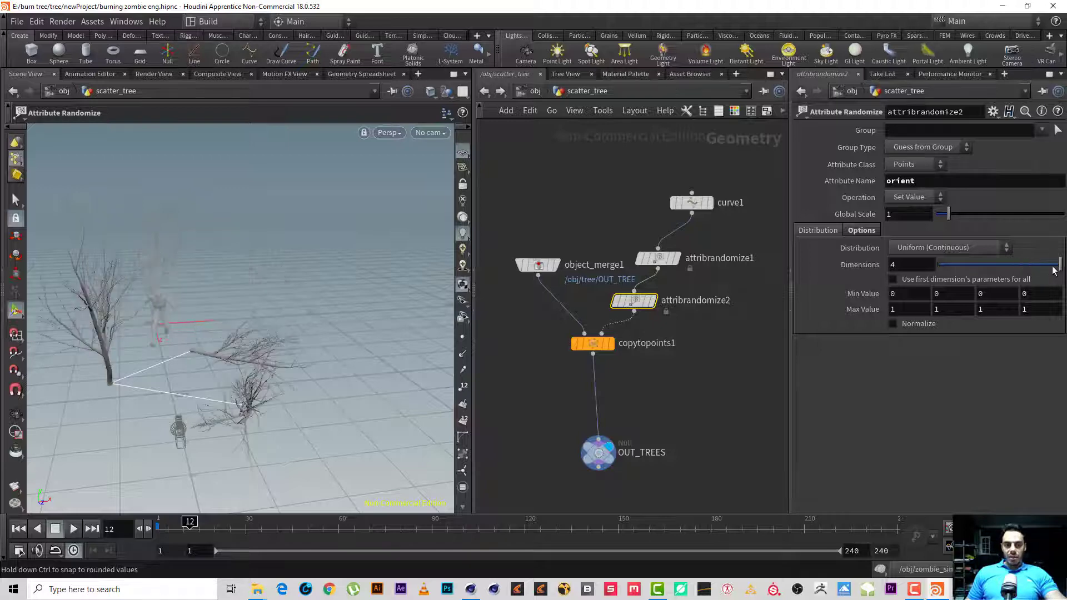
- Set the Max Value of the orient randomization to 0, 1, 0, 0 so only the second component varies
left_click_drag(913, 305, 818, 306)
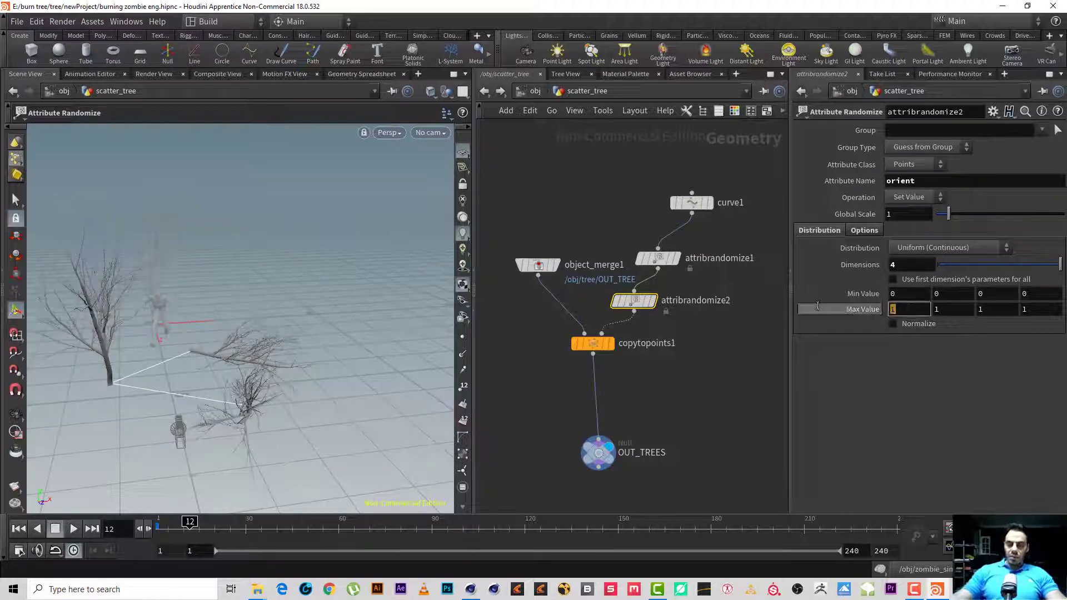
type("0")
key("Tab")
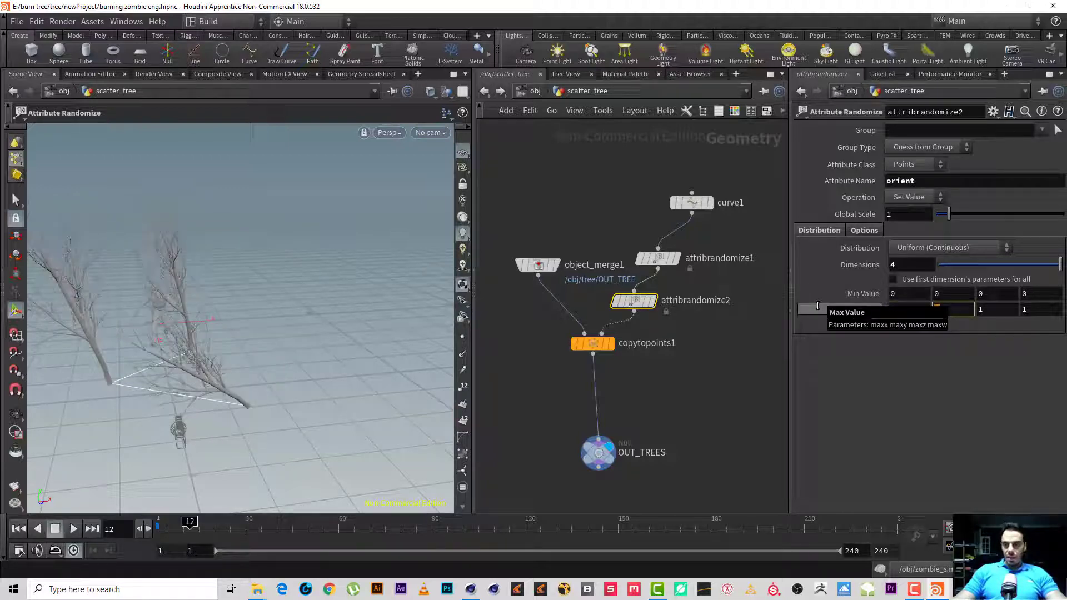
type("0")
key("Tab")
type("0")
key("Tab")
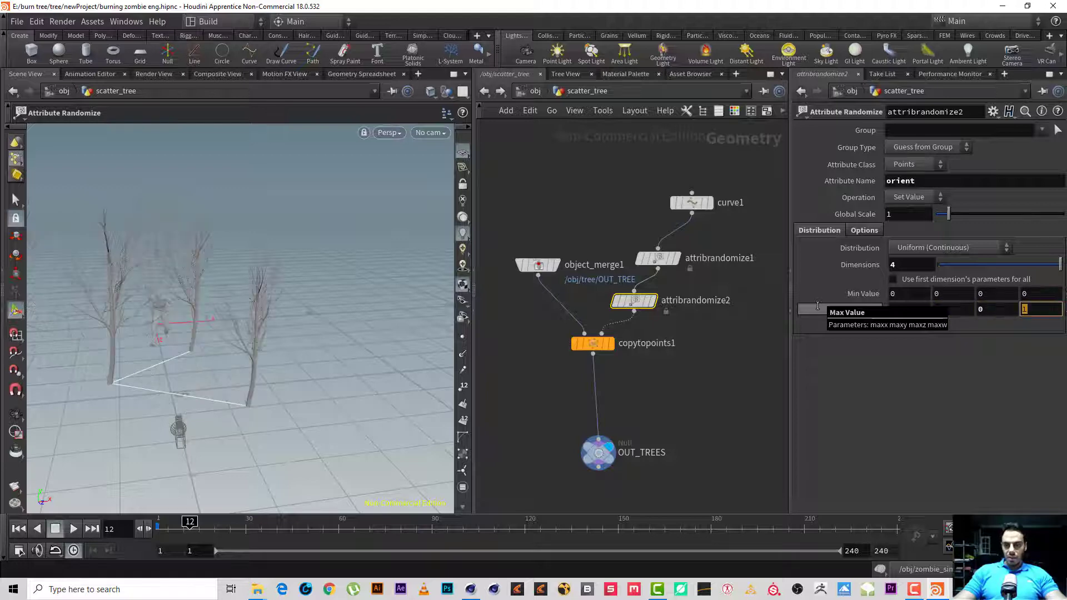
key("Return")
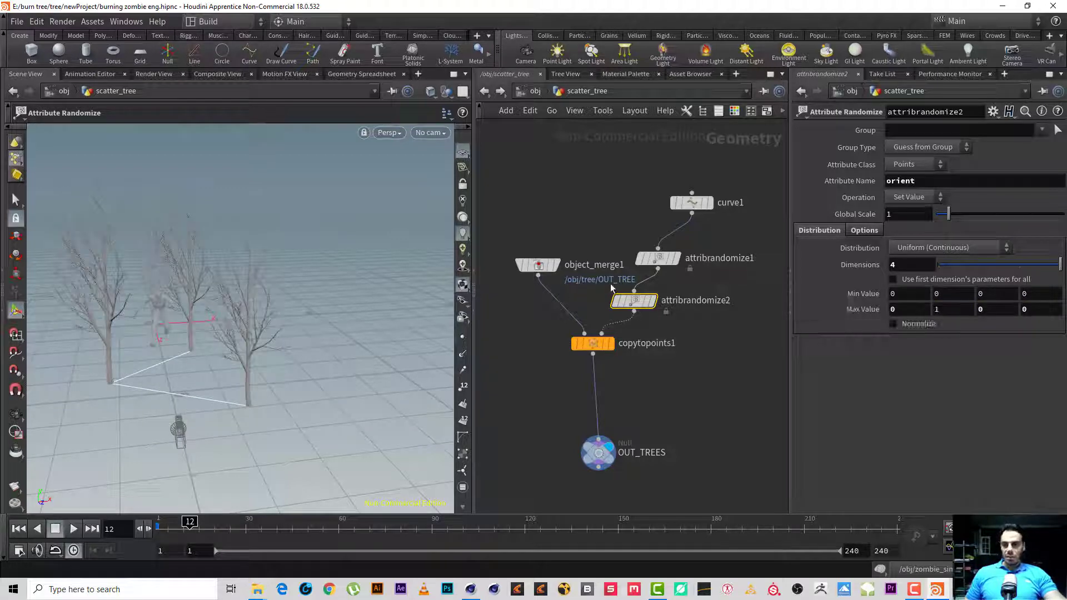
- Try -0.5 and 6.8 as the orient randomization's second Min and Max Values, and set its Operation to Add Value
middle_click_drag(952, 293, 1034, 293)
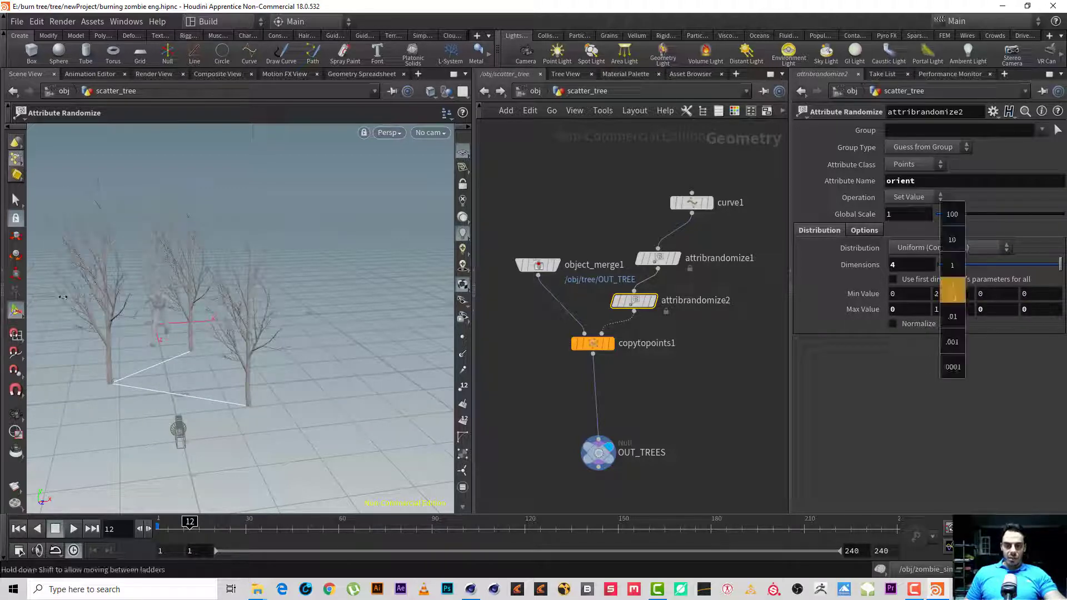
middle_click_drag(63, 298, 1008, 308)
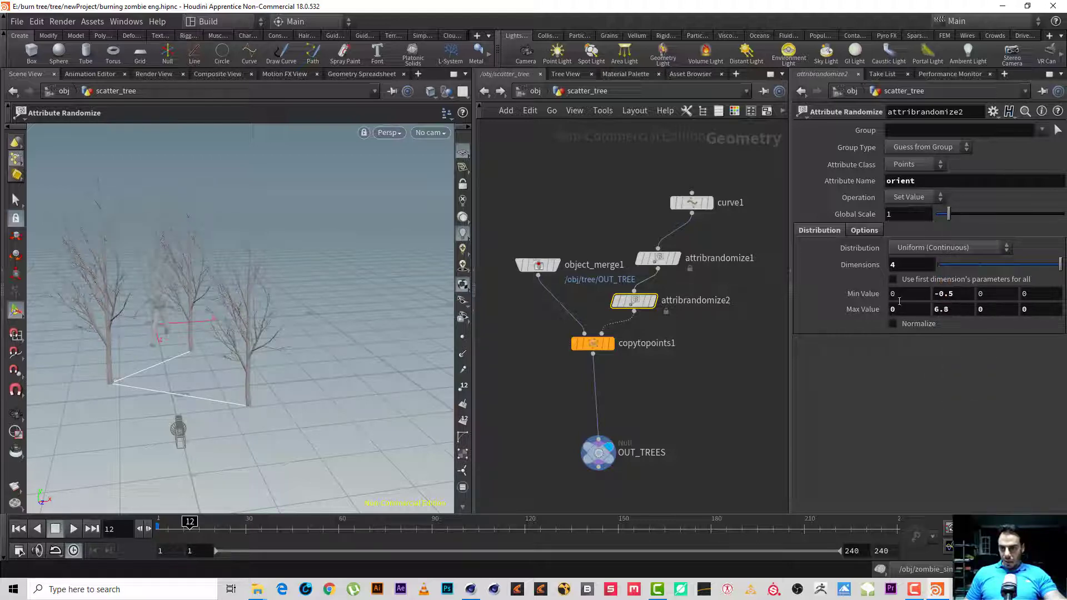
left_click(924, 199)
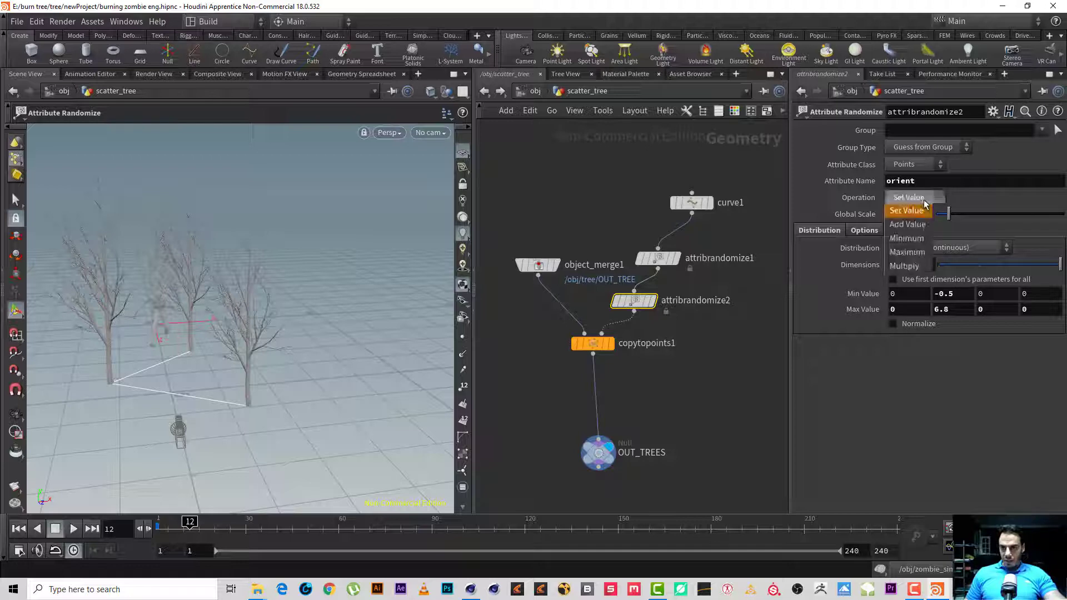
left_click(926, 221)
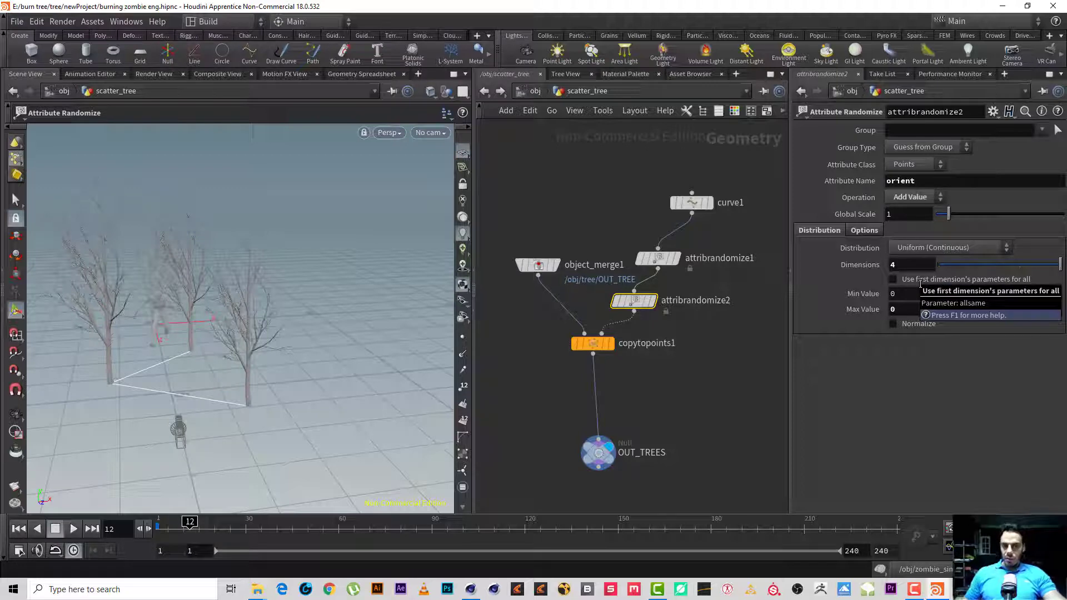
- Reset the second Max Value of the orient randomization to 0 and try raising it to 0.2
double_click(949, 311)
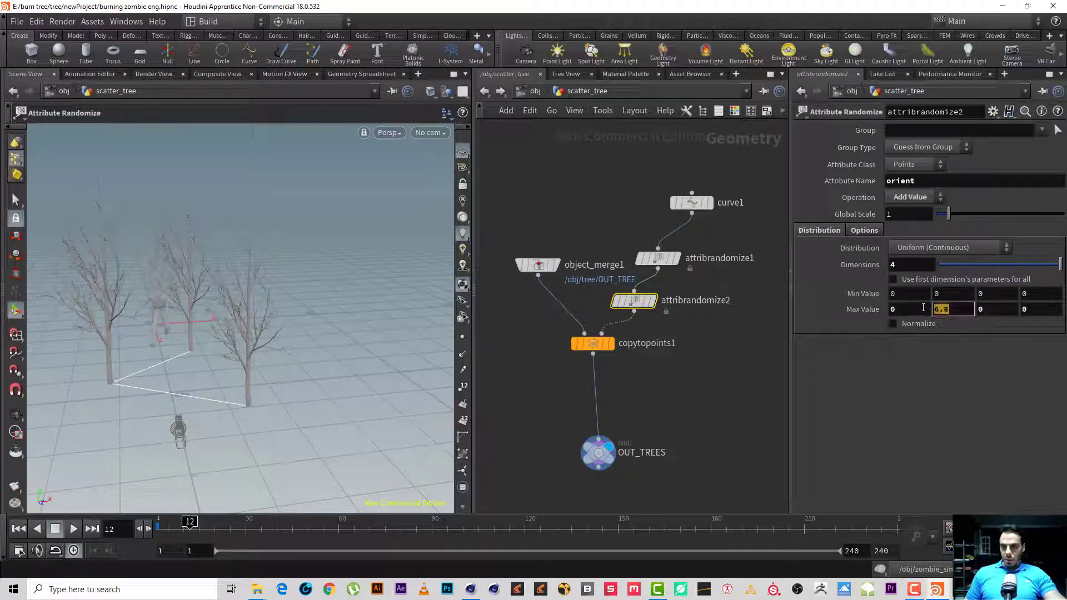
type("0")
key("Return")
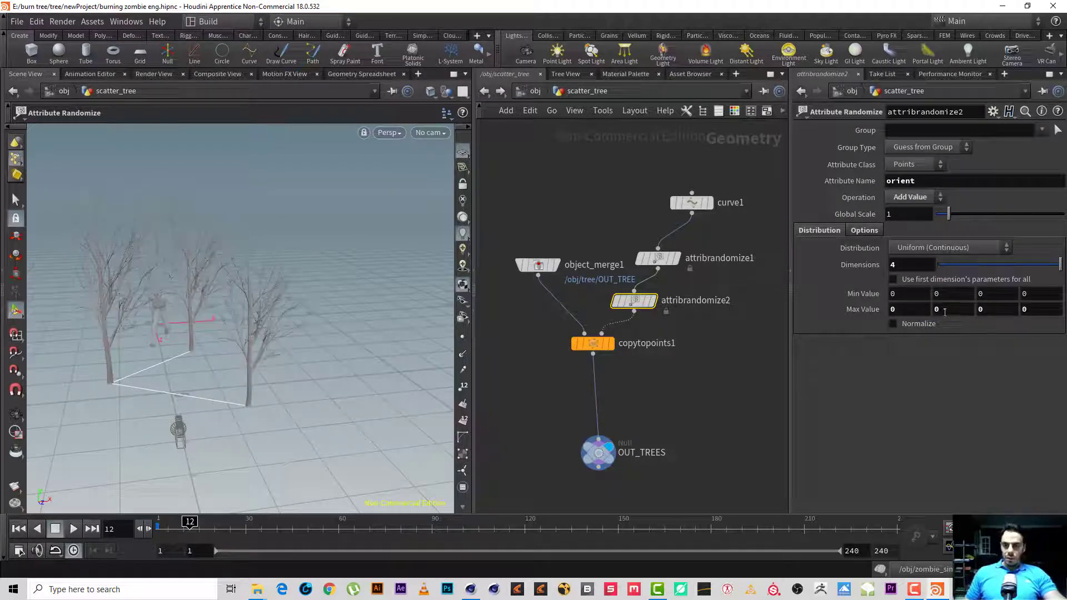
middle_click_drag(944, 312, 966, 318)
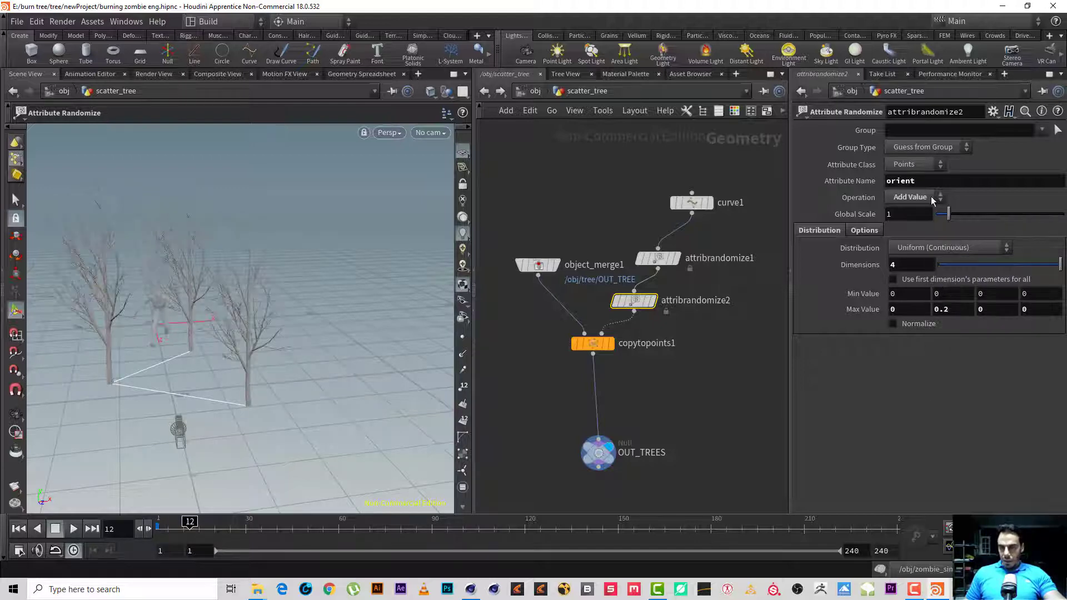
- Set the orient randomization's fourth Min and Max Values to -21.3 and 1.8, and the second ones to 15.4 and 12.7
mouse_move(894, 310)
middle_mouse_down()
mouse_move(950, 308)
mouse_move(911, 309)
middle_mouse_up()
middle_click_drag(998, 309, 905, 177)
key("ctrl+z")
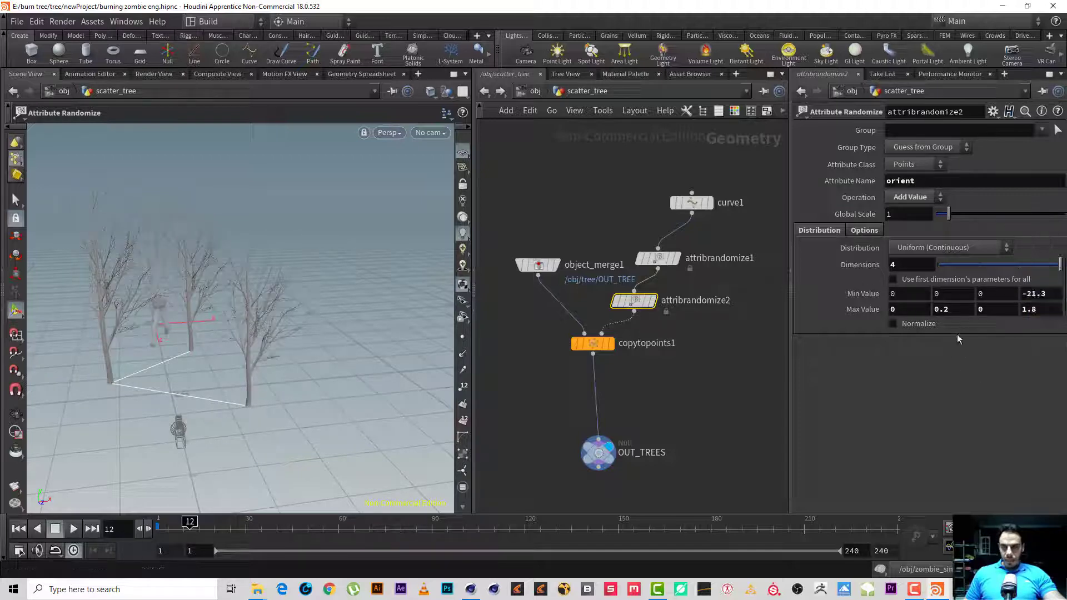
middle_click_drag(947, 293, 799, 283)
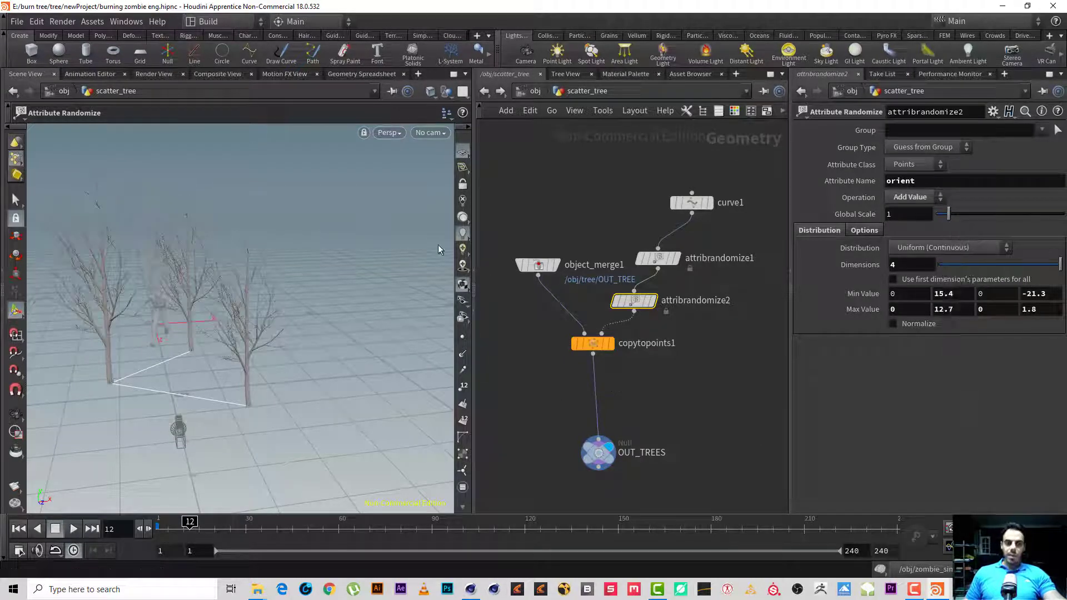
- Set the first Min Value of the pscale randomization in attribrandomize1 to 0.8
key("Escape")
left_click_drag(242, 265, 309, 267)
left_click_drag(722, 274, 663, 258)
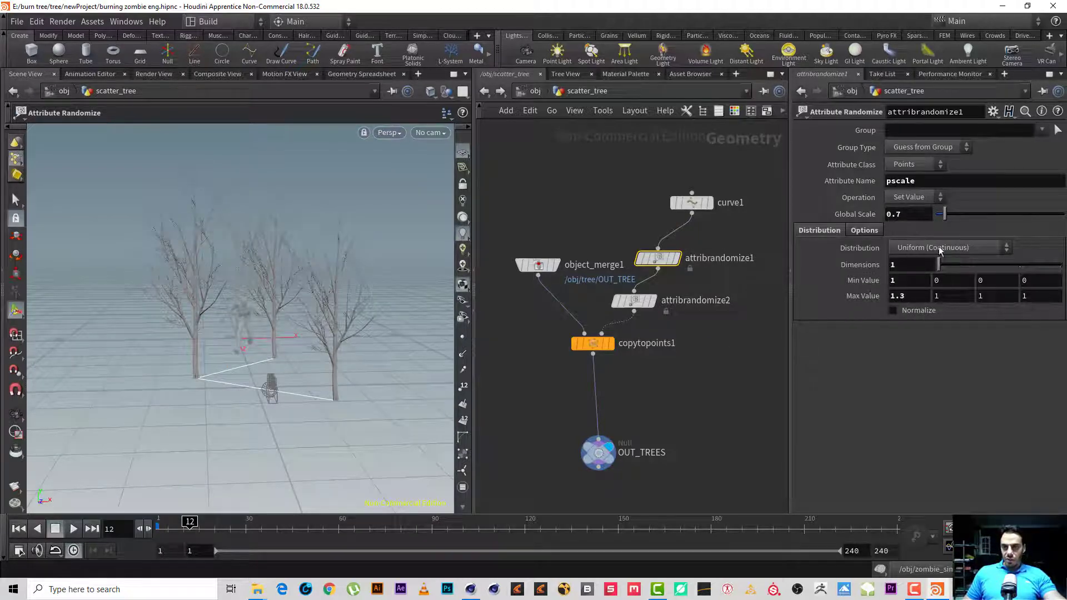
middle_click_drag(914, 279, 894, 281)
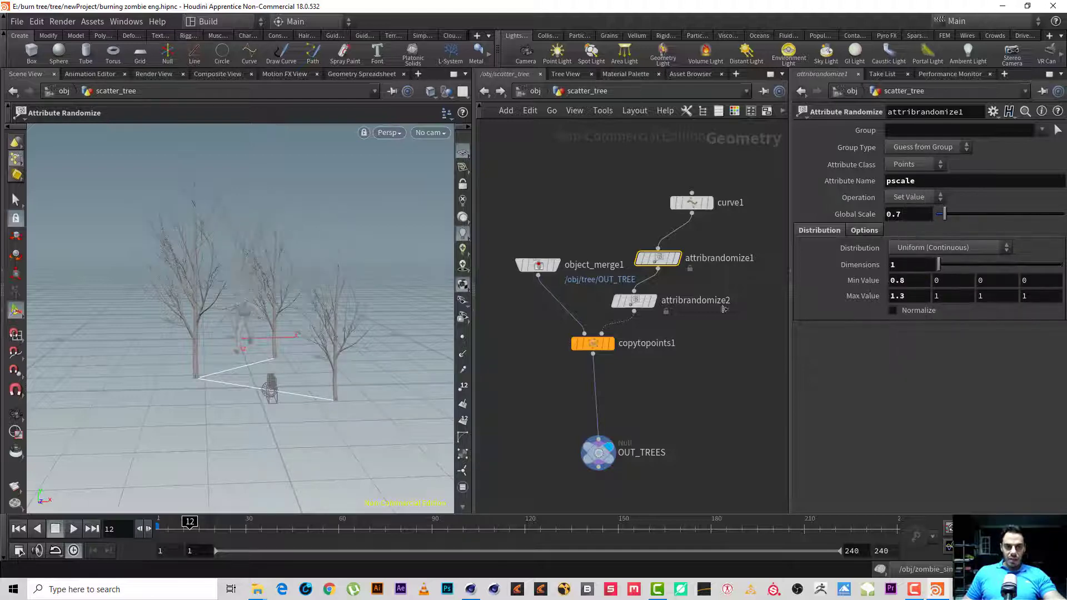
- Examine the size and orientation differences of the scattered trees around the zombie from several angles
key("Escape")
left_click_drag(267, 308, 320, 316)
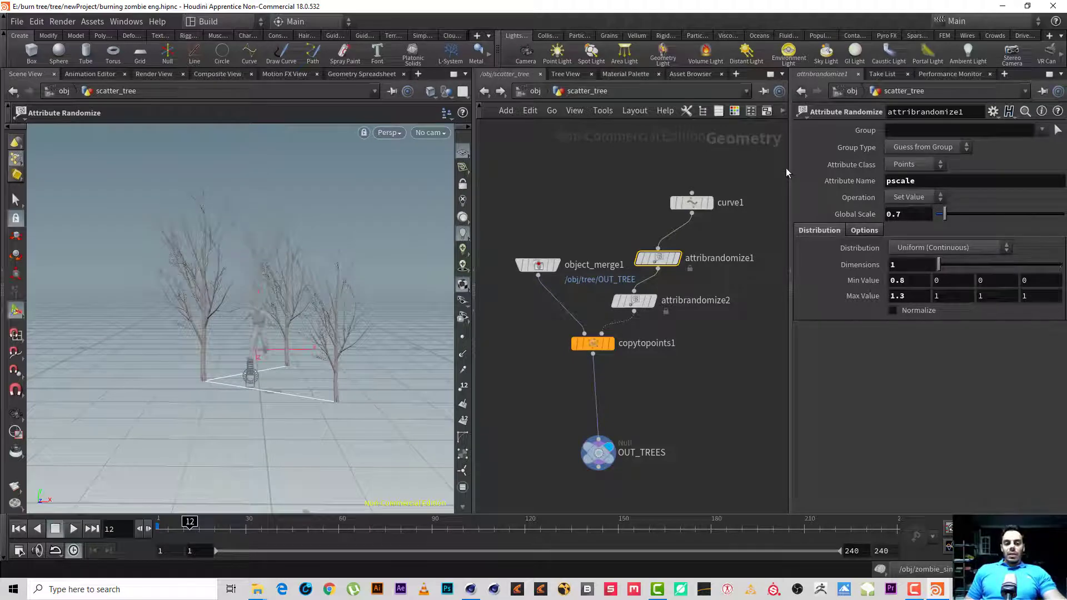
key("space")
left_click_drag(190, 376, 292, 328)
middle_click_drag(293, 328, 219, 306)
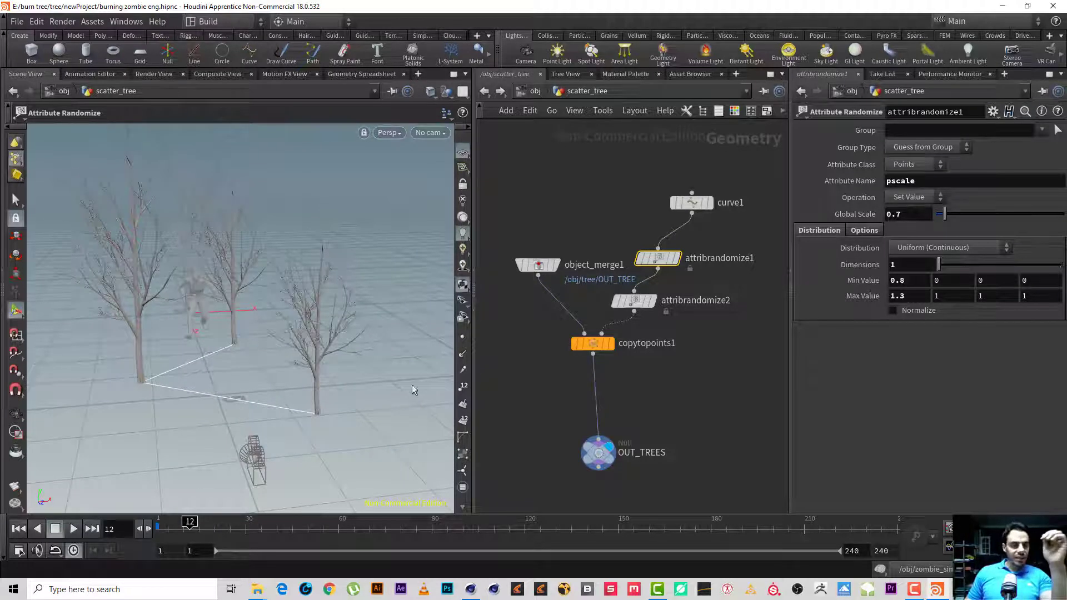
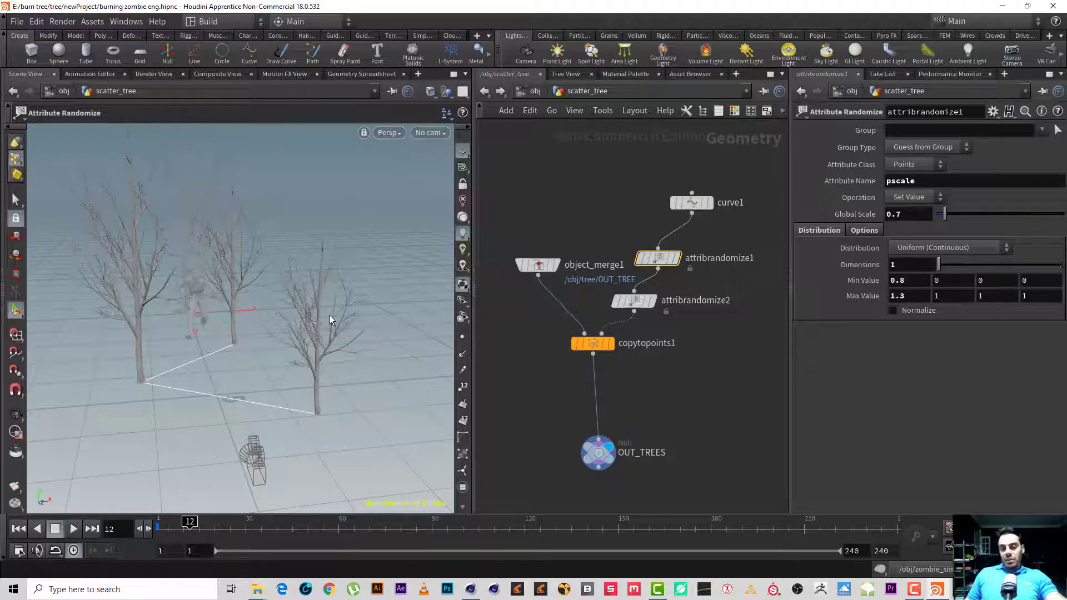
key("Escape")
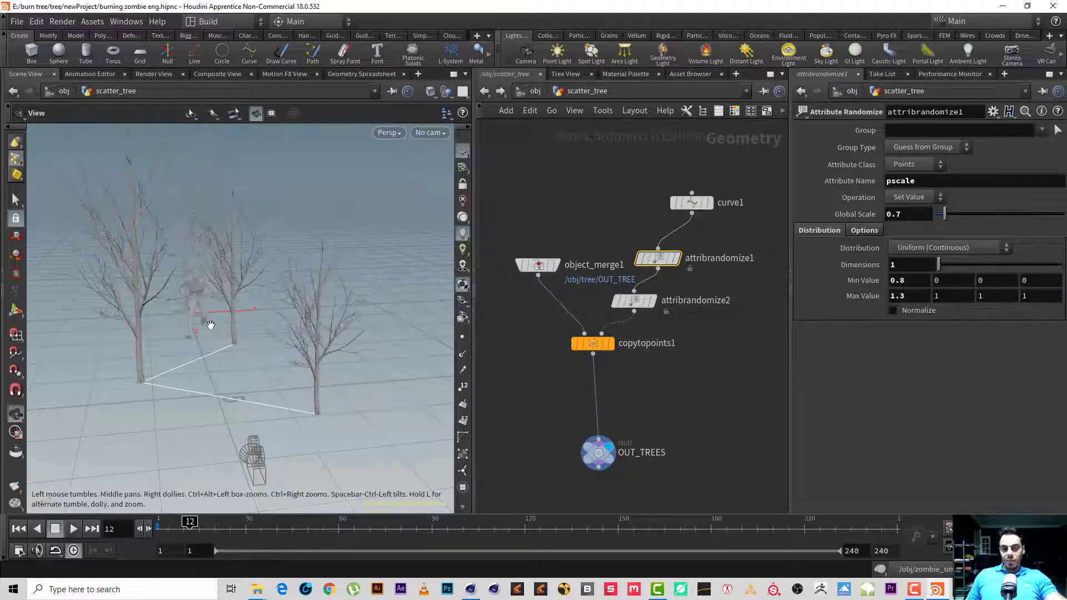
left_click_drag(300, 333, 203, 322)
key("Return")
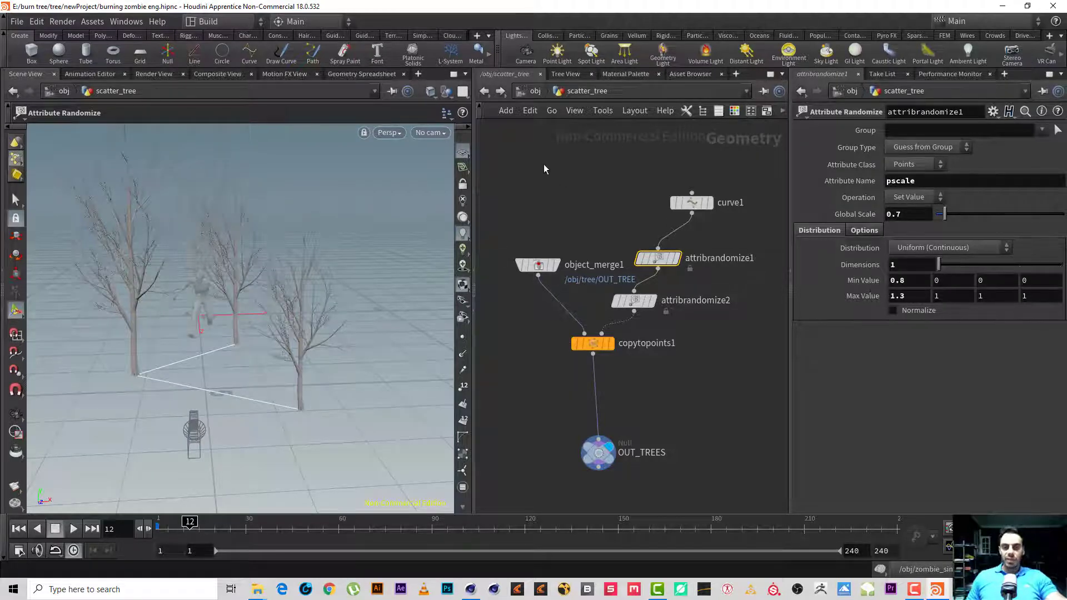
- Return to the object level and apply the Pyro FX Pyro Cluster tool to the scatter_tree object
left_click(598, 451)
left_click(532, 92)
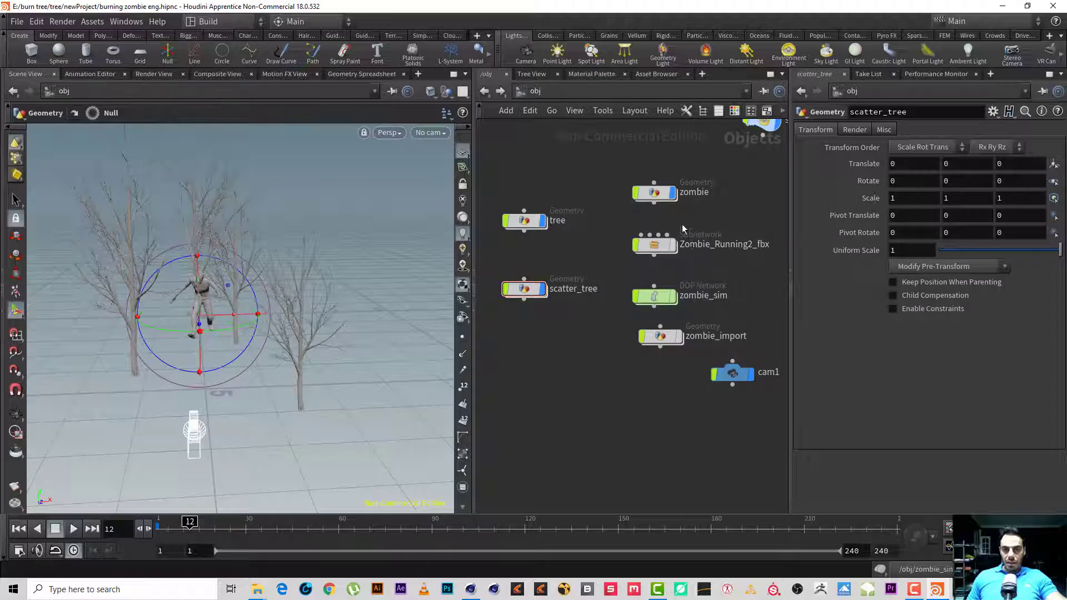
key("space")
left_click_drag(387, 351, 260, 331)
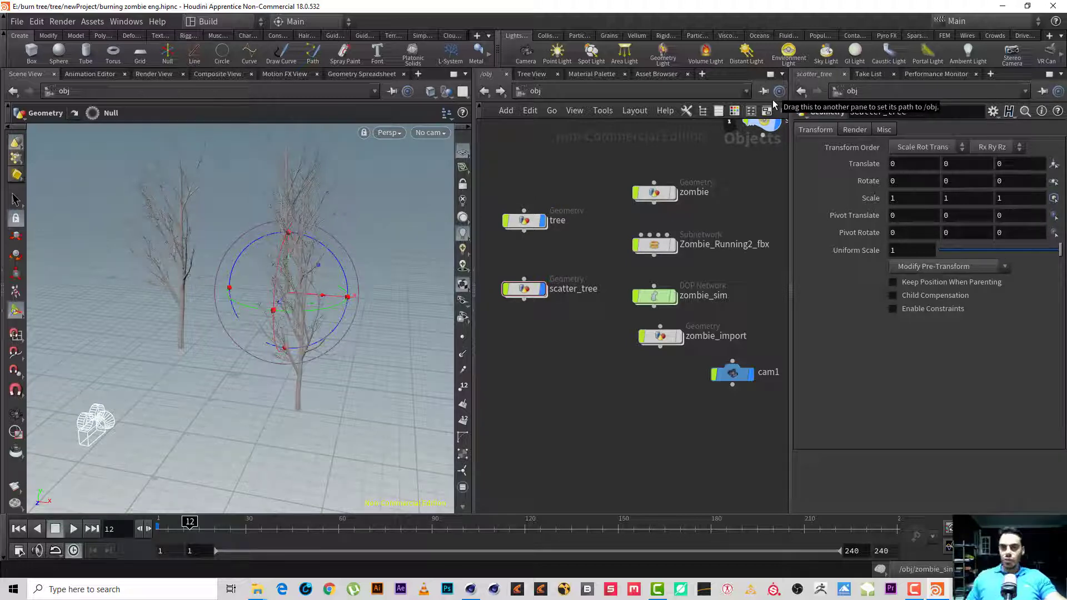
left_click(887, 36)
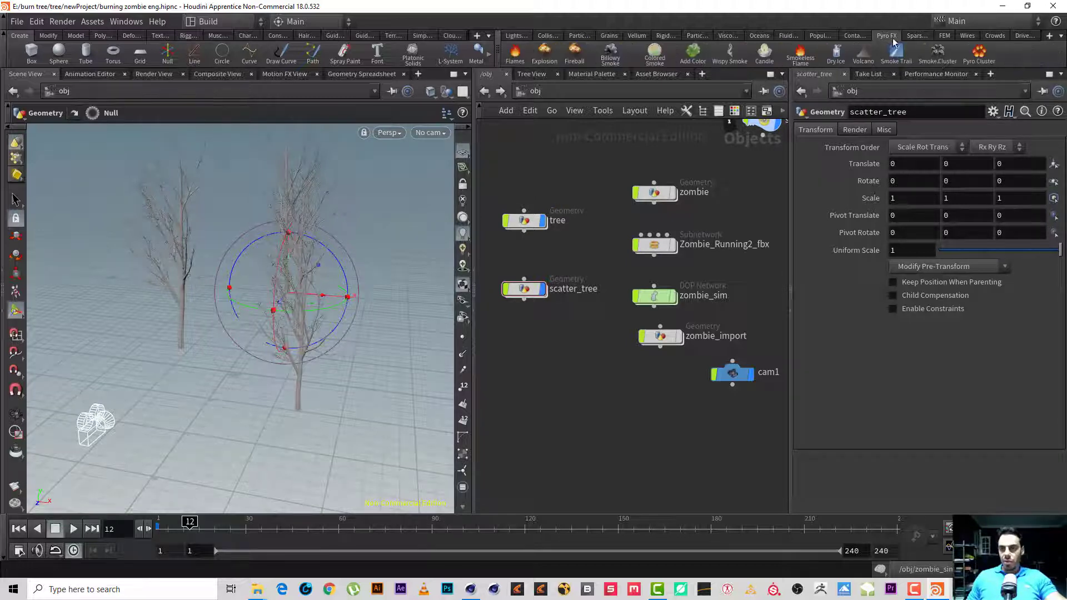
left_click(981, 62)
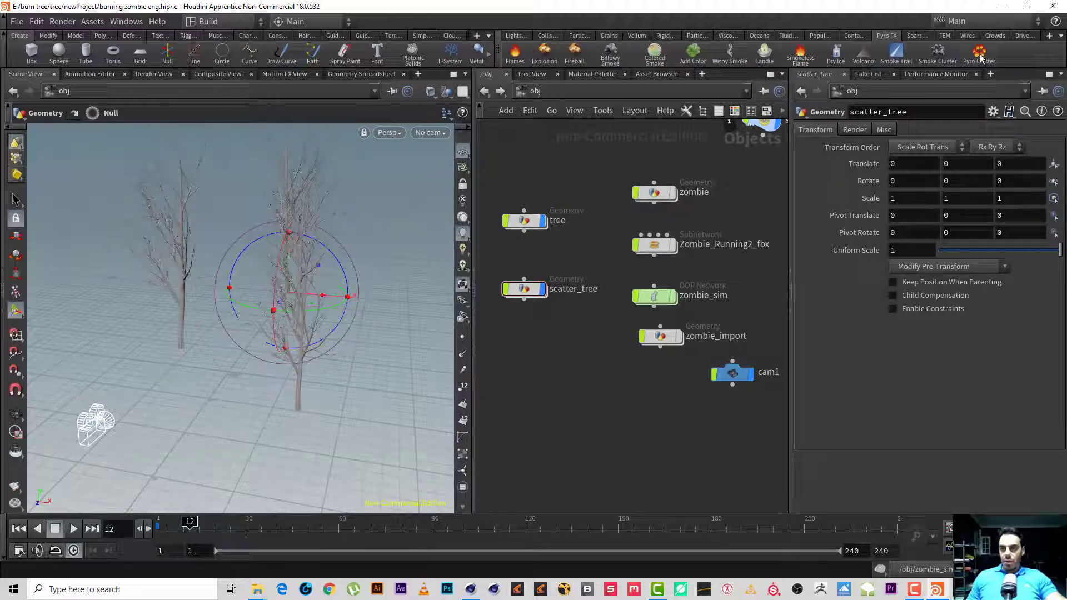
left_click(177, 260)
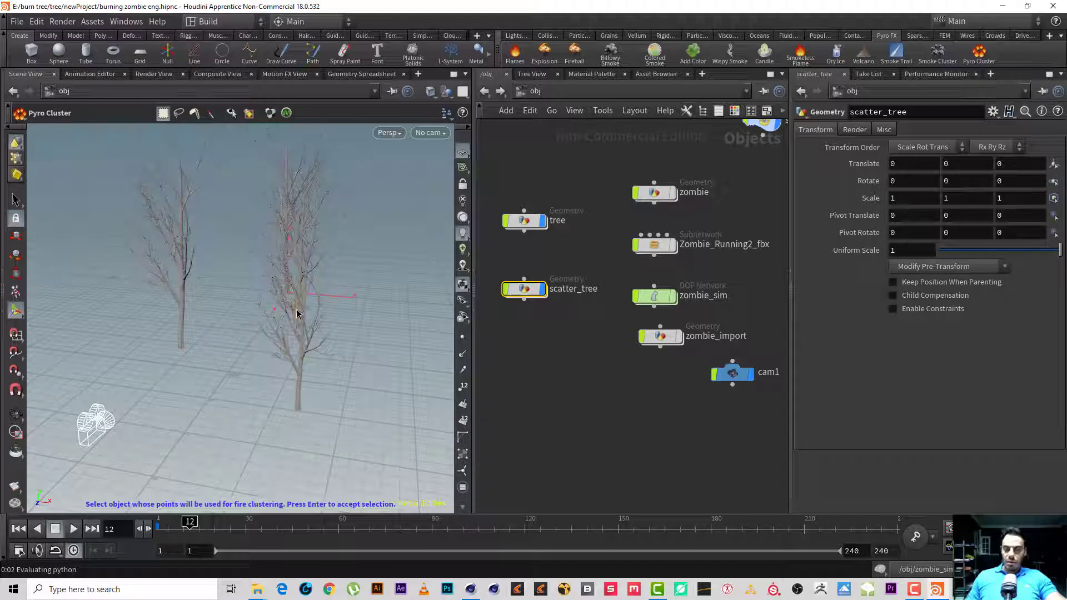
key("Return")
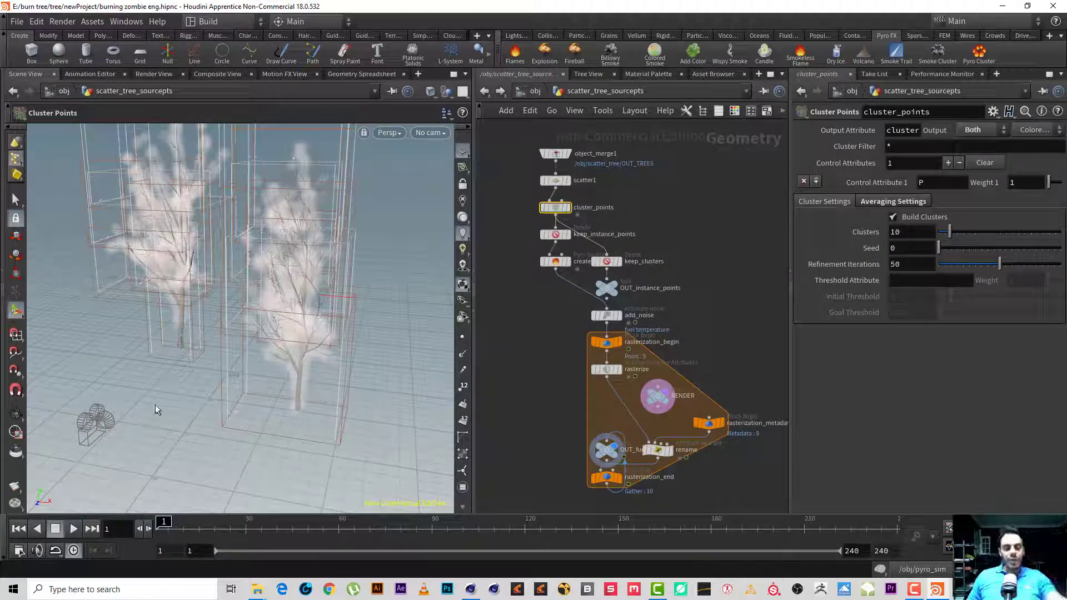
- Tidy the pyro source network by moving keep_clusters and OUT_instance_points aside and placing OUT_fuel below rasterization_end
left_click_drag(239, 260, 286, 278)
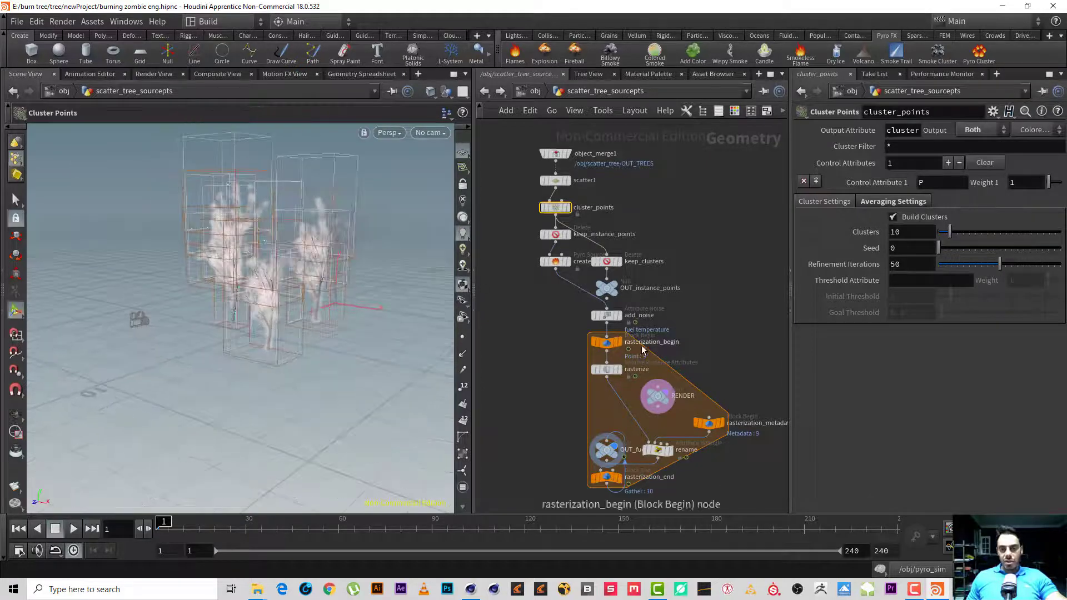
left_click_drag(637, 278, 678, 239)
middle_click_drag(726, 303, 720, 183)
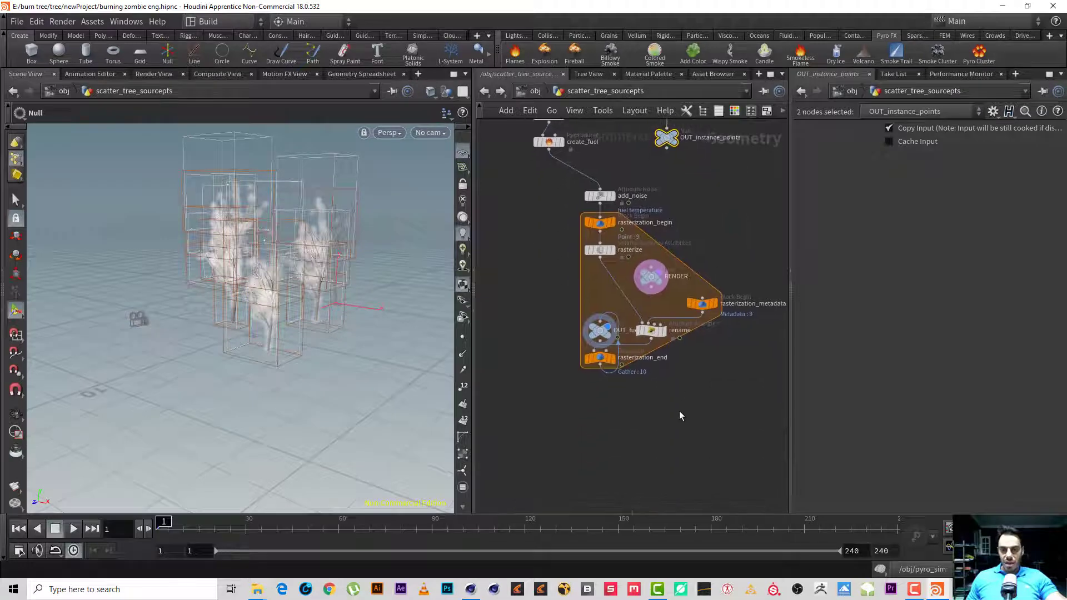
left_click(680, 412)
left_click_drag(604, 332, 604, 416)
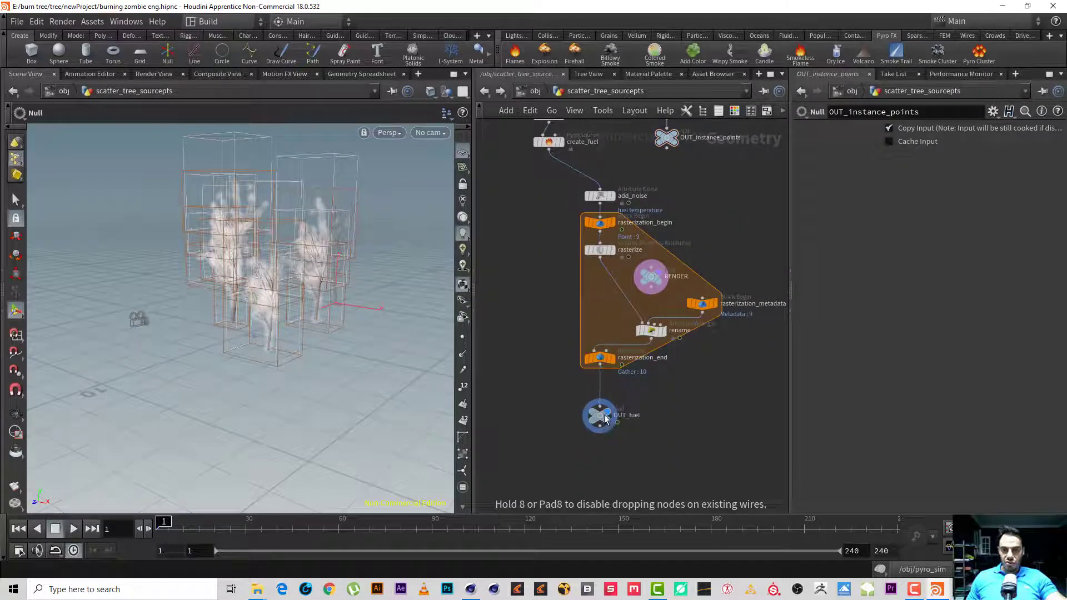
middle_click_drag(737, 215, 714, 302)
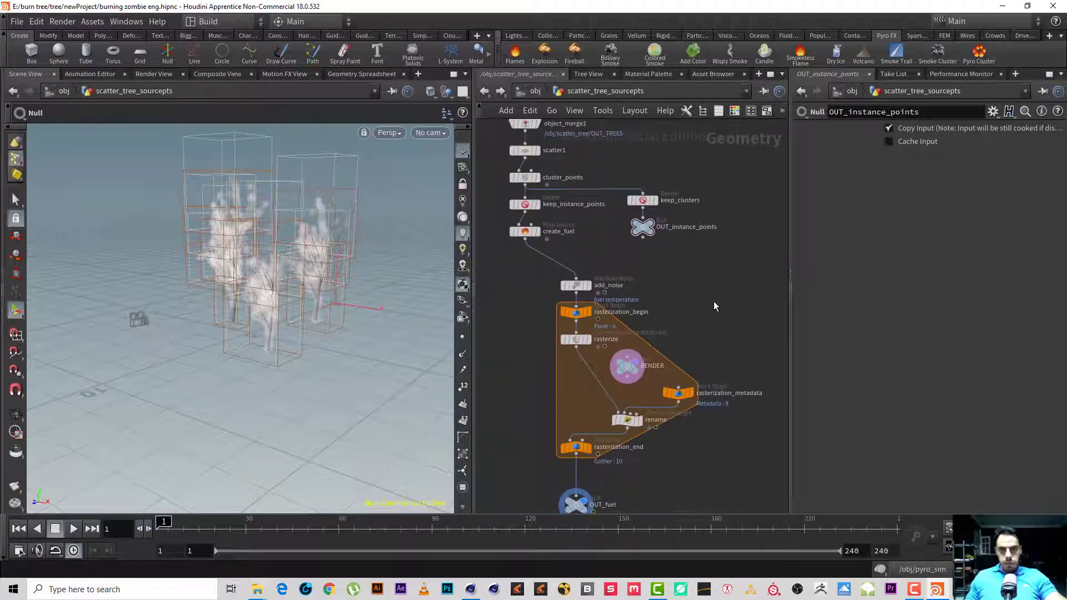
middle_click_drag(635, 160, 669, 215)
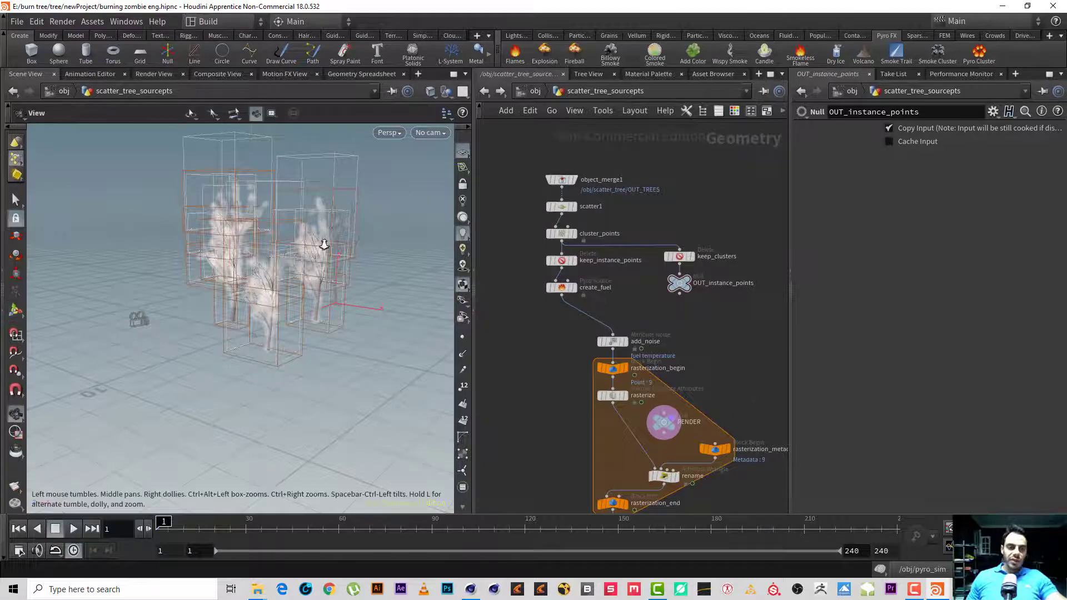
- Return to the object level and place scatter_tree_sourcepts and pyro_sim beneath the scatter_tree node
scroll(321, 241, "up", 4)
left_click_drag(259, 257, 283, 250, "alt")
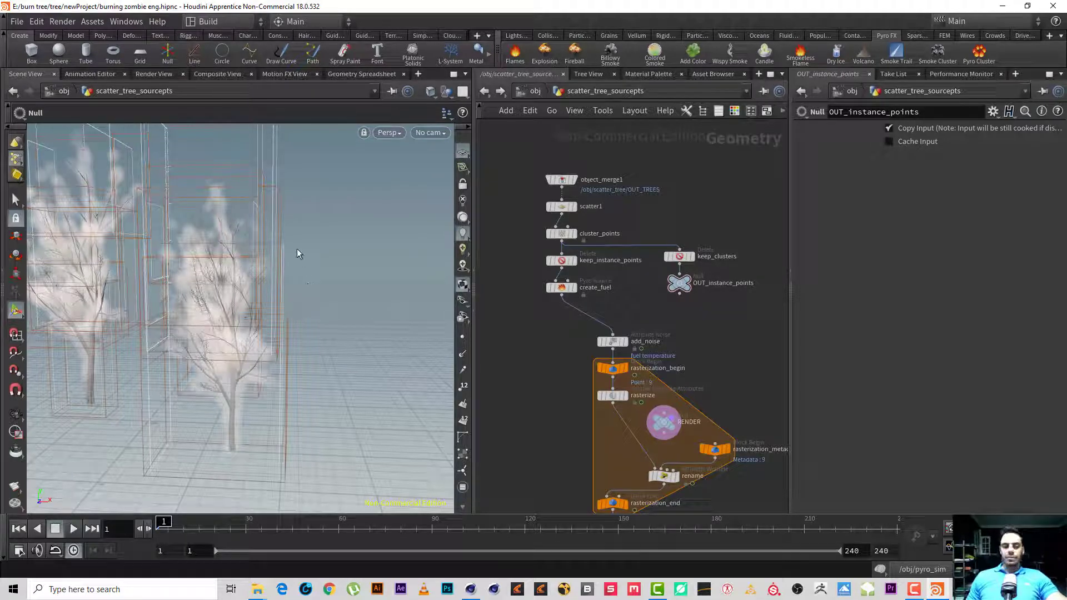
left_click_drag(168, 276, 159, 312, "alt")
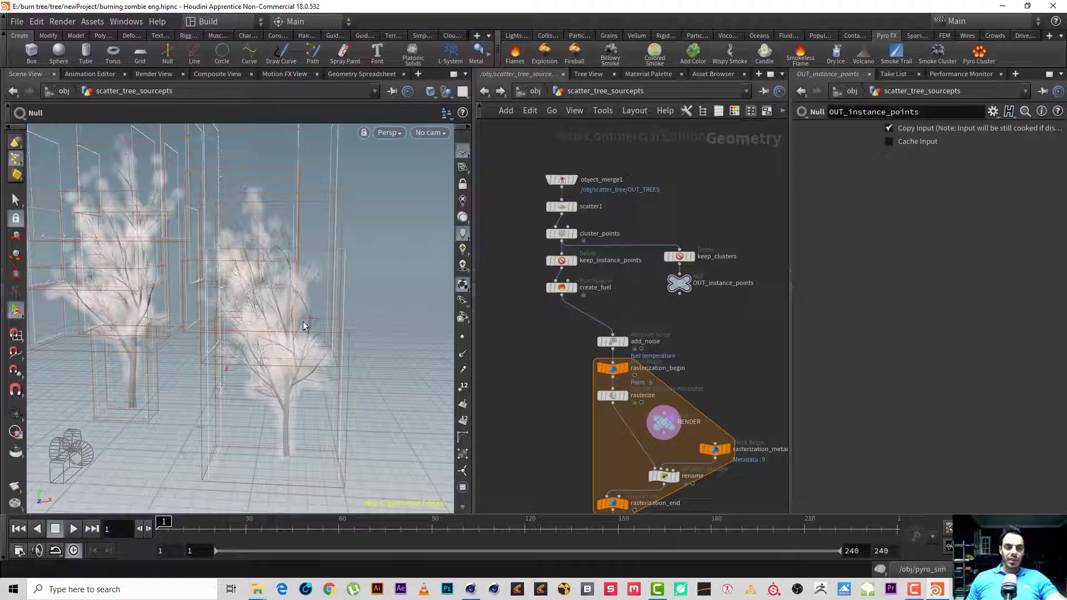
left_click(534, 91)
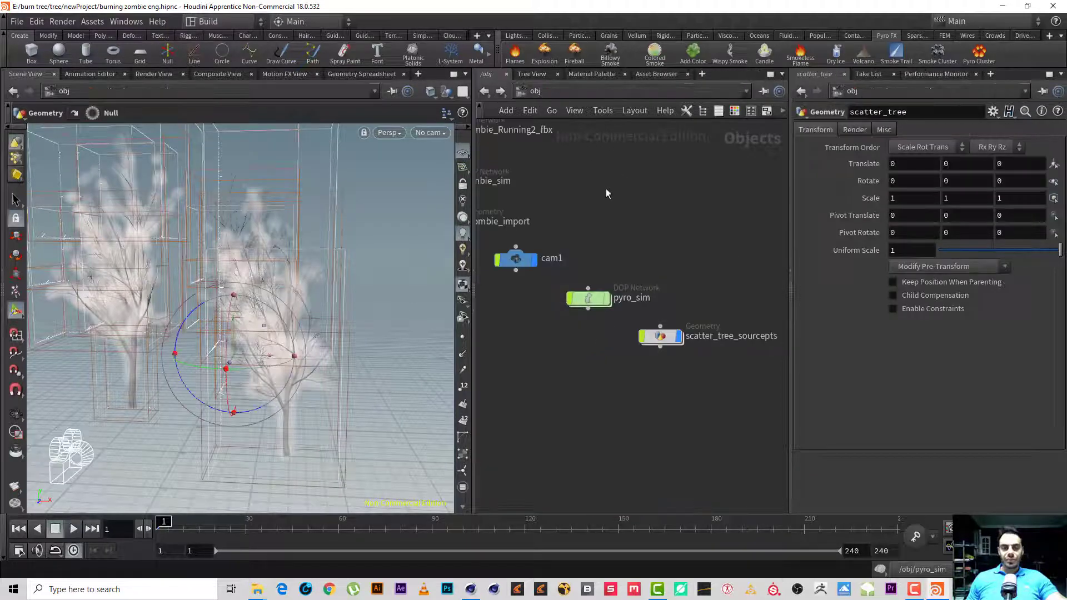
scroll(695, 242, "up", 5)
middle_click_drag(695, 243, 763, 239)
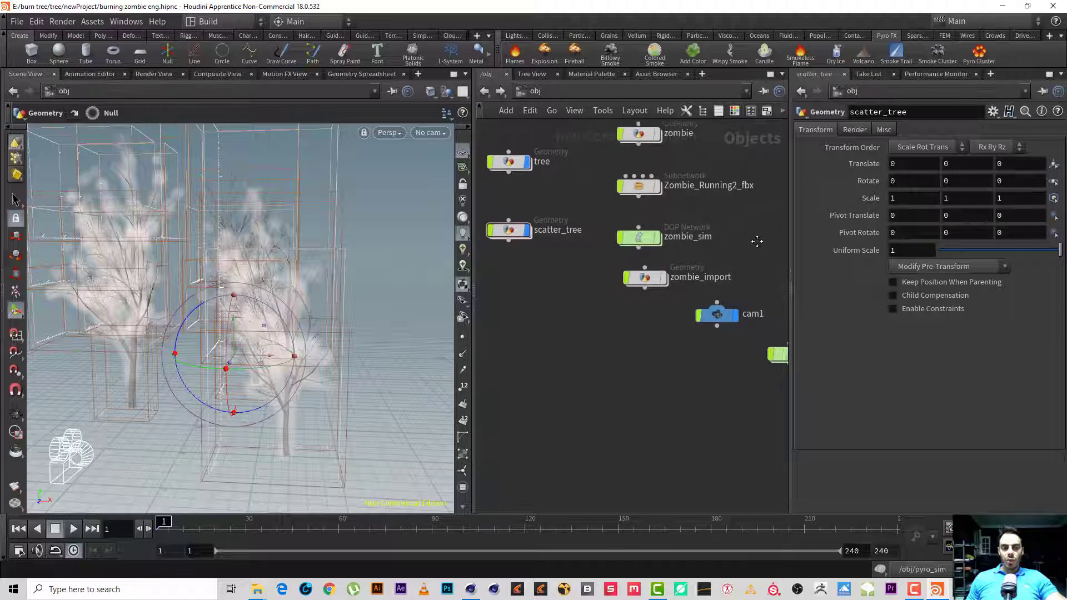
scroll(561, 328, "down", 5)
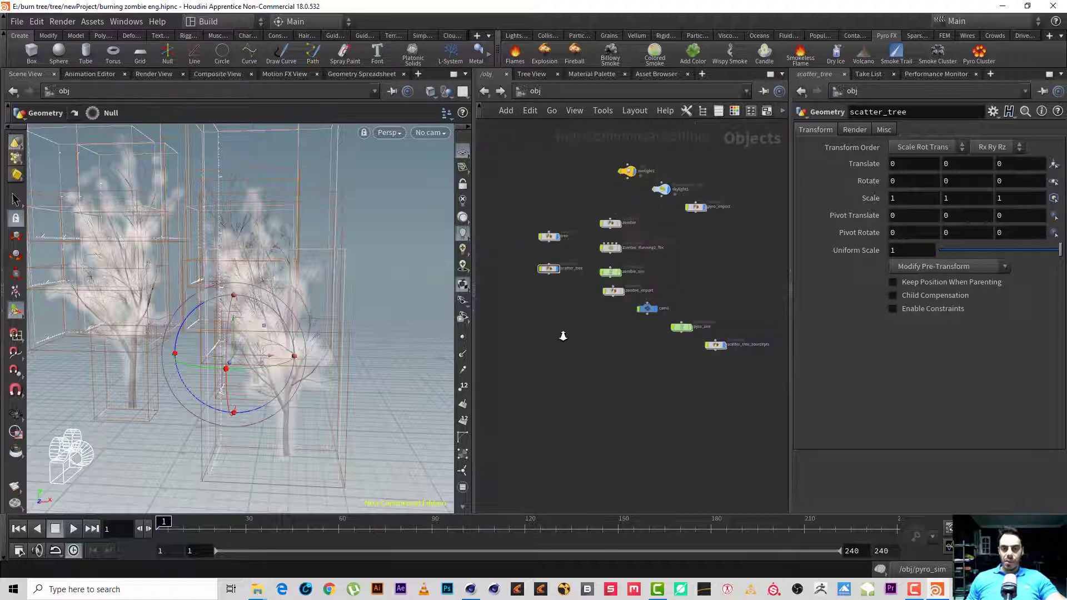
scroll(581, 331, "up", 3)
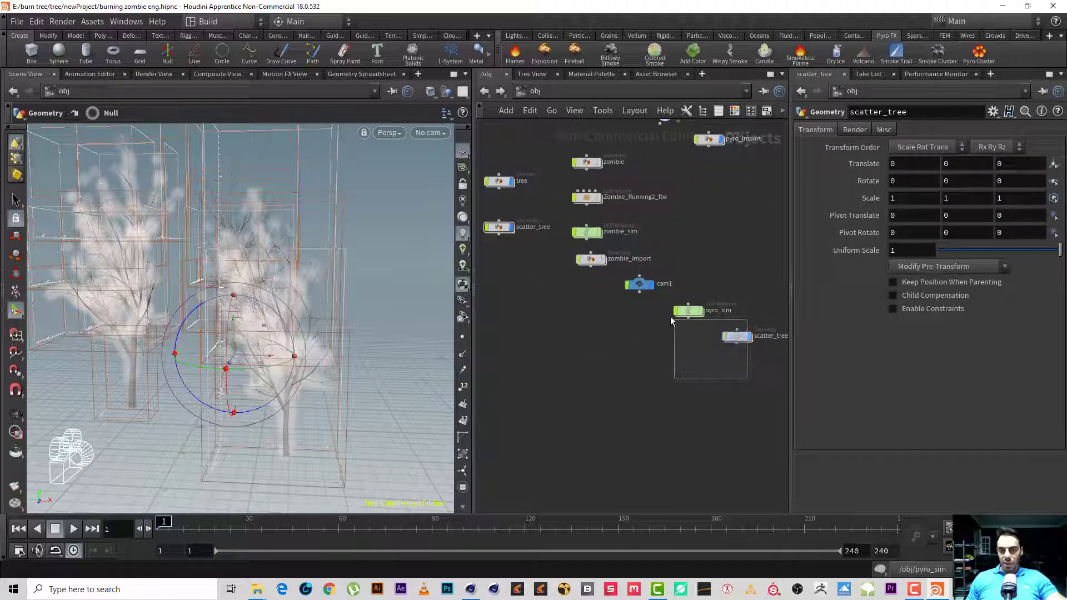
left_click_drag(670, 316, 669, 308)
left_click_drag(736, 340, 516, 296)
left_click(575, 362)
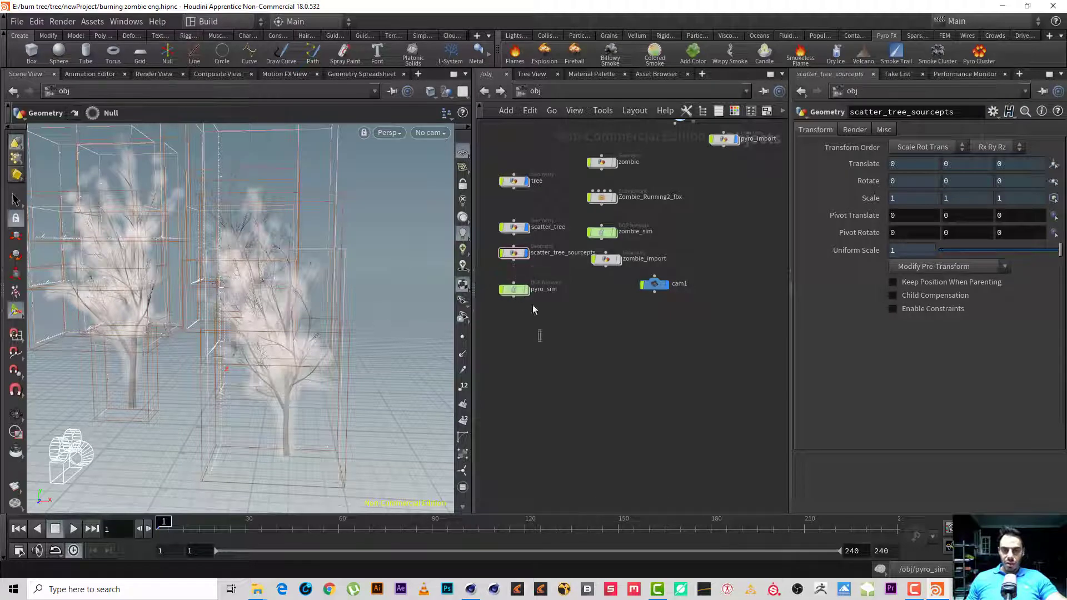
- Move the tree, scatter_tree, scatter_tree_sourcepts and pyro_sim nodes lower as a group, and hide the tree object
left_click(517, 180)
left_click_drag(546, 165, 493, 303)
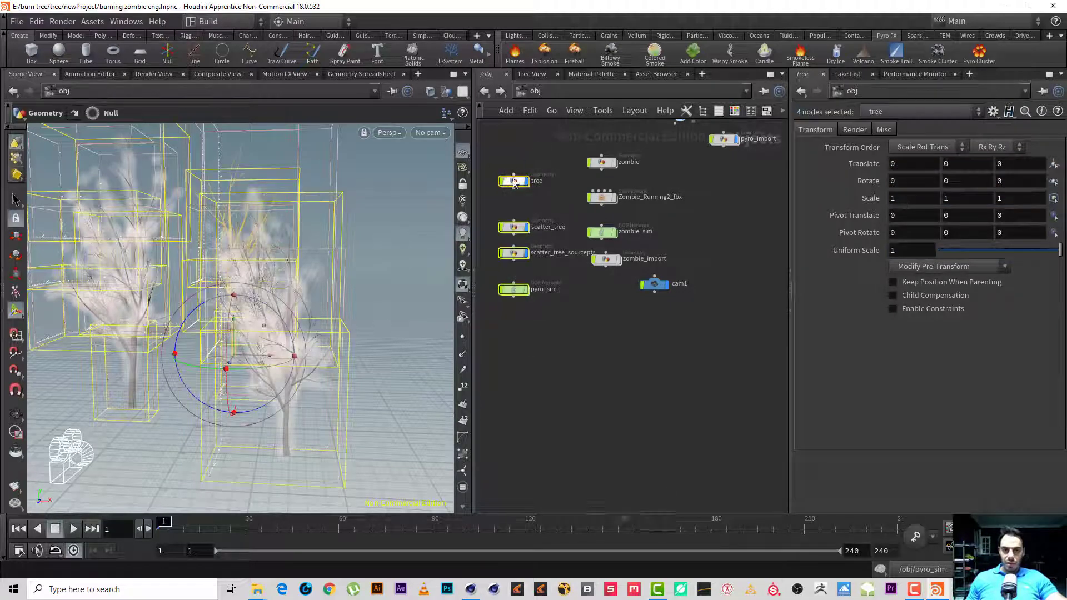
left_click_drag(514, 253, 504, 302)
middle_click_drag(547, 204, 606, 162)
left_click(566, 189)
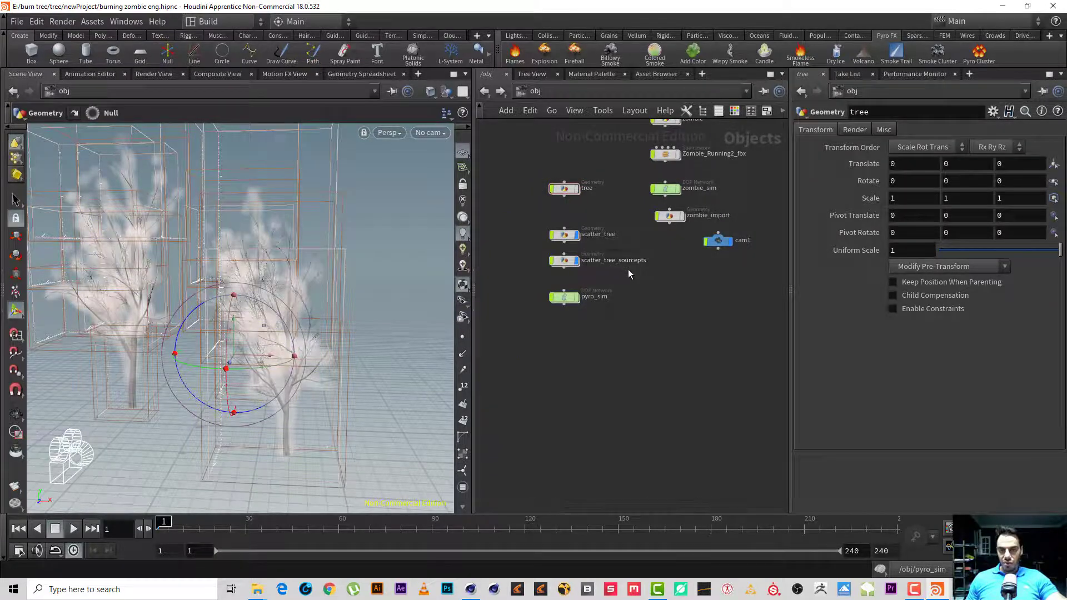
- Place the pyro_import node below pyro_sim and rename it trees_import
middle_click_drag(628, 269, 592, 325)
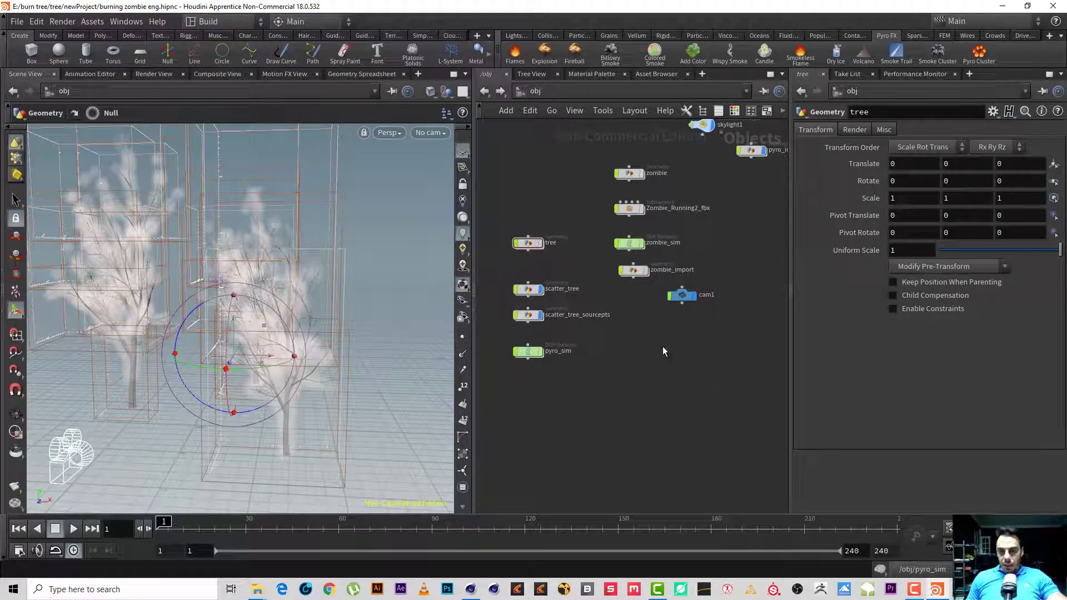
middle_click_drag(663, 347, 669, 377)
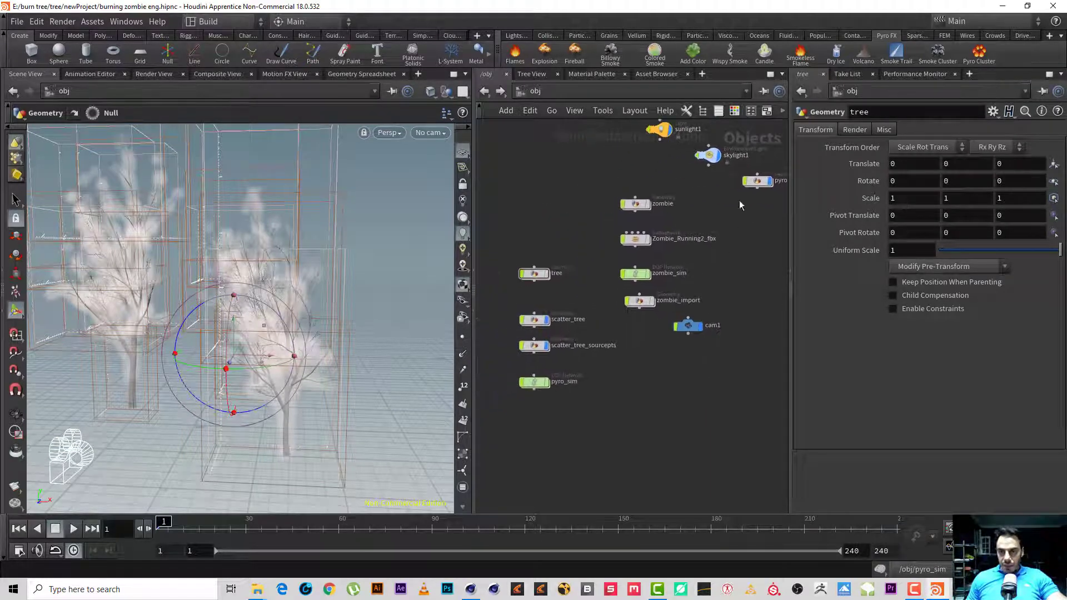
left_click_drag(760, 184, 543, 419)
middle_click_drag(565, 399, 580, 374)
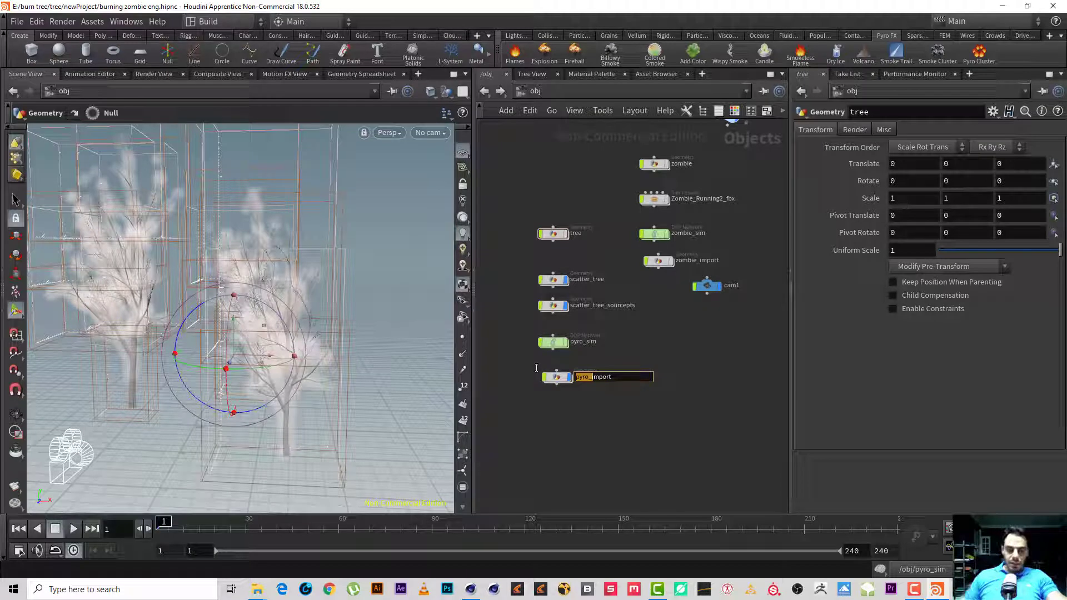
type("trees")
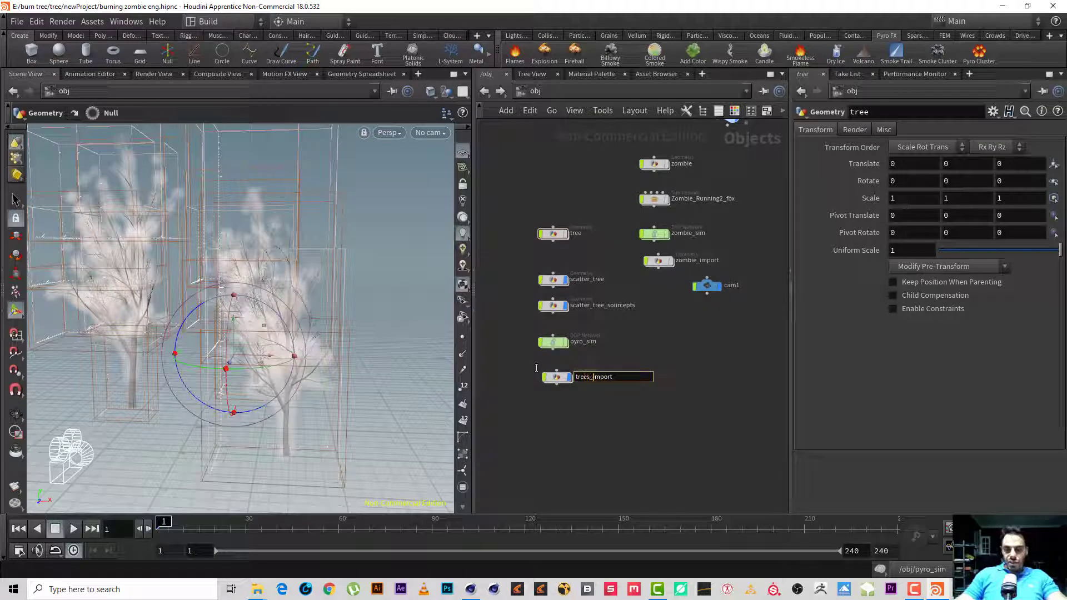
- Rename the pyro_sim DOP network as trees_sim
double_click(578, 342)
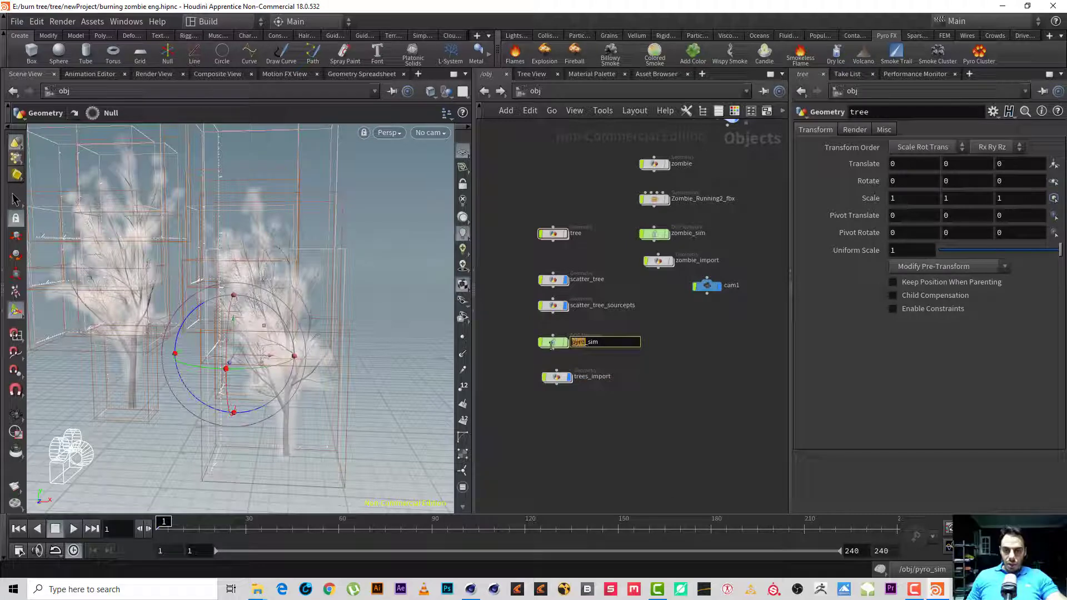
type("tr")
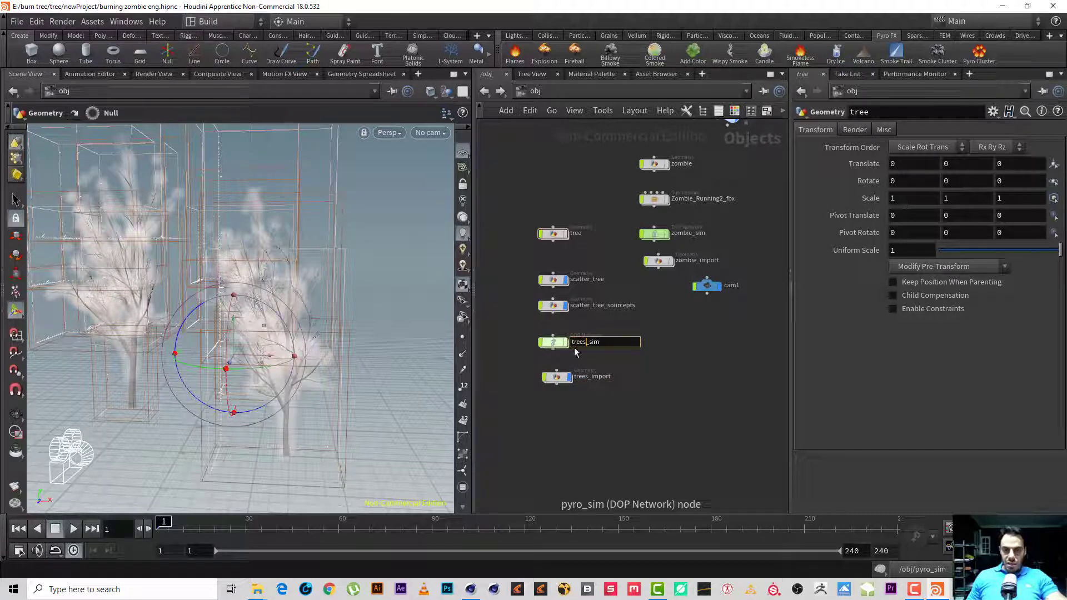
type("ees")
key("Return")
- Shorten the name of the scatter_tree_sourcepts geometry node to tree_sourcepts
double_click(611, 304)
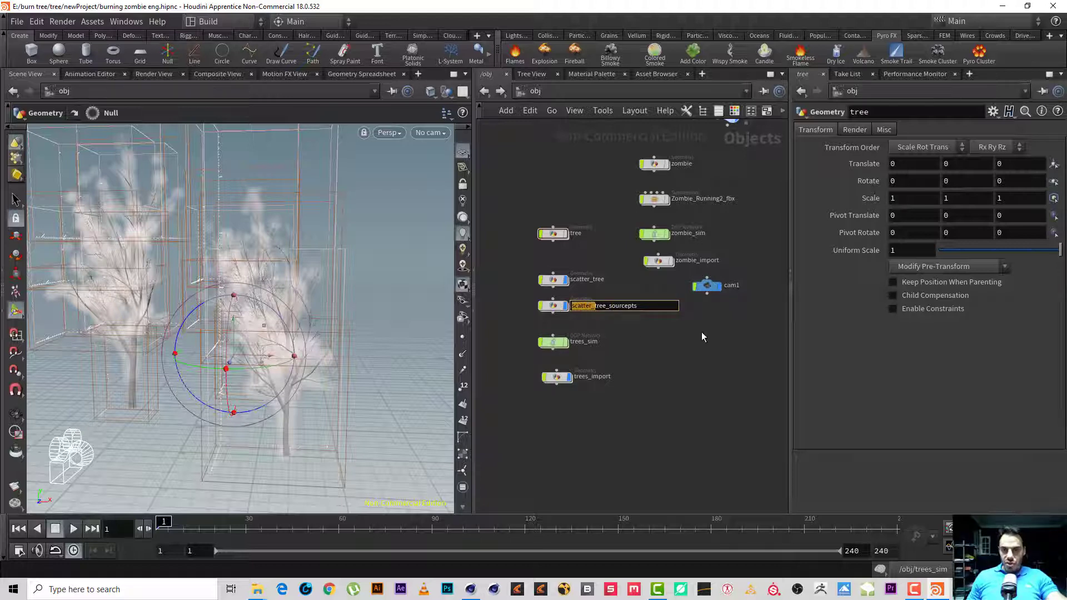
key("BackSpace")
key("Return")
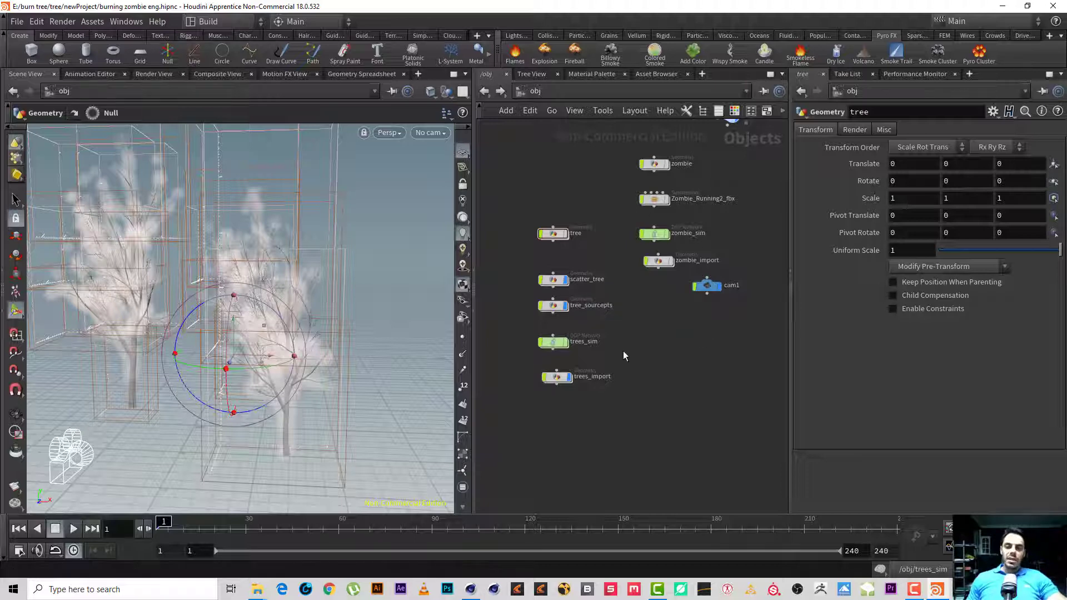
- Look into the tree_sourcepts network and return to the object level
middle_click_drag(608, 318, 625, 307)
left_click(573, 297)
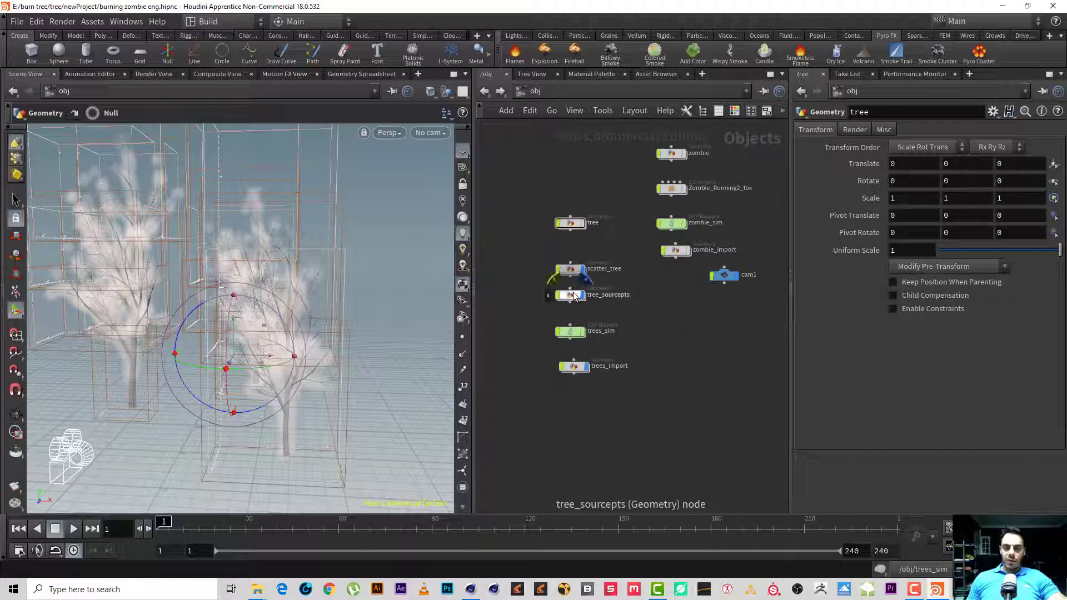
double_click(572, 297)
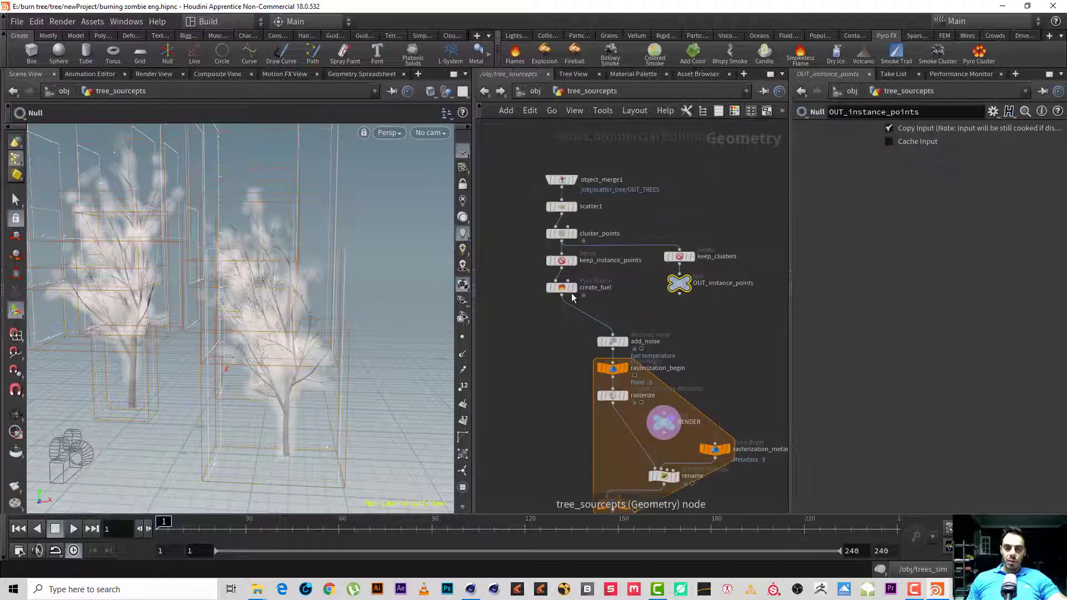
left_click(479, 96)
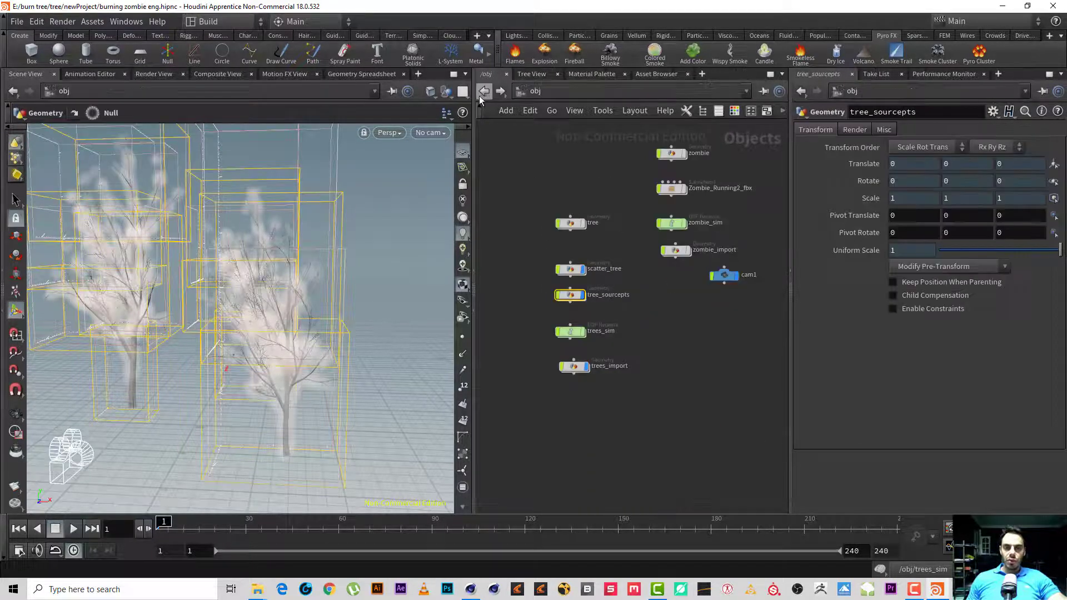
- Open the scatter_tree network and set the viewport to Hide Other Objects, viewing the scattered trees
double_click(574, 271)
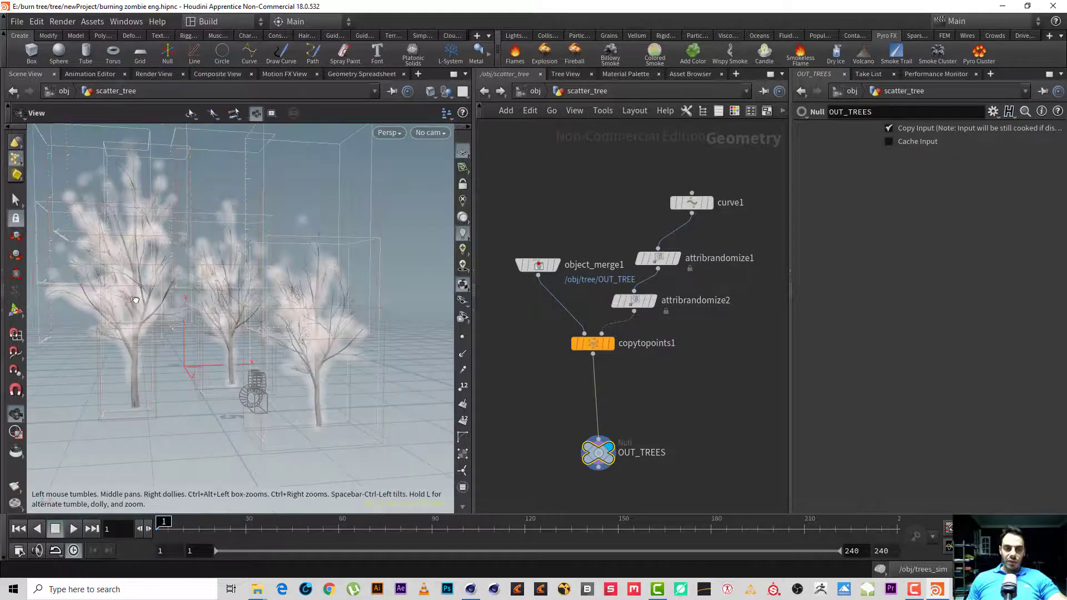
left_click(447, 92)
left_click(489, 135)
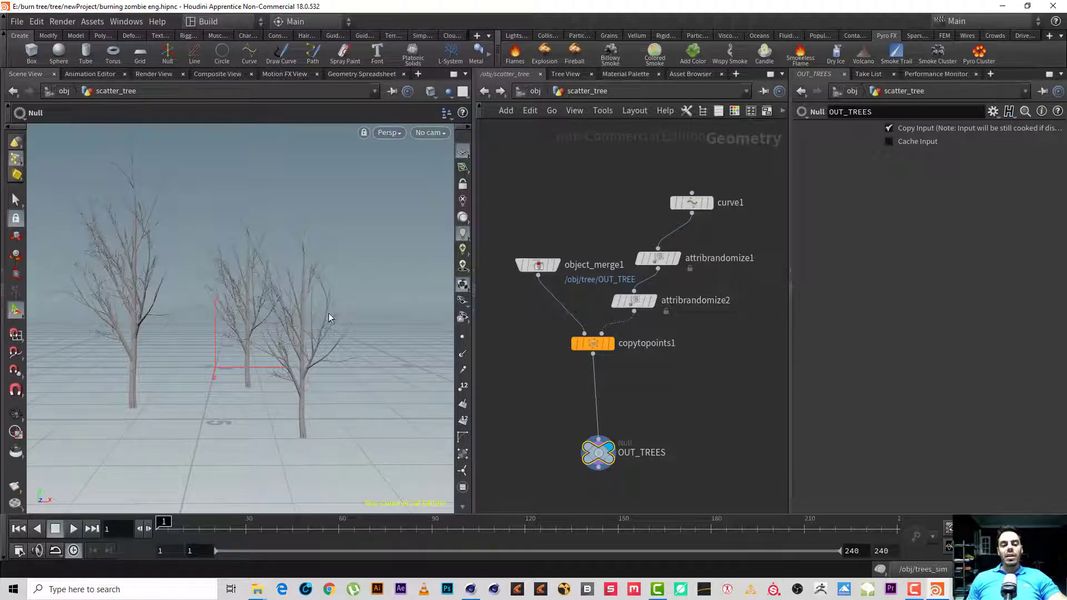
middle_click_drag(663, 375, 676, 309)
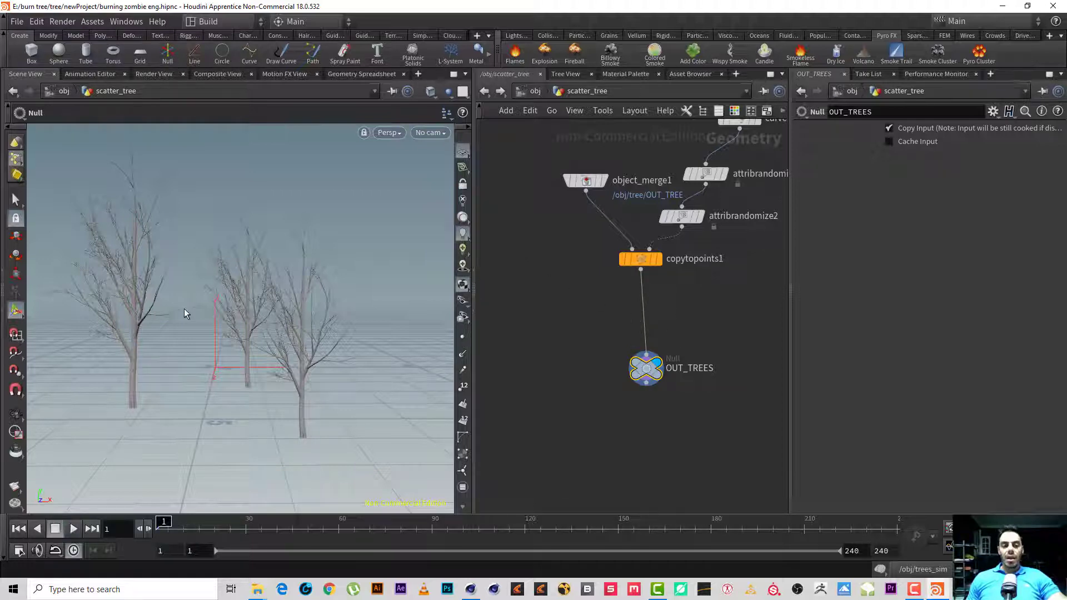
key("Escape")
mouse_move(185, 309)
left_mouse_down()
mouse_move(157, 288)
mouse_move(126, 291)
mouse_move(184, 298)
mouse_move(165, 290)
mouse_move(174, 294)
left_mouse_up()
key("Return")
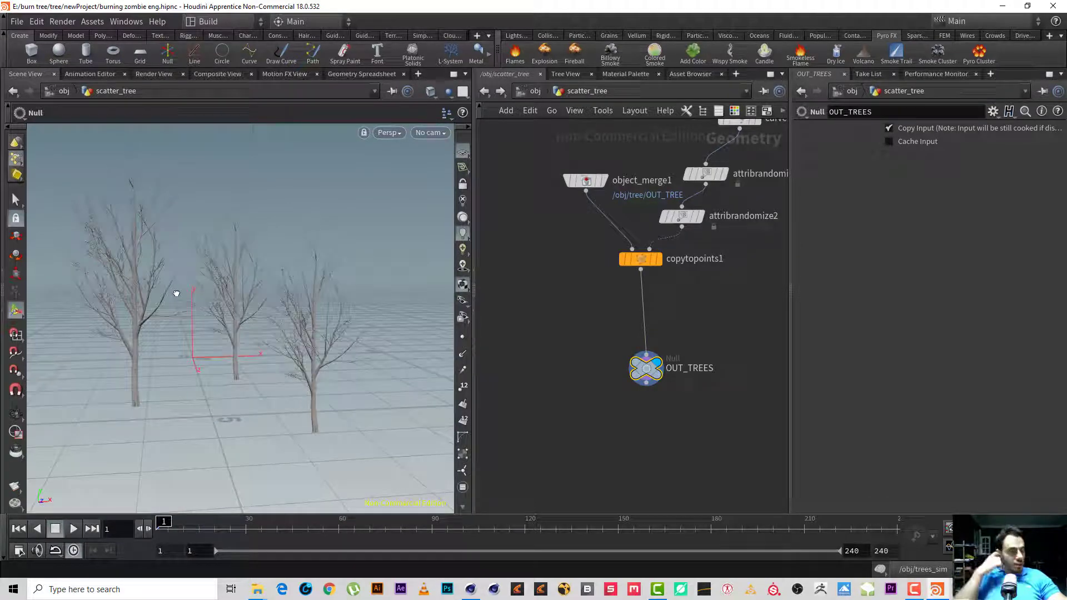
- Examine the node chain inside the tree object and return to the object level
left_click(538, 91)
left_click(589, 250)
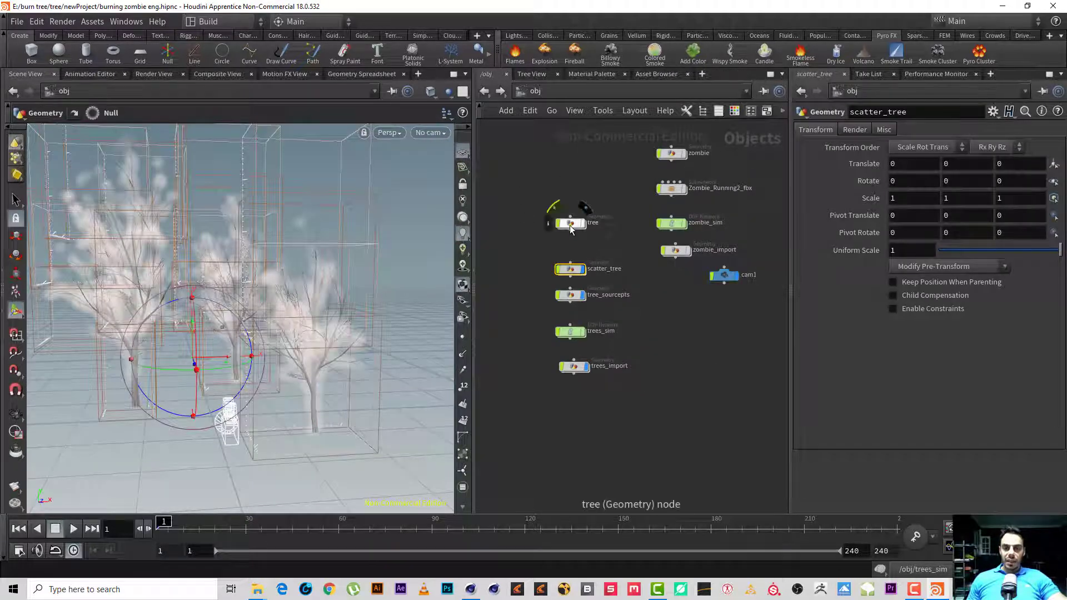
double_click(589, 250)
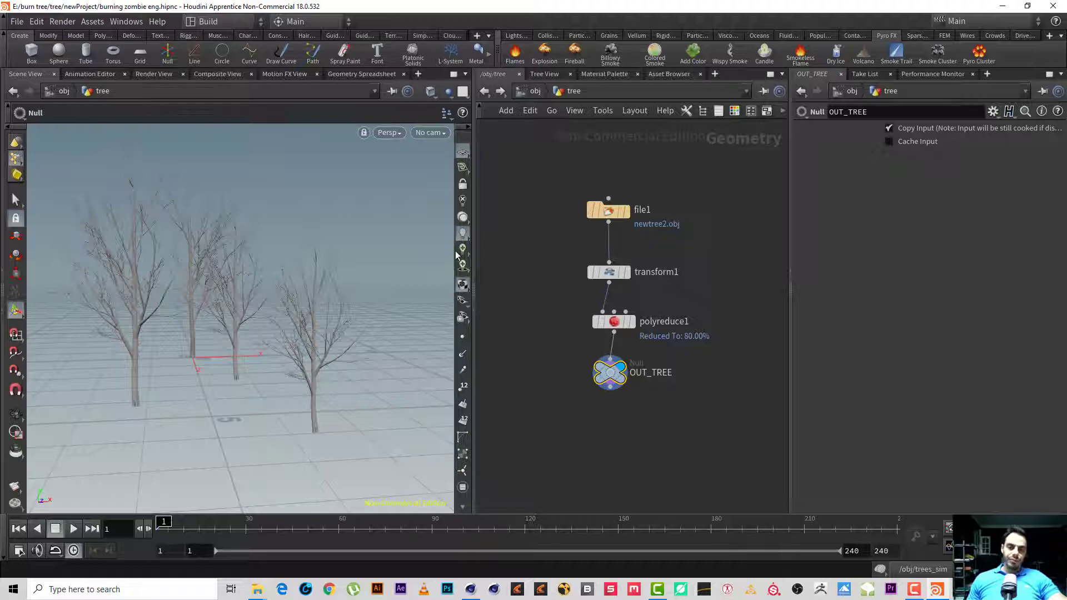
left_click(534, 90)
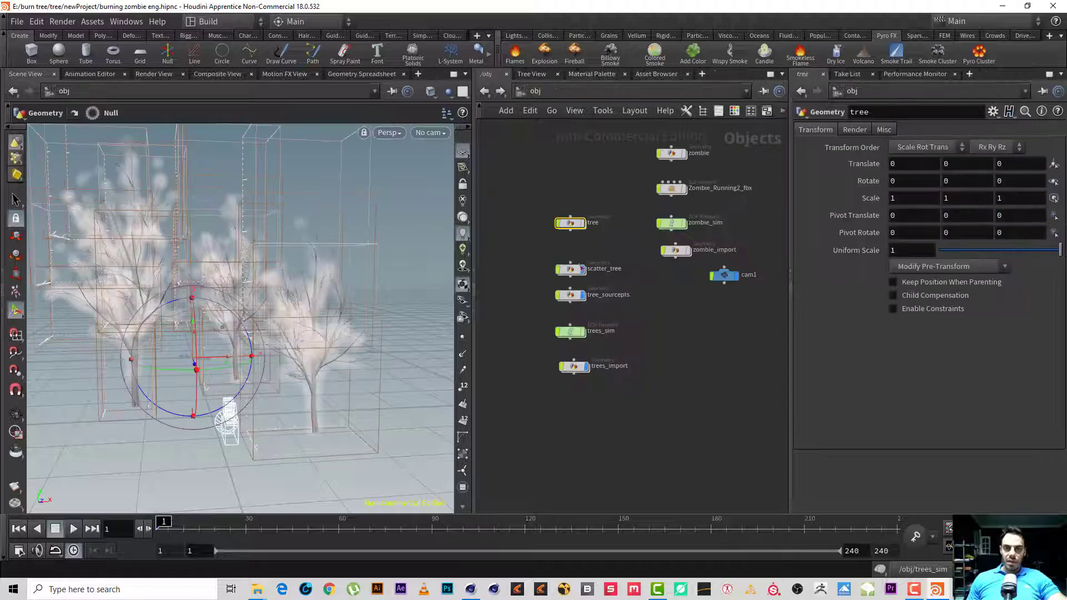
- Reopen the scatter_tree network and move the object_merge1 node farther from copytopoints1
double_click(567, 264)
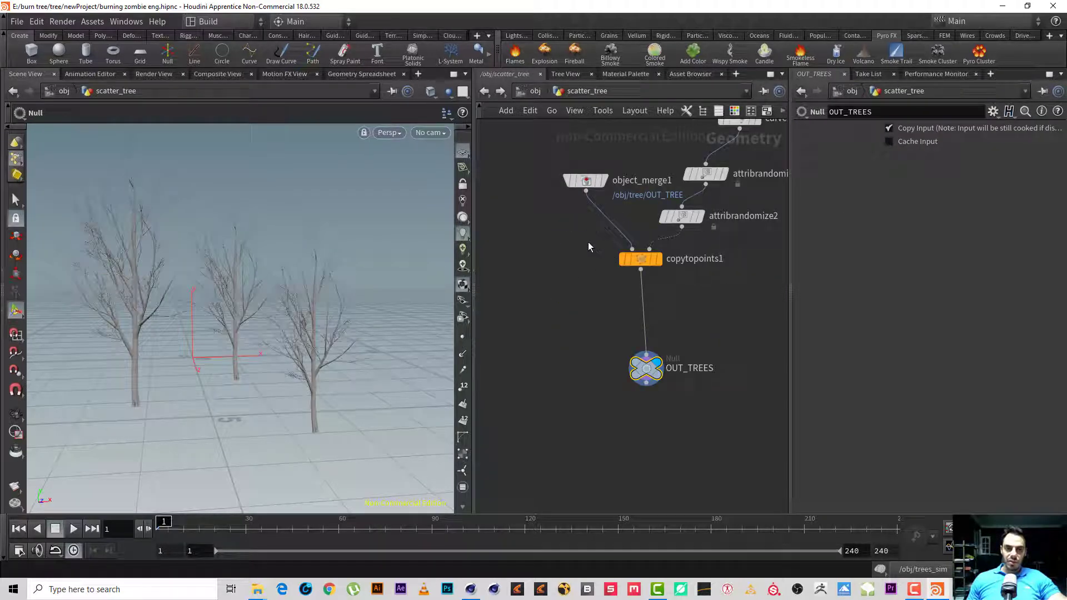
mouse_move(548, 244)
middle_mouse_down()
mouse_move(559, 249)
mouse_move(552, 242)
middle_mouse_up()
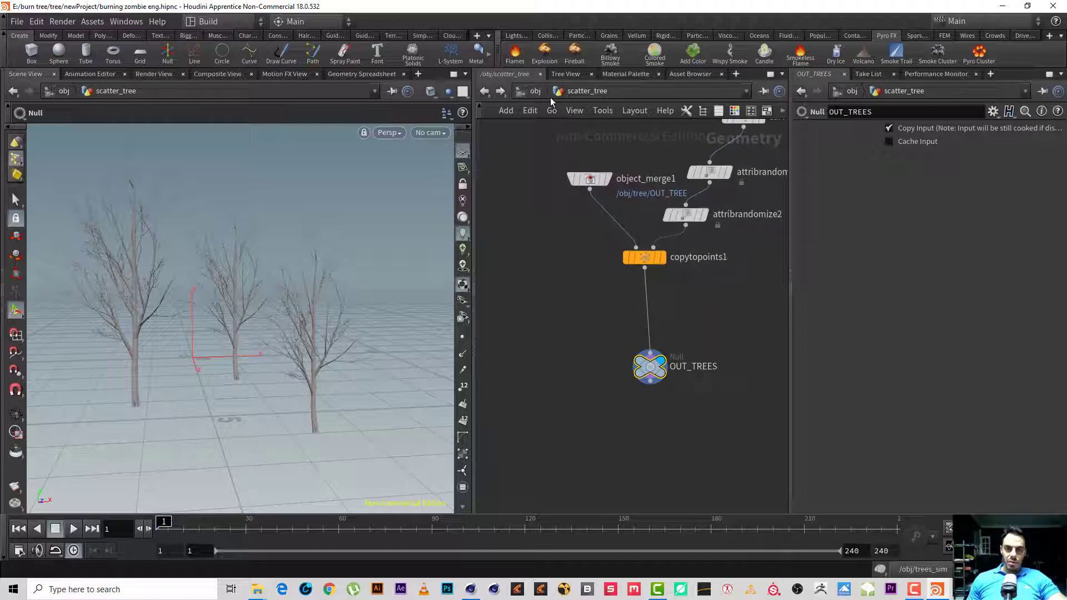
left_click_drag(591, 180, 561, 167)
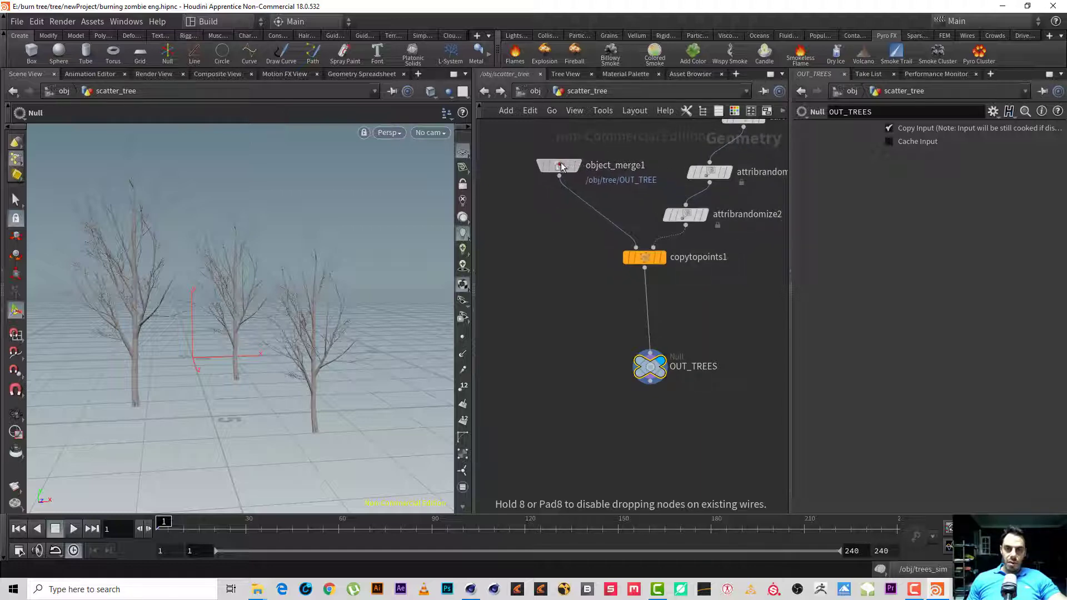
- Add an Attribute Paint node after OUT_TREE inside the tree object's network
left_click(535, 92)
double_click(571, 224)
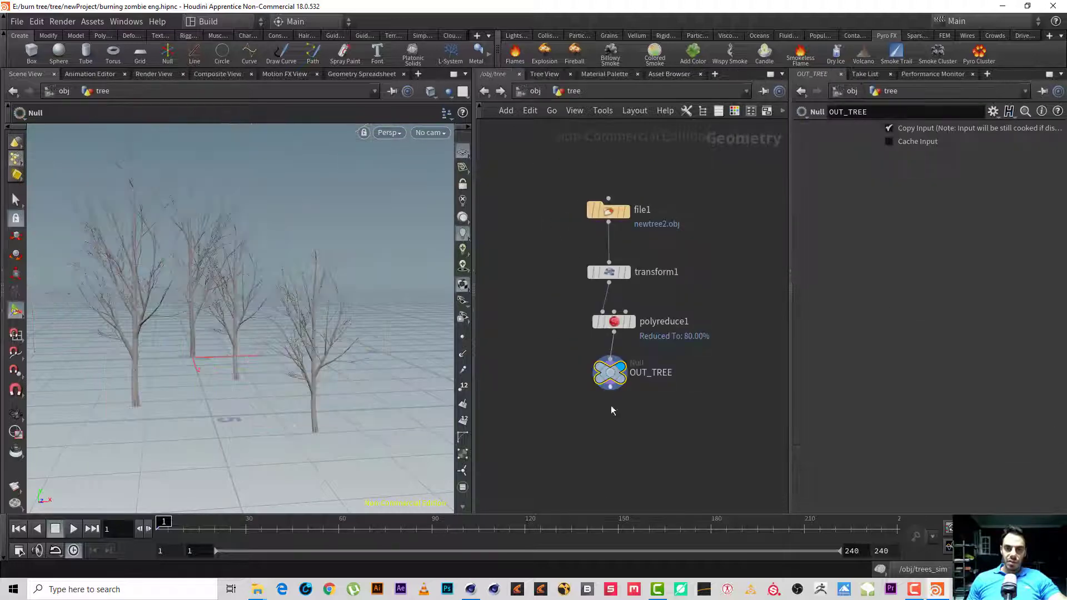
middle_click_drag(612, 411, 610, 298)
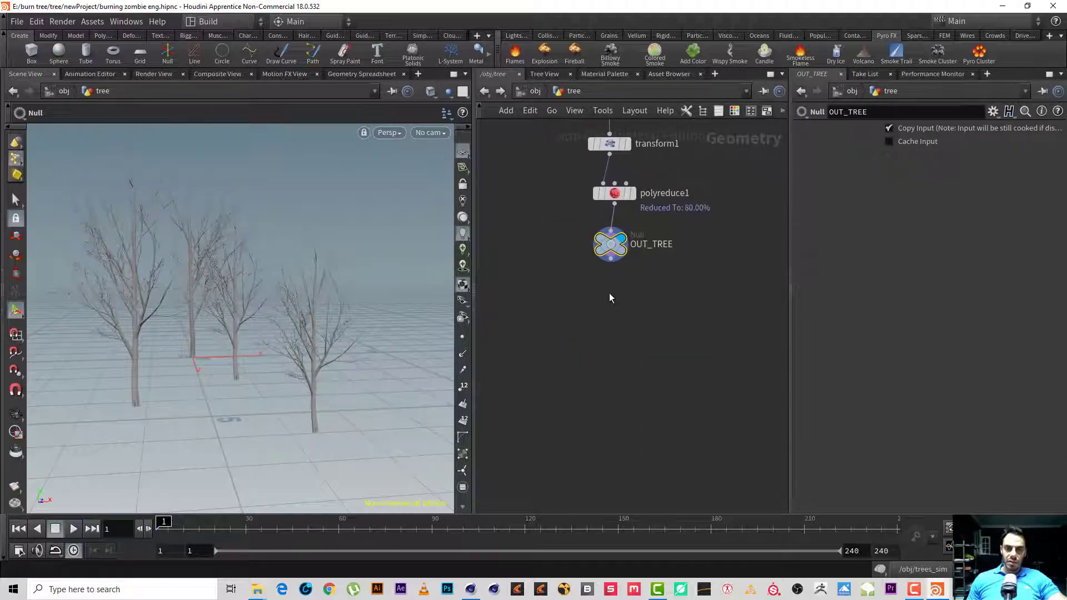
left_click(611, 259)
key("Tab")
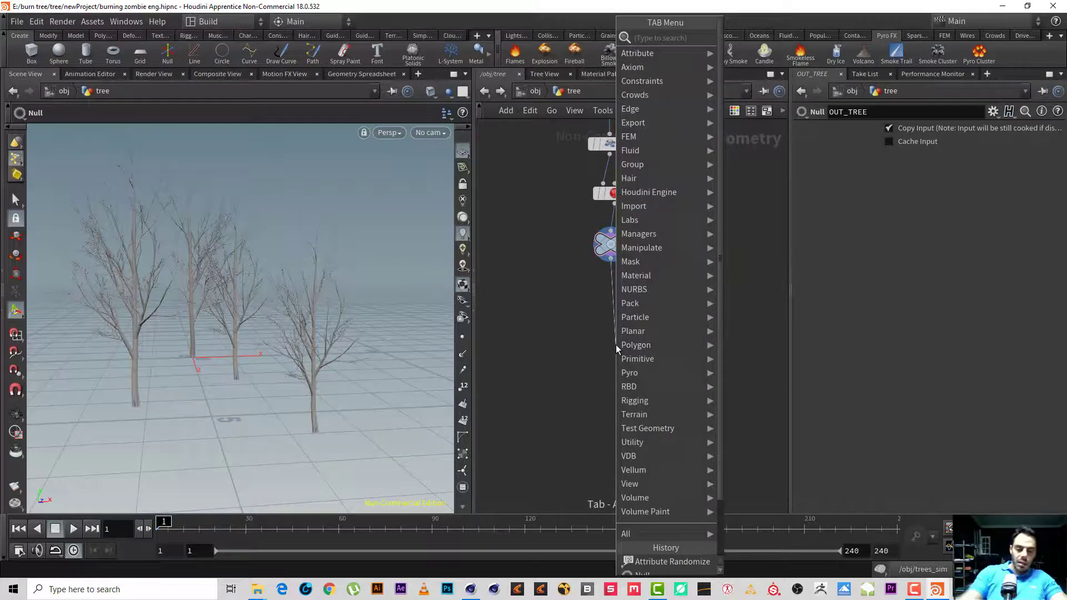
type("pain")
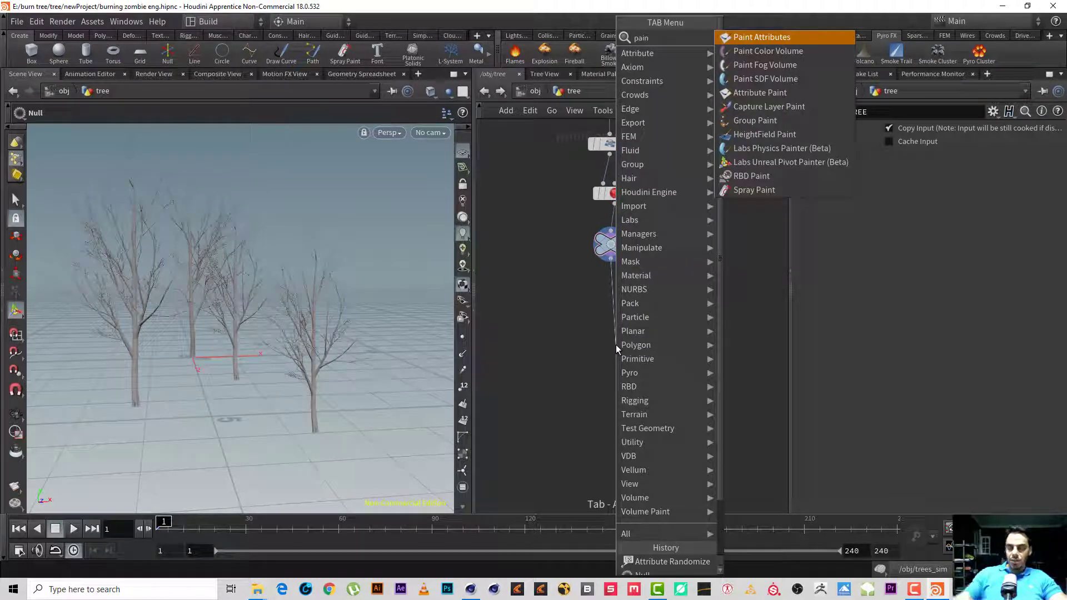
key("Return")
left_click(616, 345)
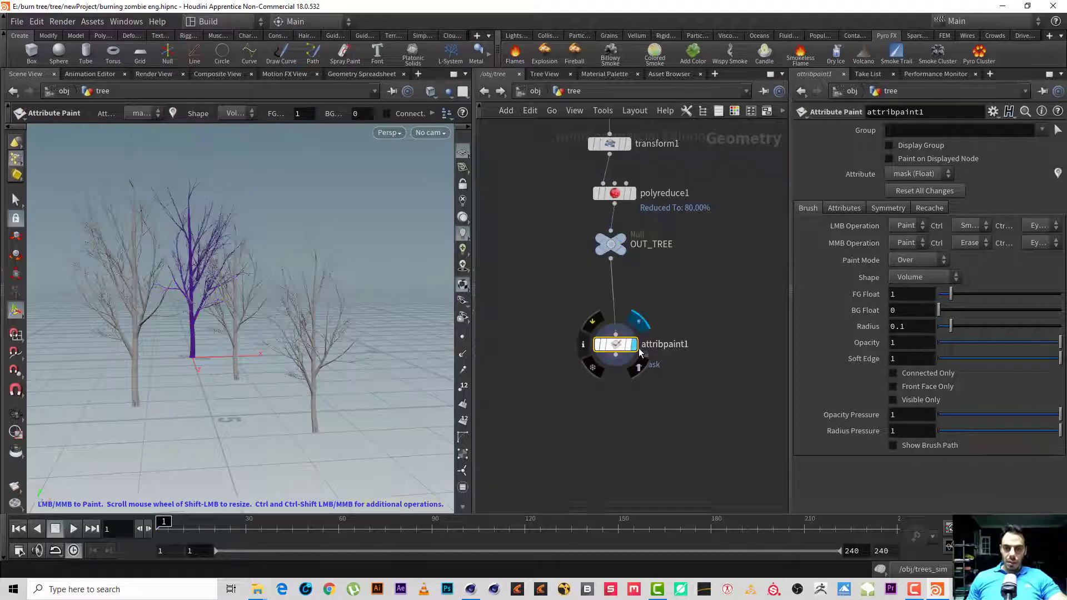
- Move the attribpaint1 node closer to OUT_TREE and reconnect OUT_TREE's output to its input
left_click_drag(607, 340, 604, 304)
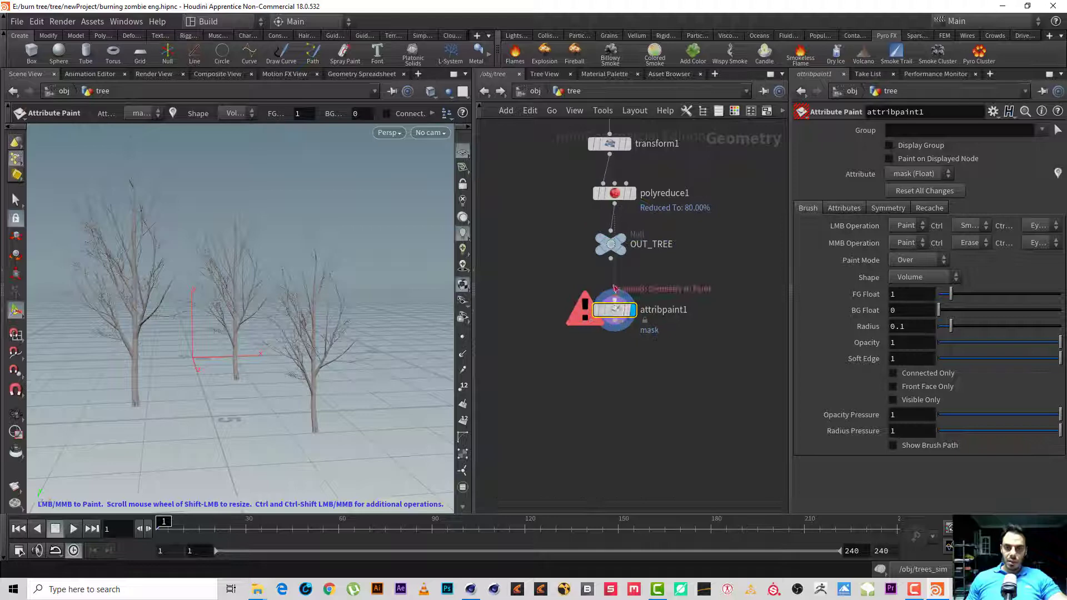
left_click(611, 259)
left_click(614, 293)
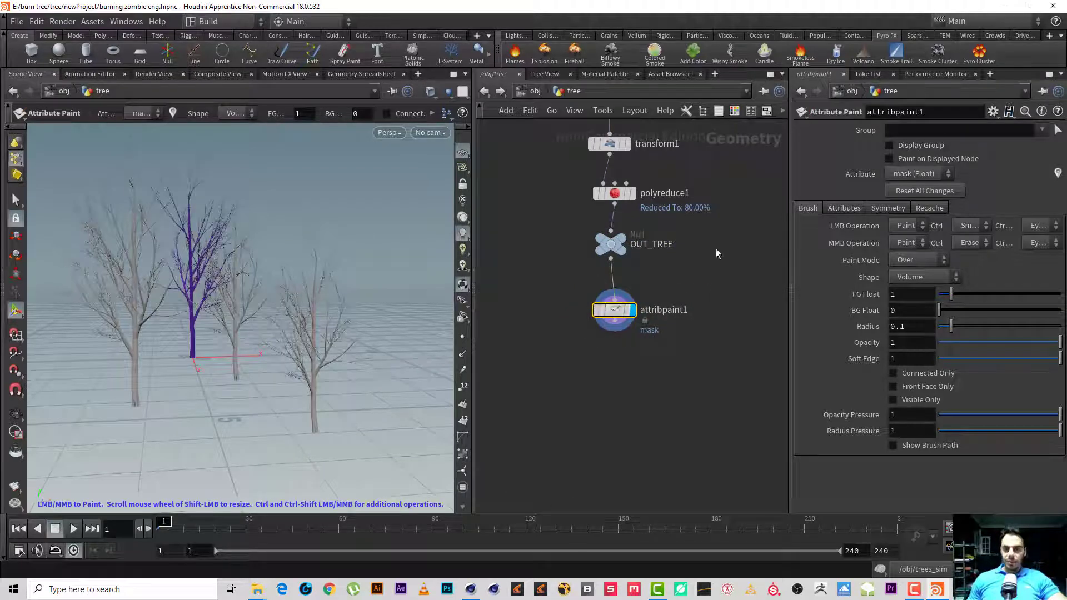
- Apply Hide Other Objects to the tree network's viewport, reopening the tree object and applying the option again
right_click_drag(217, 333, 248, 276, "alt")
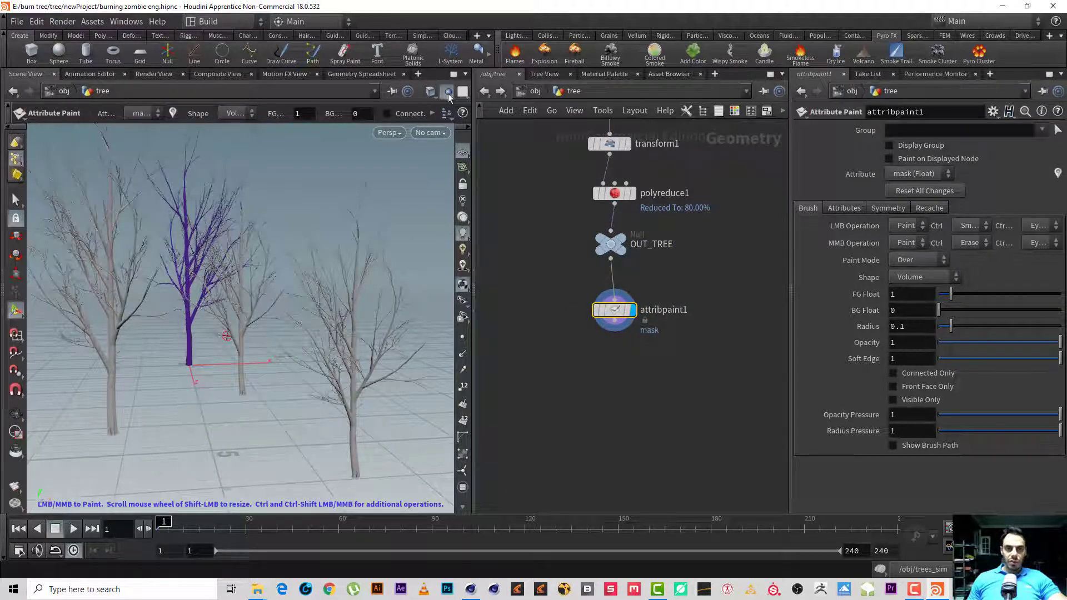
left_click(448, 93)
left_click(464, 136)
middle_click_drag(680, 284, 676, 374)
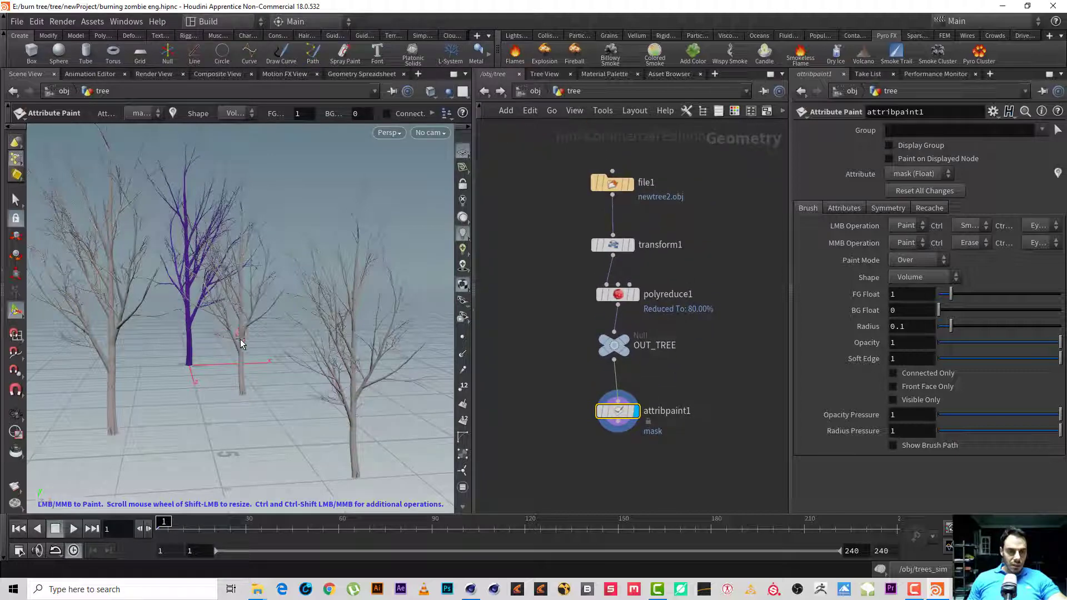
left_click_drag(240, 339, 203, 322, "alt")
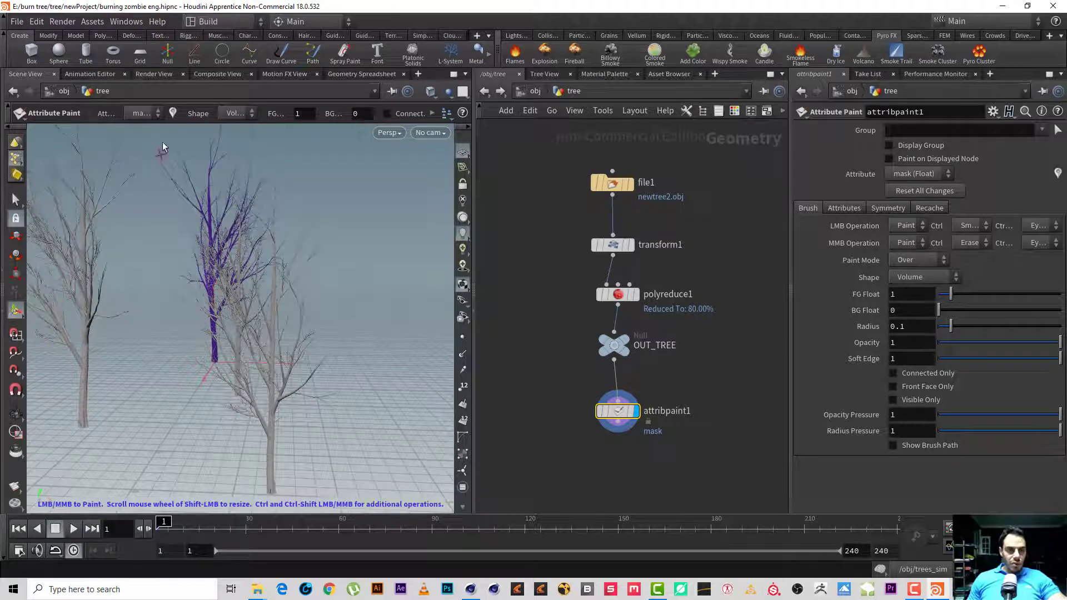
left_click(64, 90)
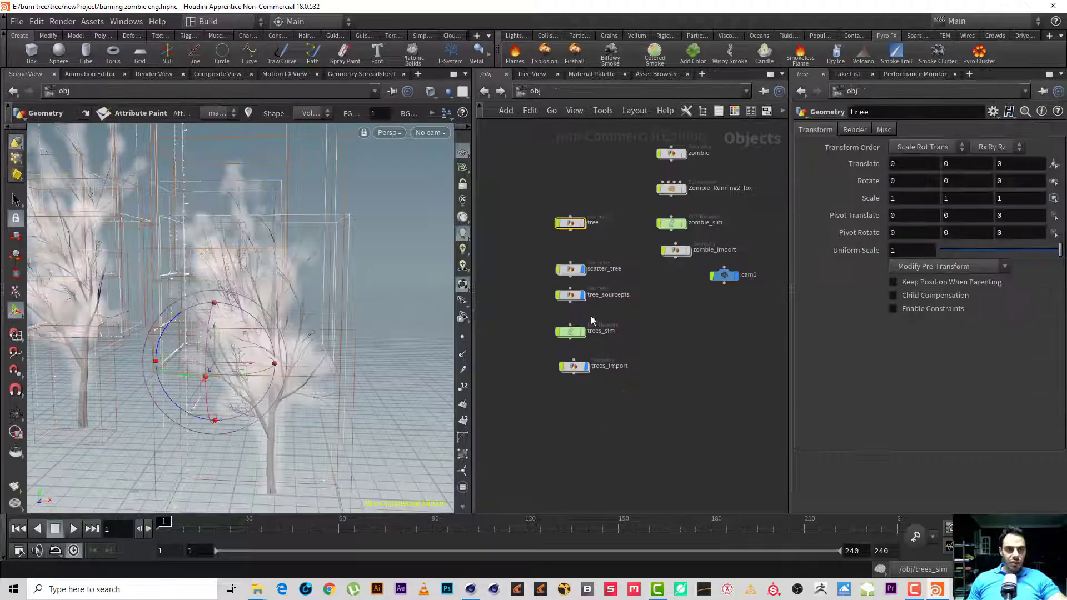
double_click(570, 223)
left_click(463, 151)
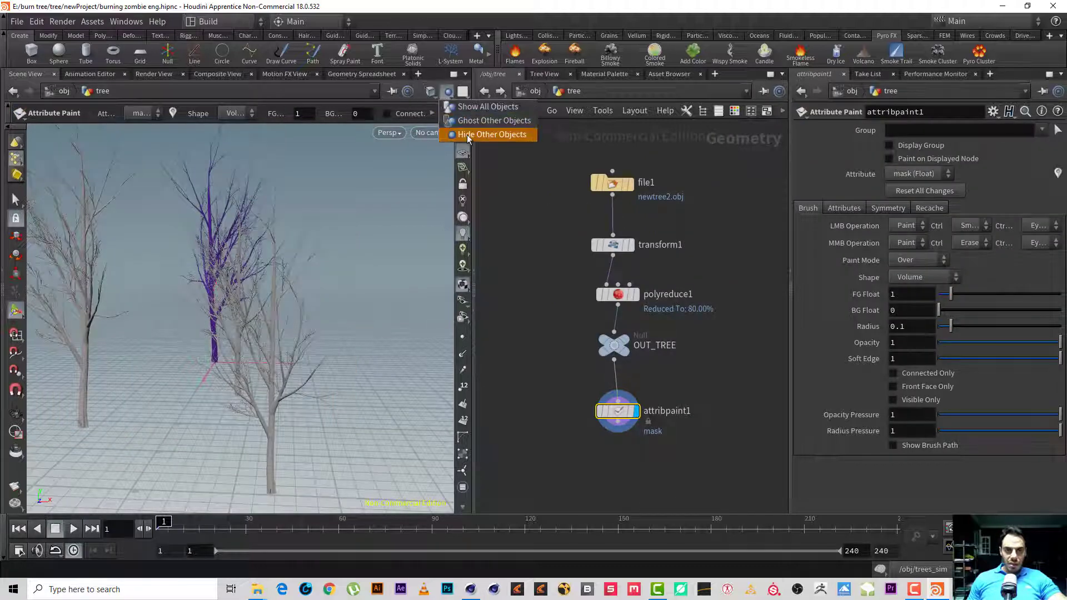
left_click(469, 137)
key("Escape")
- Paint the mask attribute with value 1 along the middle of the tree's trunk and its inner branches
mouse_move(183, 281)
left_mouse_down()
mouse_move(219, 285)
mouse_move(167, 293)
mouse_move(228, 347)
mouse_move(130, 322)
mouse_move(74, 339)
left_mouse_up()
left_click_drag(177, 318, 418, 320)
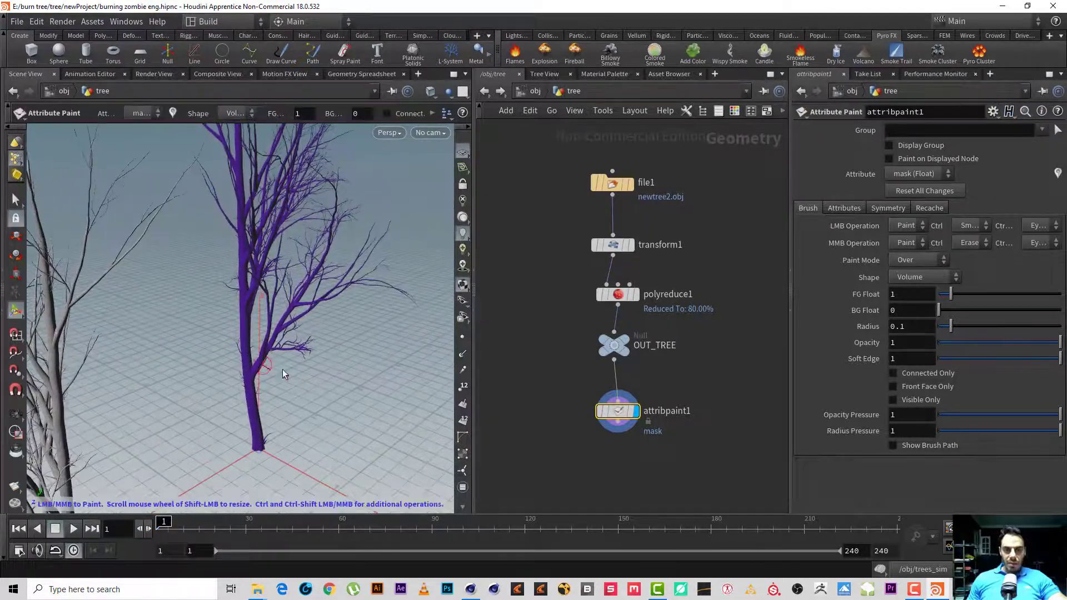
mouse_move(282, 369)
left_mouse_down()
mouse_move(215, 295)
mouse_move(168, 361)
mouse_move(116, 244)
left_mouse_up()
key("Return")
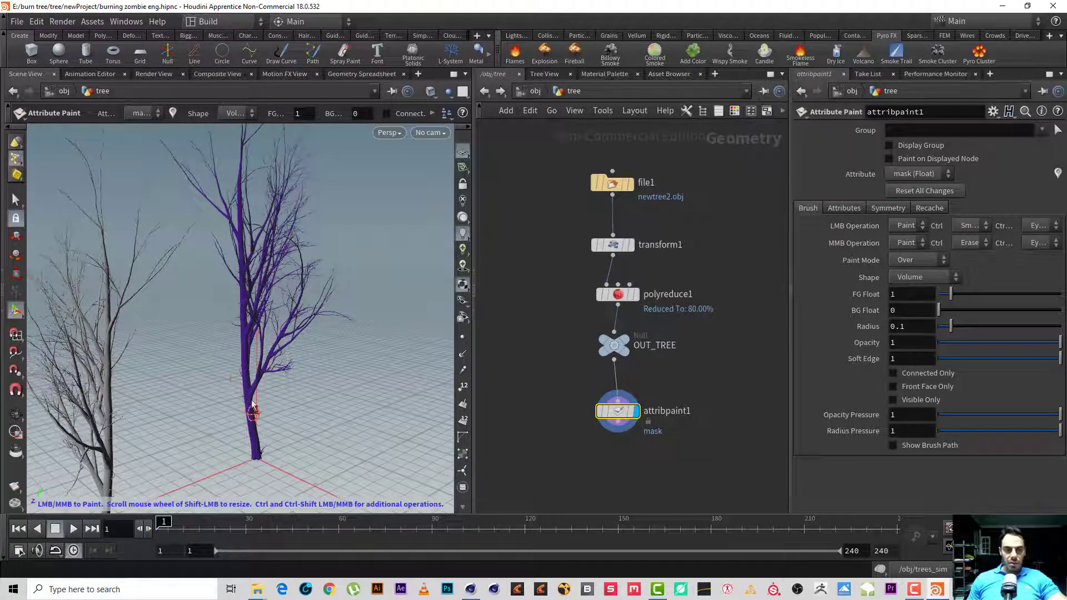
left_click_drag(251, 416, 250, 391)
mouse_move(265, 297)
left_mouse_down()
mouse_move(247, 328)
mouse_move(245, 226)
mouse_move(249, 361)
mouse_move(256, 274)
left_mouse_up()
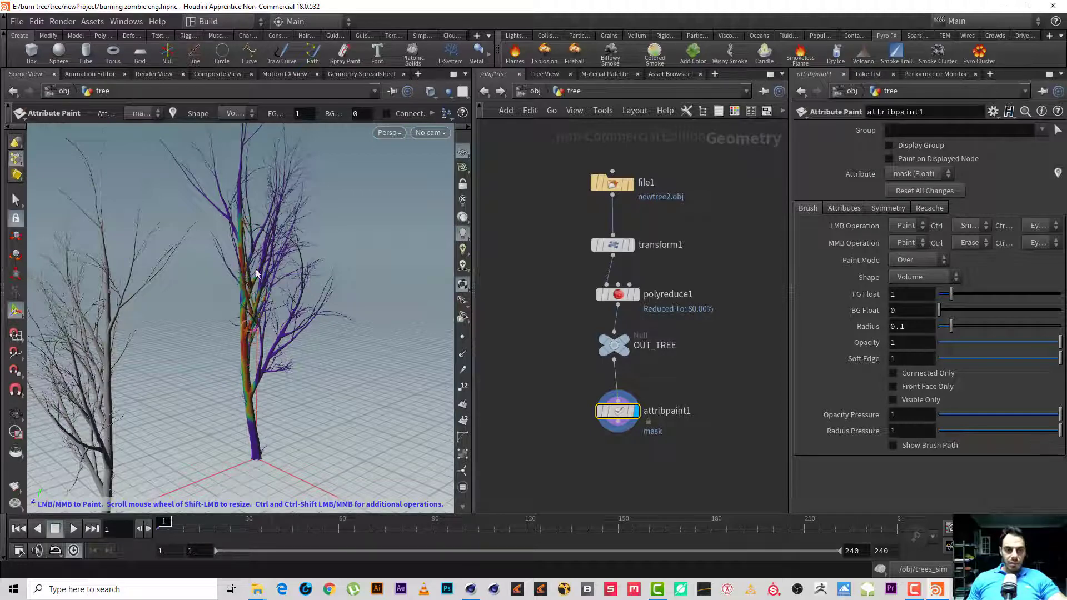
- Extend the painted mask to the lower trunk, upper trunk and main branches, covering the tree from several sides
mouse_move(267, 358)
left_mouse_down()
mouse_move(284, 336)
mouse_move(244, 411)
mouse_move(239, 234)
mouse_move(250, 297)
mouse_move(266, 294)
mouse_move(243, 316)
left_mouse_up()
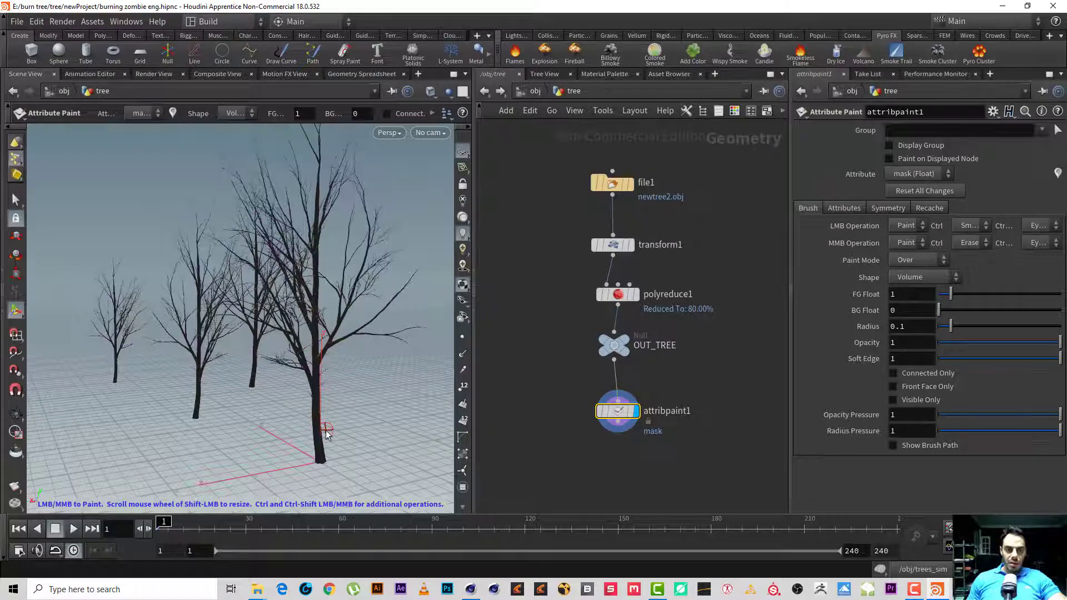
mouse_move(329, 428)
left_mouse_down("alt")
mouse_move(374, 376)
mouse_move(552, 370)
mouse_move(326, 419)
left_mouse_up("alt")
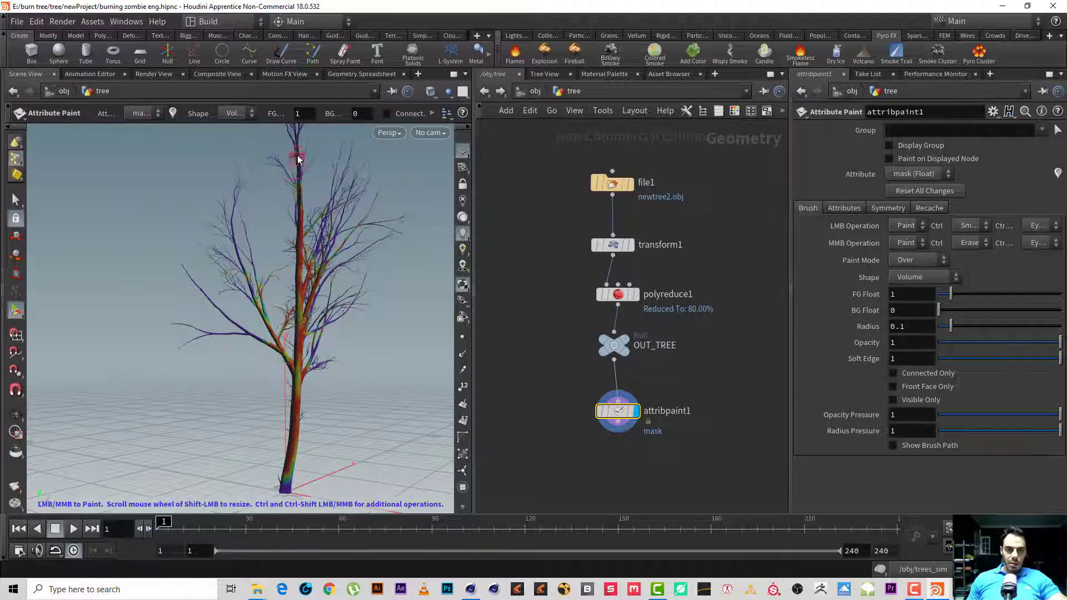
left_click_drag(331, 172, 305, 245, "alt")
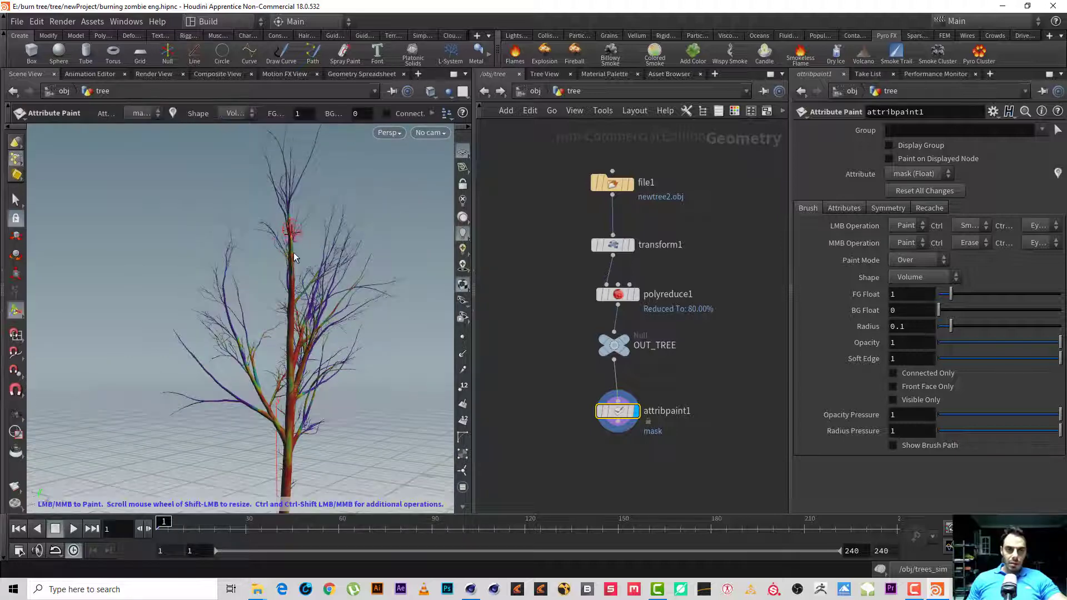
left_click_drag(270, 289, 221, 274)
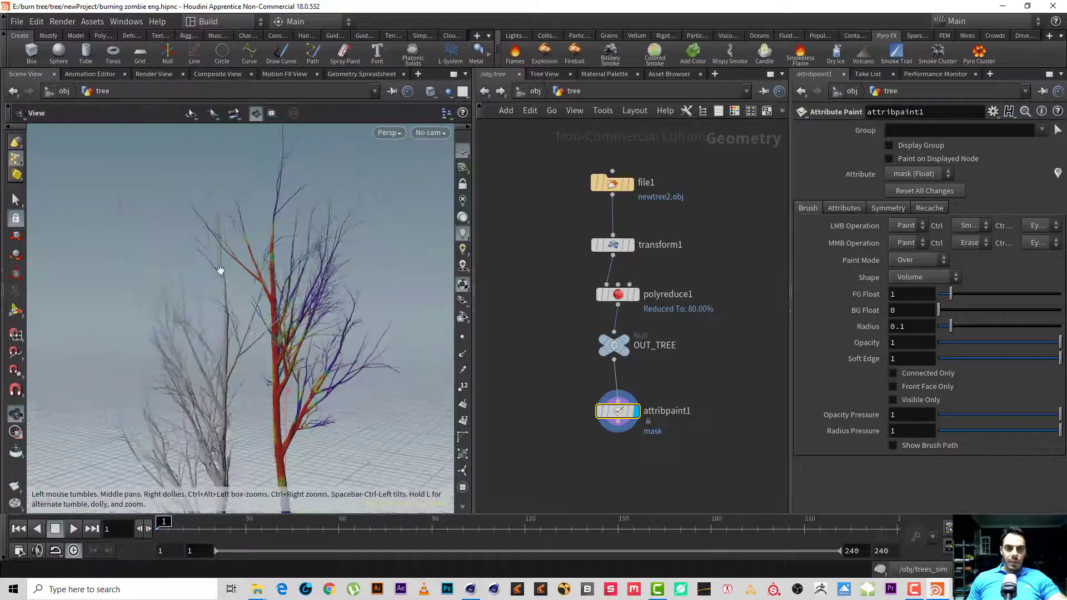
key("Return")
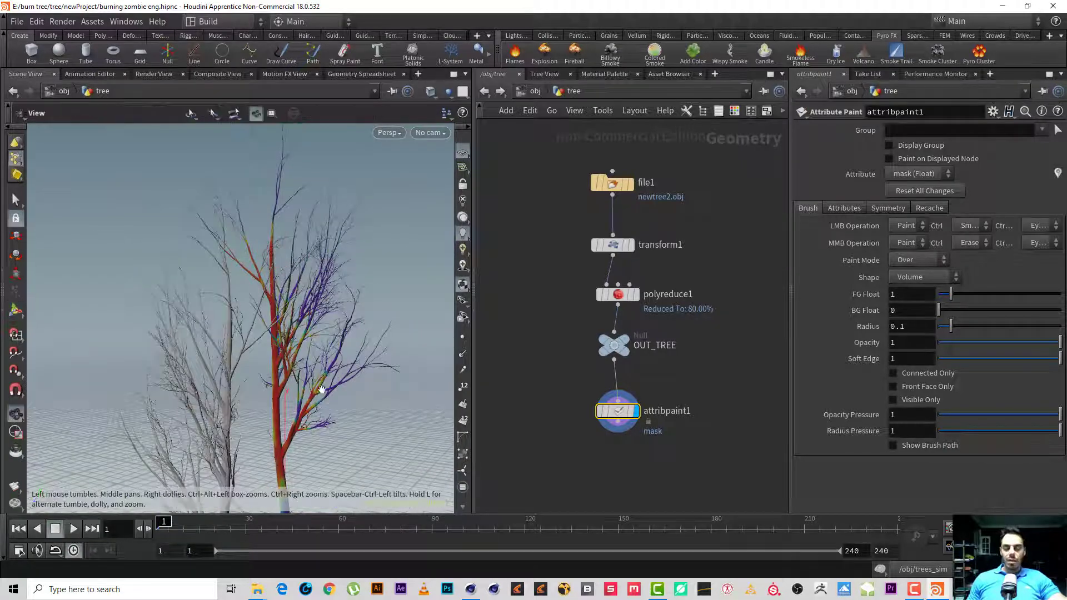
mouse_move(320, 390)
left_mouse_down("alt")
mouse_move(388, 381)
mouse_move(198, 398)
mouse_move(321, 374)
left_mouse_up("alt")
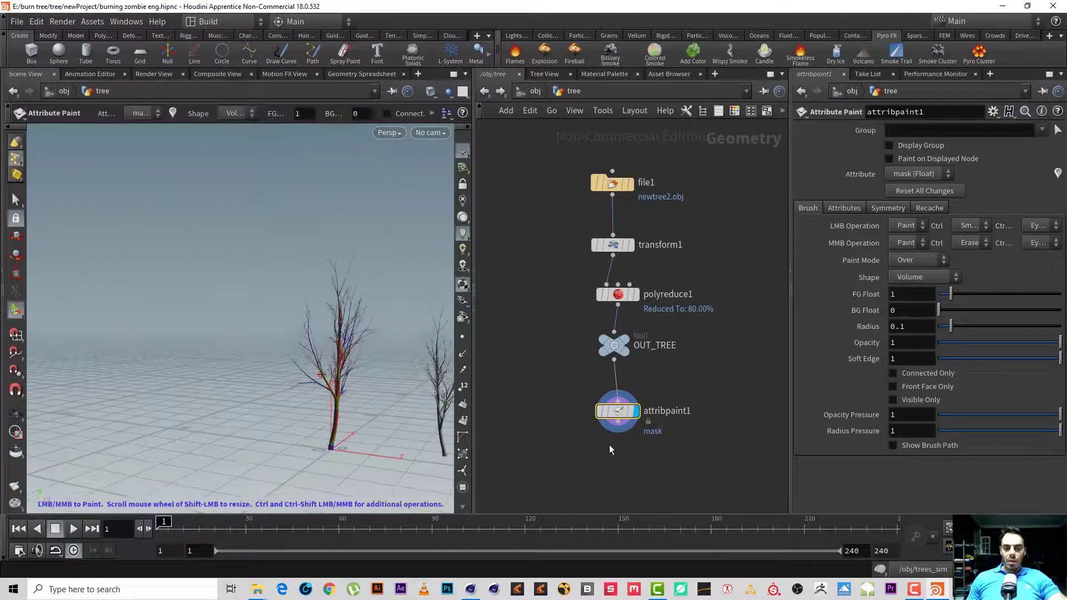
- Add a Scatter node after attribpaint1 and display its output
key("Tab")
type("sca")
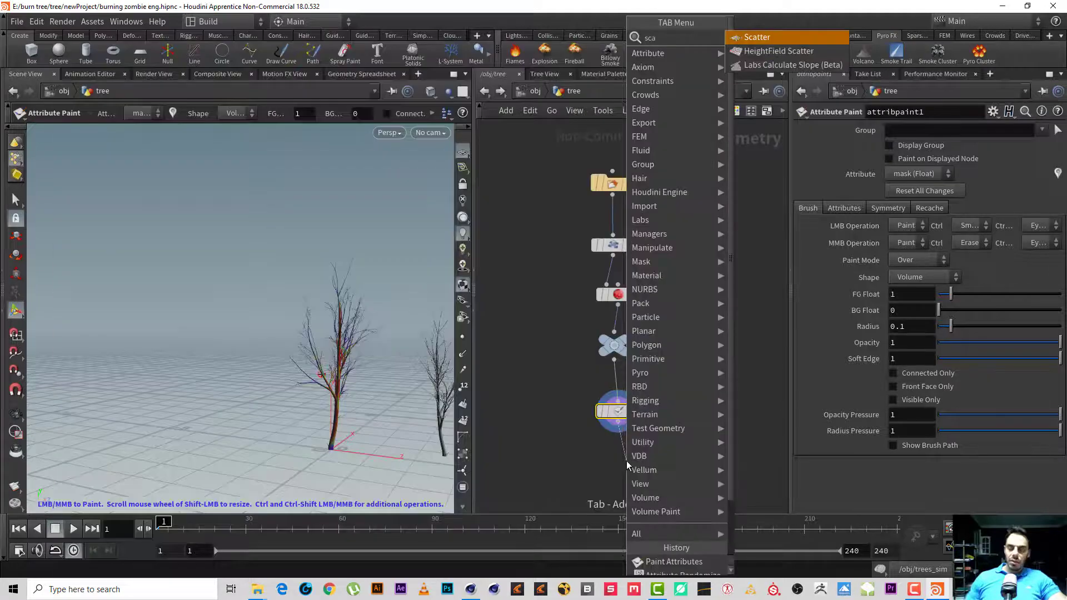
key("Escape")
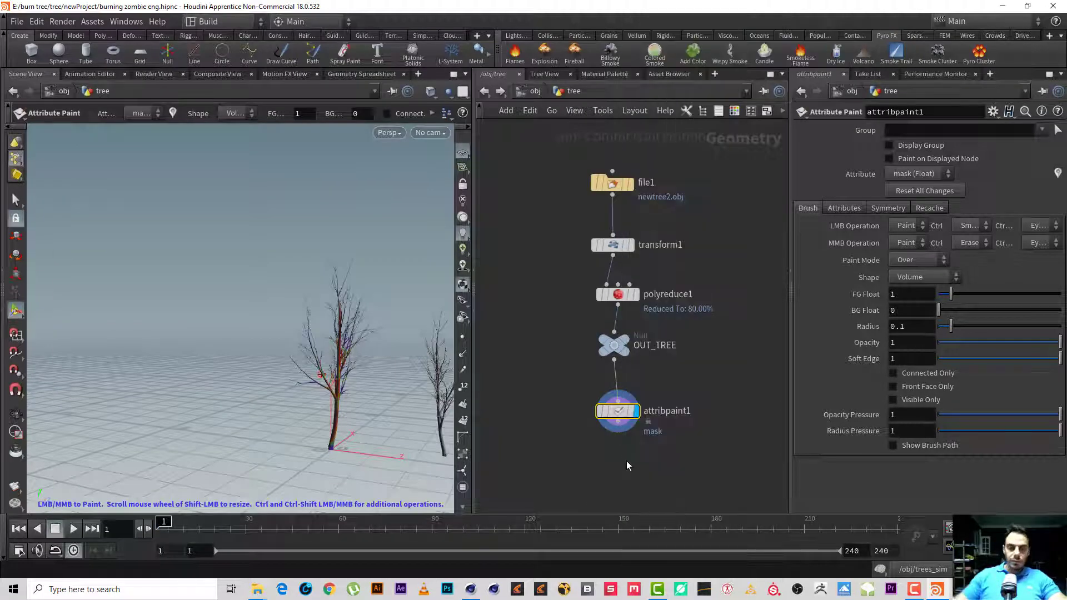
left_click(627, 463)
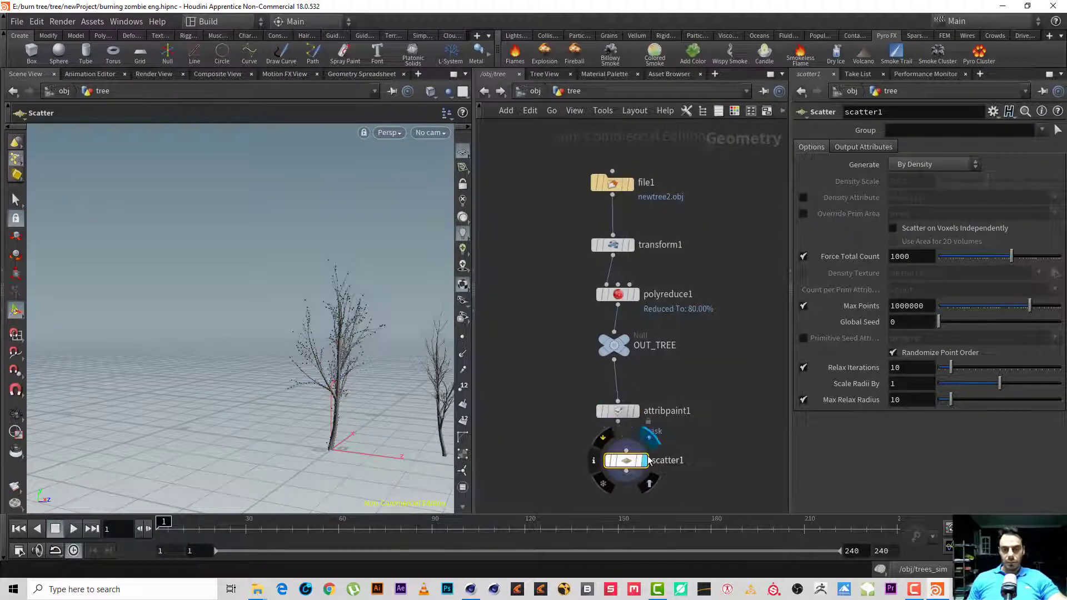
- Enable the scatter1 node's Density Attribute and set it to mask
middle_click_drag(279, 363, 212, 320, "alt")
right_click_drag(305, 315, 401, 281, "alt")
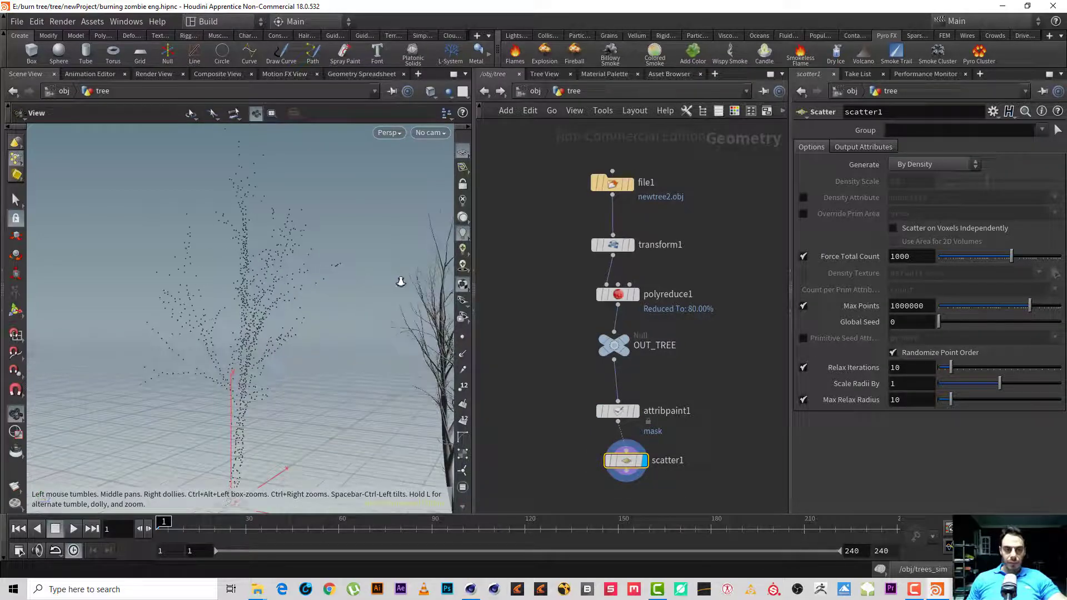
middle_click_drag(204, 322, 223, 328, "alt")
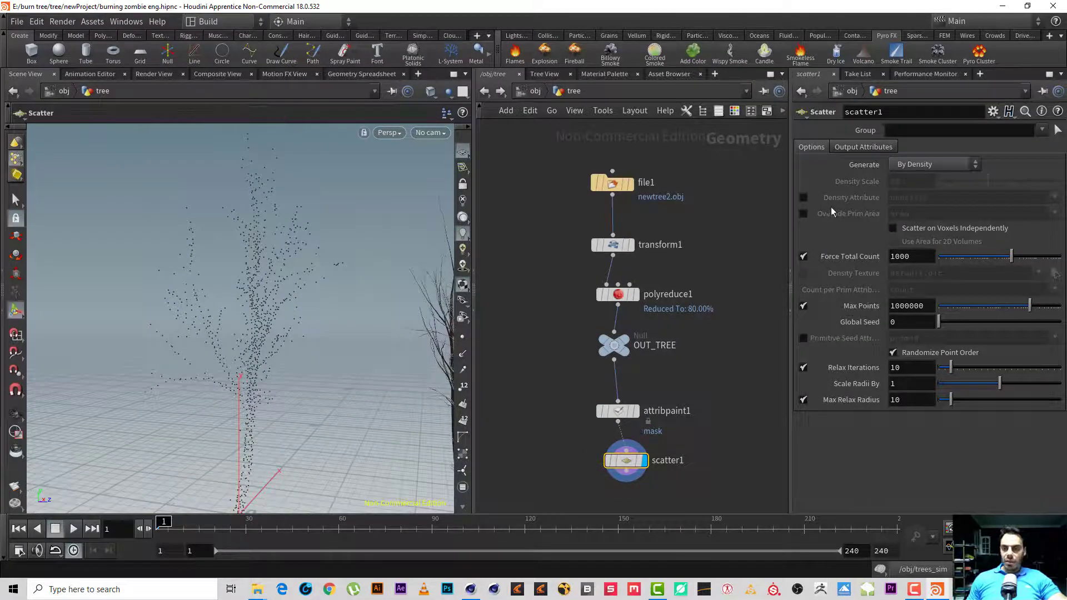
left_click(804, 198)
left_click_drag(903, 191, 701, 156)
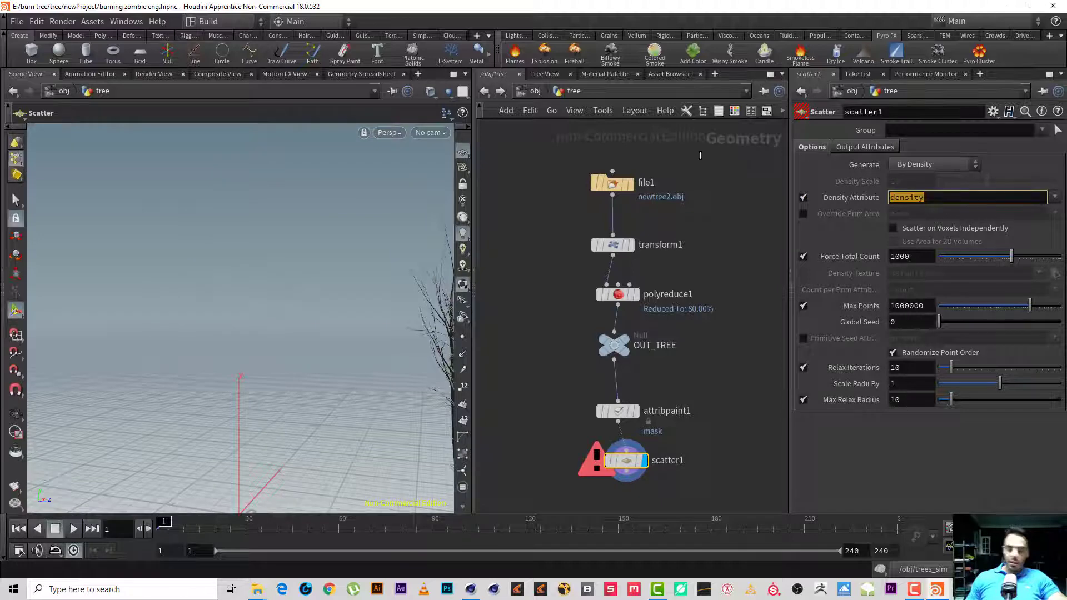
type("mask")
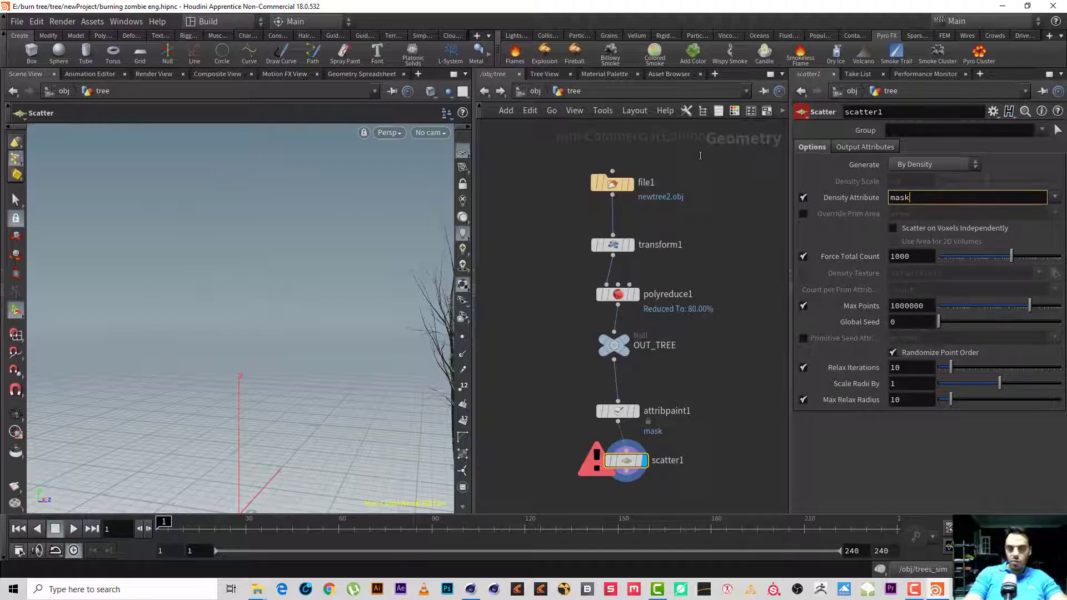
key("Return")
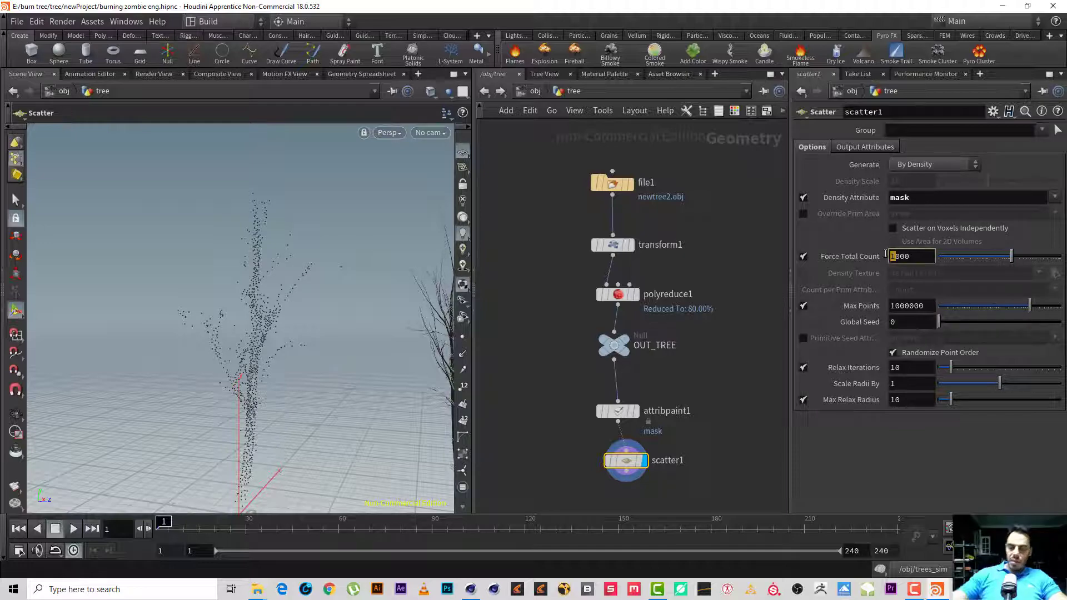
- Set scatter1's Force Total Count to 10000 and inspect the scattered points around the tree
type("0")
key("Return")
key("Escape")
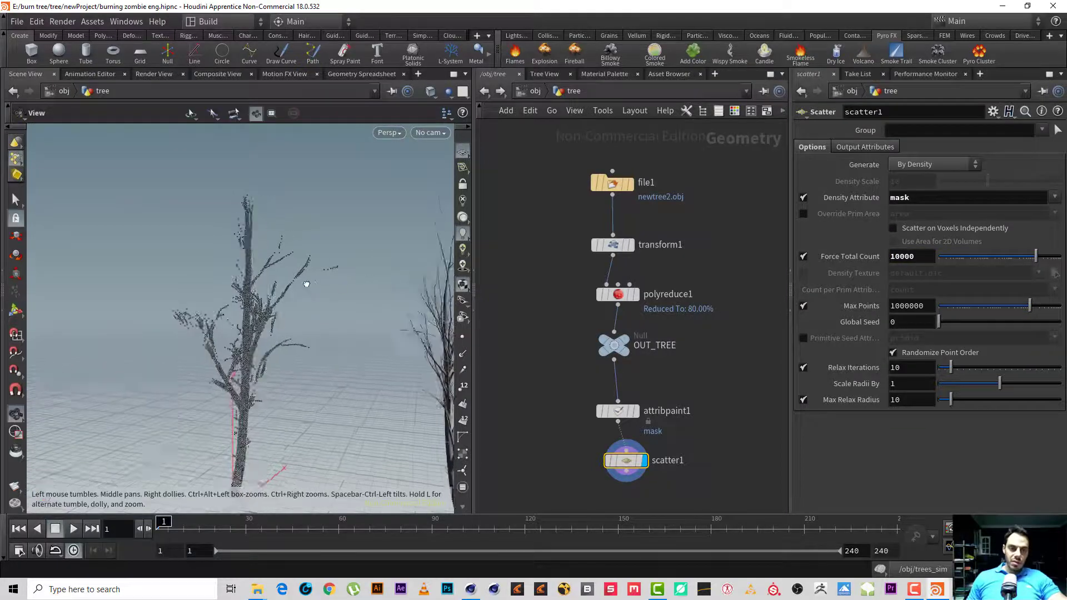
left_click_drag(306, 284, 384, 277)
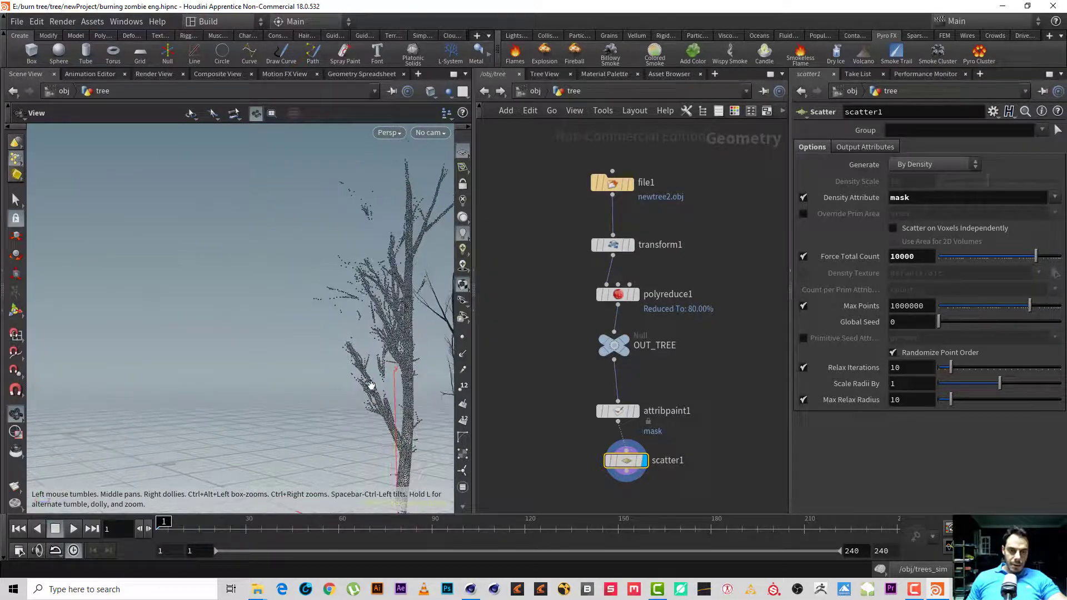
left_click_drag(371, 385, 292, 347)
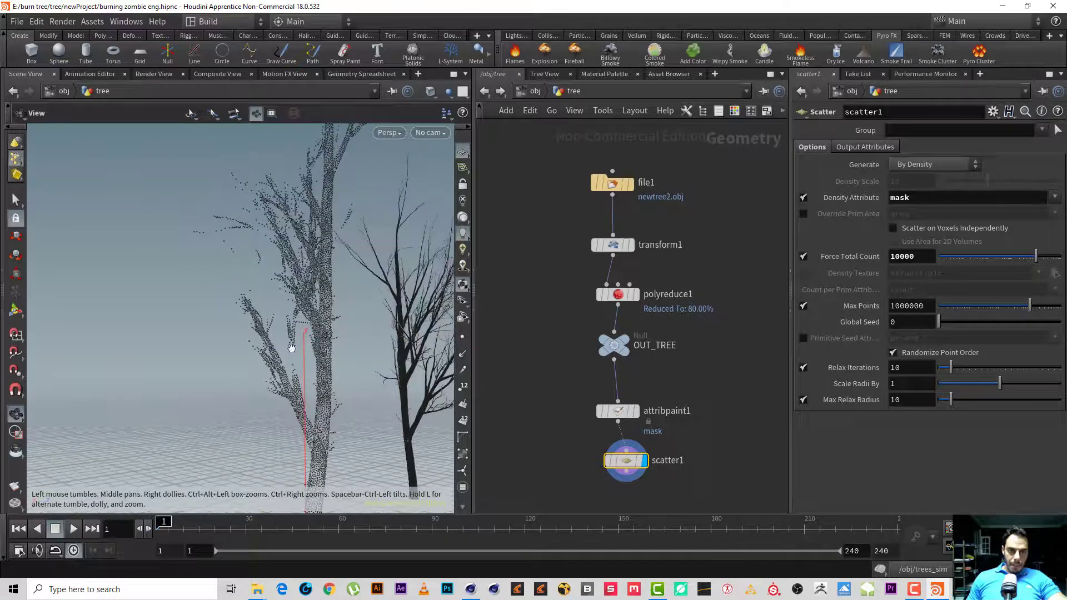
key("Return")
- Paint more mask on the tree's lower side branch through attribpaint1, then return to the scatter1 node
left_click(617, 411)
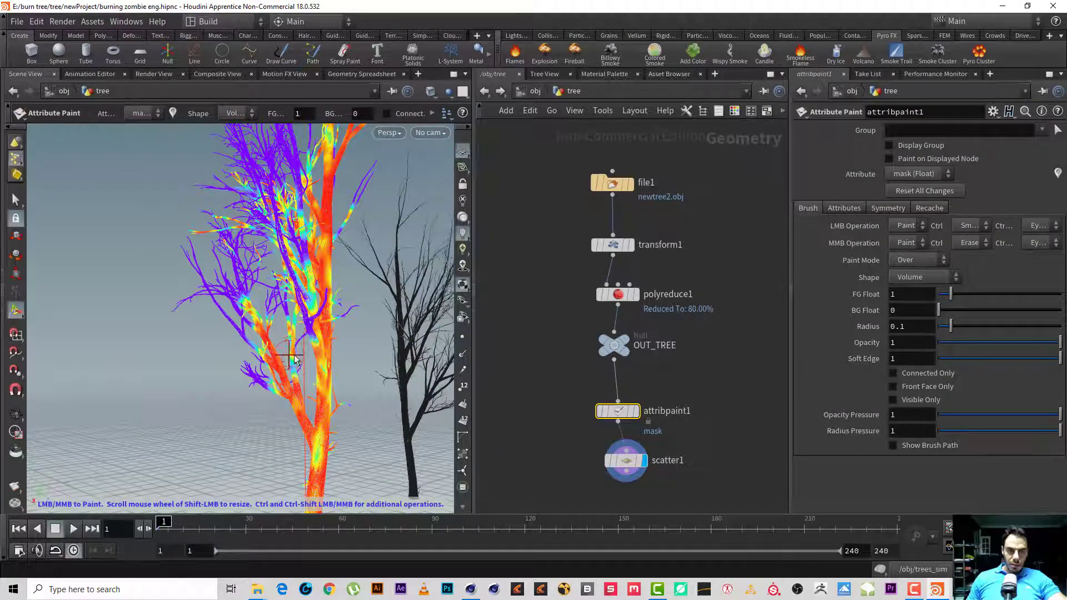
mouse_move(290, 381)
left_mouse_down()
mouse_move(286, 355)
mouse_move(295, 367)
left_mouse_up()
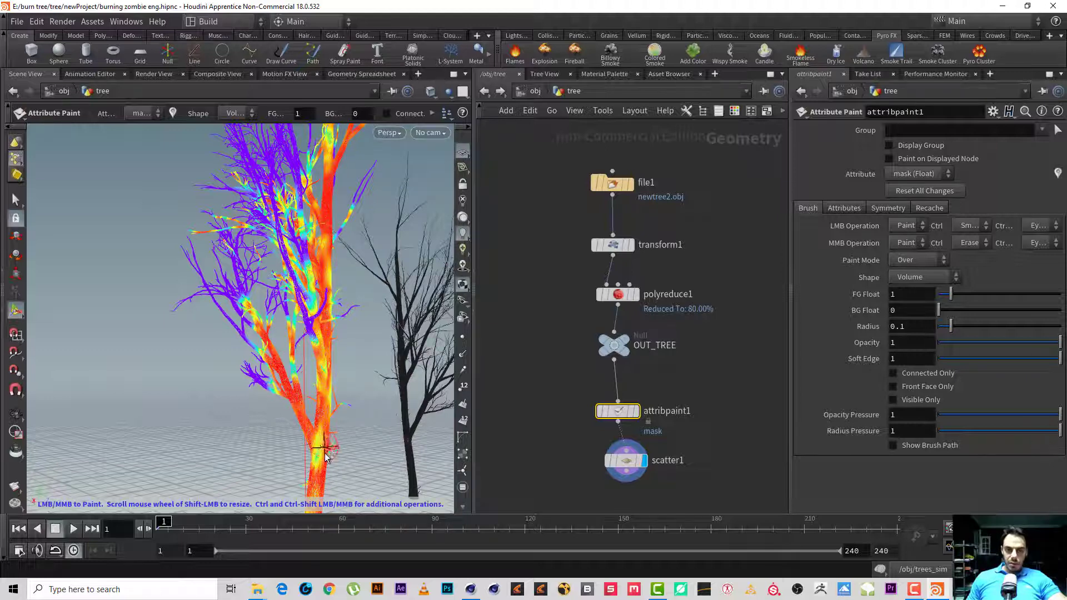
left_click(624, 464)
key("Escape")
left_click_drag(202, 317, 226, 341)
scroll(225, 341, "down", 2)
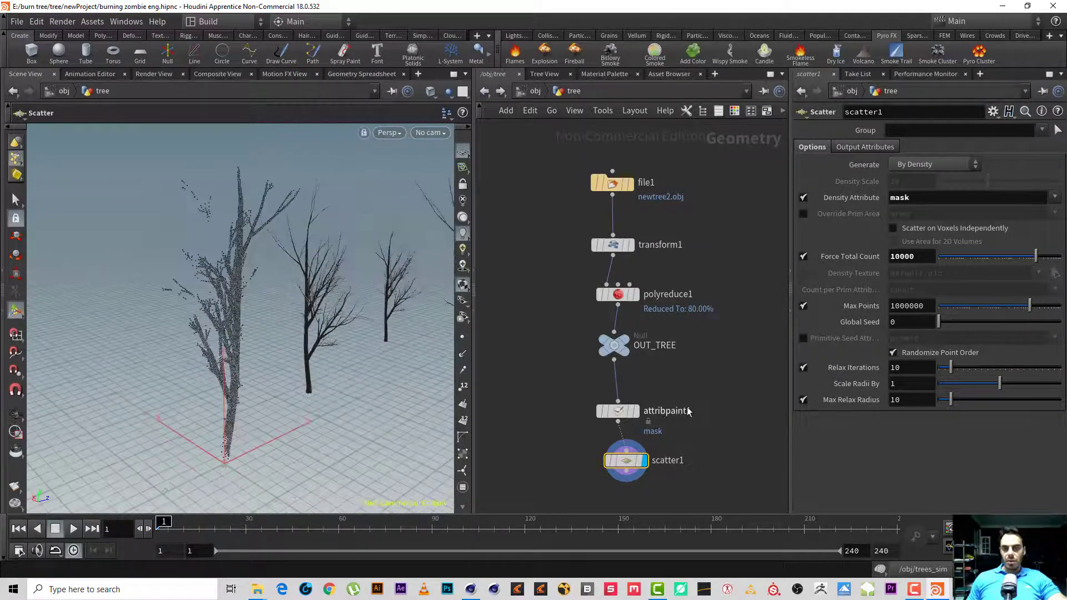
- Add a Null node after scatter1 and rename it OUT_TREE_POINTS
middle_click_drag(674, 416, 672, 309)
key("Tab")
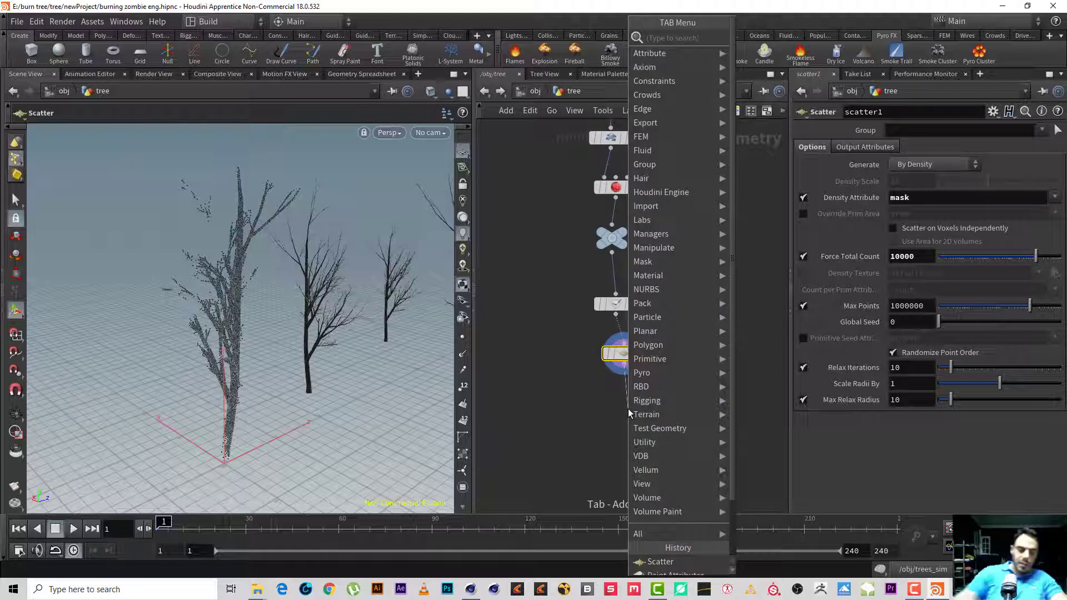
key("Escape")
left_click(628, 409)
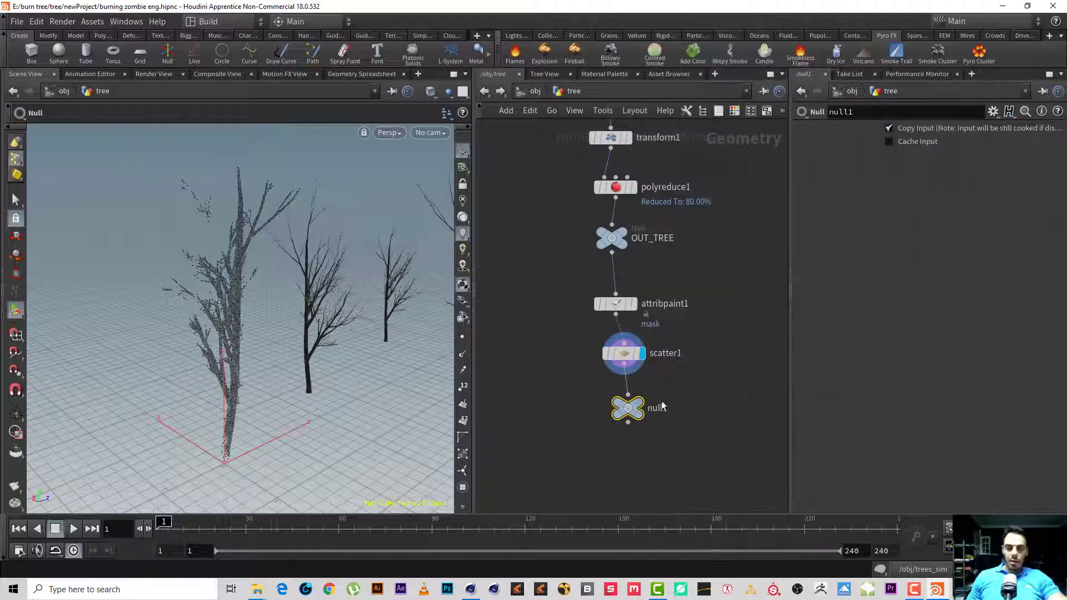
left_click(666, 408)
left_click_drag(669, 409, 595, 392)
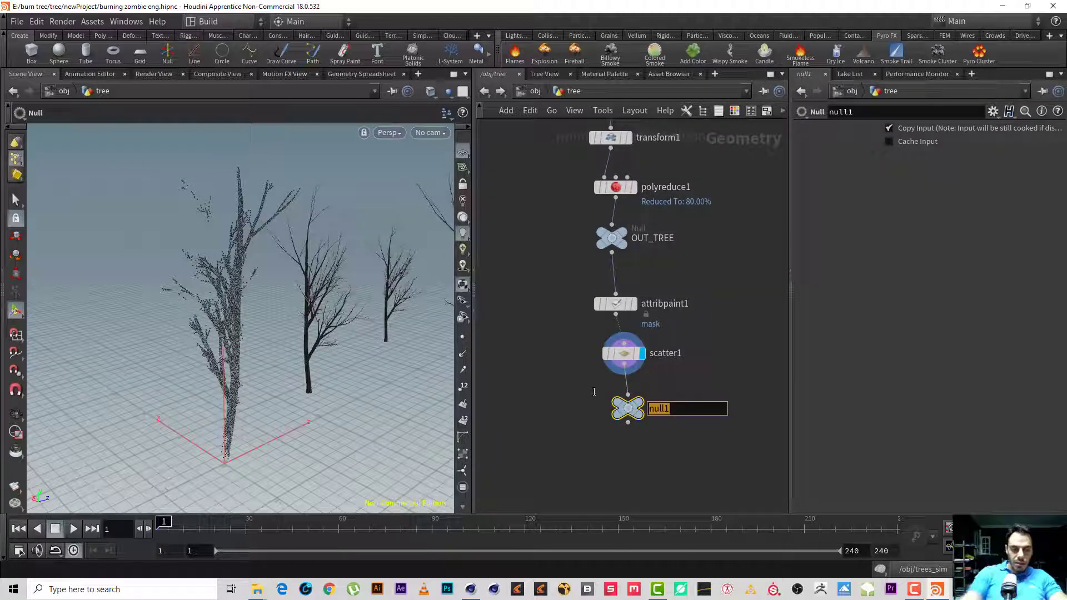
type("OUT_TREE_")
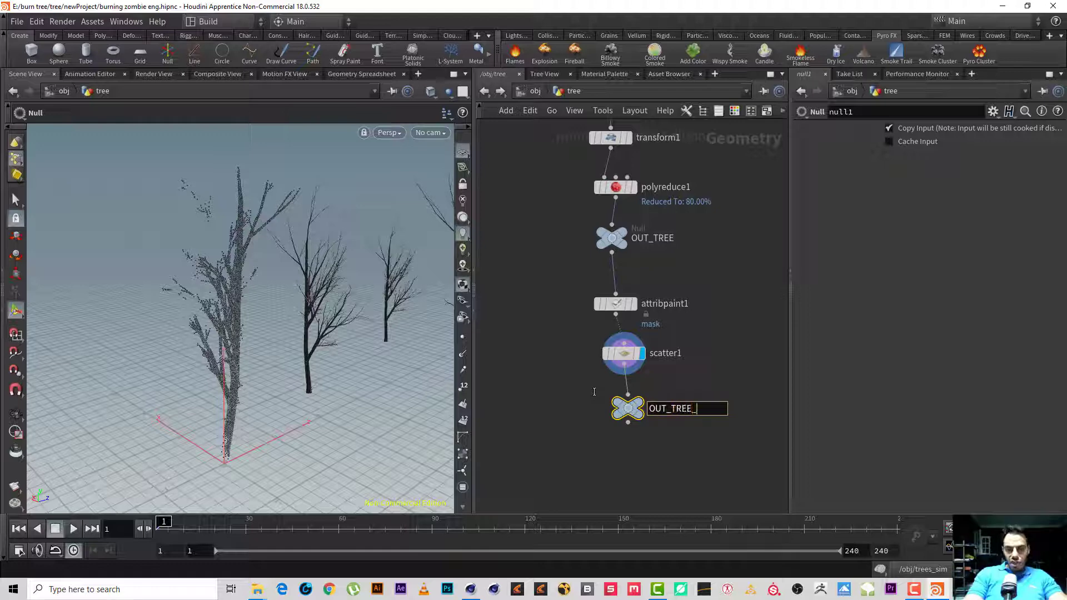
type("POINTS")
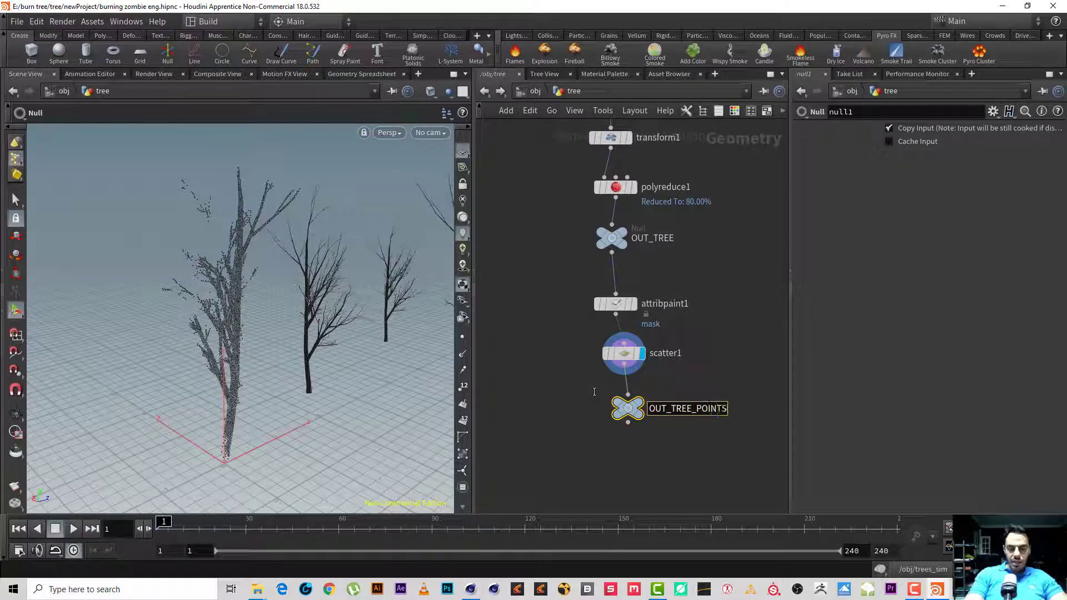
key("Return")
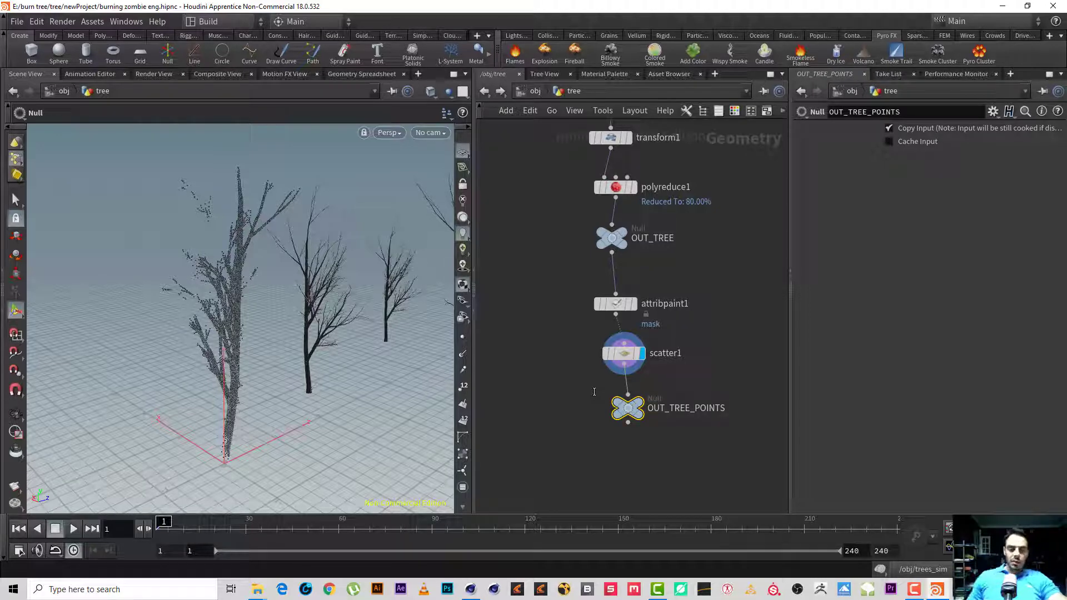
- In scatter_tree, set object_merge1's Object 1 to /obj/tree/OUT_TREE_POINTS
left_click(530, 94)
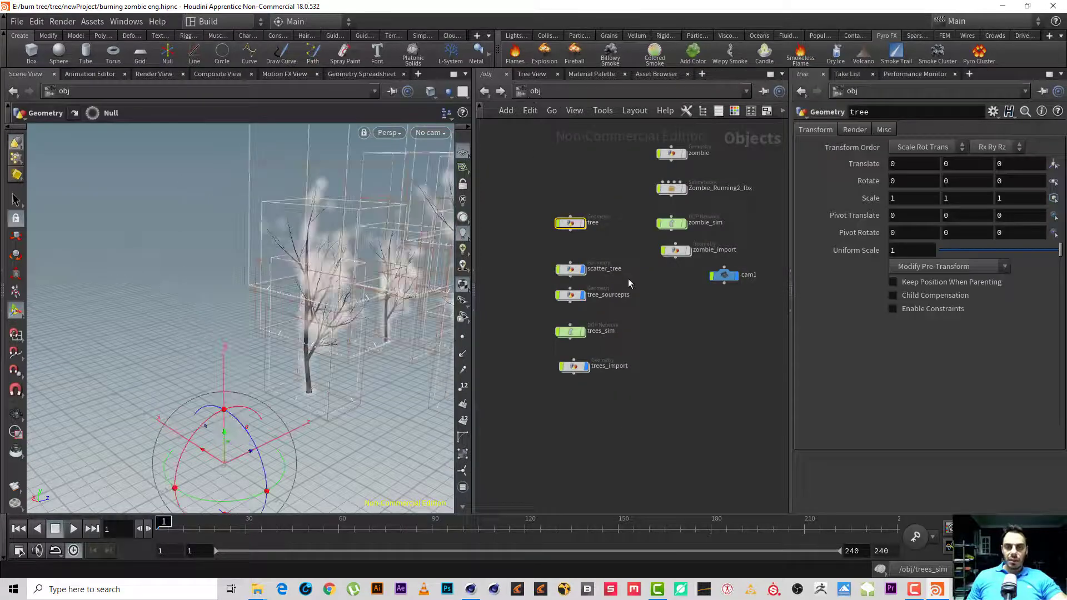
scroll(636, 301, "up", 3)
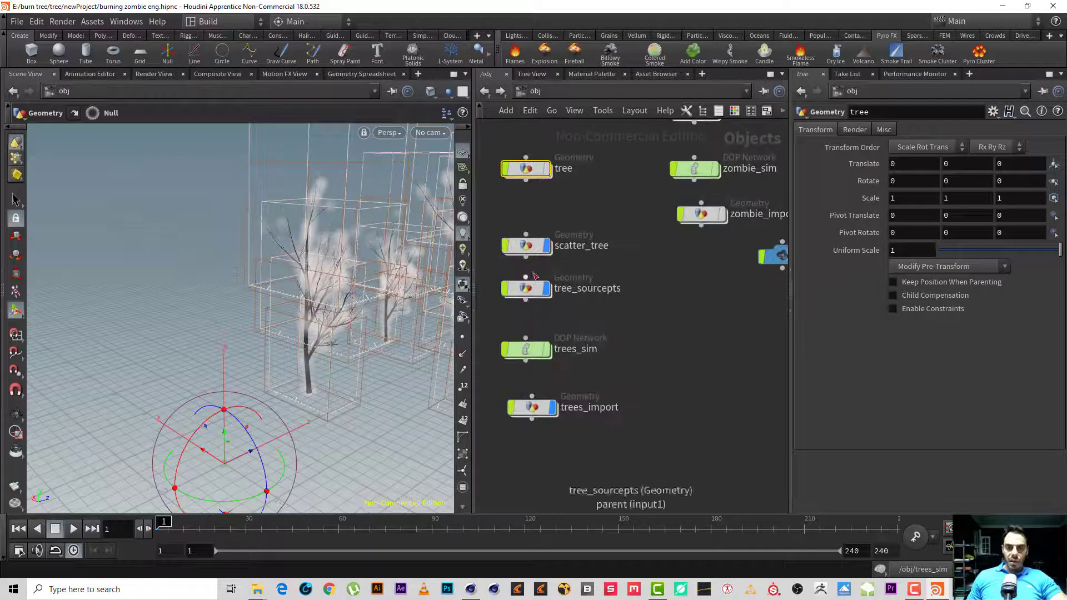
double_click(542, 245)
left_click(596, 164)
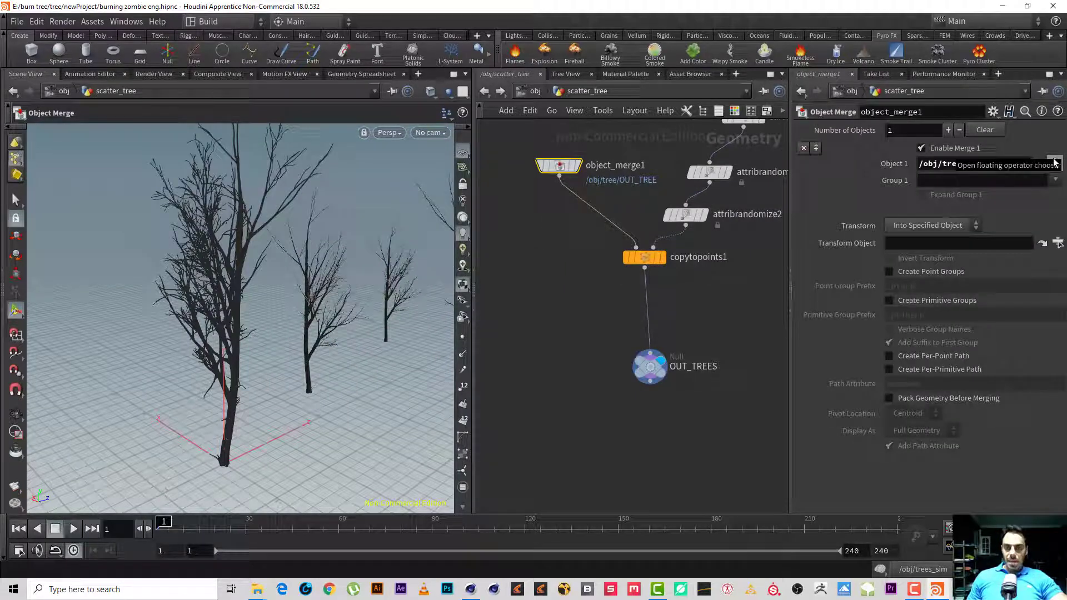
left_click(1054, 162)
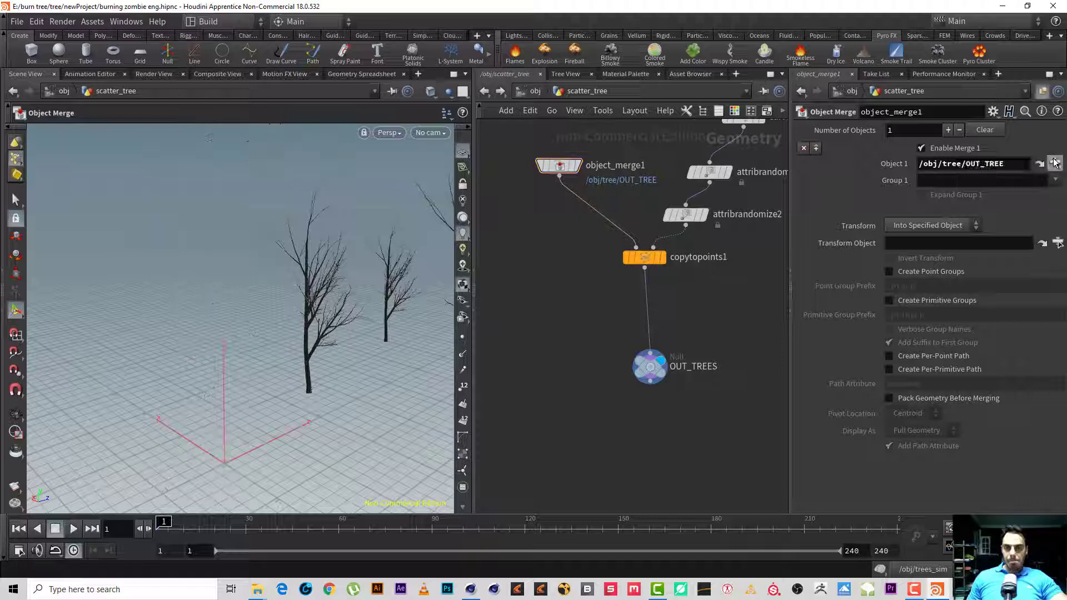
left_click(921, 132)
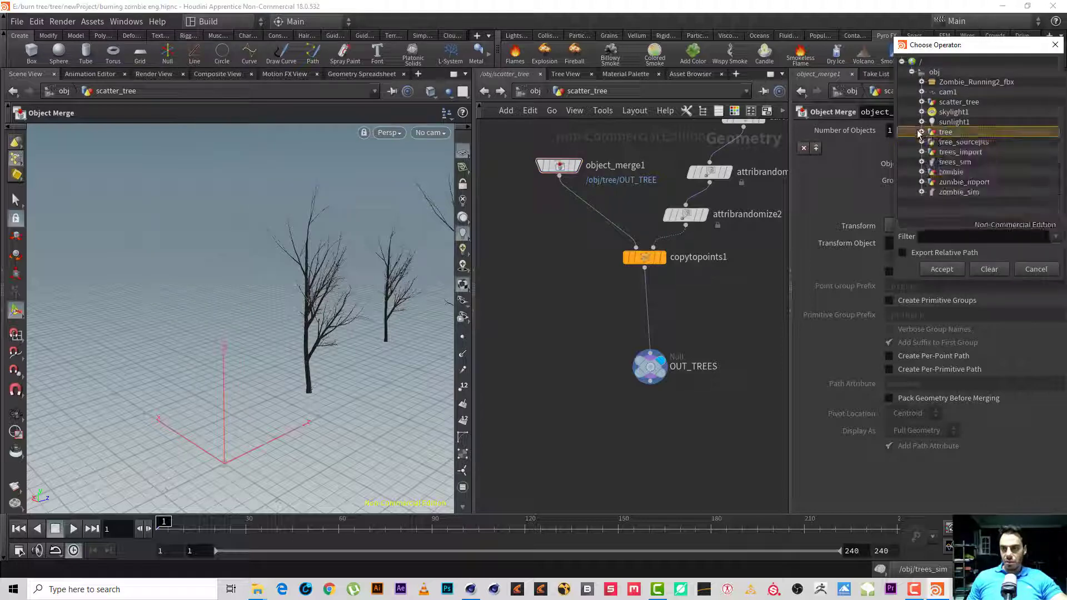
left_click(921, 132)
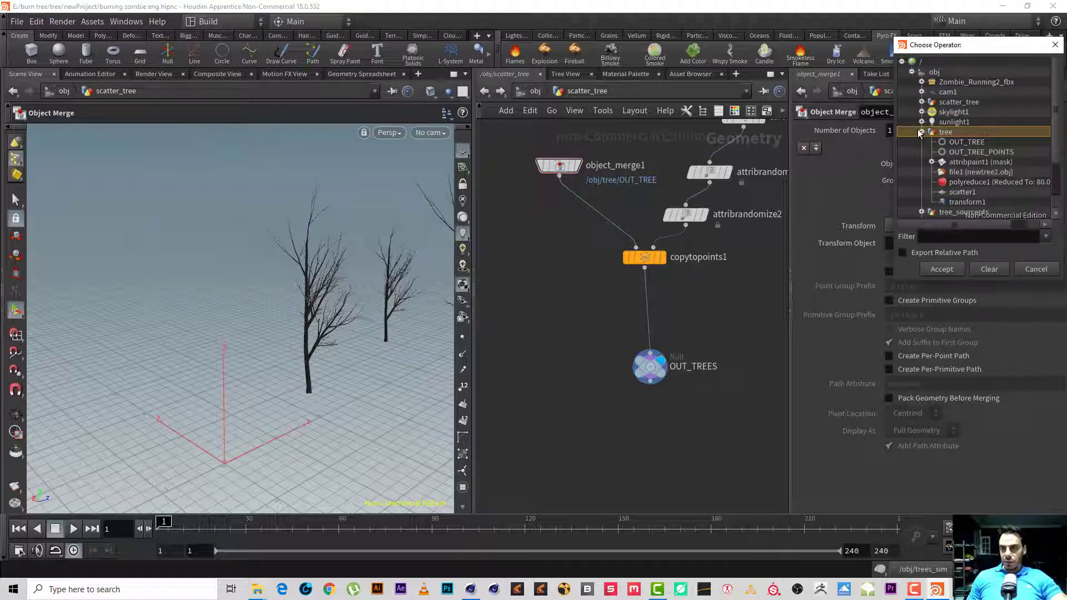
double_click(982, 152)
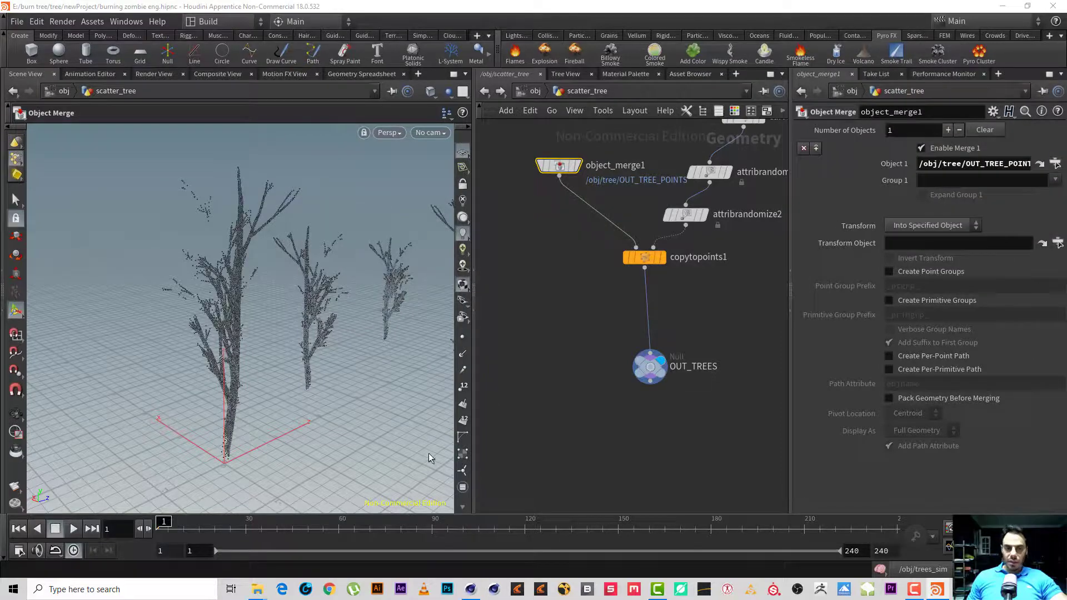
- Hide the other objects in the viewport and inspect the point clouds copied across the scattered trees
left_click_drag(429, 457, 352, 365)
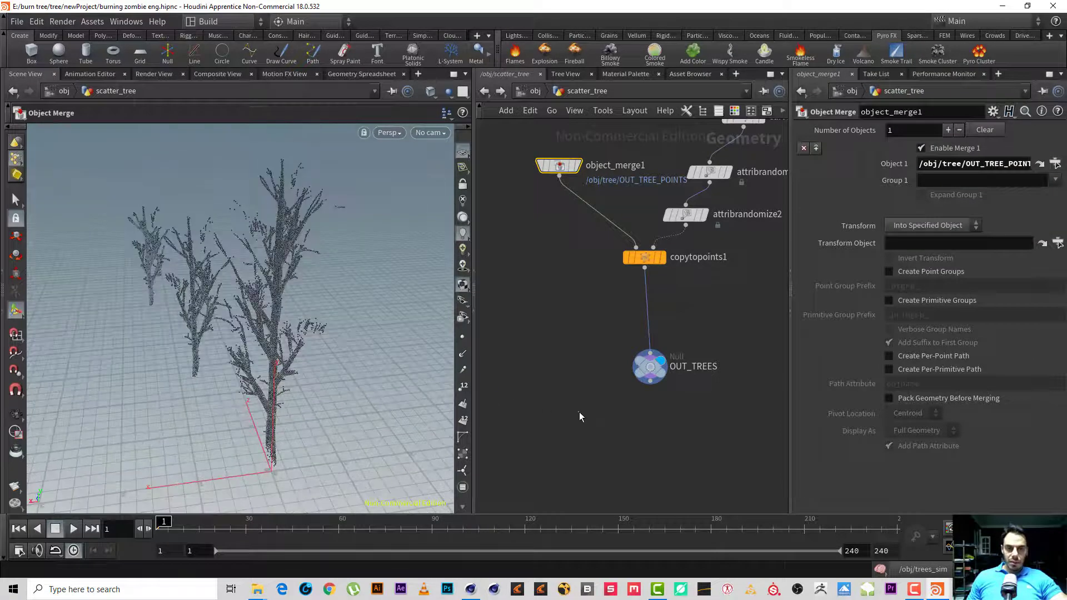
left_click(448, 91)
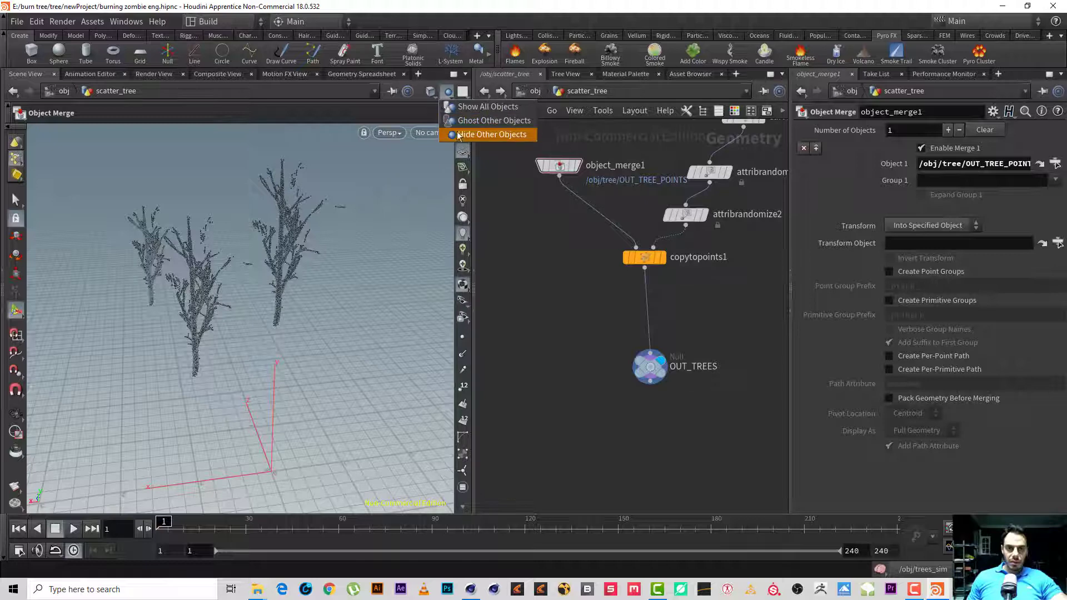
left_click(489, 134)
left_click_drag(267, 289, 410, 278)
key("Return")
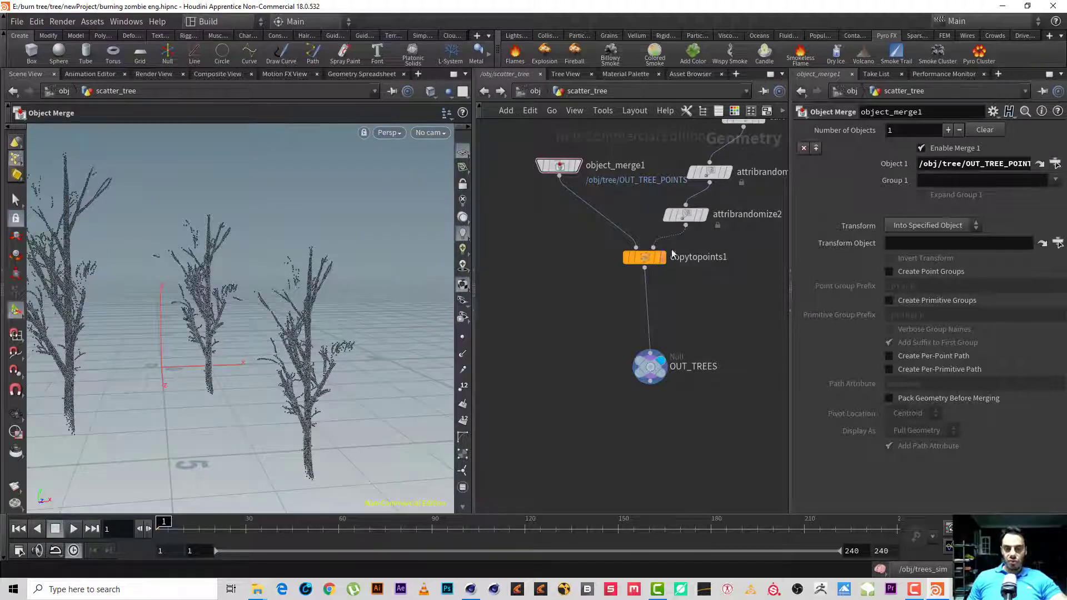
- Open the tree_sourcepts network and move scatter1 aside from the chain between object_merge1 and cluster_points
left_click(531, 90)
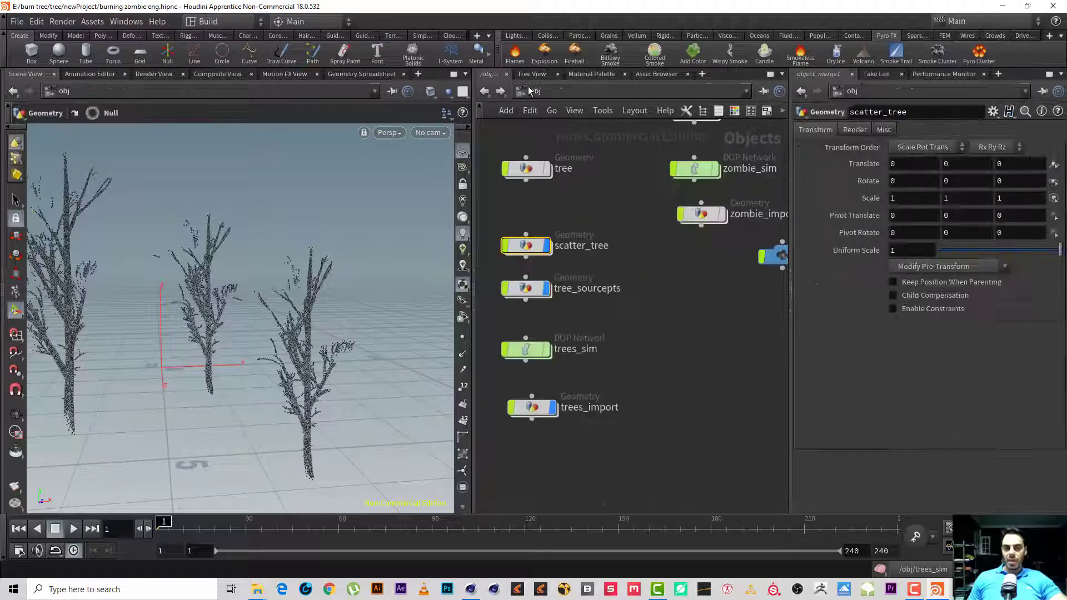
middle_click_drag(558, 199, 638, 178)
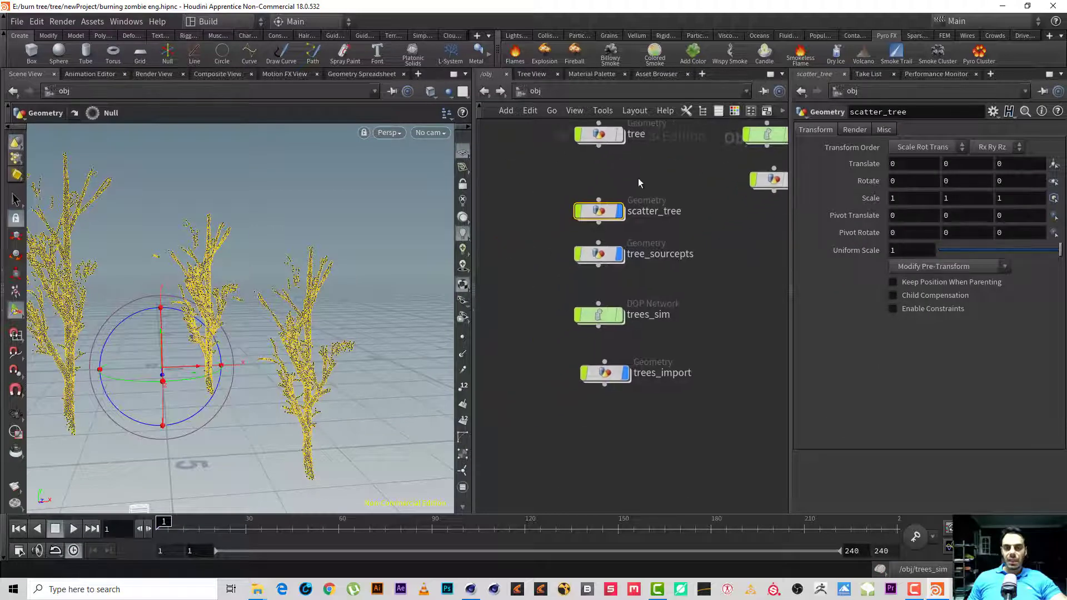
double_click(600, 256)
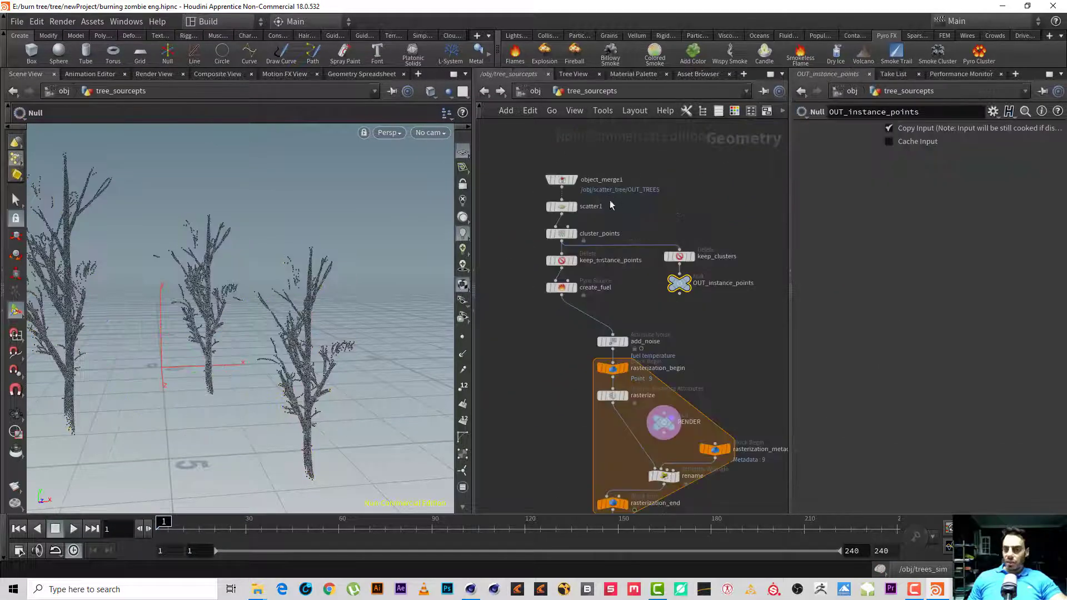
scroll(609, 200, "up", 3)
middle_click_drag(657, 202, 677, 214)
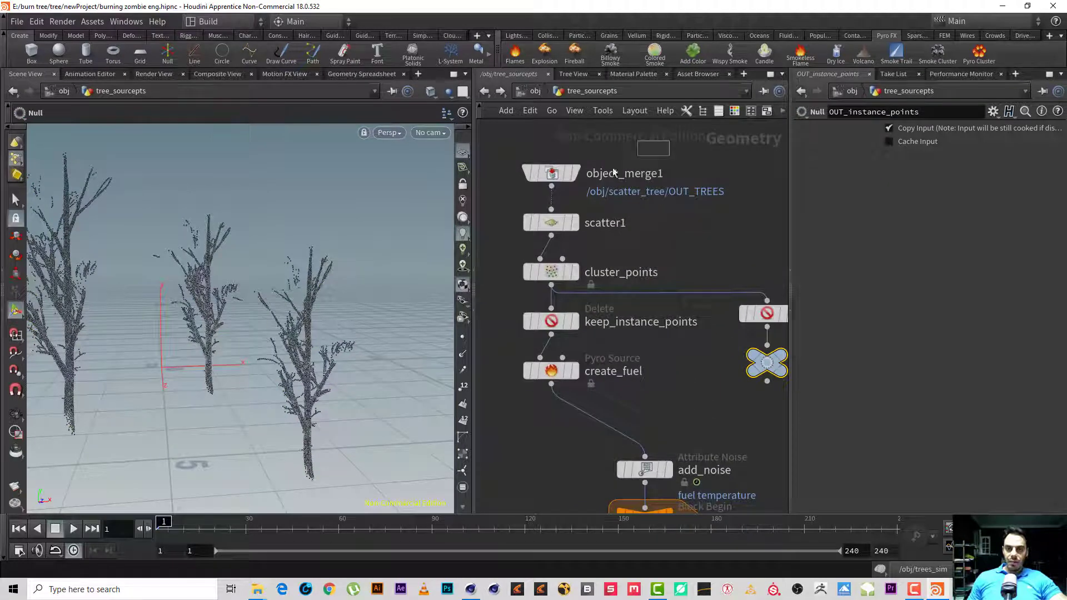
left_click(547, 173)
left_click(528, 220)
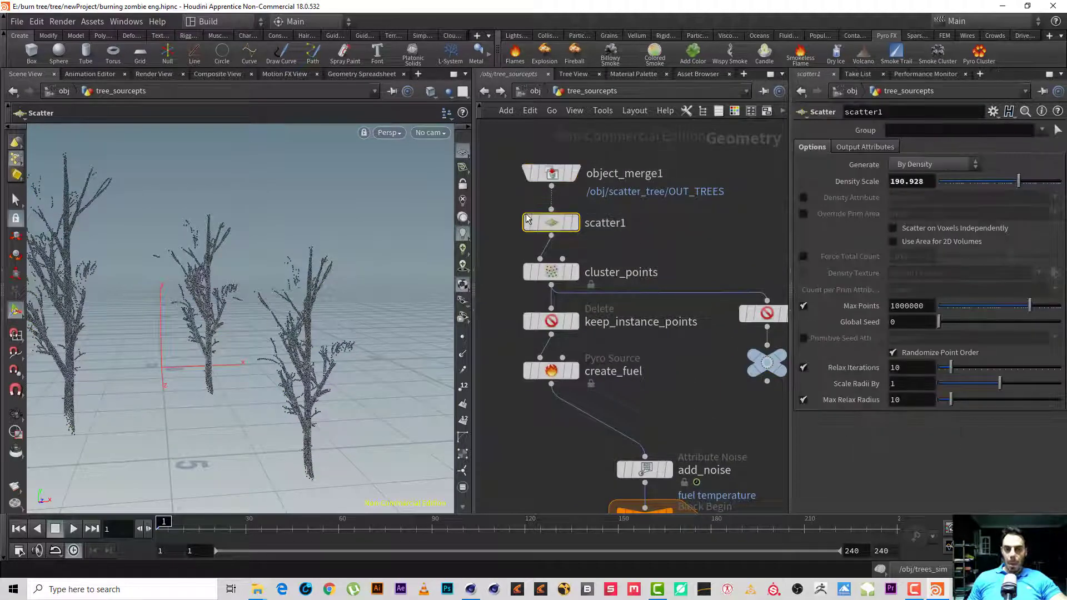
left_click_drag(551, 223, 497, 224)
middle_click_drag(605, 236, 630, 221)
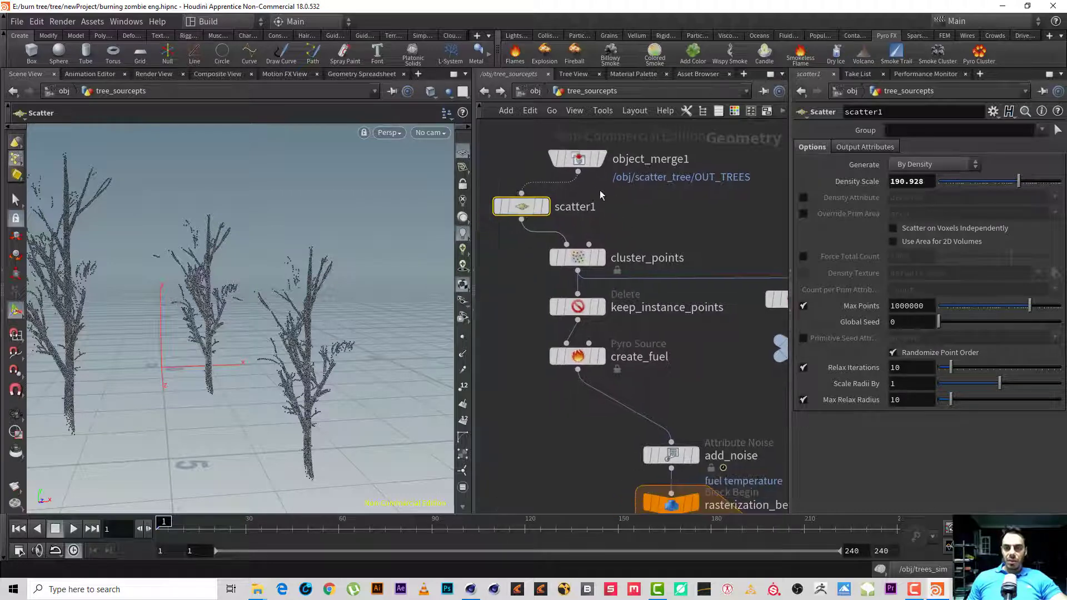
- Try wiring object_merge1 directly into cluster_points, bypassing scatter1, and undo the connection
left_click(578, 171)
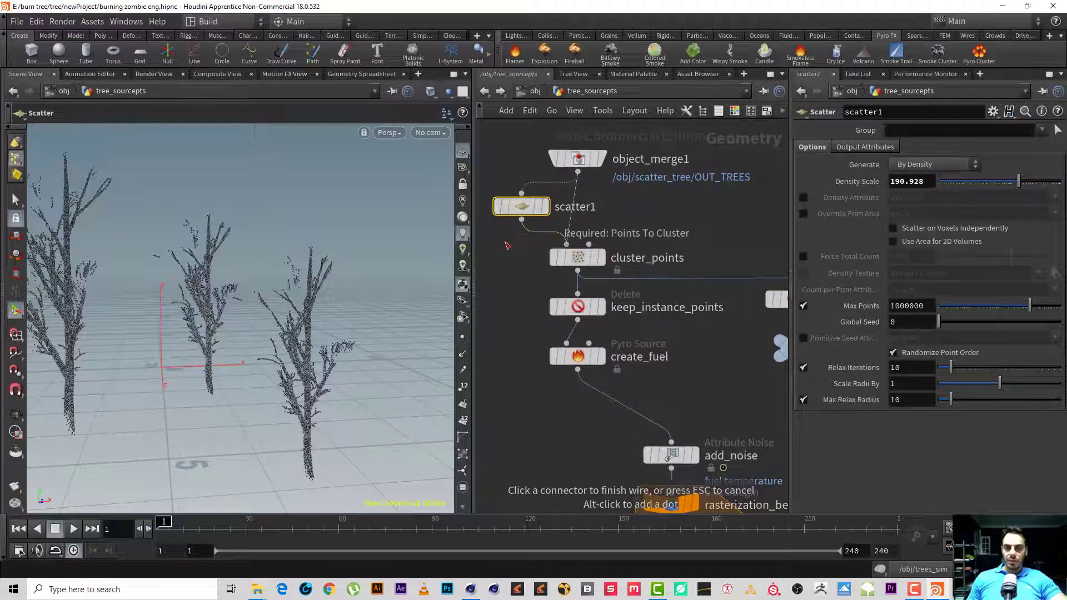
left_click(567, 244)
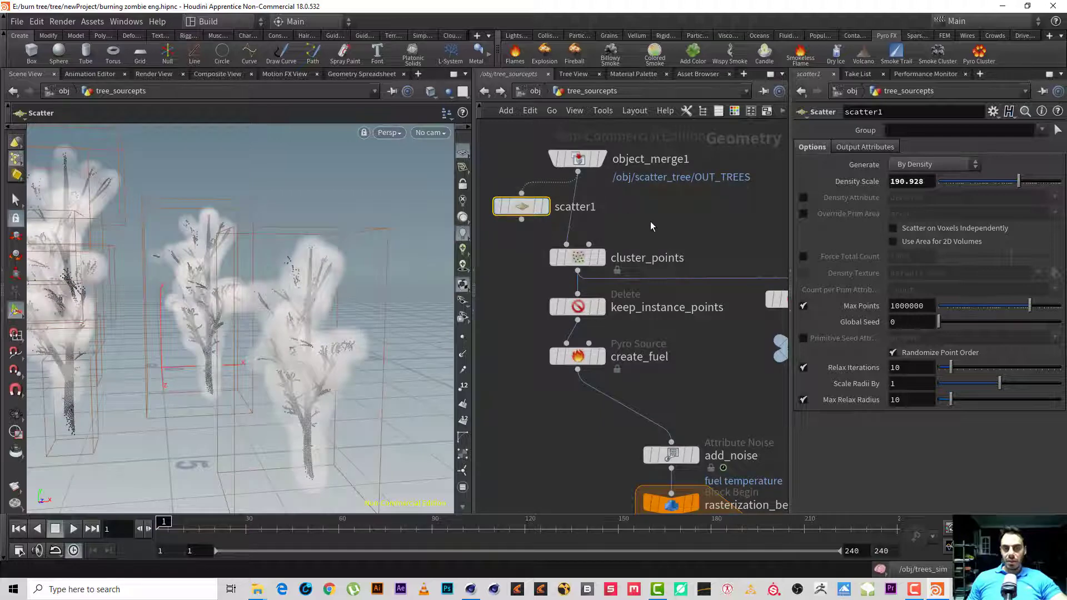
key("ctrl+z")
key("ctrl+z")
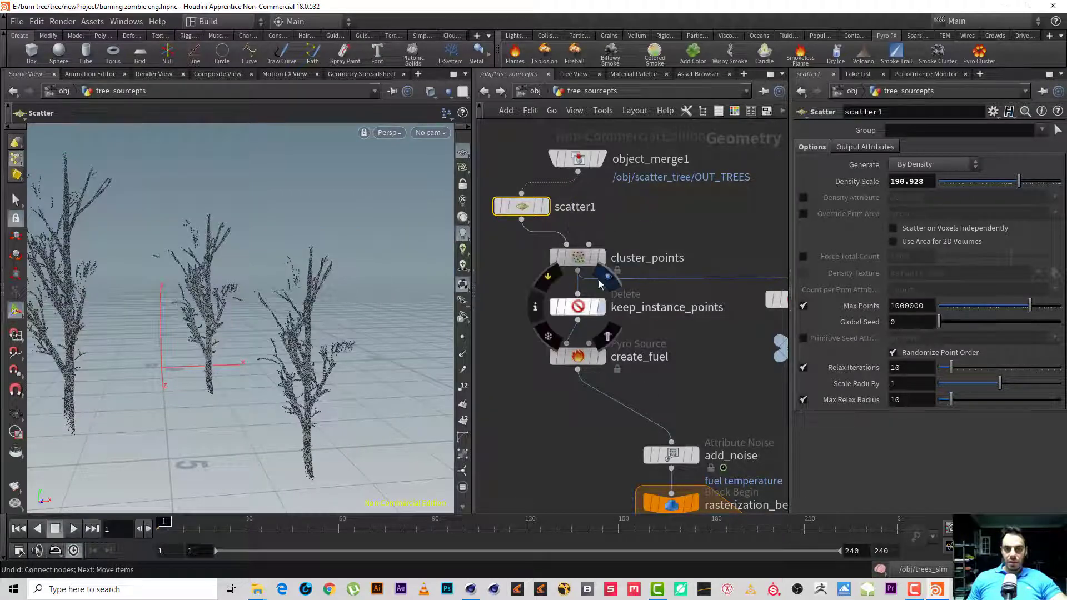
- Select the OUT_fuel node, play the timeline to check the source, and return to frame 1
middle_click_drag(639, 375, 573, 222)
scroll(556, 221, "down", 4)
scroll(557, 221, "up", 2)
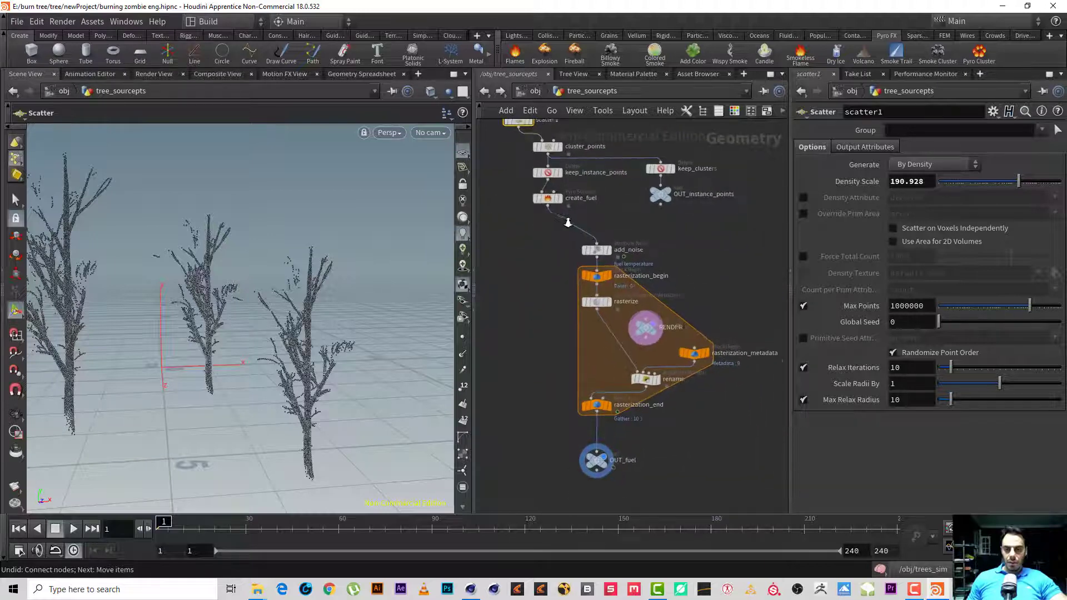
left_click(598, 471)
left_click(74, 529)
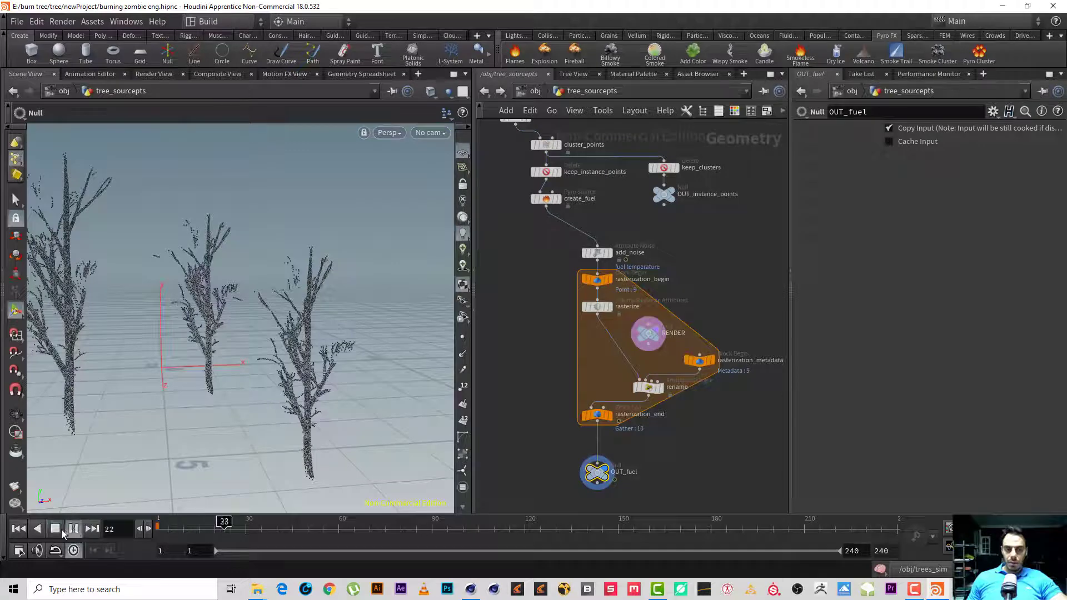
left_click(61, 529)
left_click(25, 529)
- Connect object_merge1 directly to cluster_points' first input and delete the scatter1 node
middle_click_drag(523, 263, 628, 242)
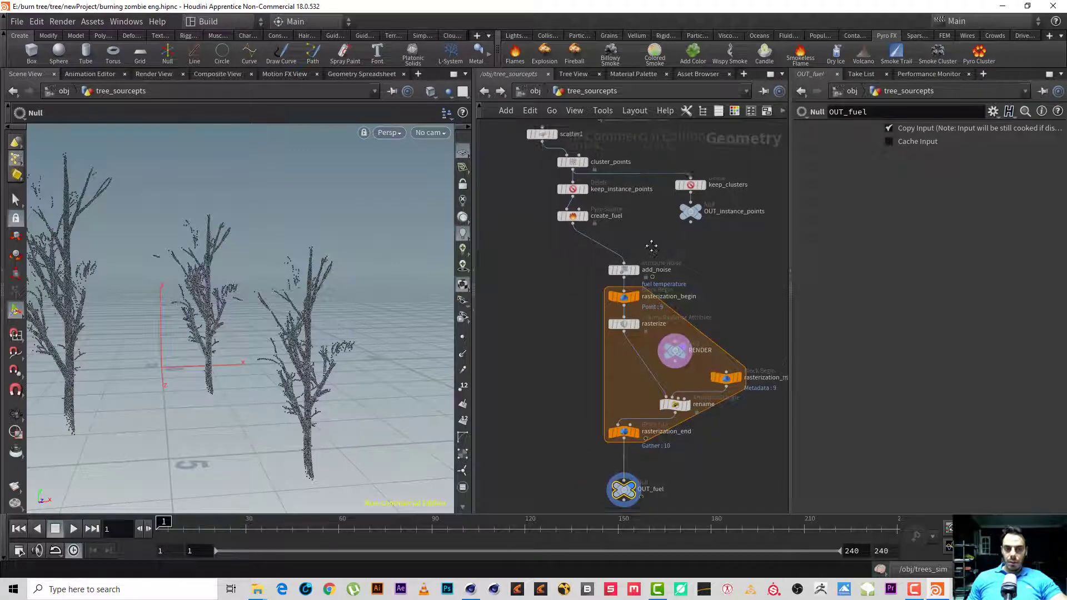
left_click(610, 231)
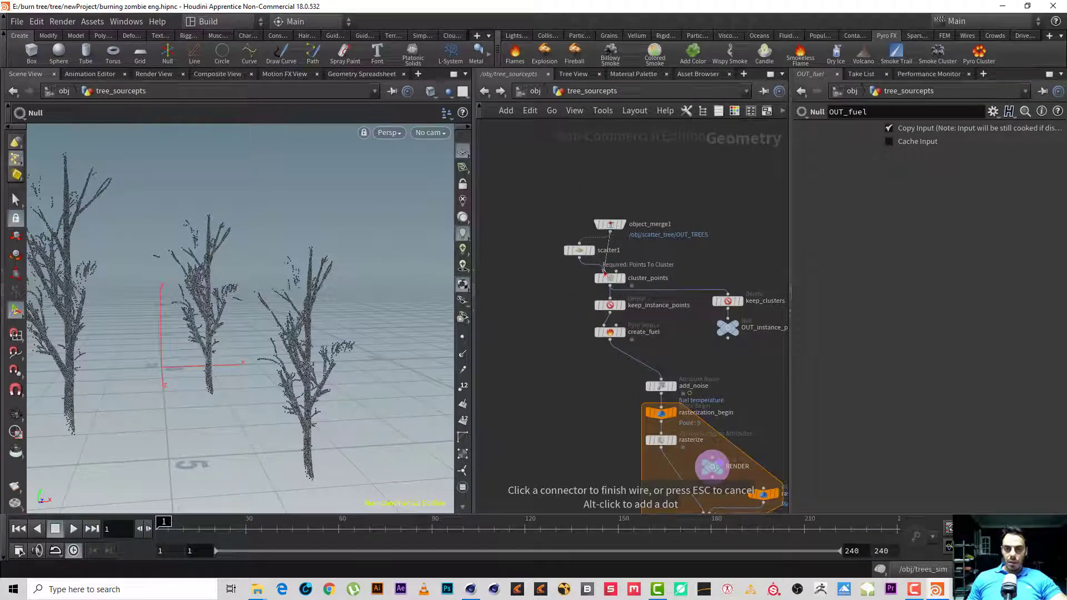
left_click(605, 272)
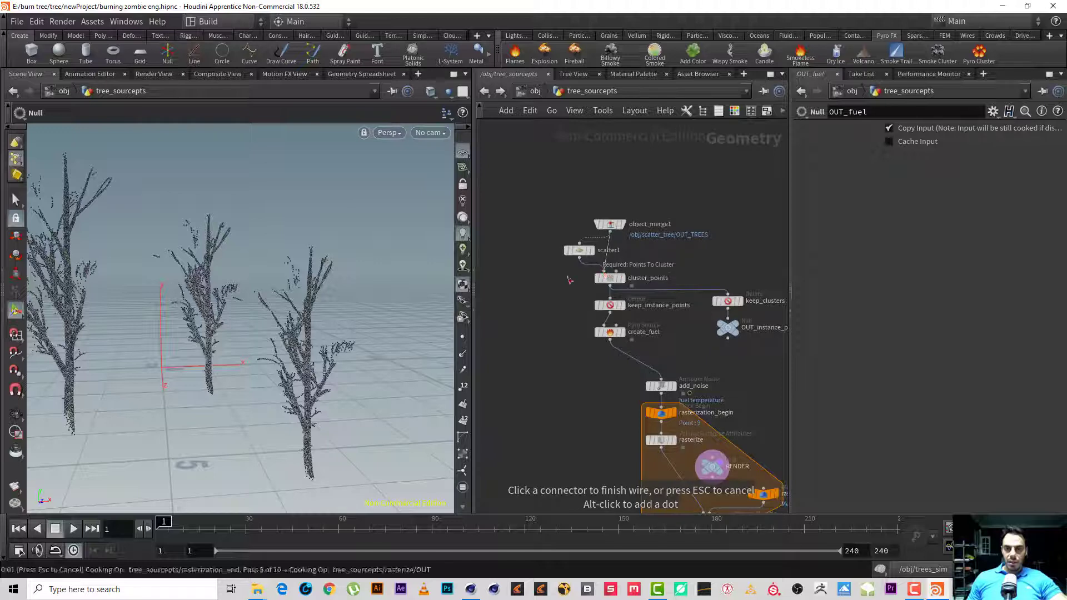
left_click(579, 251)
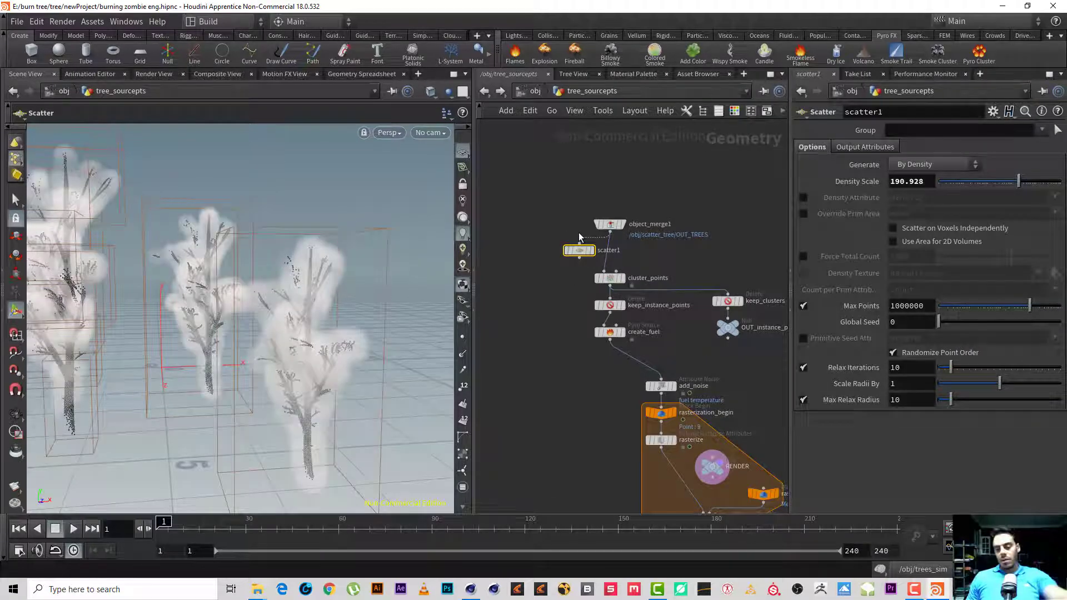
key("Delete")
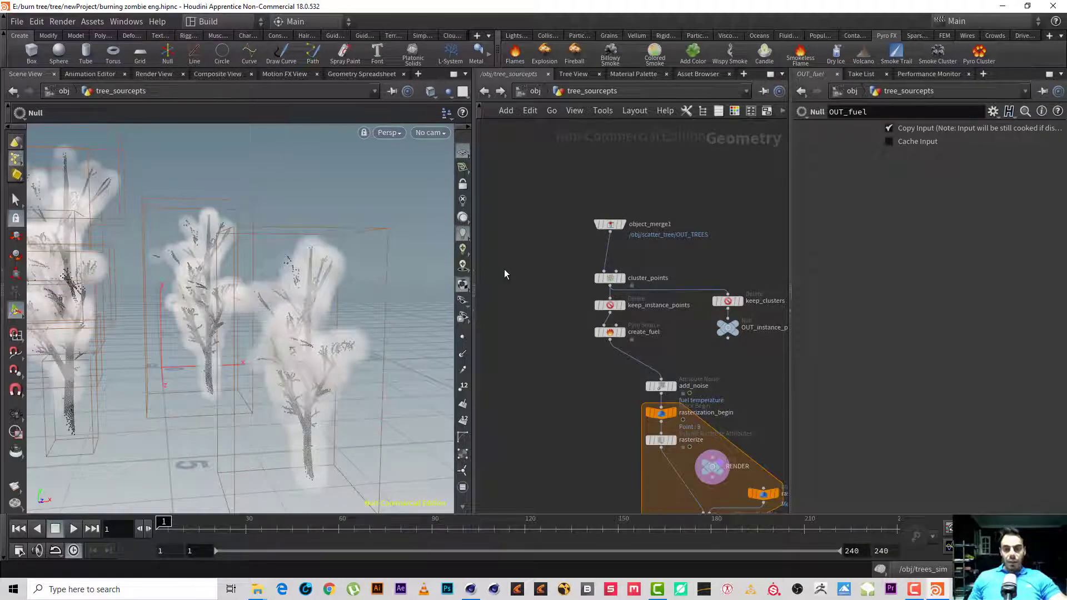
- Examine the cluster_points settings and the fuel volumes around the trees in the viewport
middle_click_drag(652, 305, 576, 164)
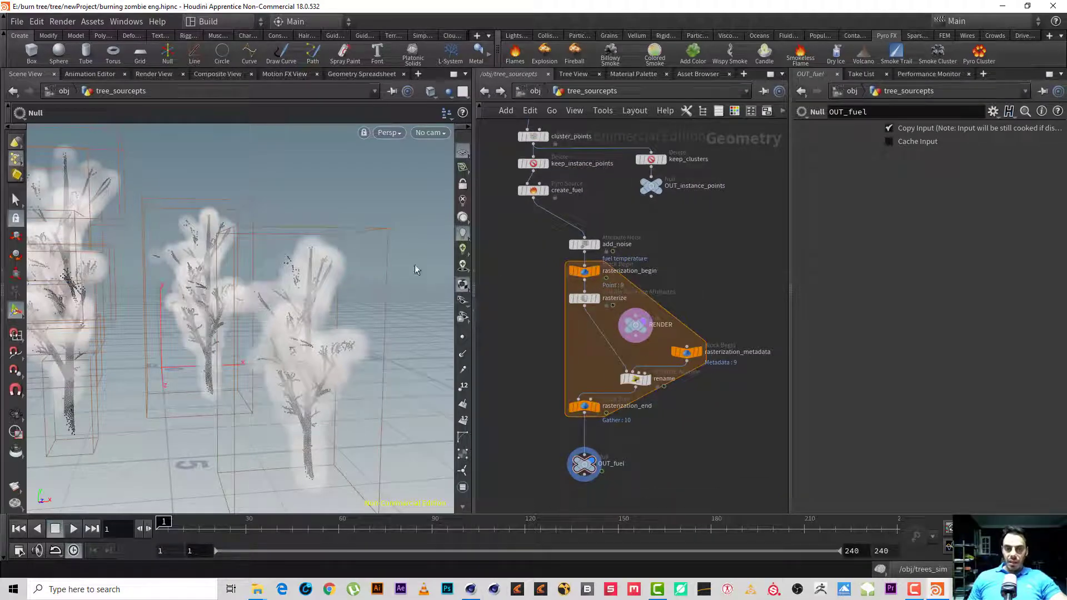
middle_click_drag(511, 225, 543, 407)
right_click_drag(582, 305, 641, 304)
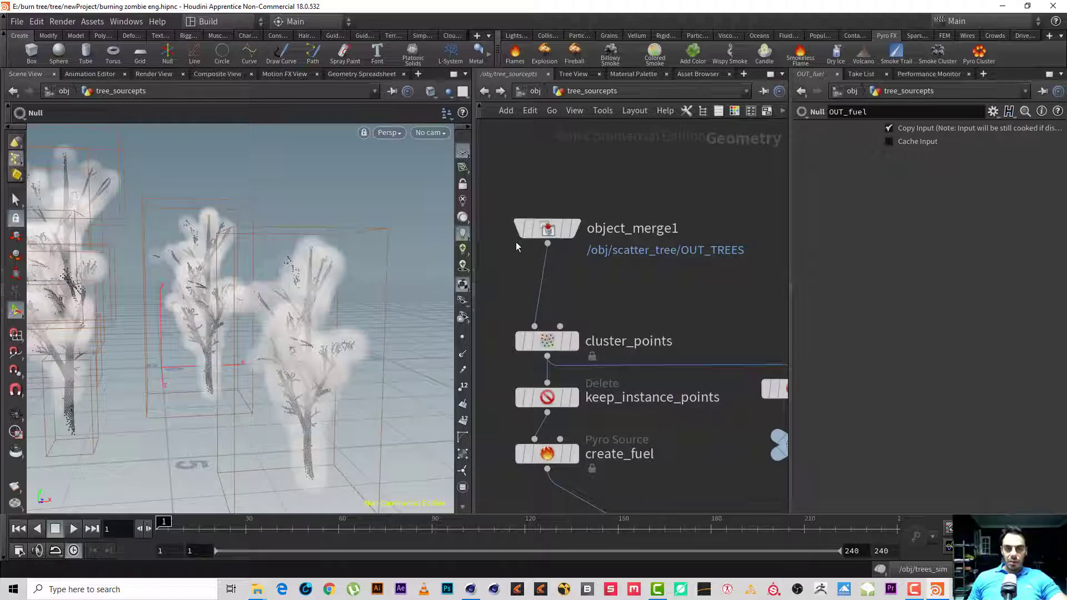
left_click(547, 341)
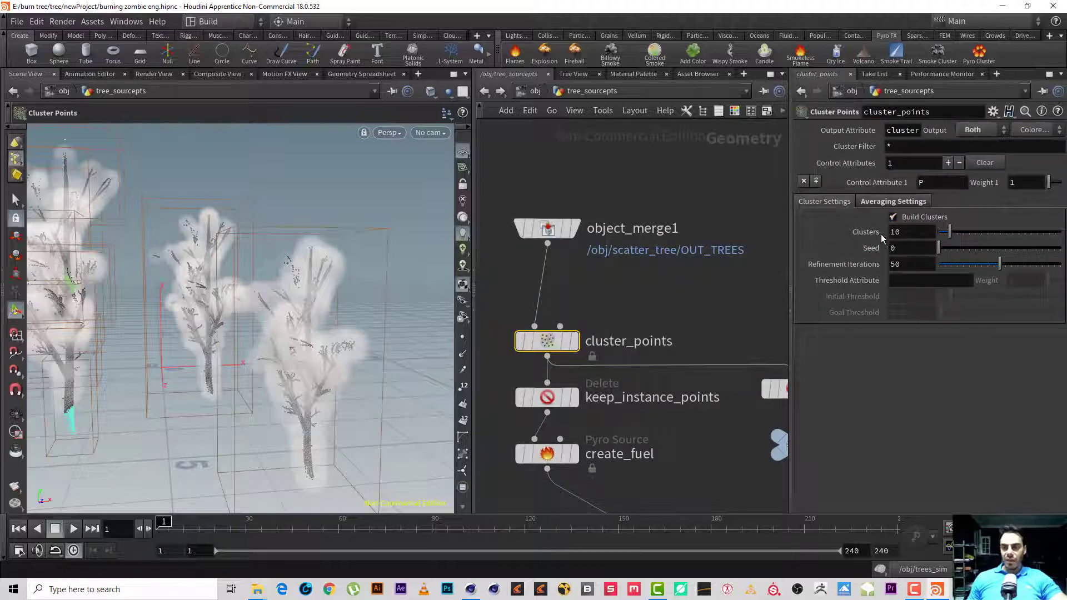
key("Escape")
left_click_drag(166, 267, 233, 250)
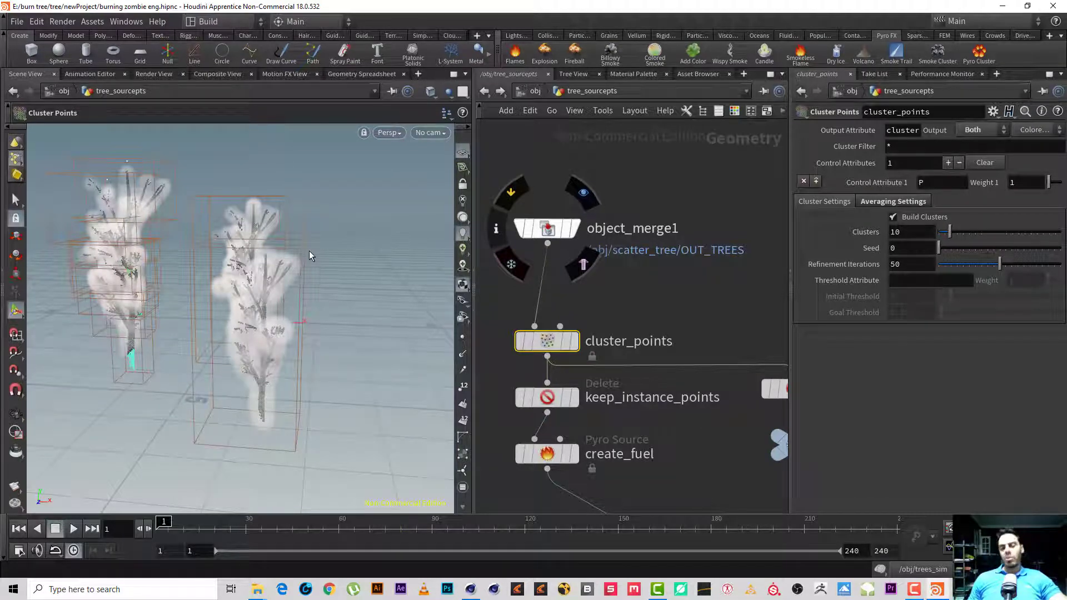
left_click_drag(250, 207, 289, 205)
- Examine the pyro node's Instancing settings and containers in trees_sim, and return to the object level
left_click(533, 91)
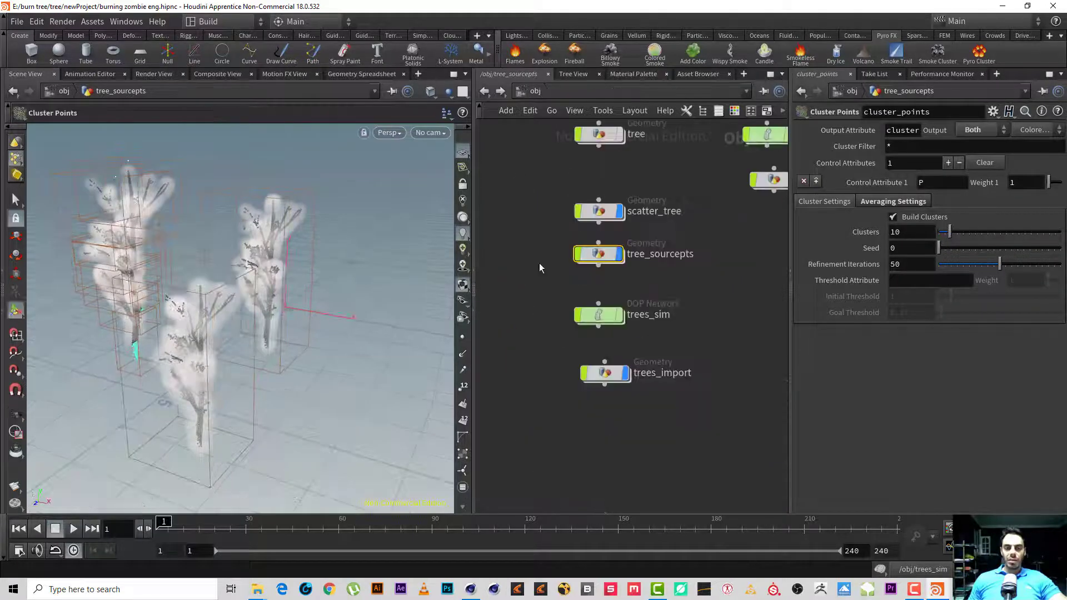
left_click(591, 312)
double_click(591, 312)
left_click_drag(173, 272, 139, 206)
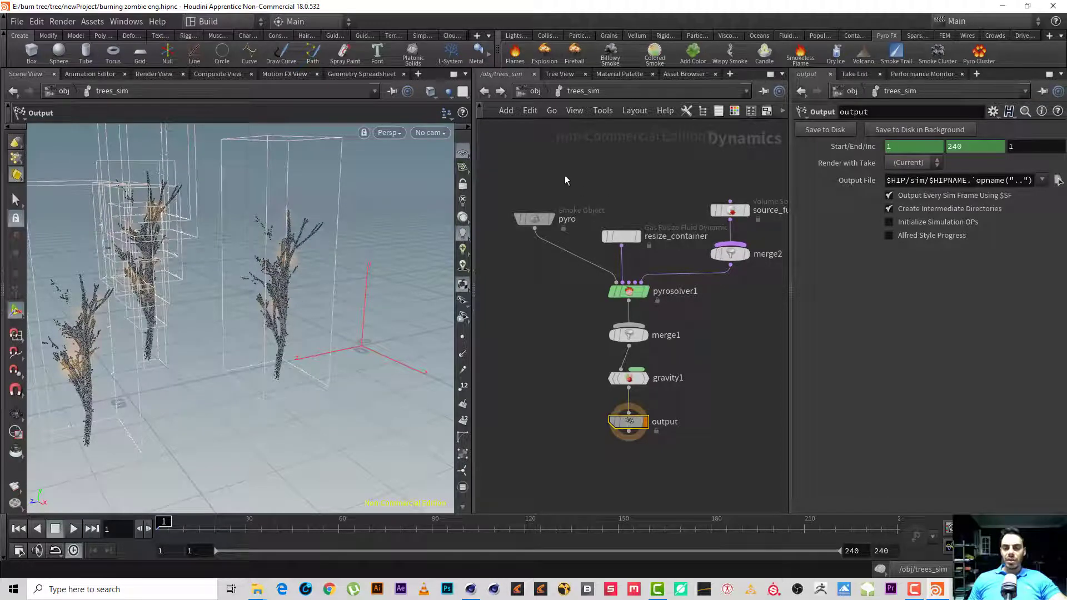
left_click(527, 219)
left_click(904, 130)
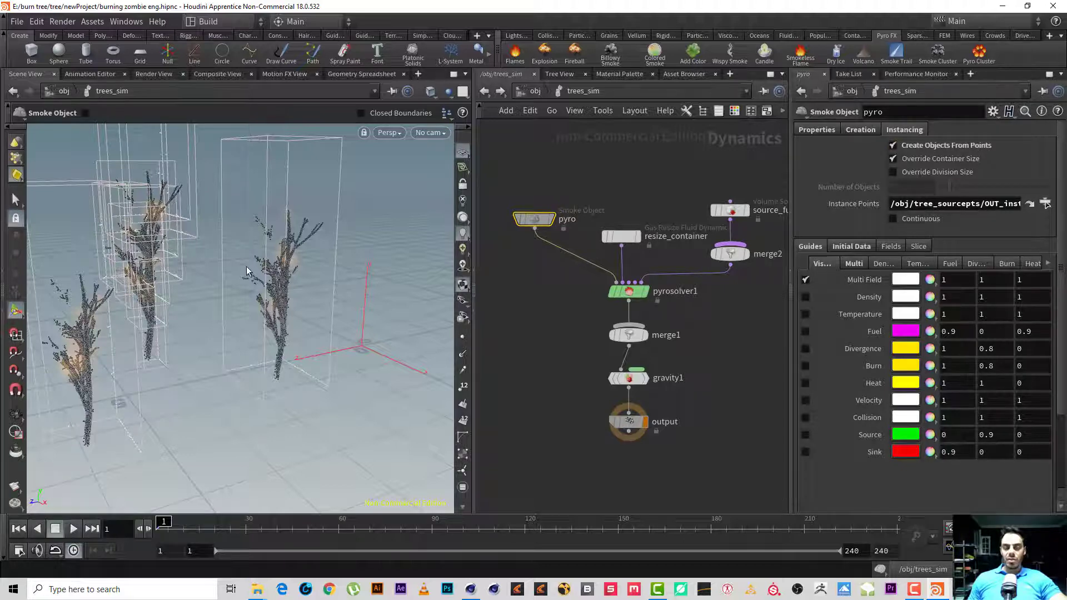
left_click_drag(246, 270, 222, 217, "alt")
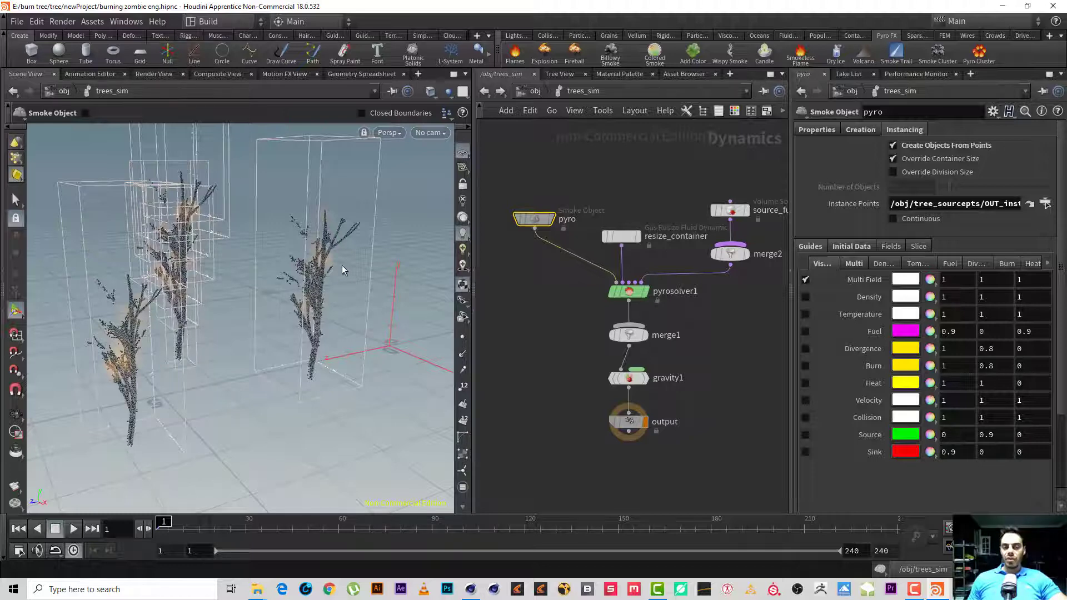
left_click(538, 97)
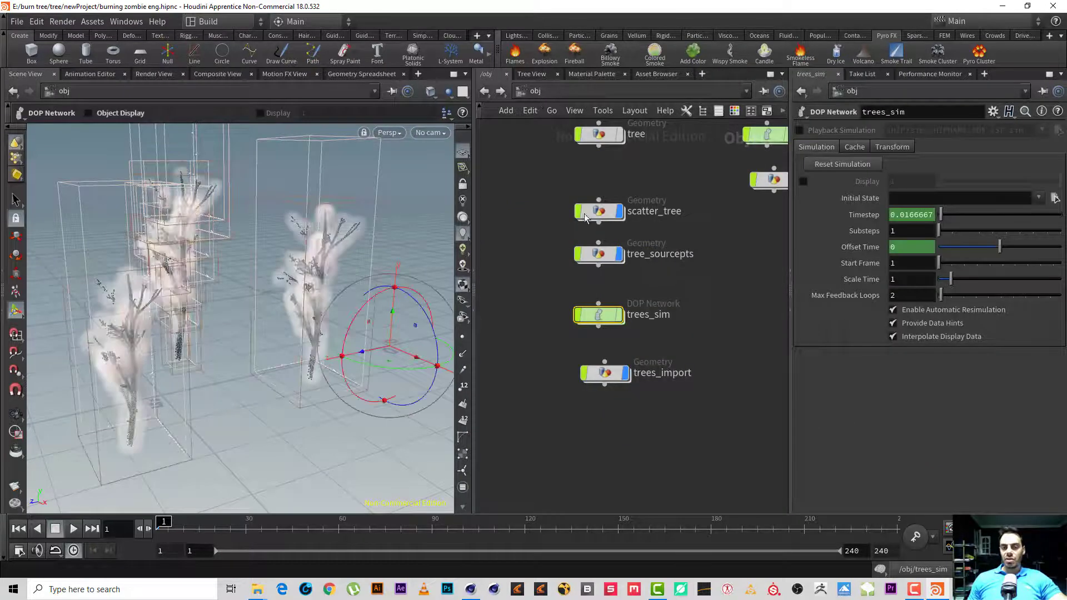
- Set cluster_points in tree_sourcepts to 3 clusters and display that node in the viewport
double_click(603, 258)
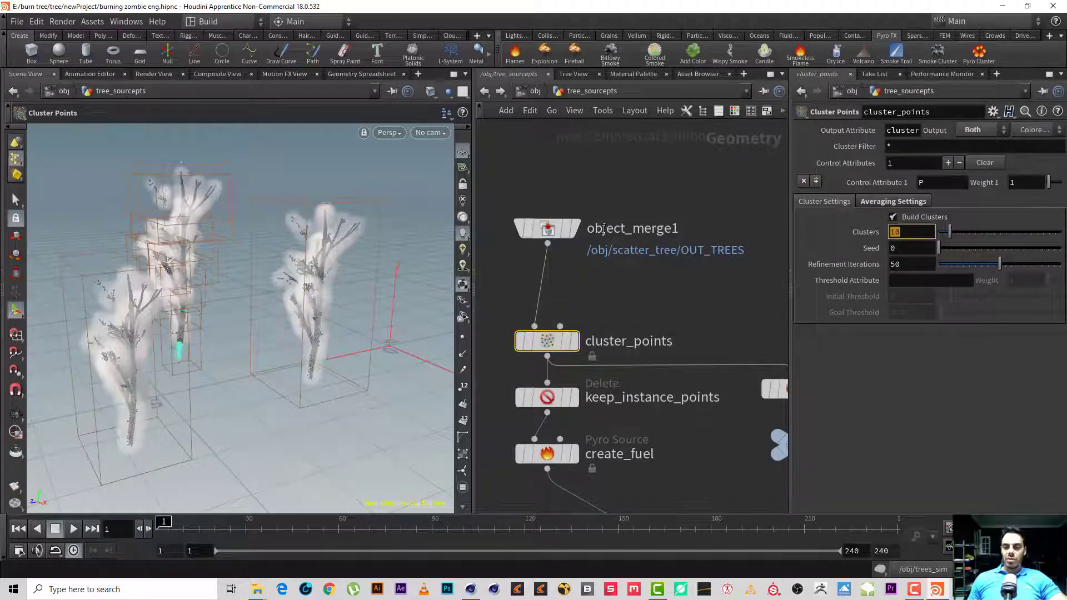
type("3")
key("Return")
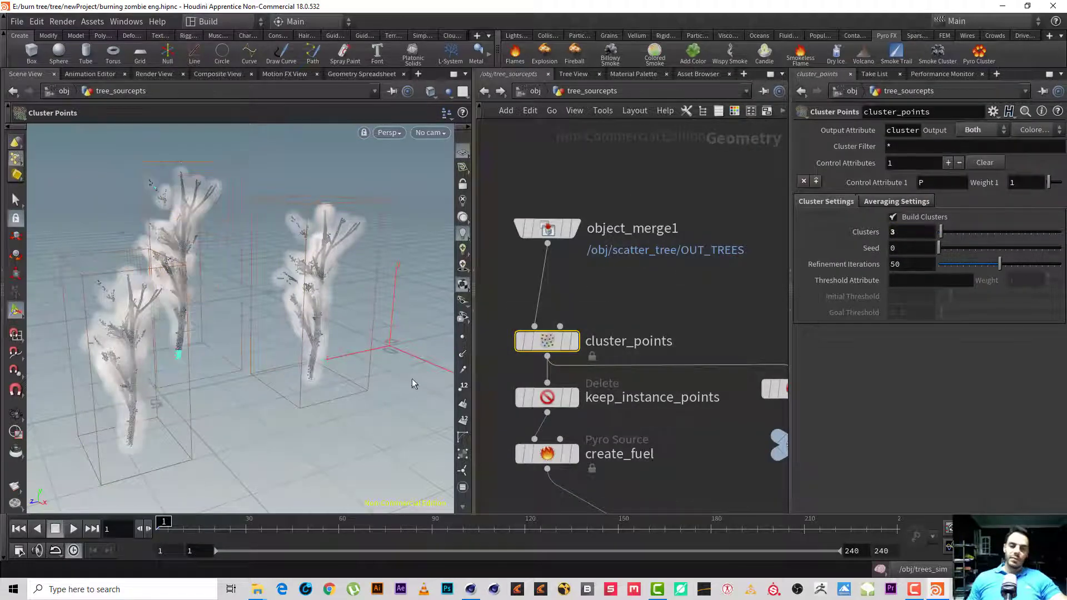
left_click(576, 342)
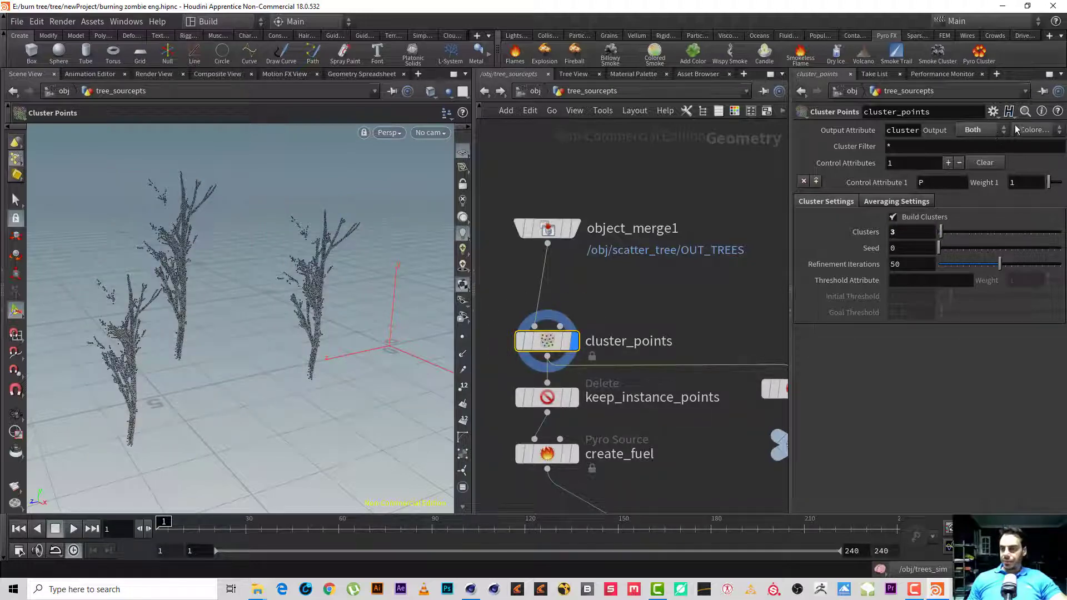
- Try the Cluster Points output on cluster_points with Colored Particles and Colored Points visualization, and test a different cluster count
left_click(1034, 130)
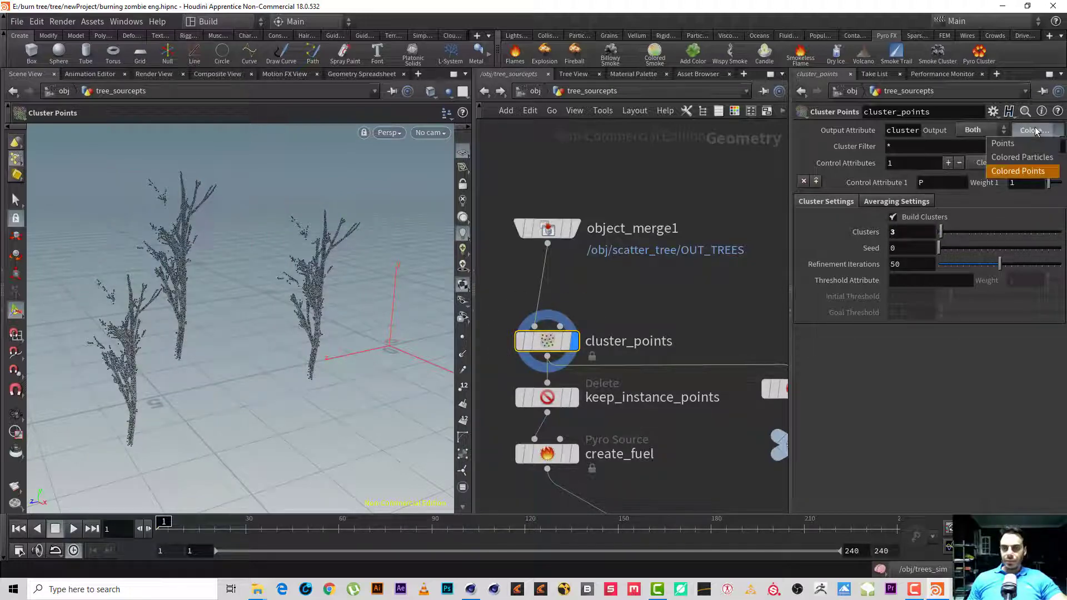
left_click(1022, 157)
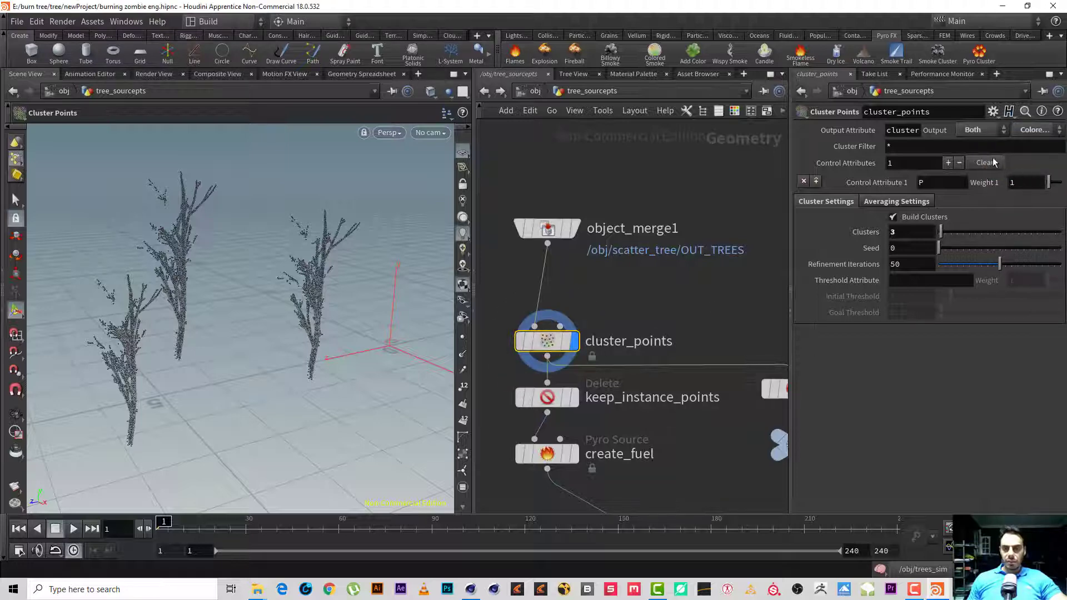
left_click(979, 130)
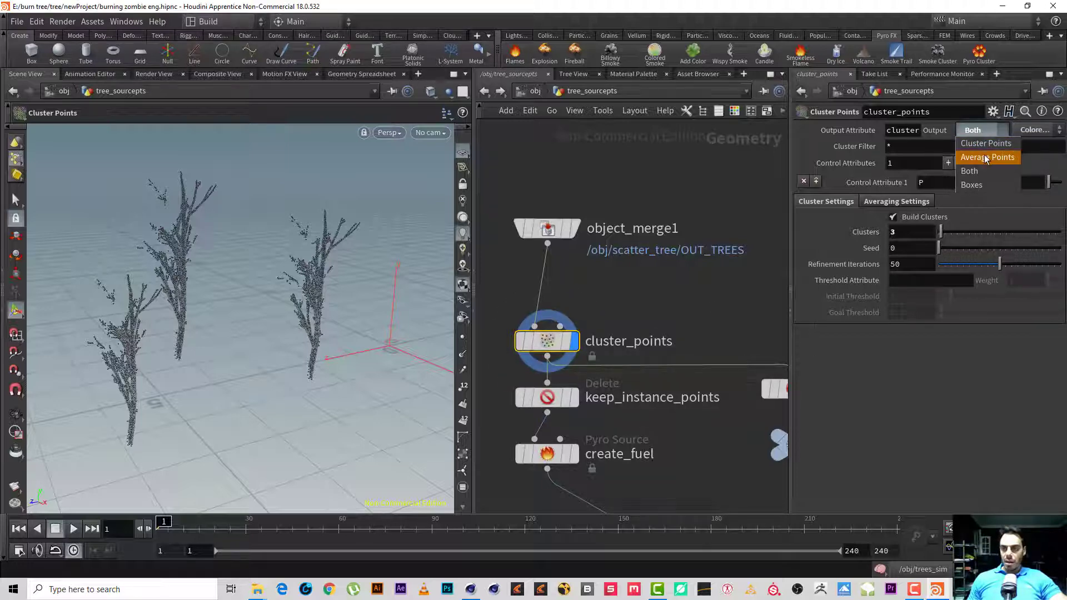
left_click(988, 144)
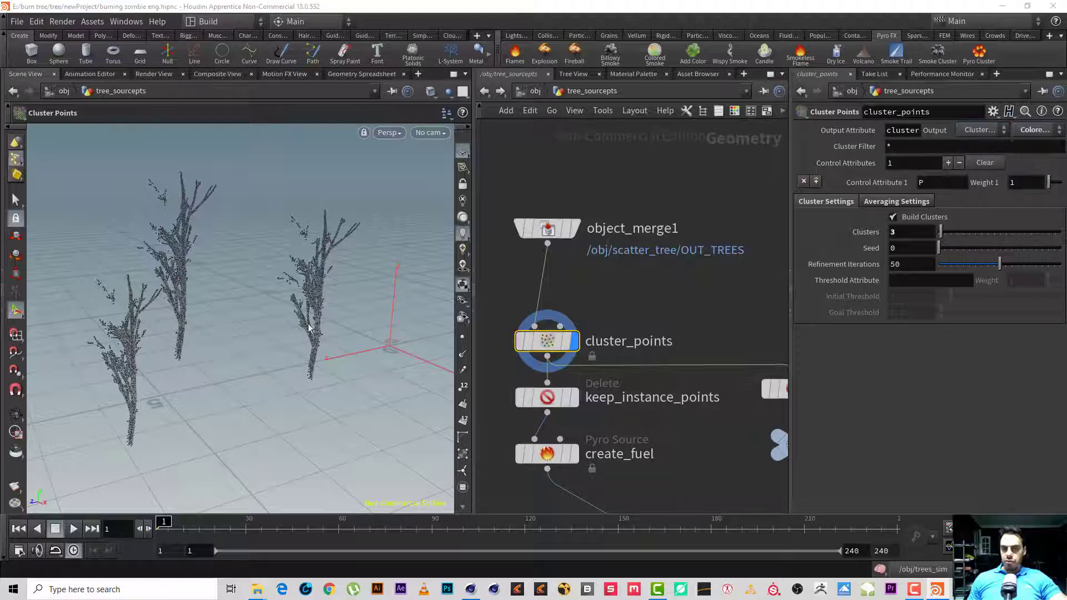
left_click_drag(235, 327, 274, 324)
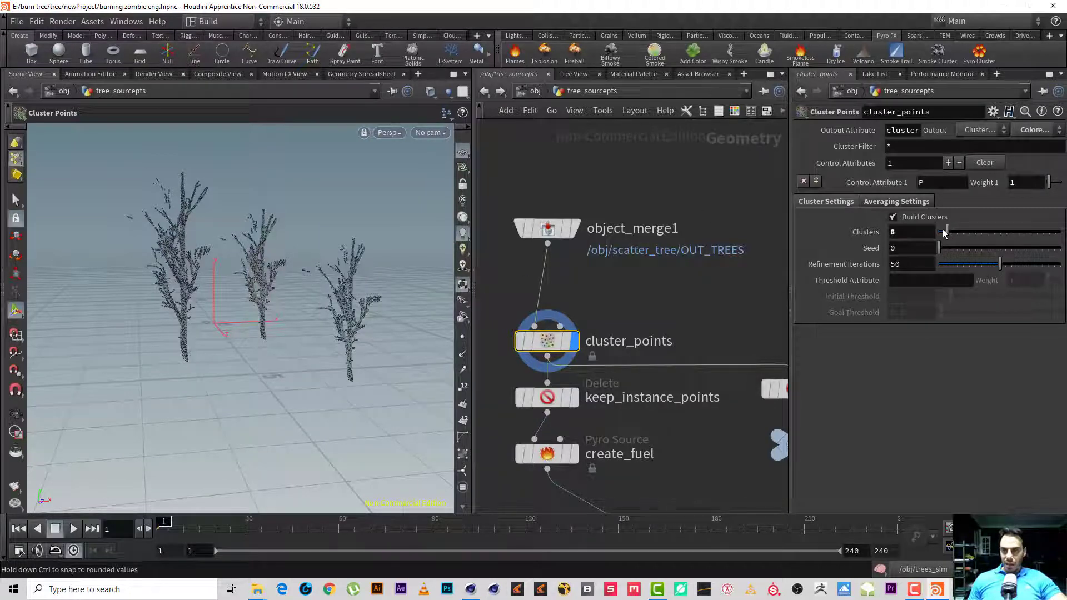
left_click(911, 232)
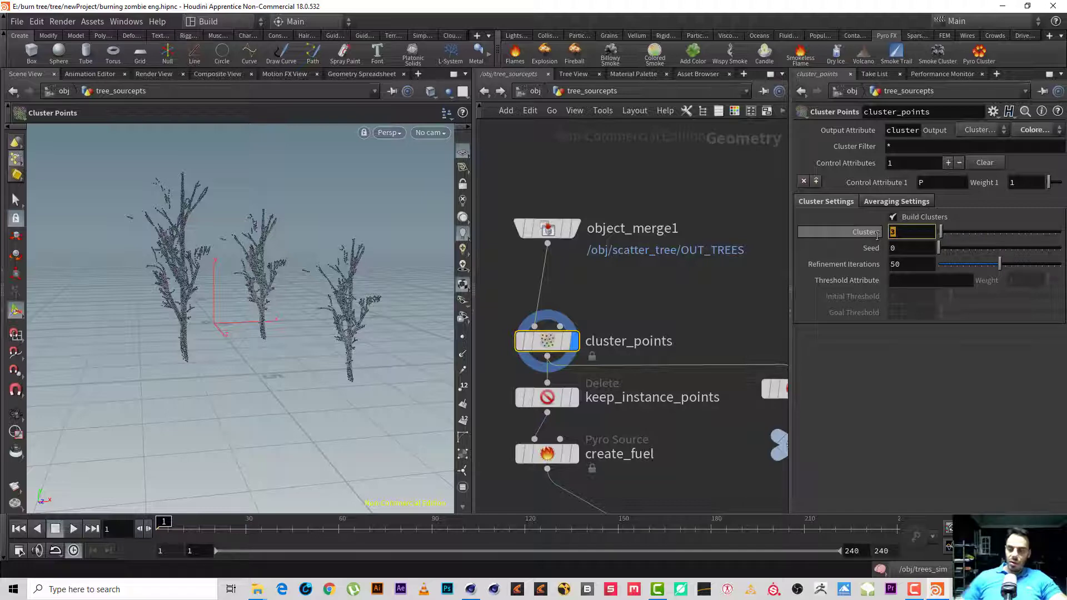
left_click(1029, 130)
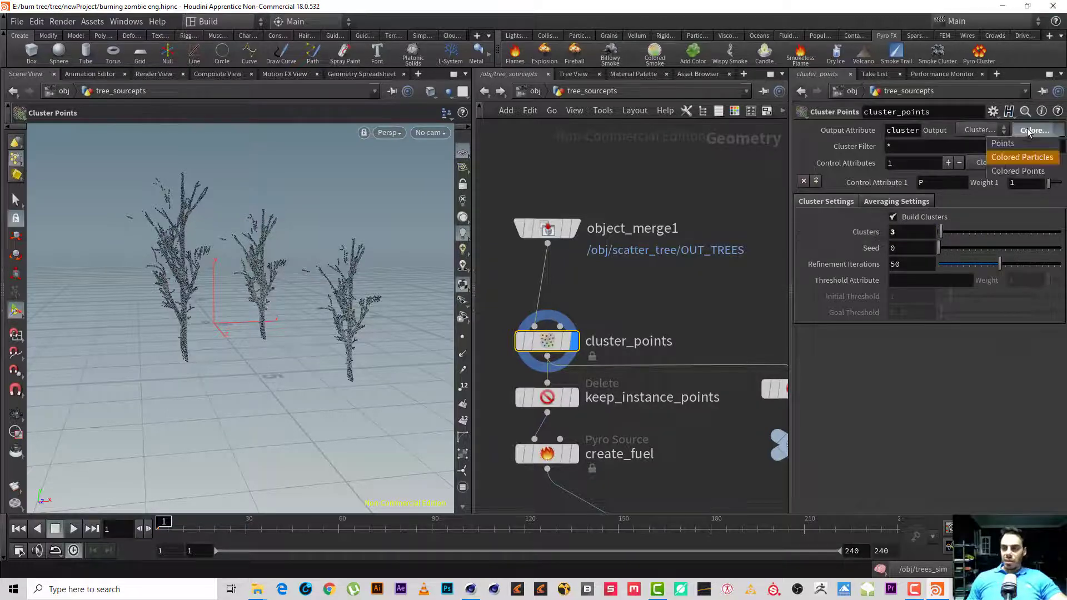
left_click(1031, 170)
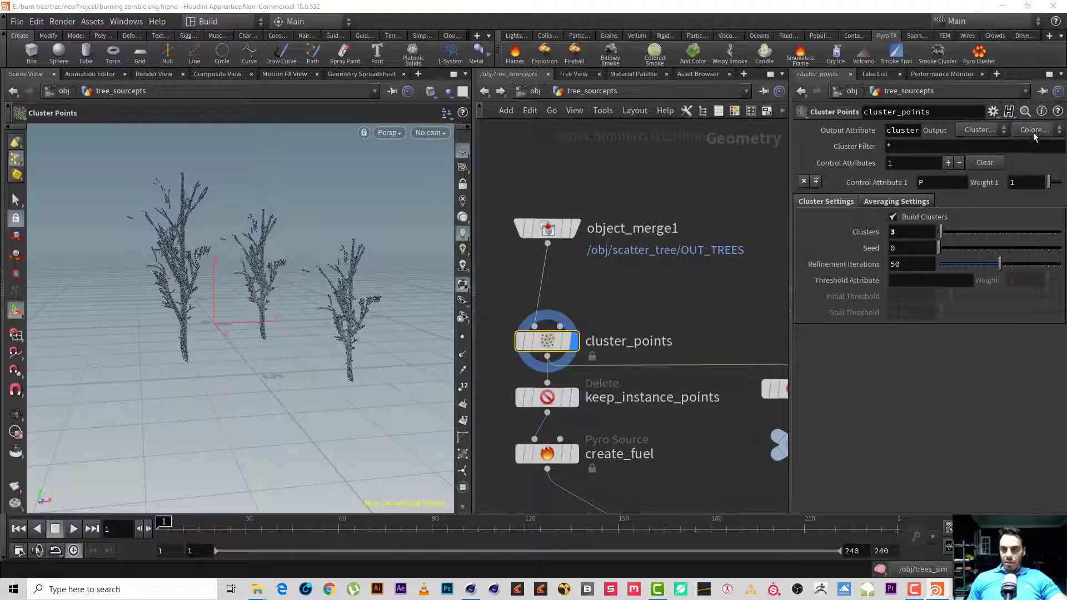
left_click(1032, 131)
left_click(1028, 158)
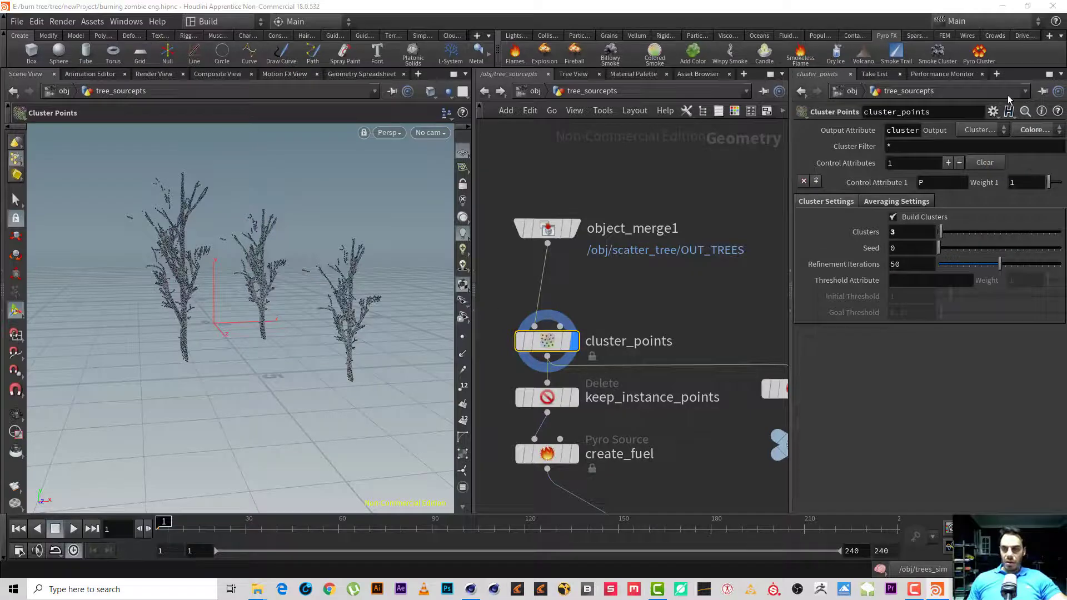
- Set the cluster_points output to Average Points and its visualization to Points
left_click(973, 132)
left_click(973, 162)
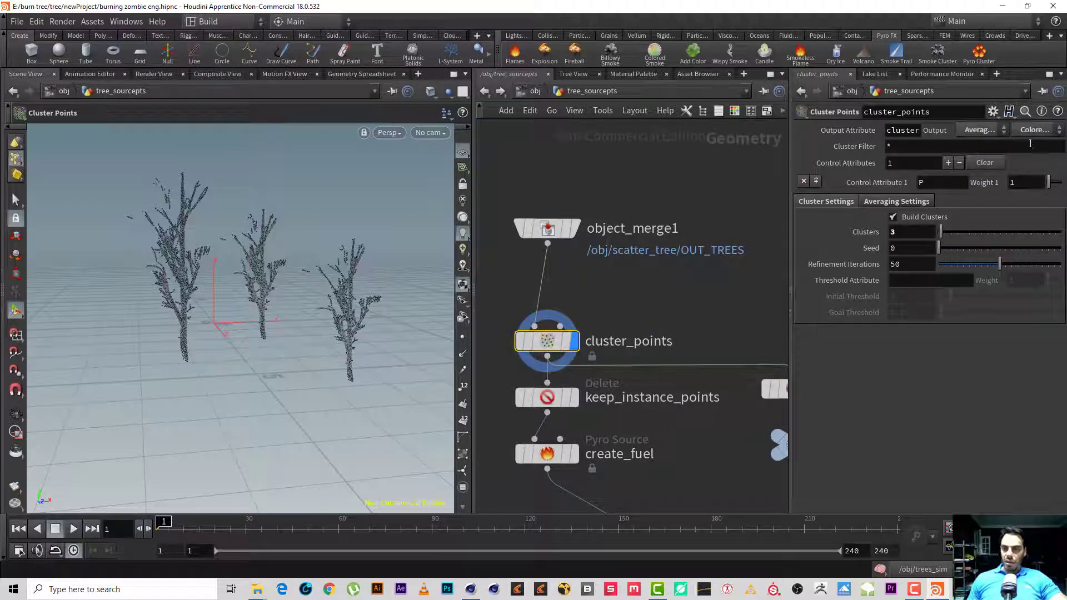
left_click(1033, 130)
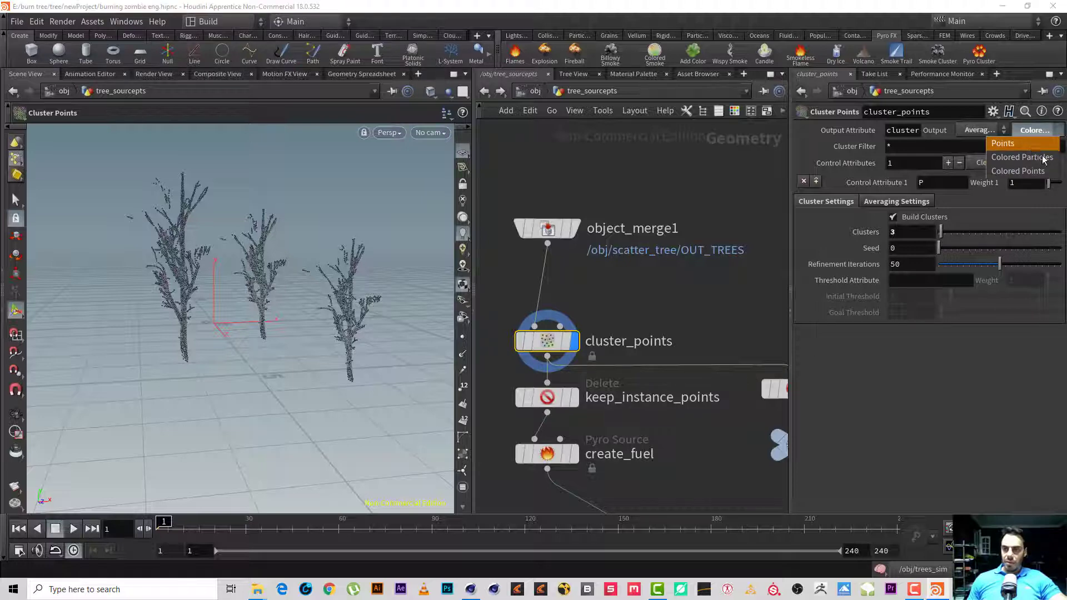
left_click(1012, 143)
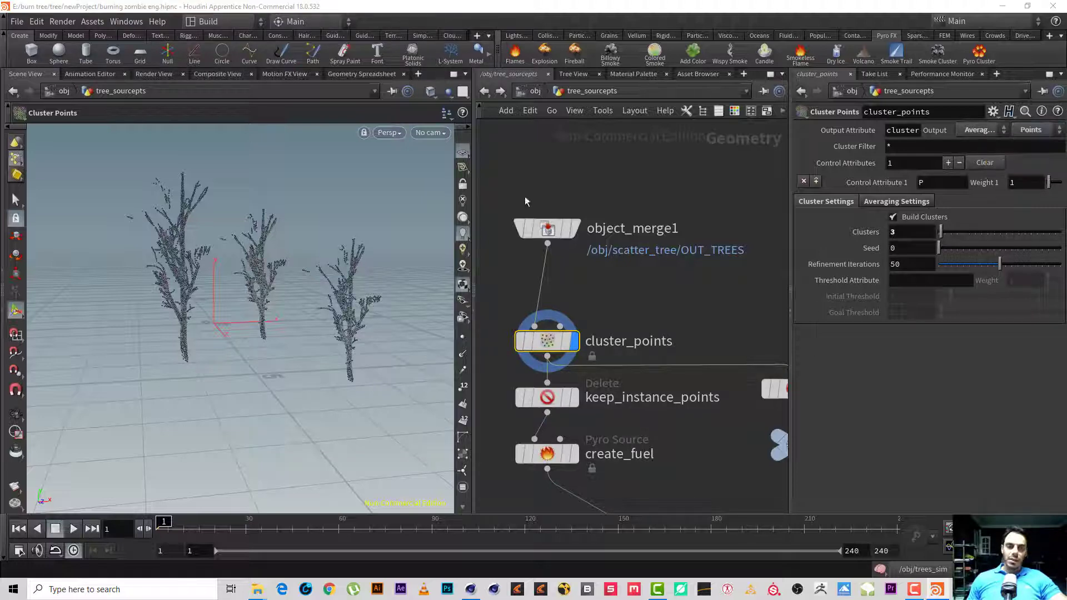
left_click_drag(320, 277, 295, 285, "alt")
middle_click_drag(656, 345, 671, 298)
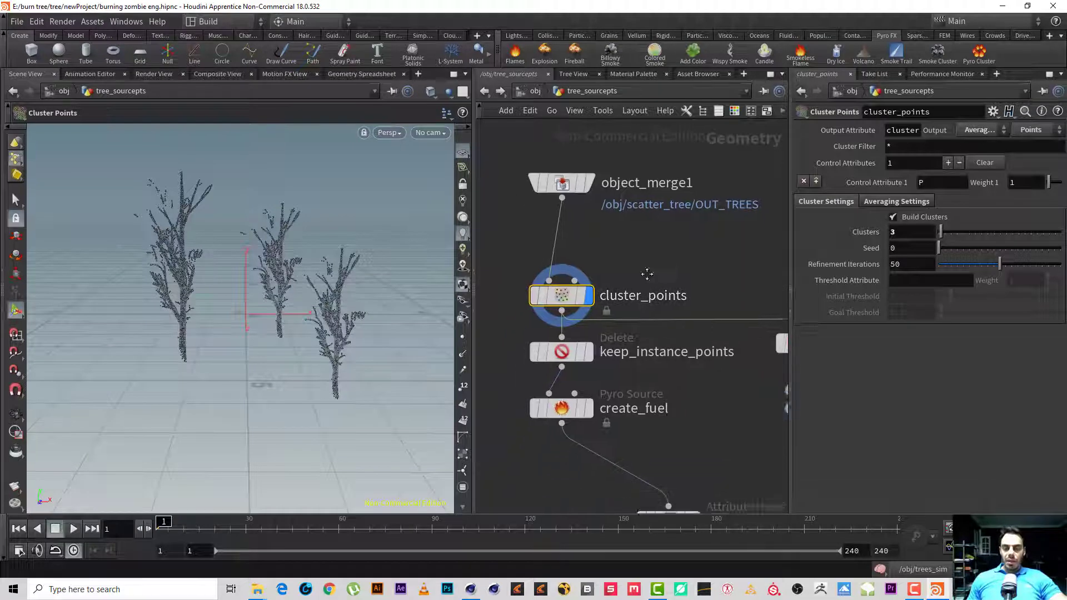
- Play the trees_sim simulation to check the containers around the trees, rewind to frame 1, and return to the object level
left_click(535, 91)
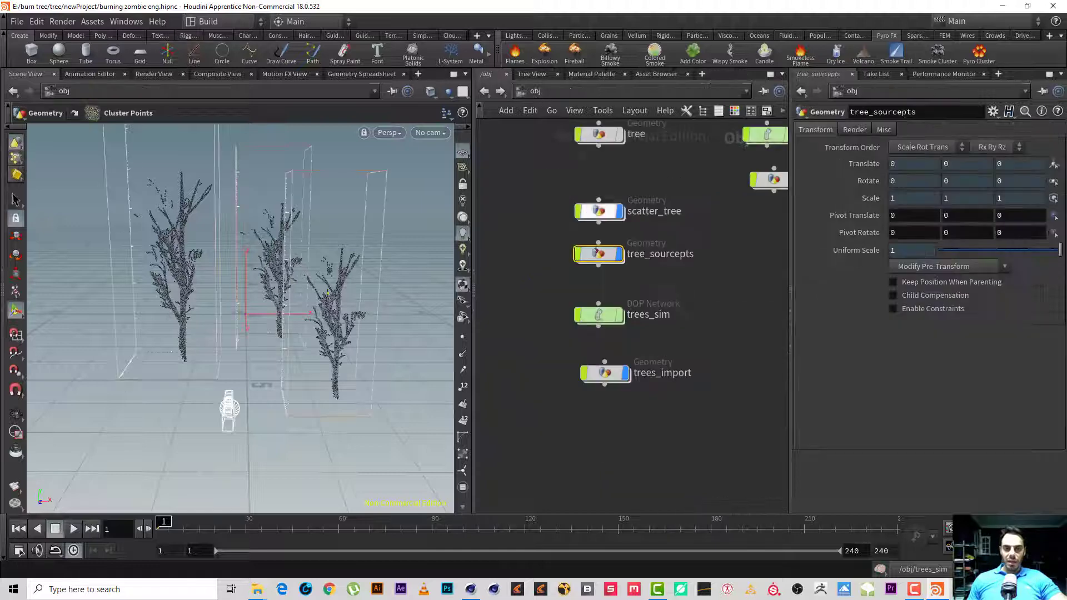
double_click(599, 316)
left_click_drag(330, 341, 182, 460, "alt")
left_click(70, 529)
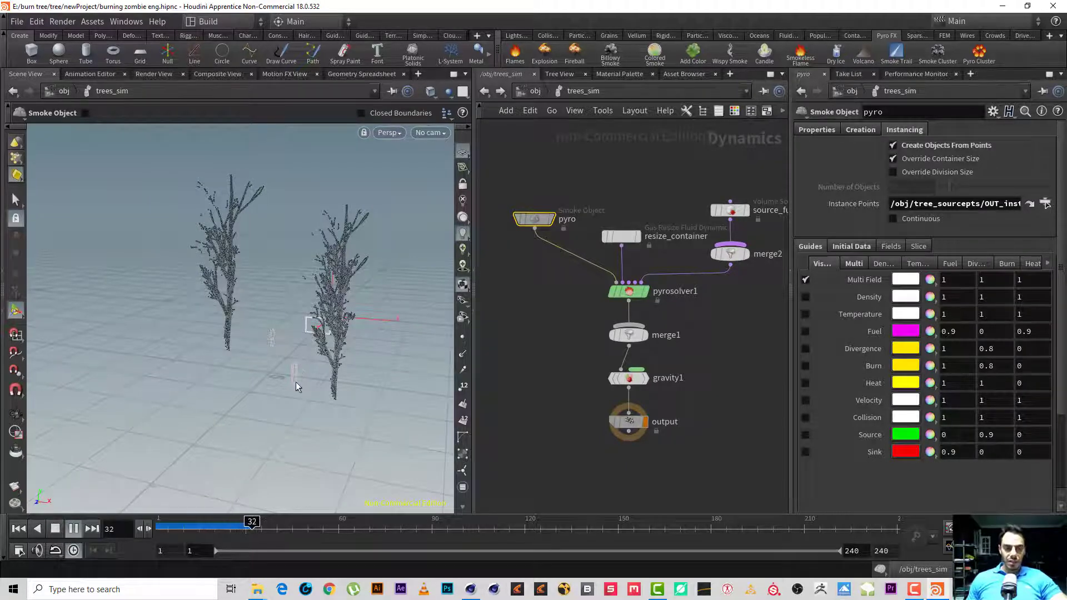
left_click(55, 527)
left_click(18, 528)
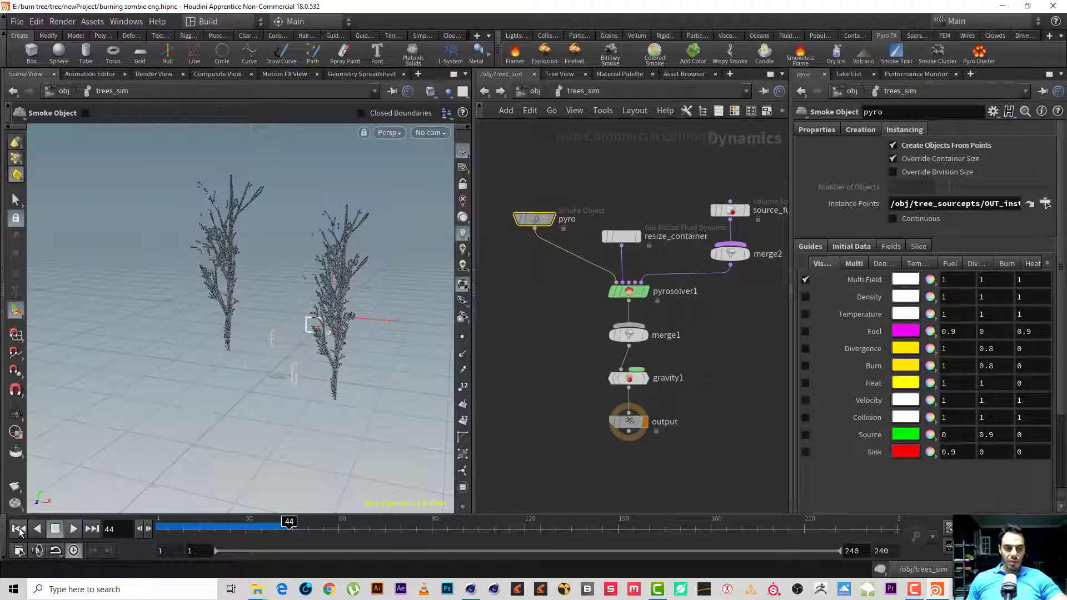
left_click(522, 92)
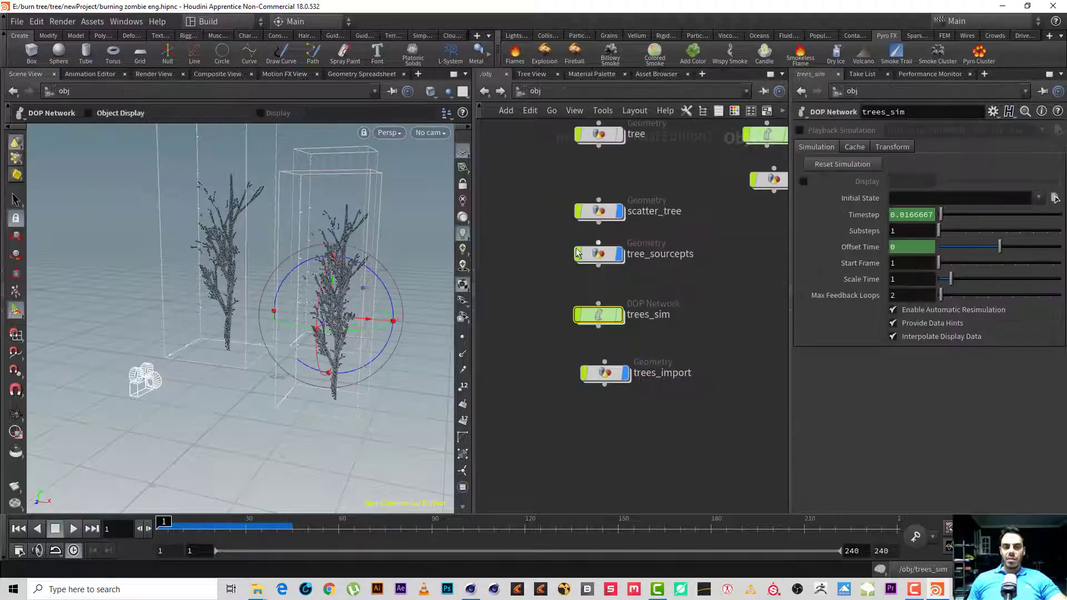
- Open tree_sourcepts and move the cluster_points node up, closer to object_merge1
left_click_drag(239, 235, 311, 261, "alt")
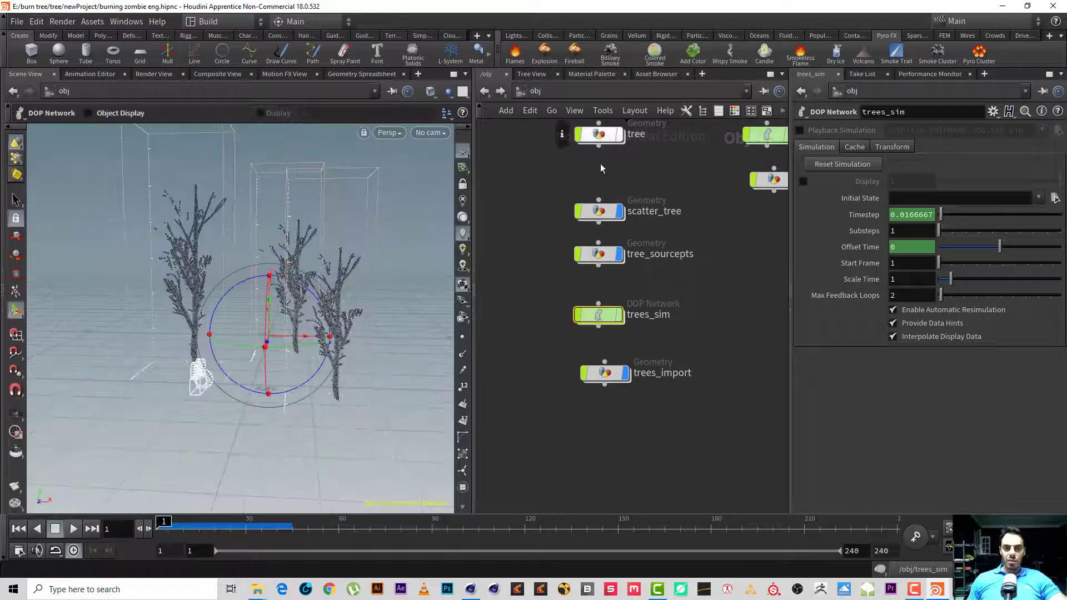
middle_click_drag(601, 163, 593, 218)
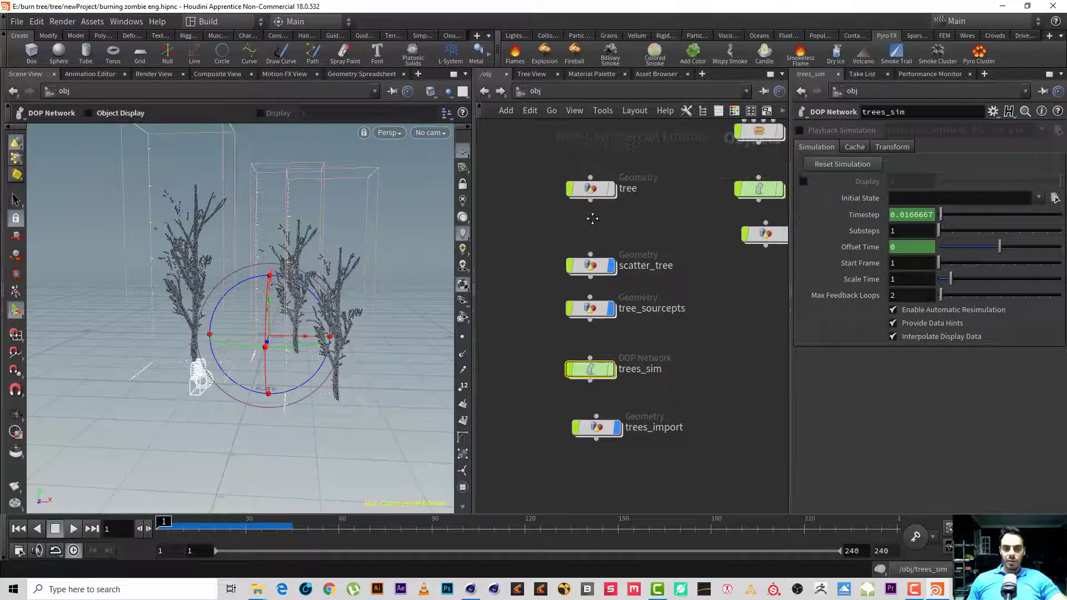
double_click(602, 307)
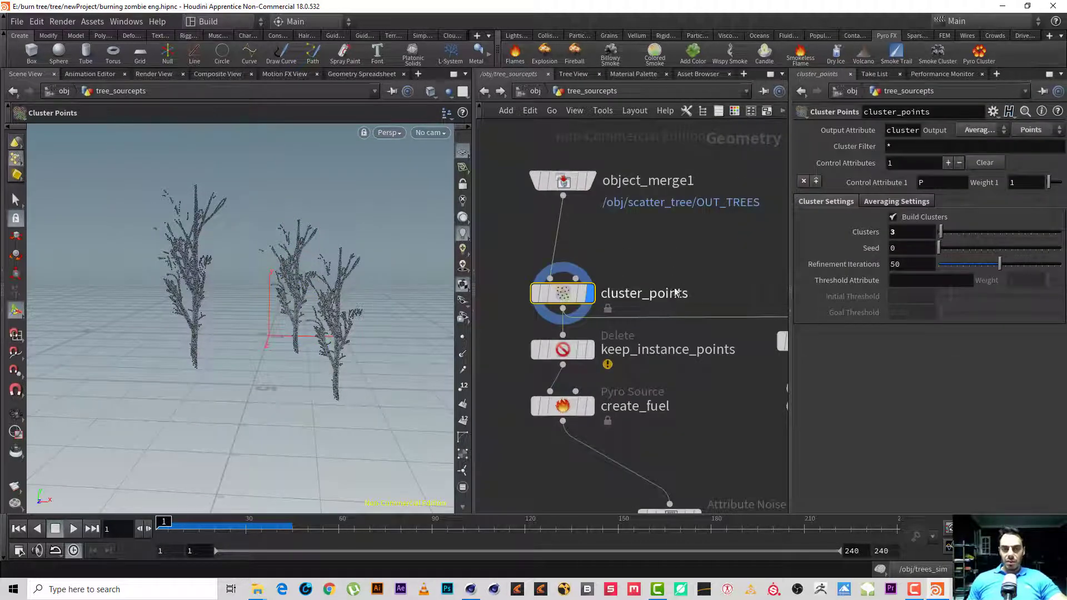
left_click_drag(697, 296, 562, 140)
double_click(645, 255)
left_click(687, 210)
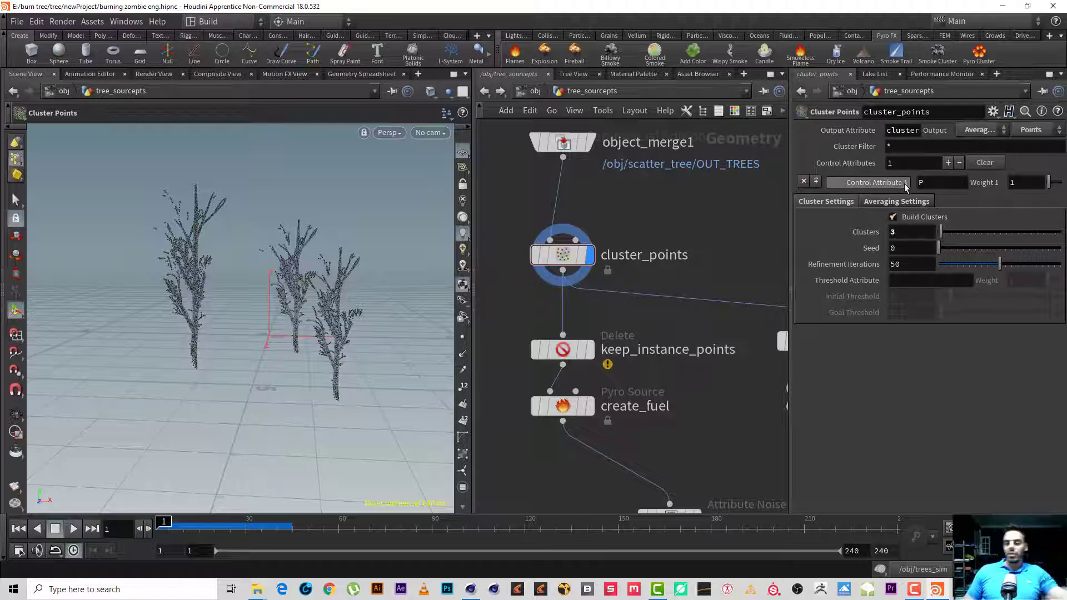
- Set Control Attribute 1 of cluster_points to id
left_click_drag(935, 184, 815, 175)
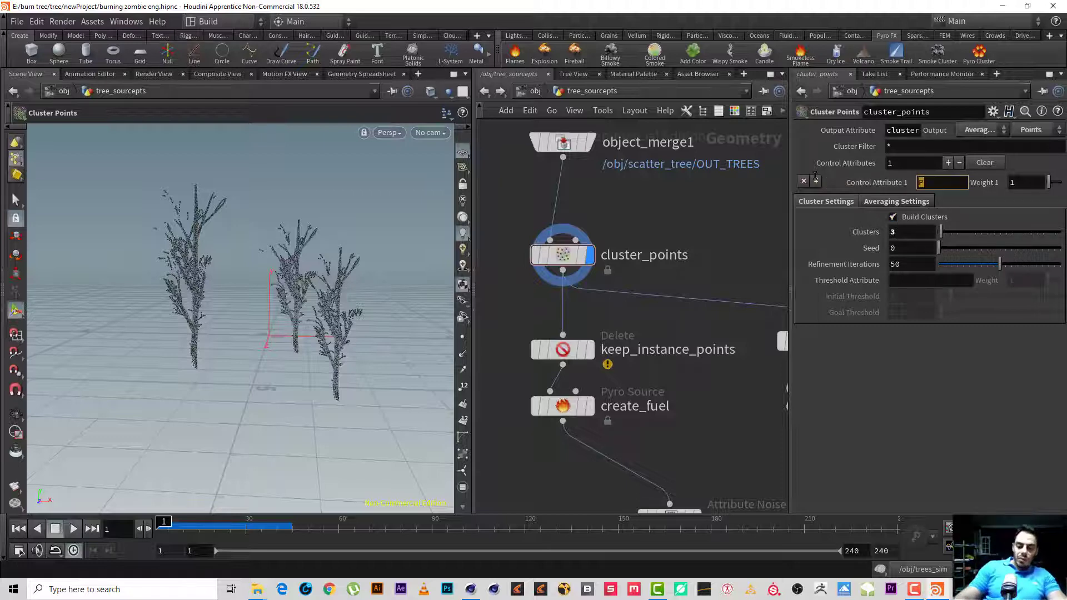
type("ID")
key("Return")
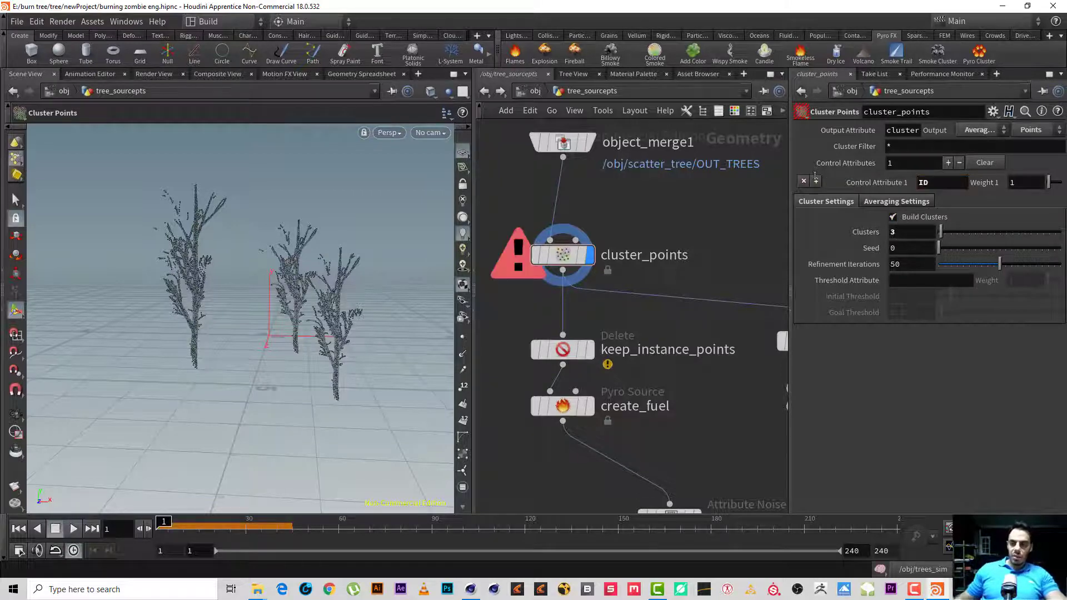
left_click_drag(952, 187, 713, 151)
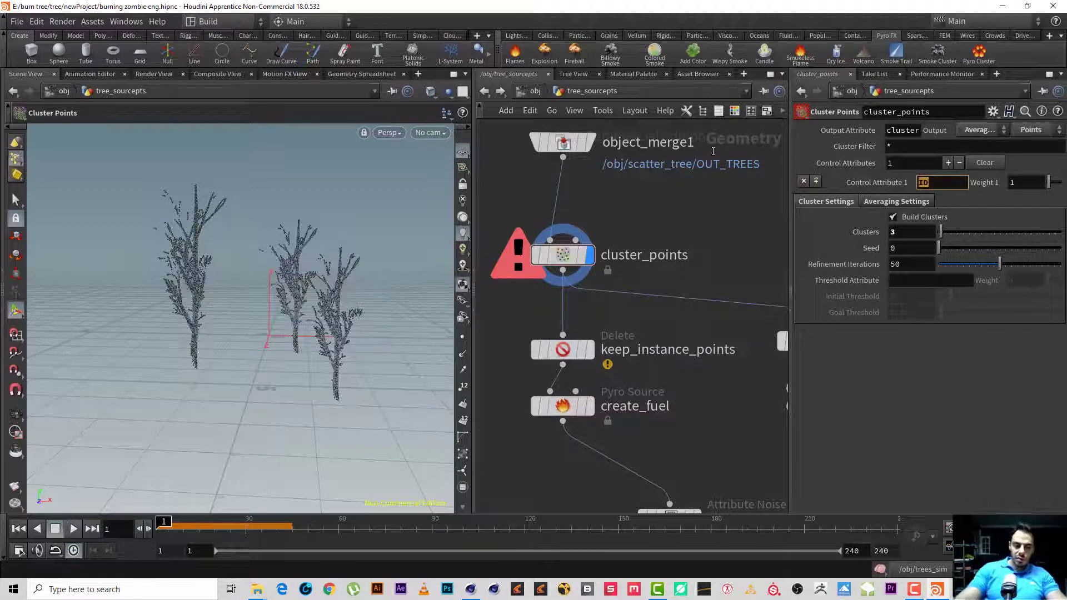
type("id")
key("Return")
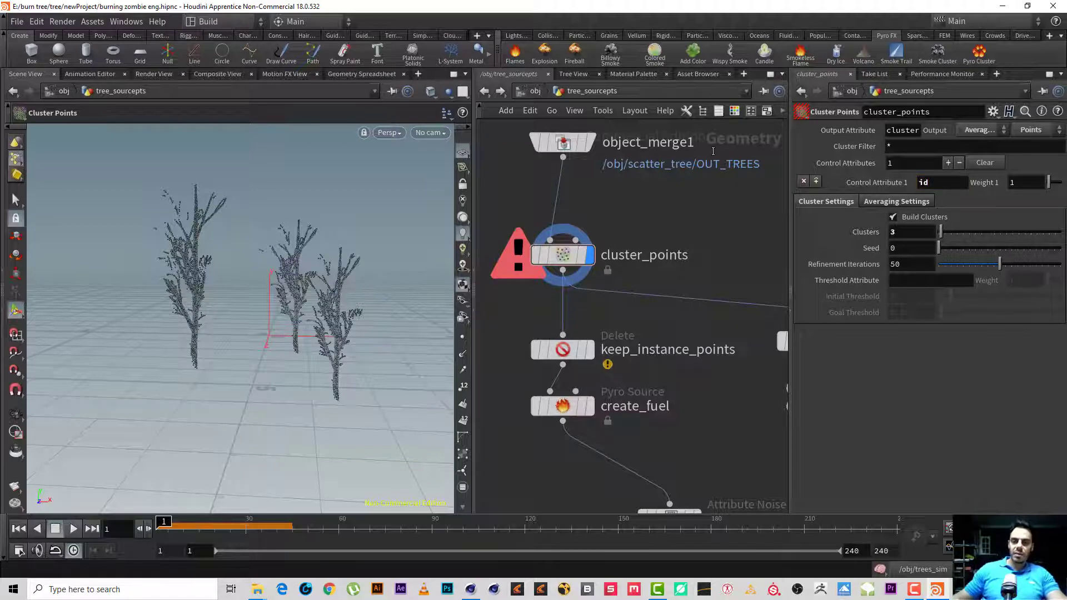
- Insert an Attribute Wrangle between attribrandomize2 and copytopoints1 in scatter_tree
left_click(534, 92)
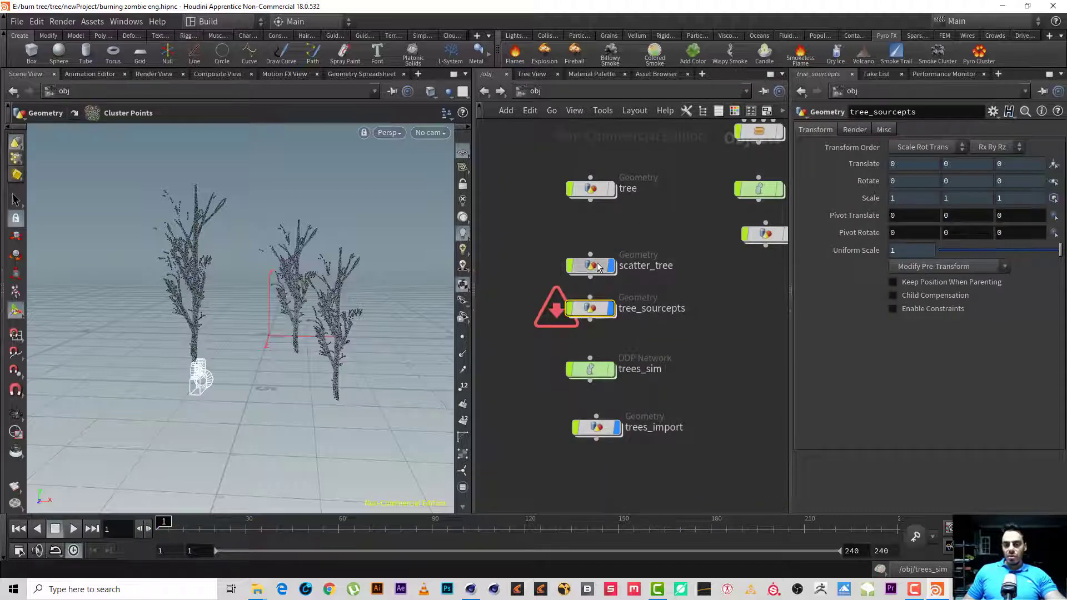
double_click(599, 267)
left_click_drag(743, 318, 643, 173)
left_click_drag(637, 301, 675, 264)
key("Tab")
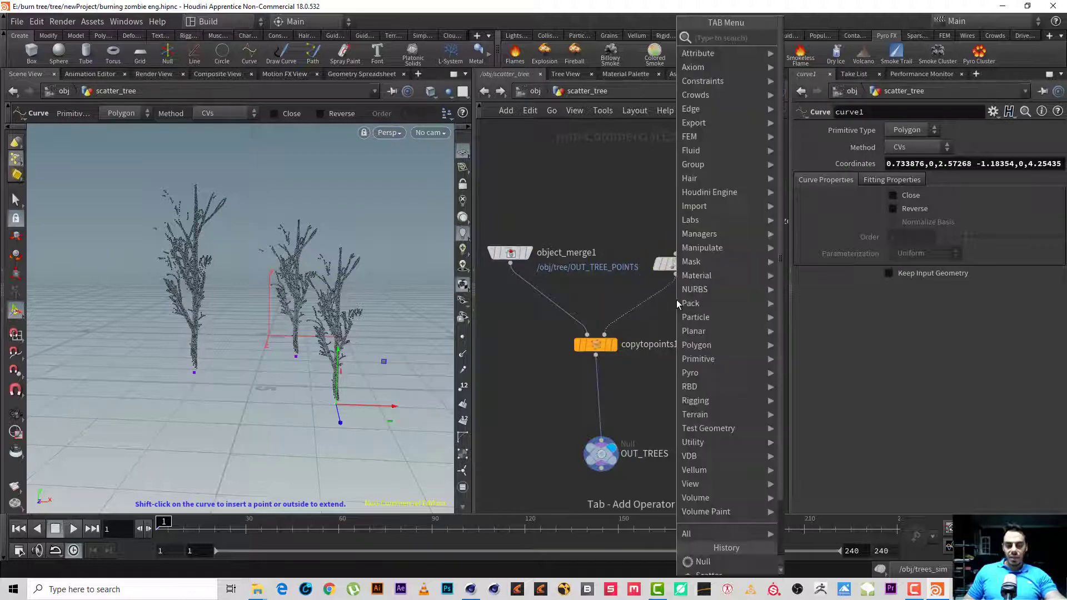
type("att wr")
key("Return")
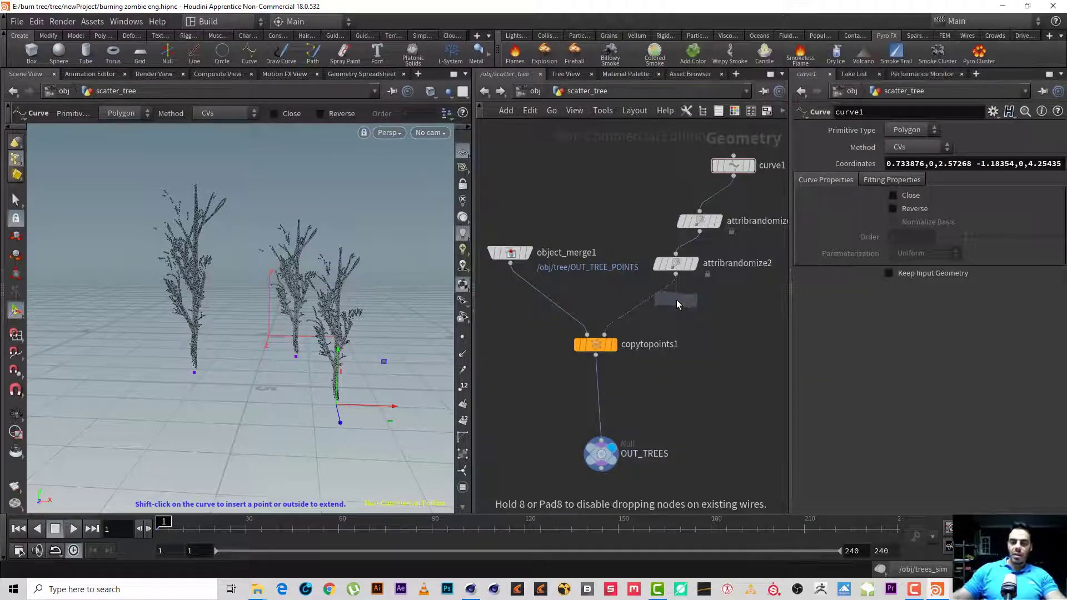
left_click(653, 309)
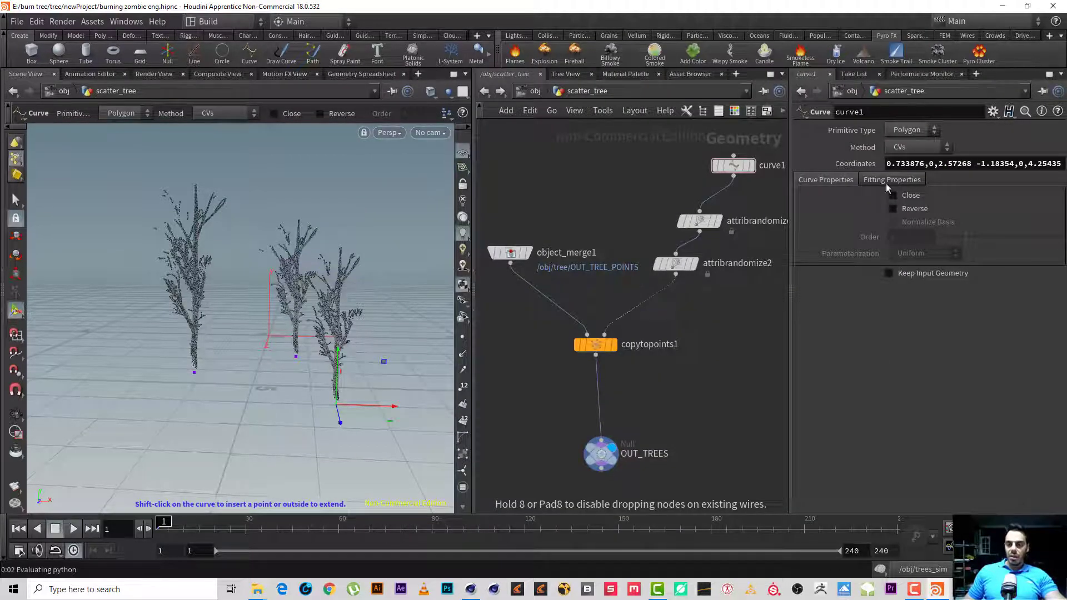
left_click(852, 243)
type("i@id")
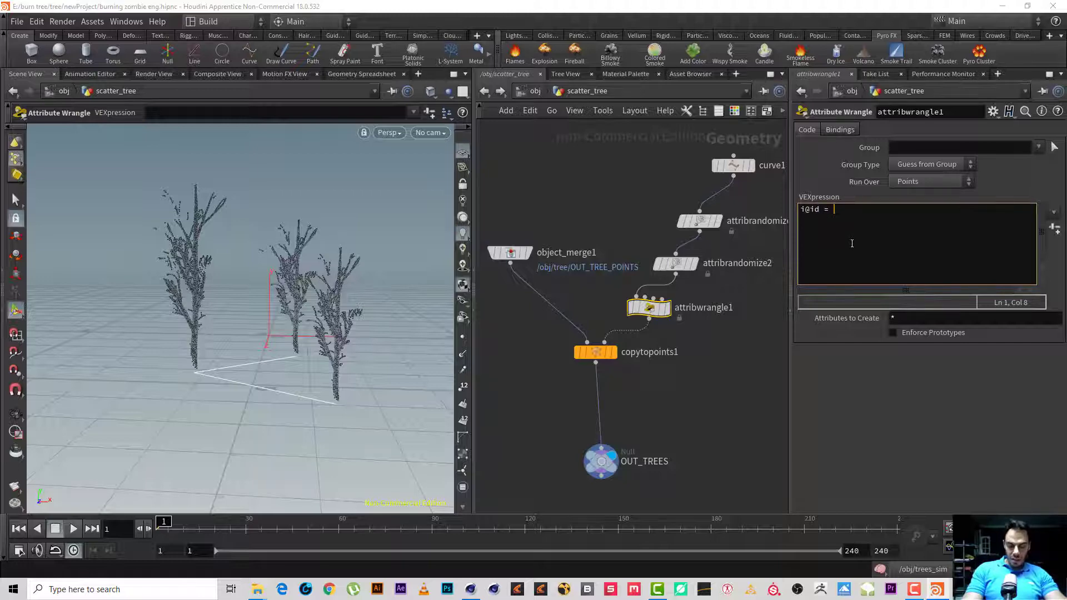
type("= @ptrnu")
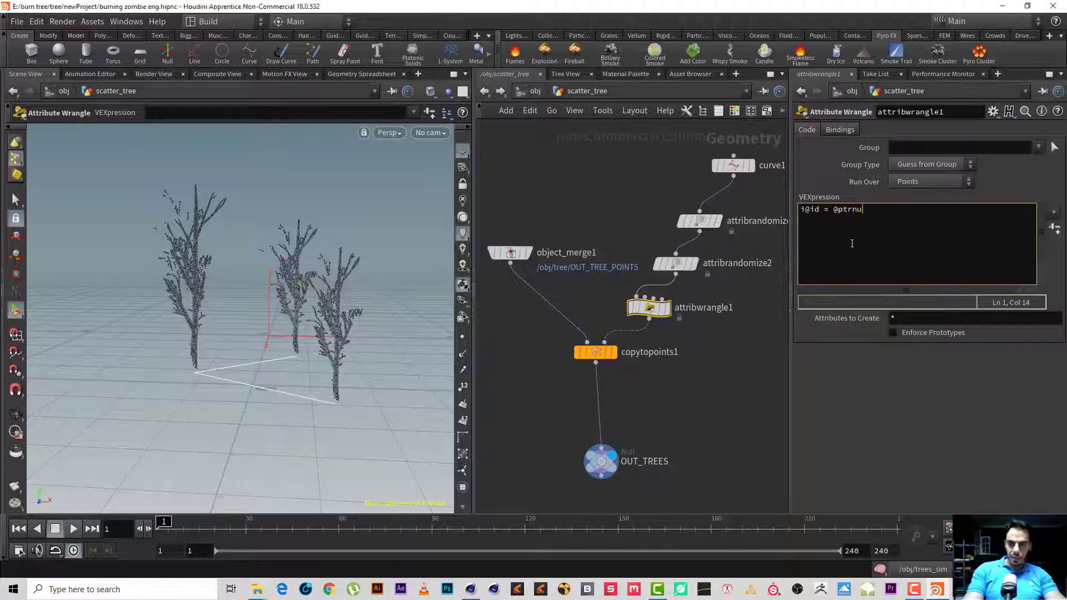
key("BackSpace")
key("BackSpace")
key("BackSpace")
type("n")
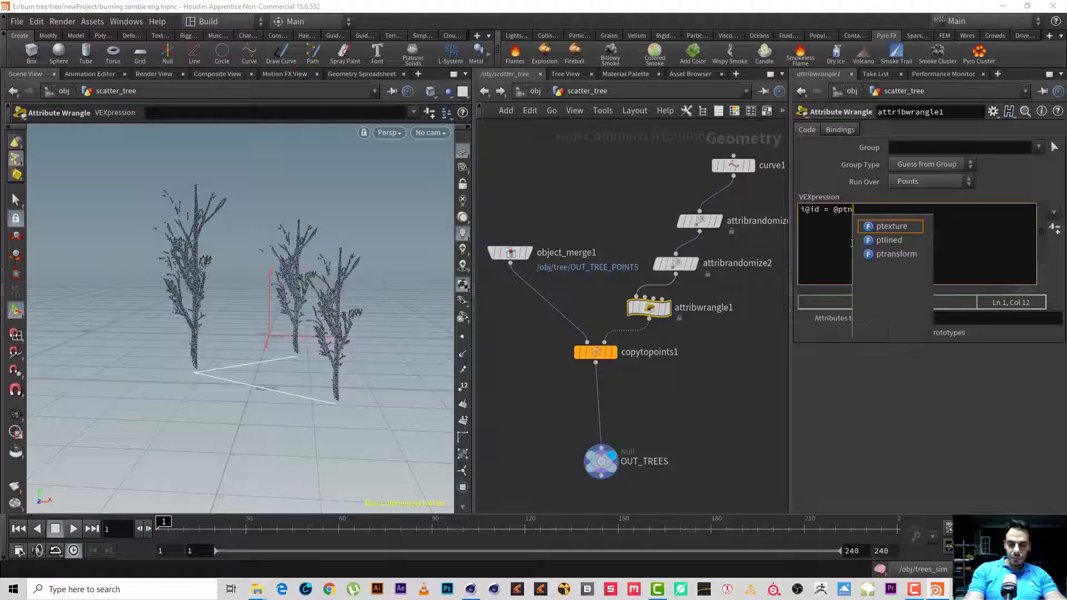
type("um;")
key("ctrl+Return")
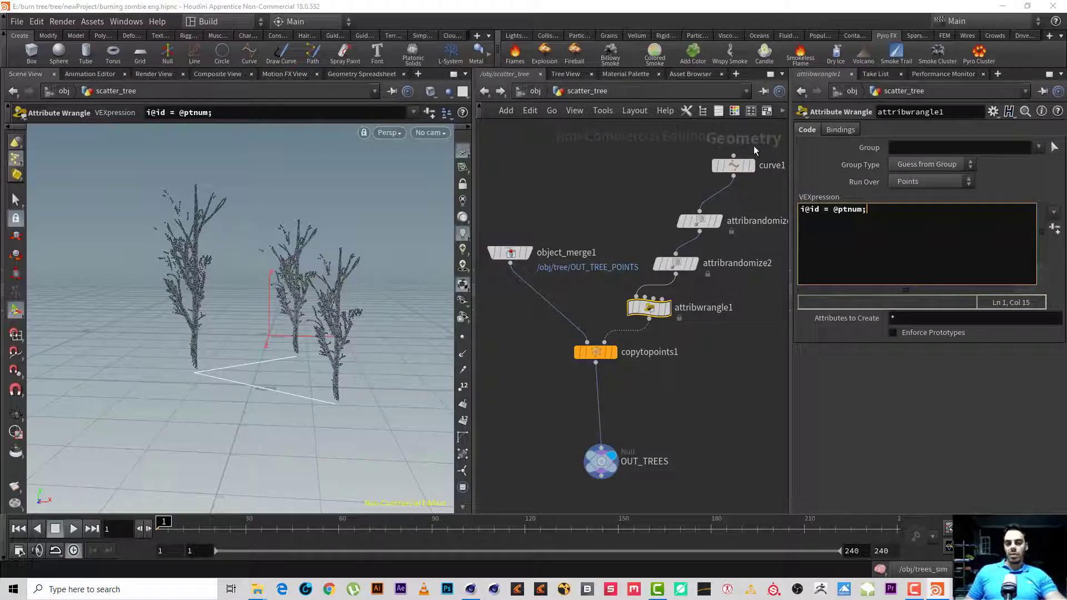
- Check cluster_points in tree_sourcepts and play the trees_sim simulation briefly to examine the containers around the trees
left_click(531, 90)
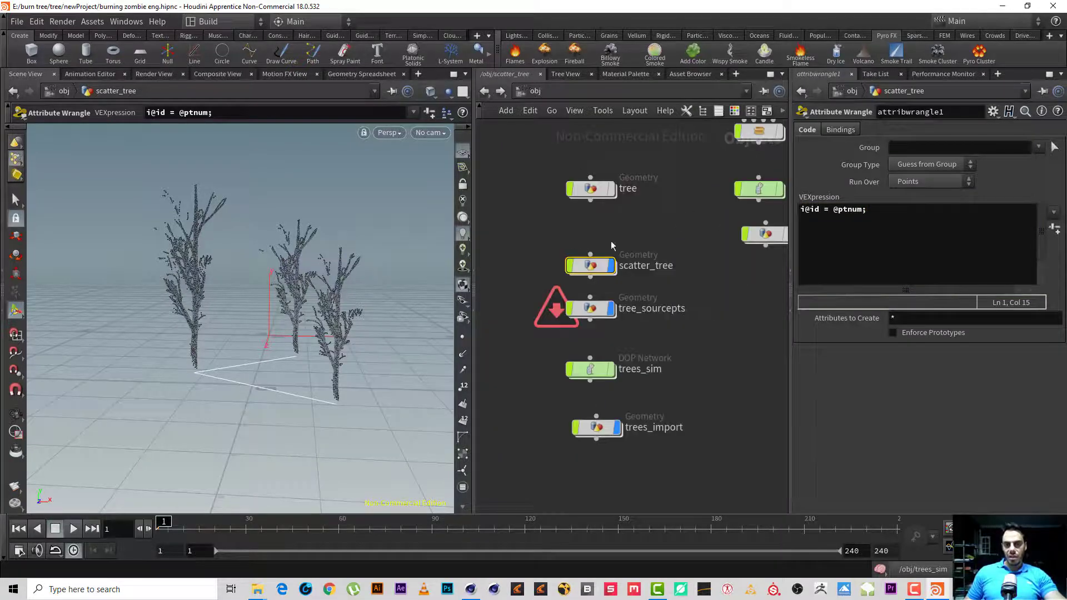
double_click(592, 309)
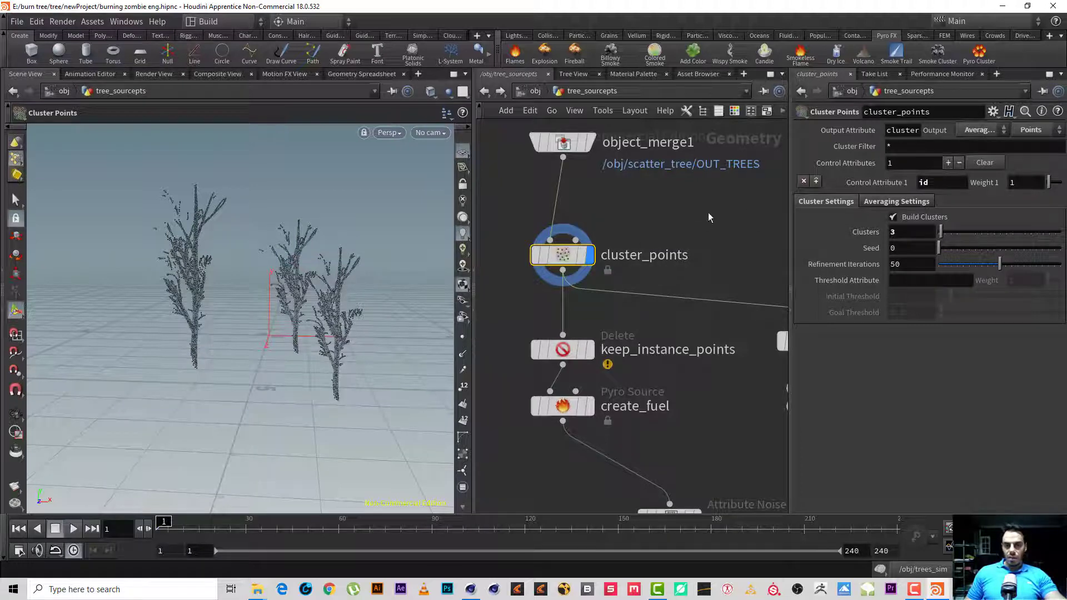
left_click(528, 90)
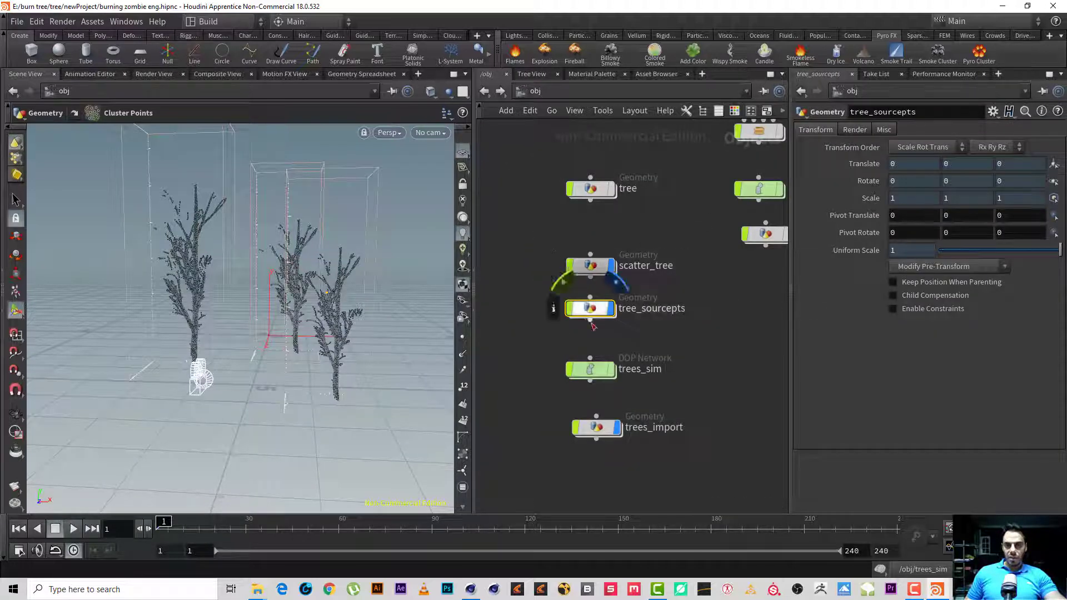
double_click(584, 369)
left_click(69, 532)
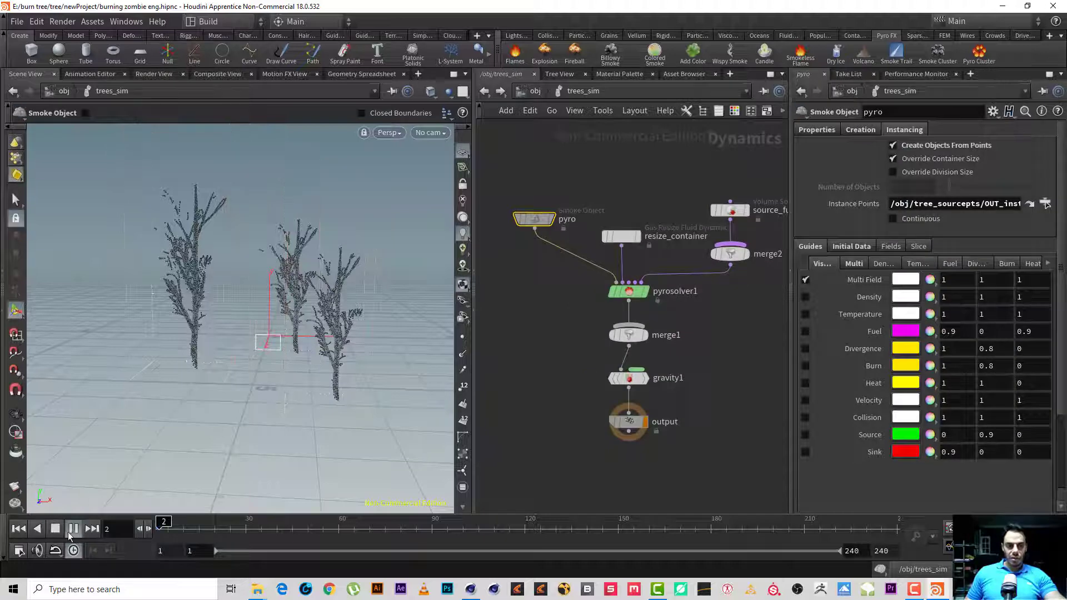
left_click(69, 532)
key("Escape")
left_click_drag(222, 360, 254, 385)
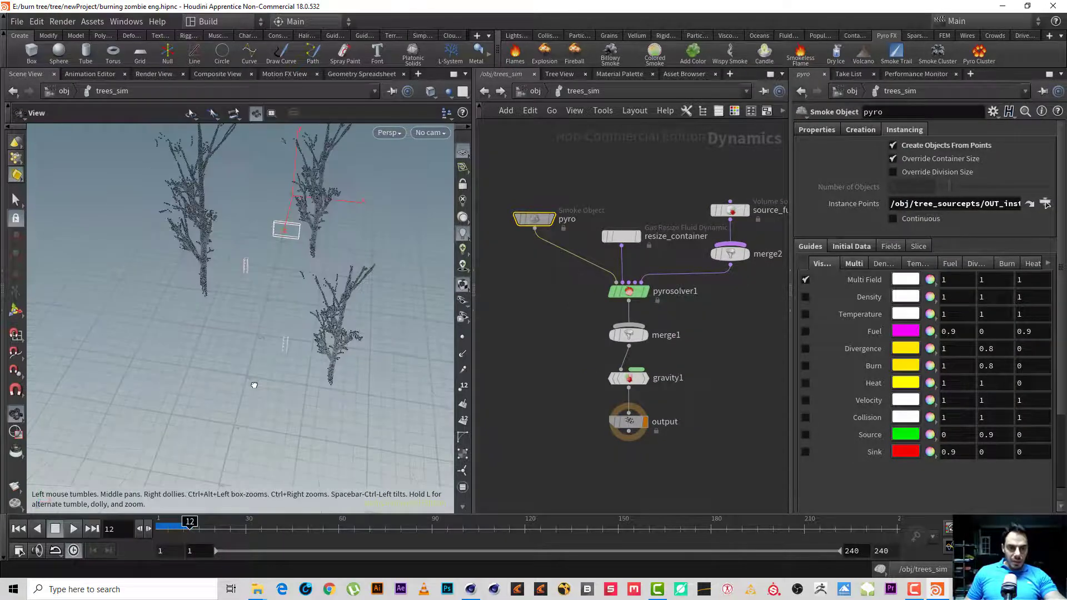
right_click_drag(278, 305, 414, 266)
left_click_drag(293, 372, 302, 345)
key("Return")
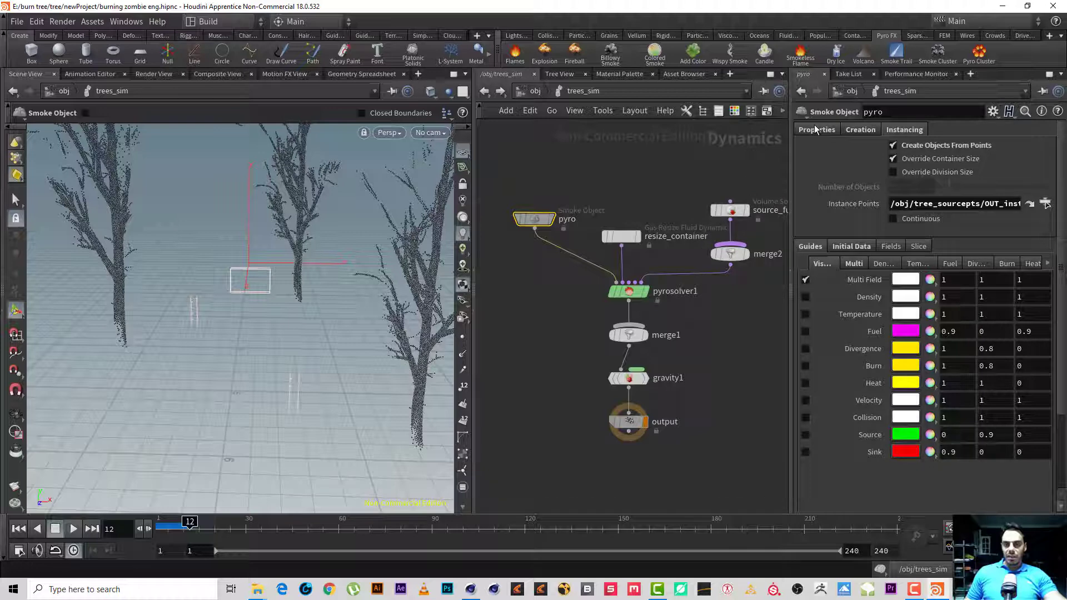
- In resize_container, turn off Clamp To Maximum and set the bounds Reference Field to density heat
left_click(621, 237)
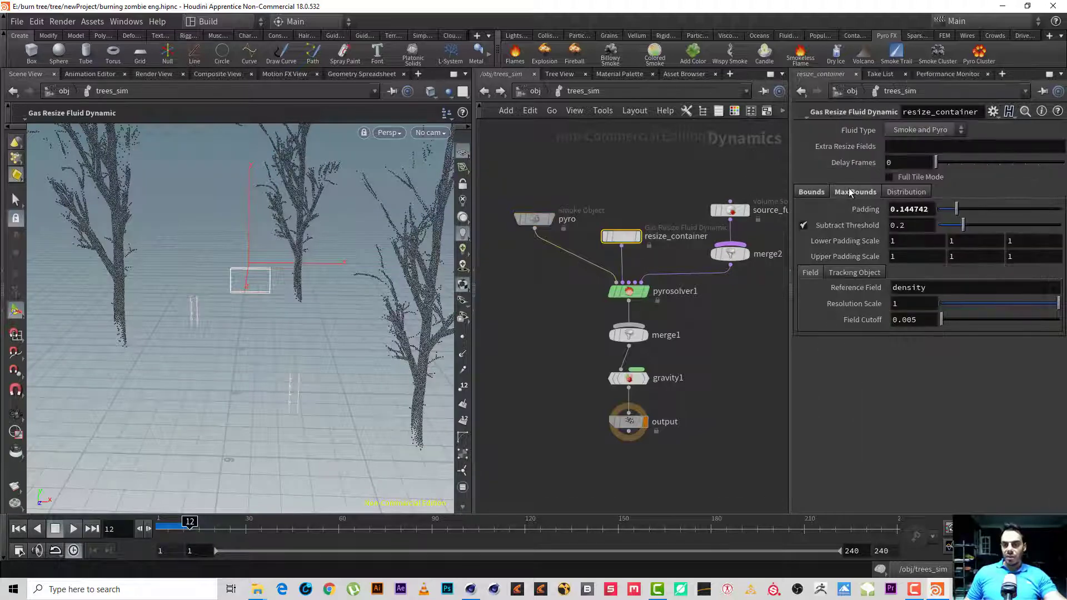
left_click(850, 192)
left_click(802, 210)
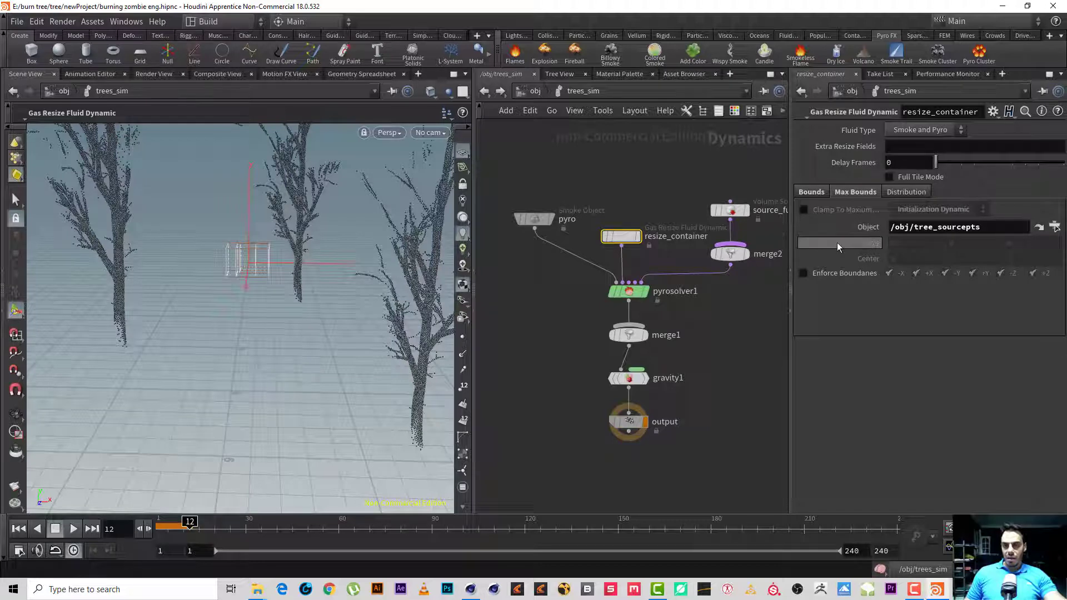
left_click(812, 192)
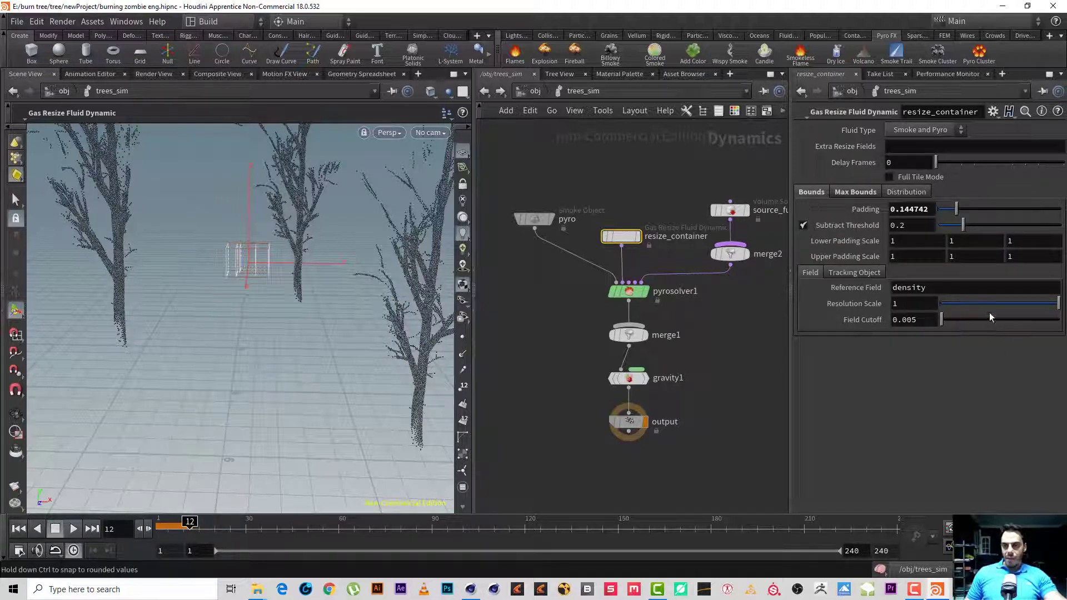
left_click(974, 289)
type("heat")
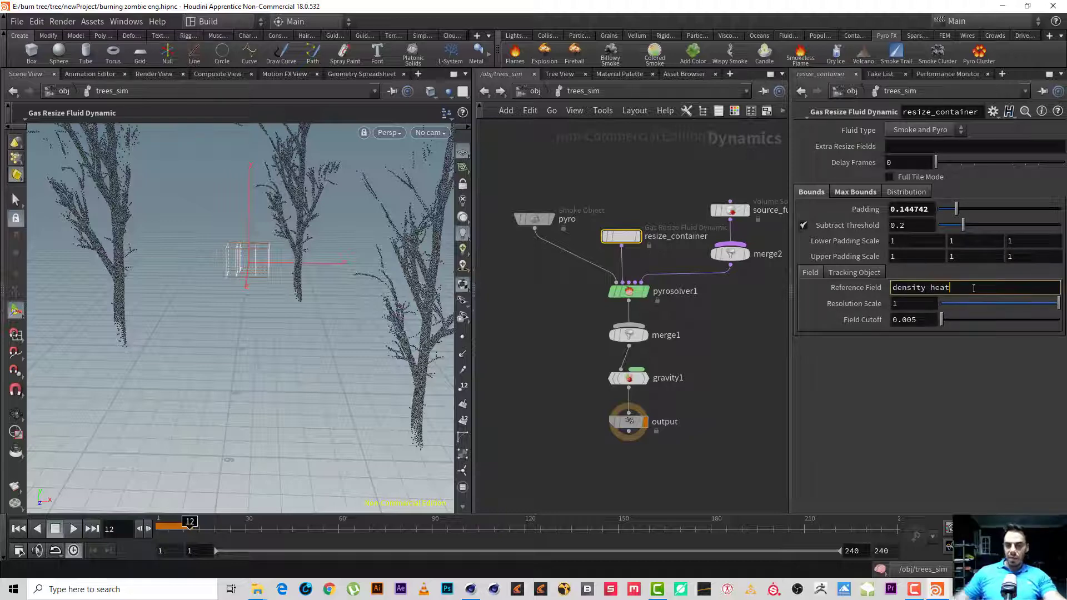
key("Return")
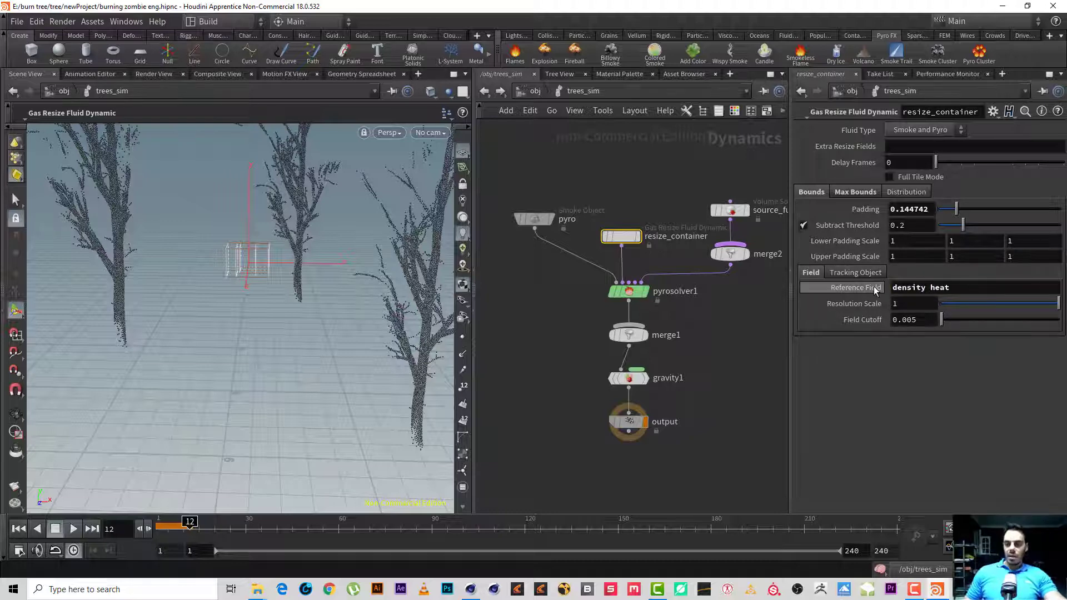
- Enable Track By Object in resize_container and set its Sop Path to /obj/tree_sourcepts/OUT_fuel
left_click(863, 272)
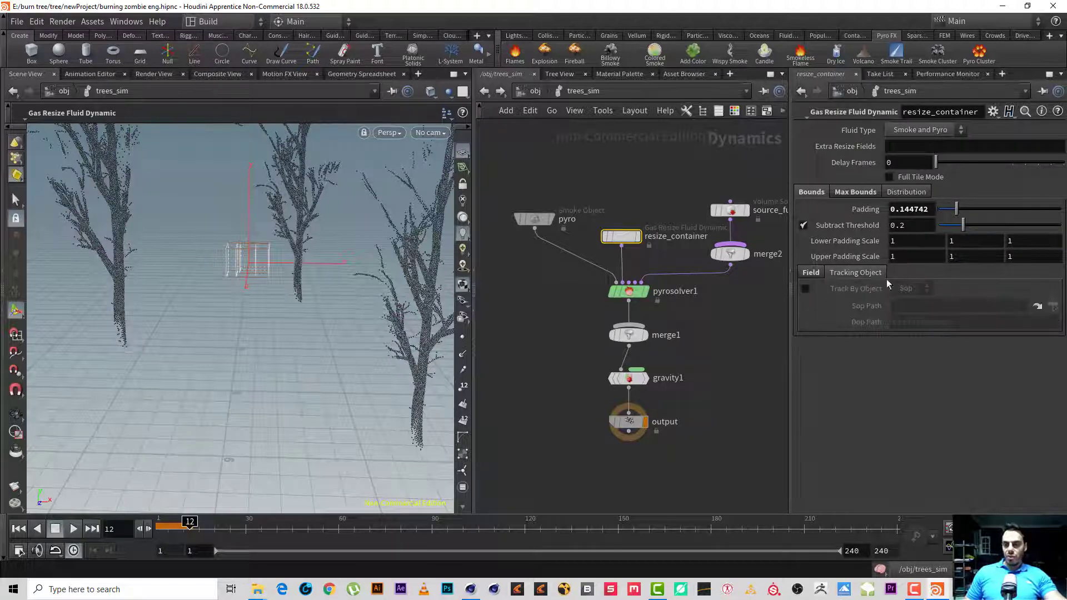
left_click(805, 288)
left_click(1053, 306)
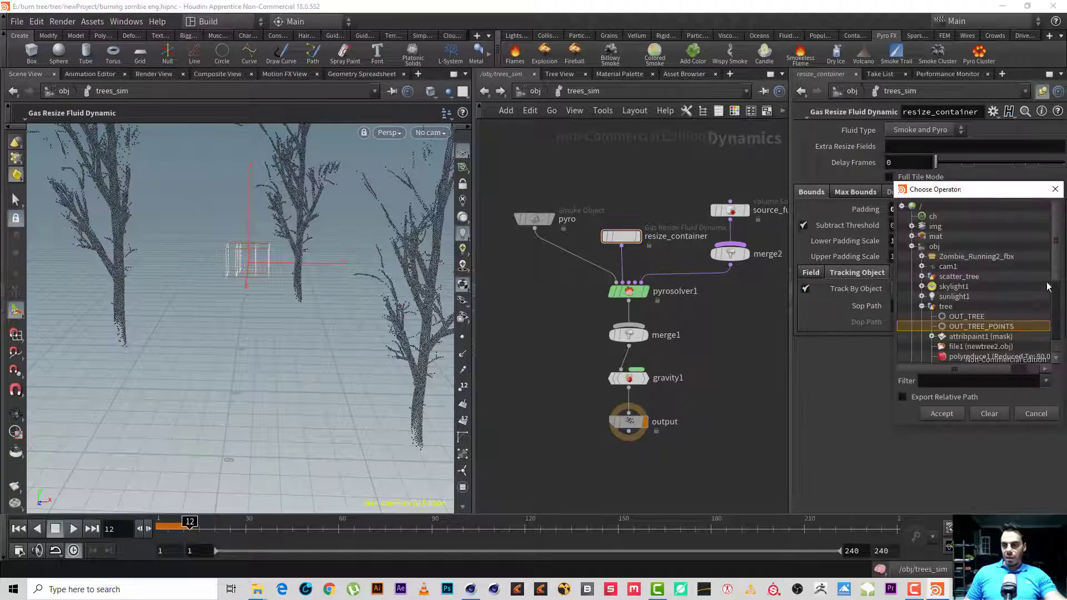
left_click(922, 306)
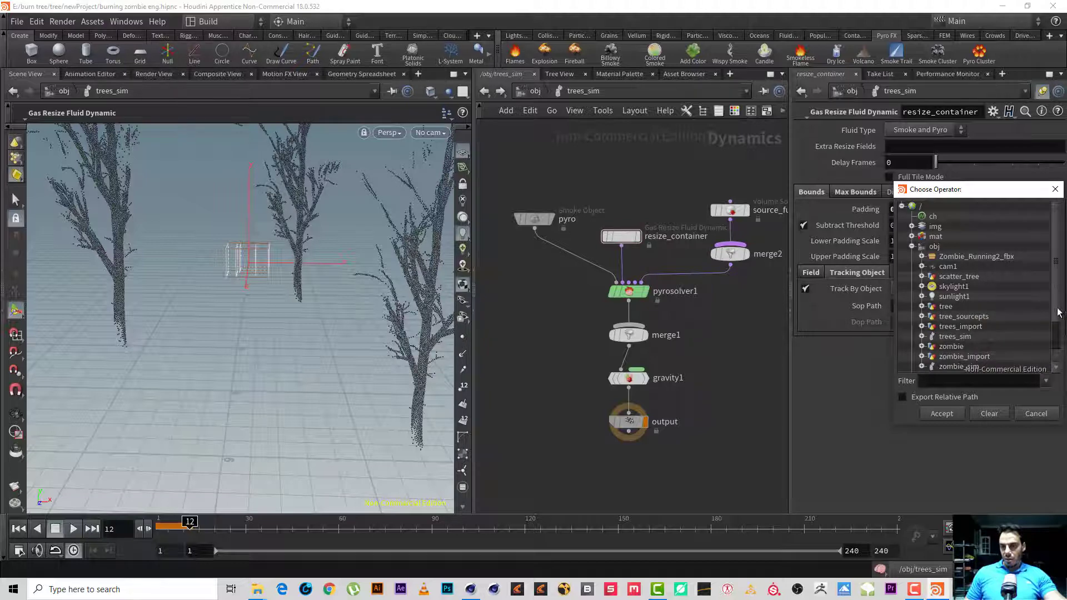
left_click_drag(1058, 313, 1058, 337)
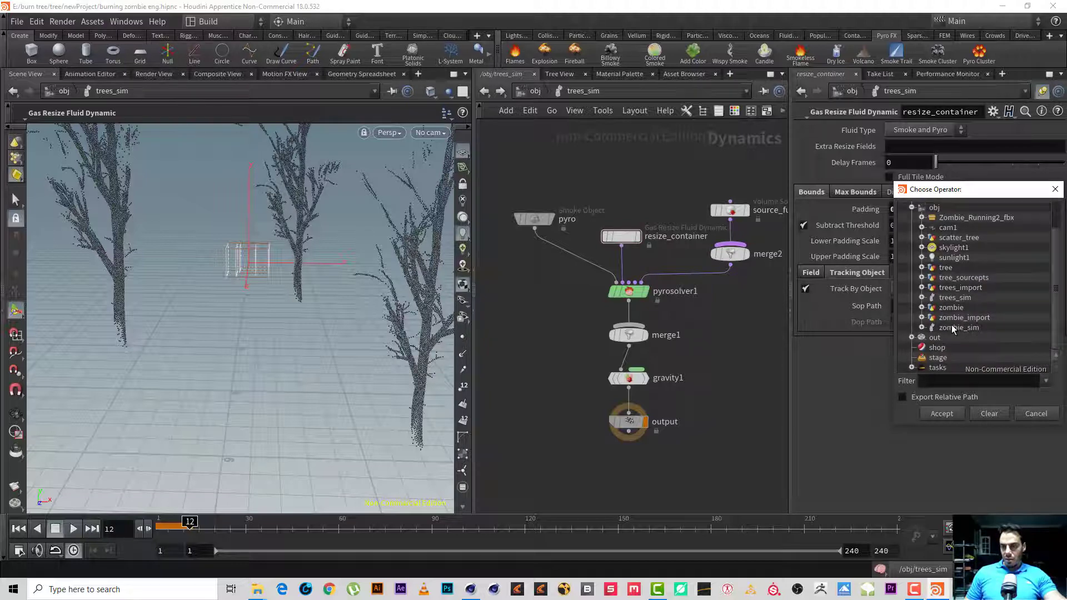
left_click(922, 277)
double_click(965, 284)
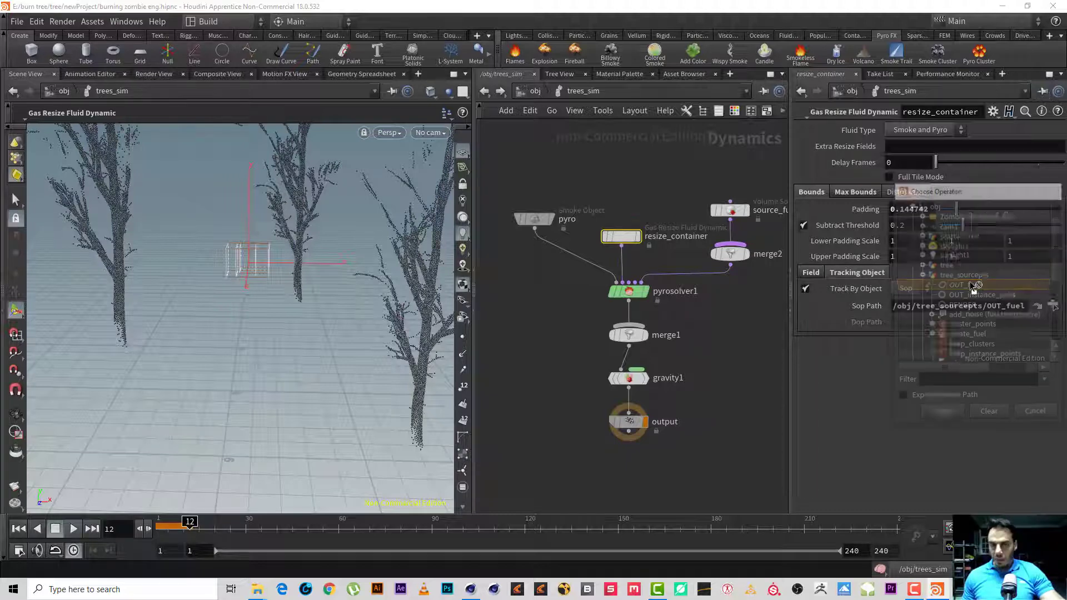
- Replay the simulation from the start, examine the containers from another angle, and rewind to frame 1
left_click(18, 529)
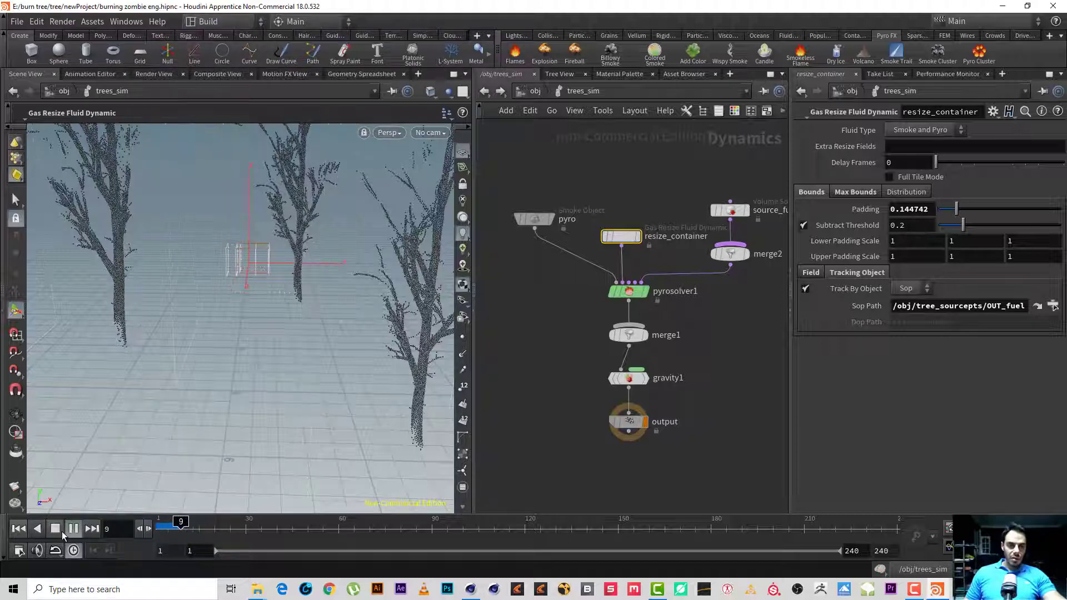
key("Escape")
left_click_drag(241, 276, 217, 311)
key("Return")
left_click(18, 530)
key("Escape")
key("Return")
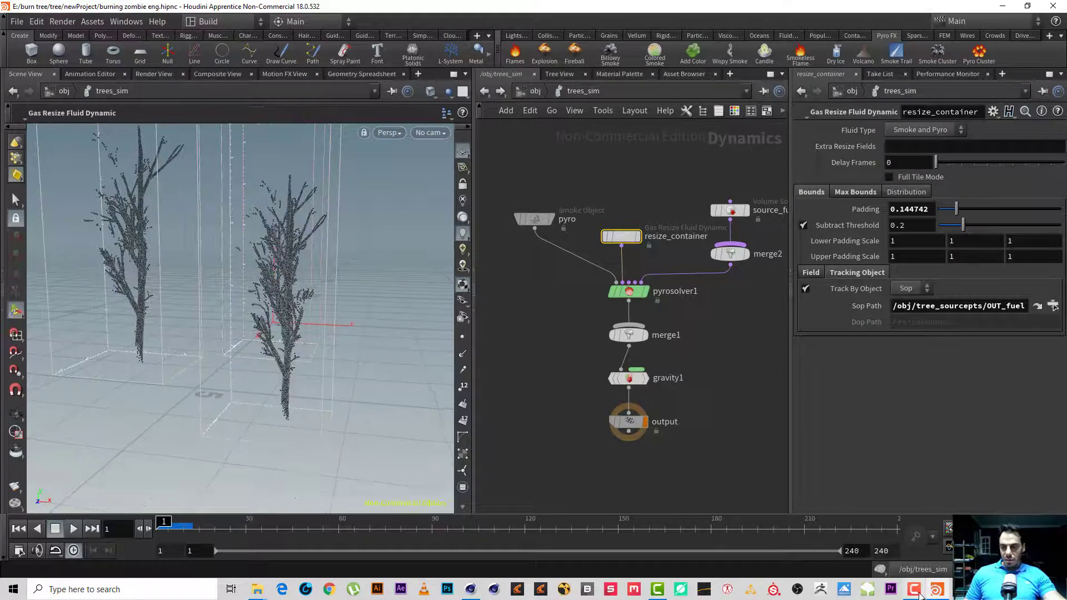
left_click(918, 593)
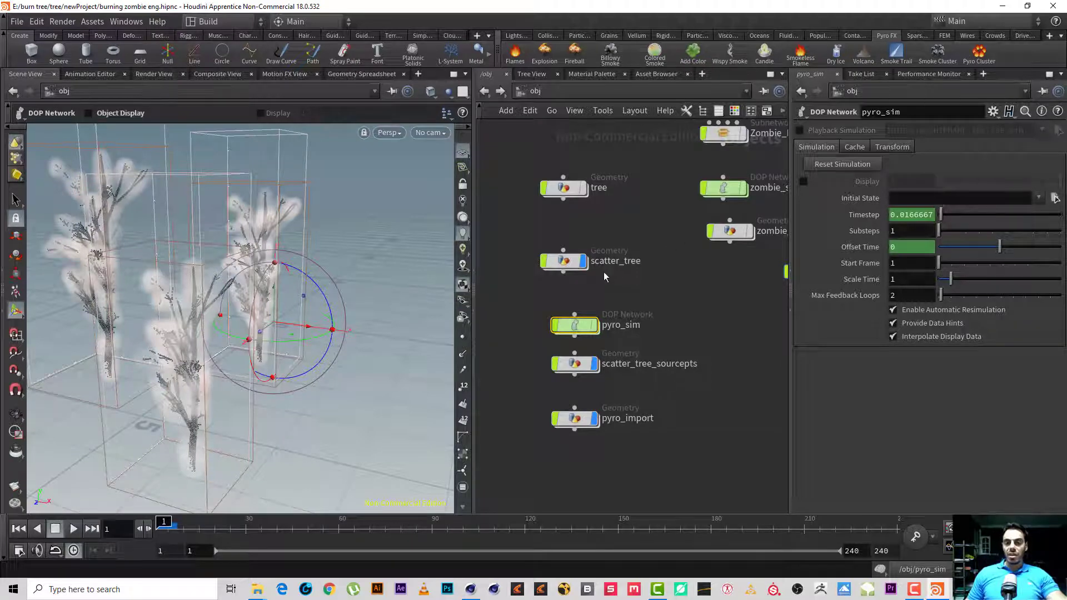
- Open scatter_tree to review object_merge1's settings and return to the object level
double_click(573, 261)
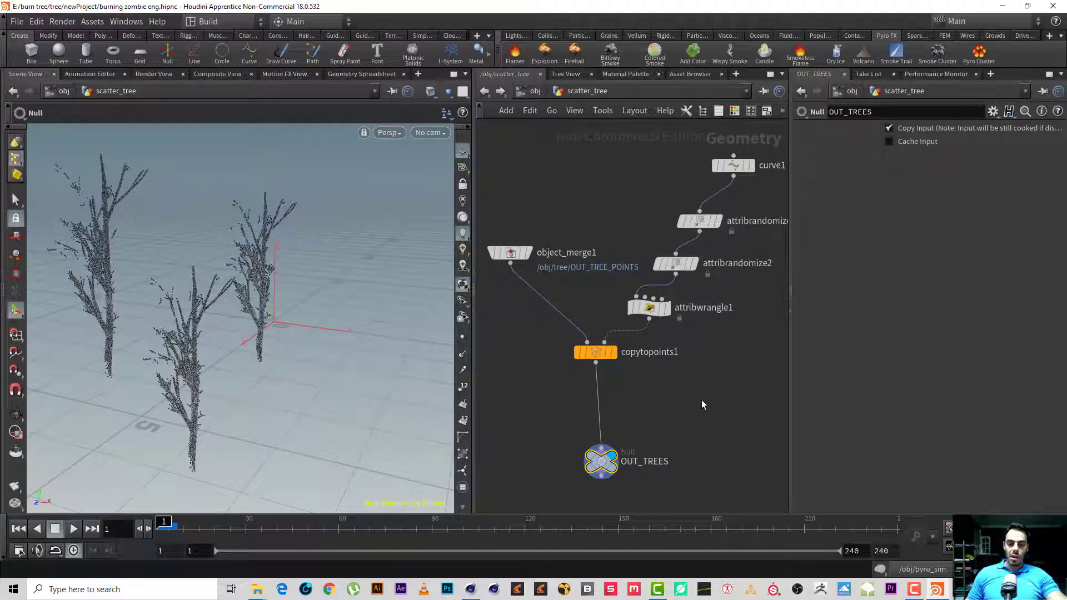
left_click(510, 253)
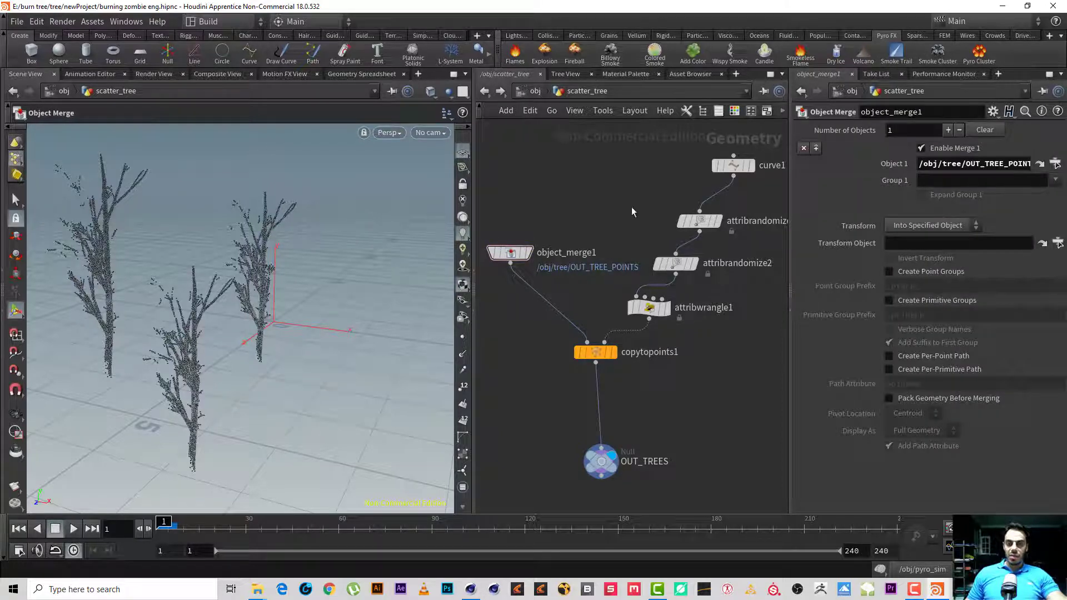
left_click(536, 96)
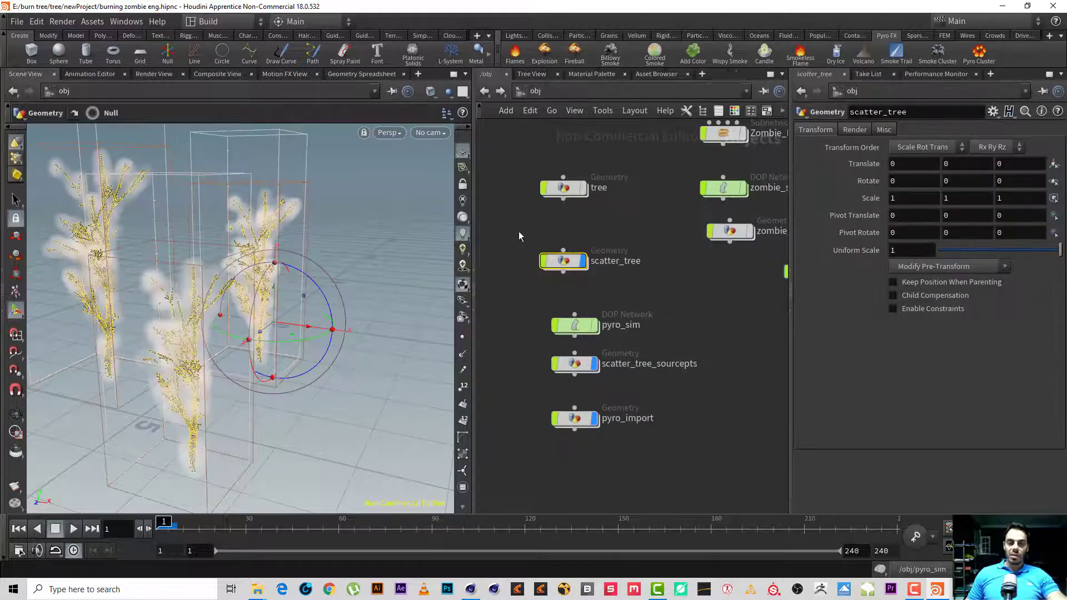
- Open scatter_tree_sourcepts and move object_merge1 up, away from cluster_points
double_click(575, 365)
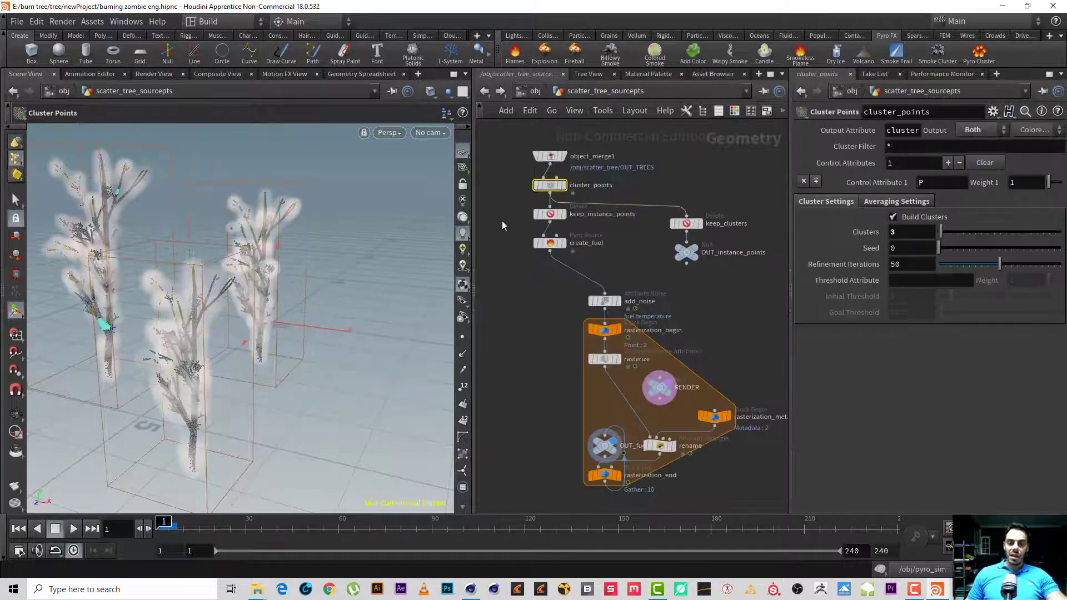
left_click_drag(549, 157, 553, 146)
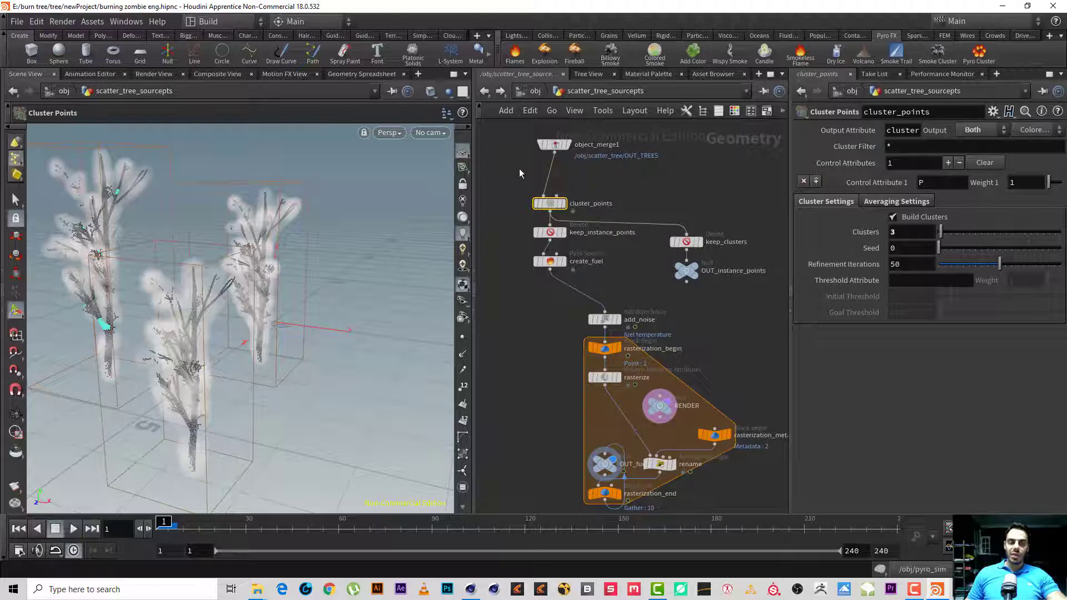
mouse_move(564, 151)
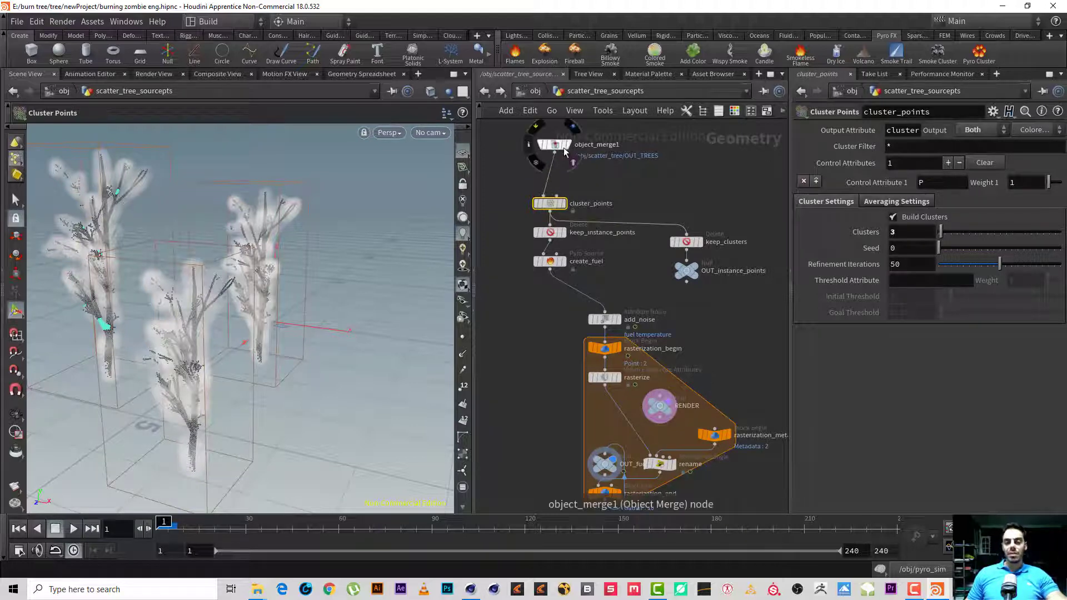
left_click_drag(565, 151, 545, 150)
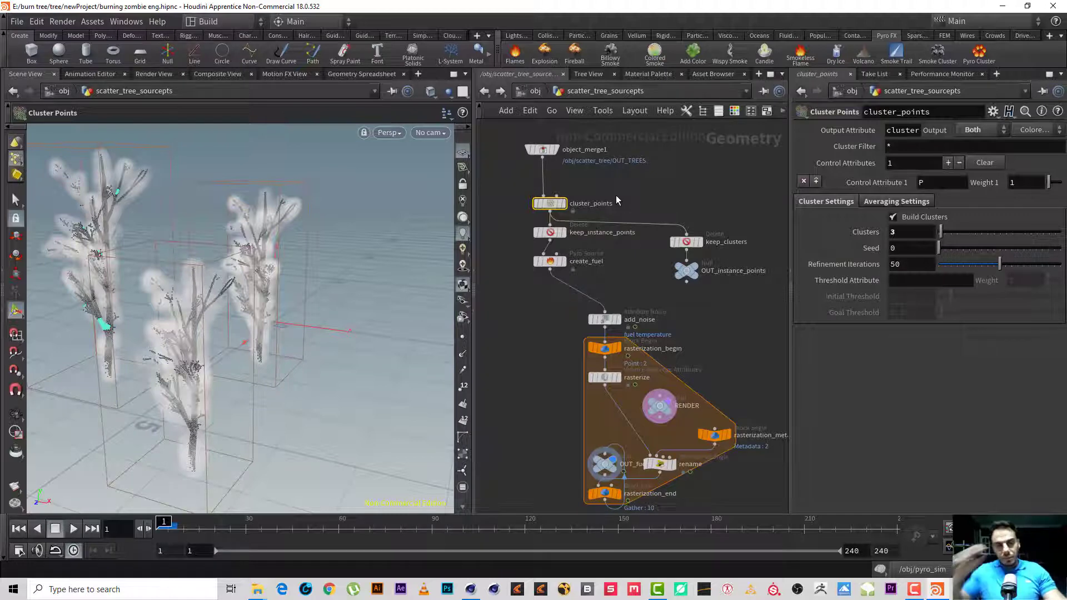
- Return to the object level and delete the pyro_sim, scatter_tree_sourcepts and pyro_import nodes
left_click(531, 92)
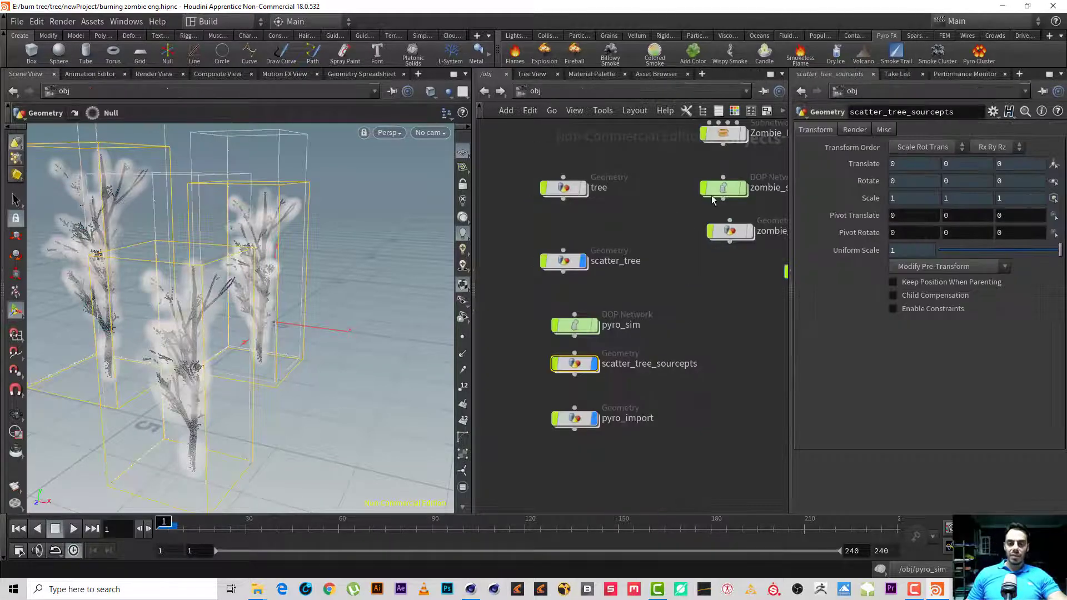
left_click_drag(687, 457, 526, 308)
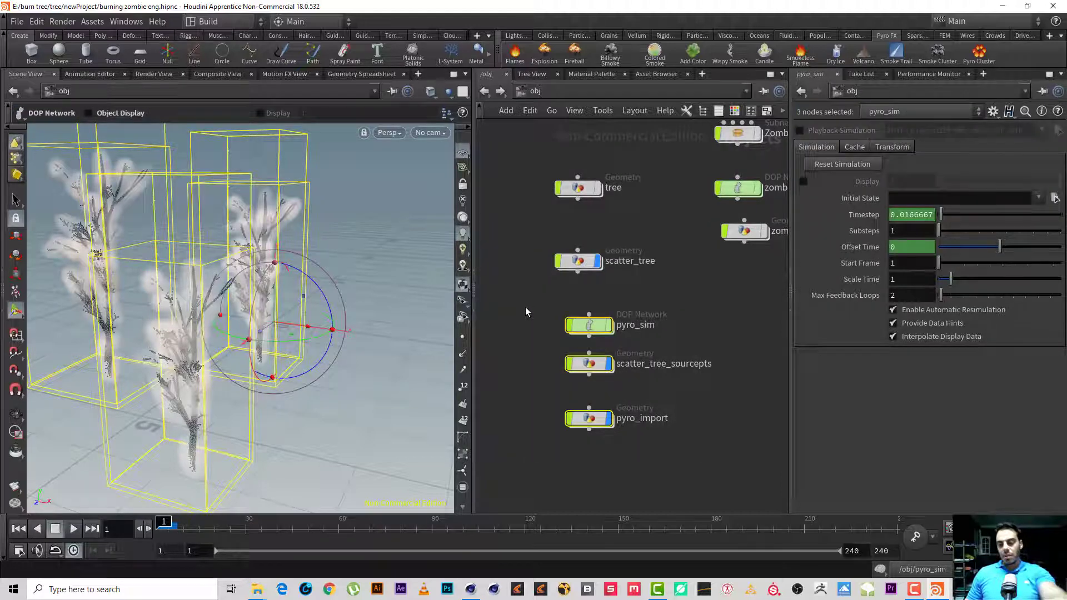
- Check the scatter_tree network, return to the object level, and apply the Pyro Cluster tool to the scattered trees
double_click(578, 261)
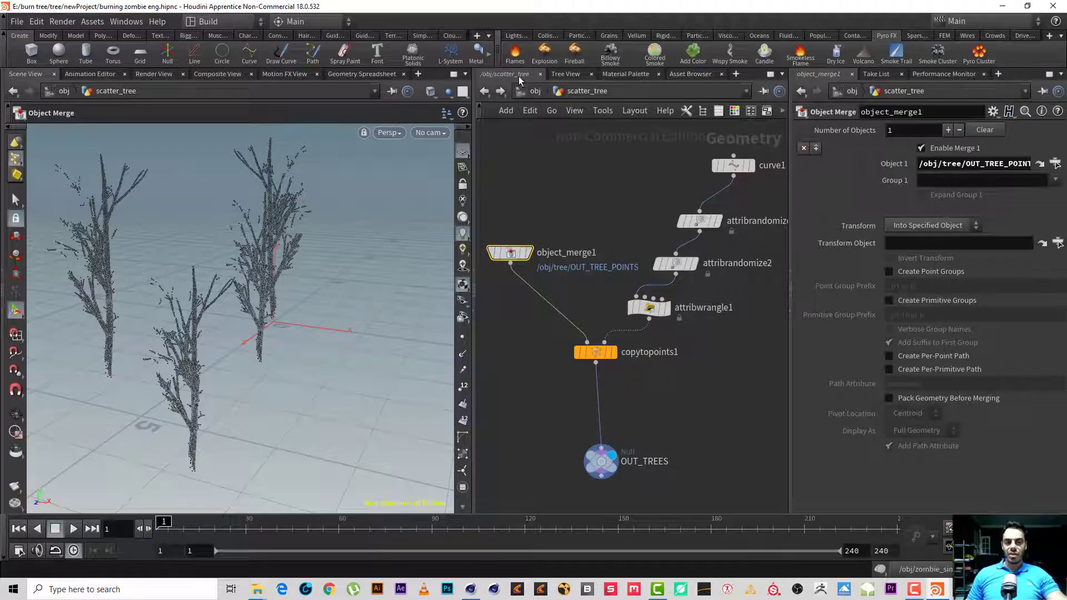
left_click(528, 91)
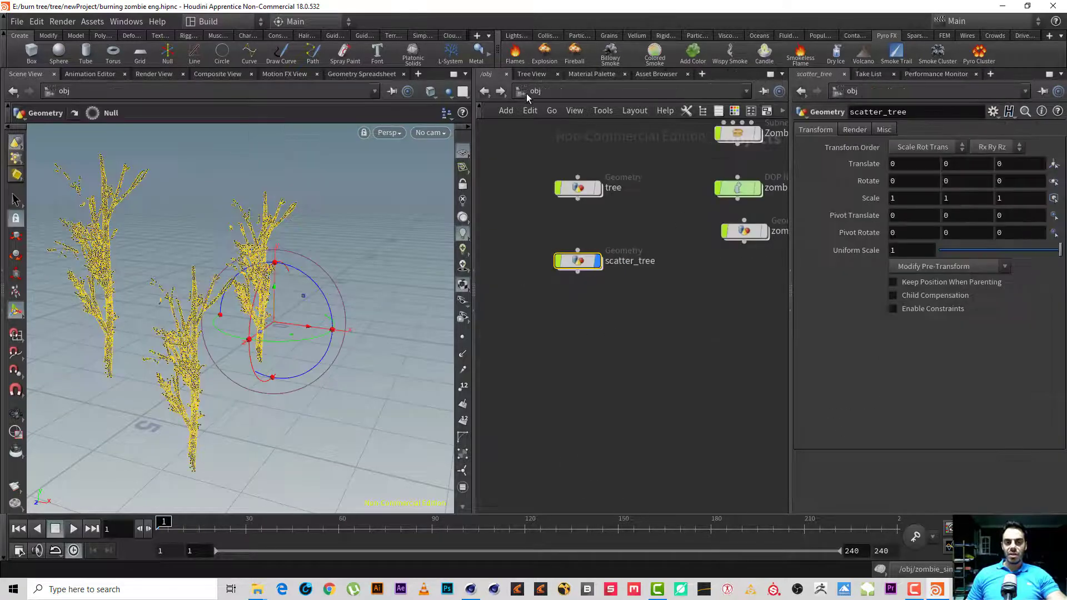
left_click(978, 56)
left_click(190, 344)
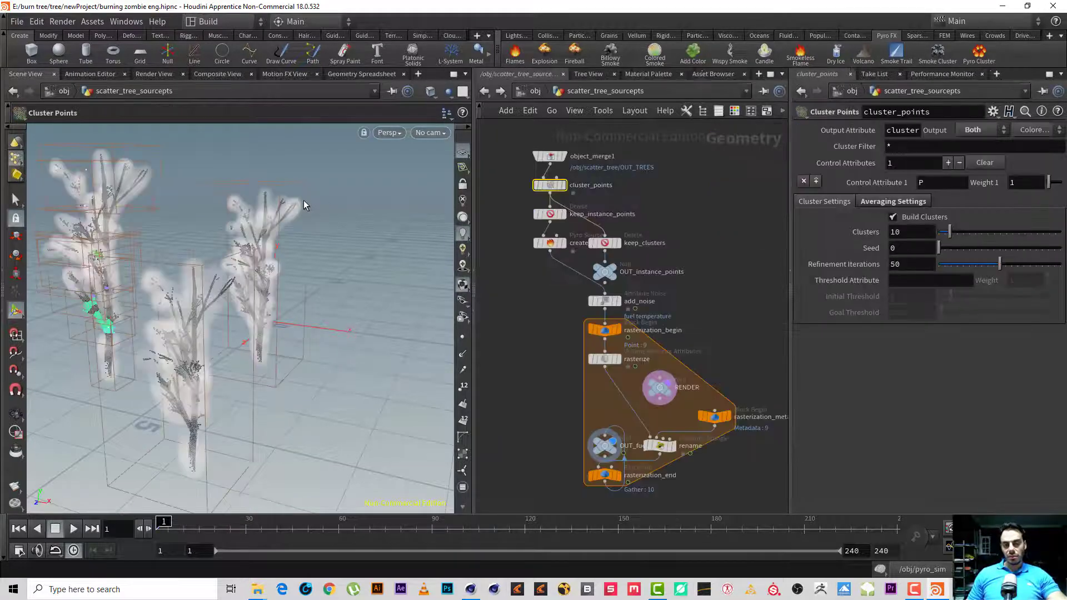
- Move OUT_fuel below rasterization_end, and move keep_clusters and OUT_instance_points off to the side of create_fuel
middle_click_drag(710, 308, 699, 230)
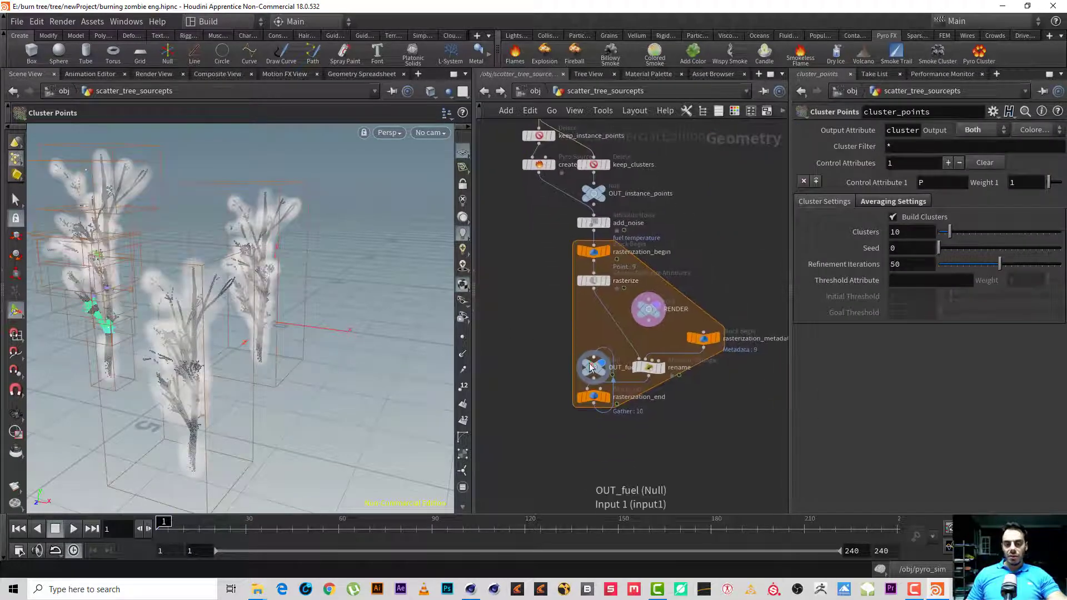
left_click_drag(600, 361, 610, 455)
middle_click_drag(687, 165, 682, 204)
left_click_drag(681, 204, 620, 236)
left_click_drag(590, 204, 655, 189)
left_click(522, 273)
middle_click_drag(575, 156, 591, 196)
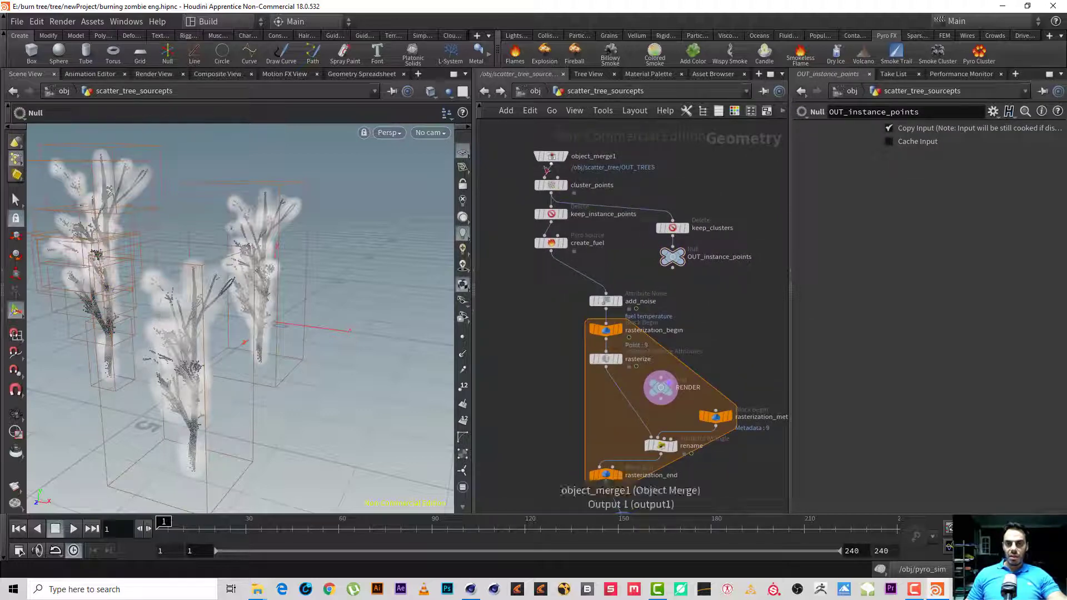
- Display the output of cluster_points to view the tree points, and switch the display back to OUT_fuel
left_click_drag(514, 177, 586, 196)
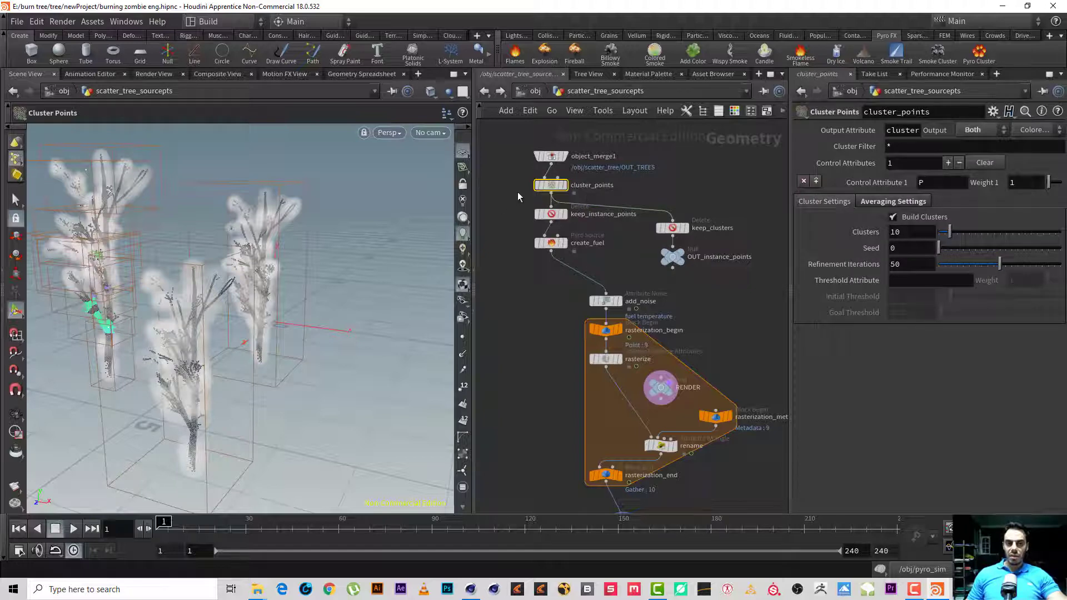
left_click(568, 192)
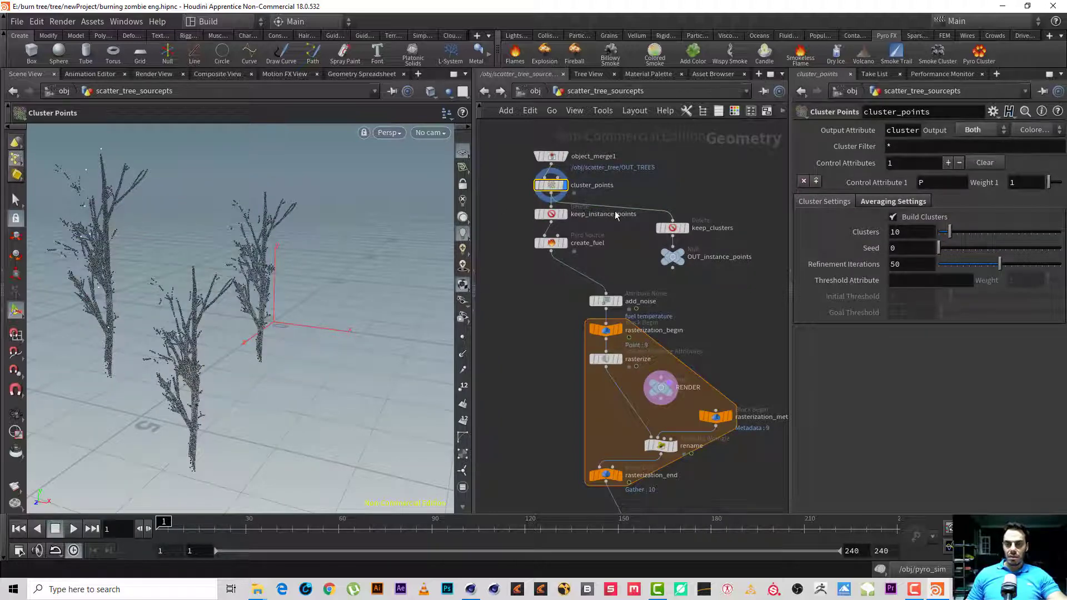
middle_click_drag(688, 303, 684, 211)
left_click(628, 438)
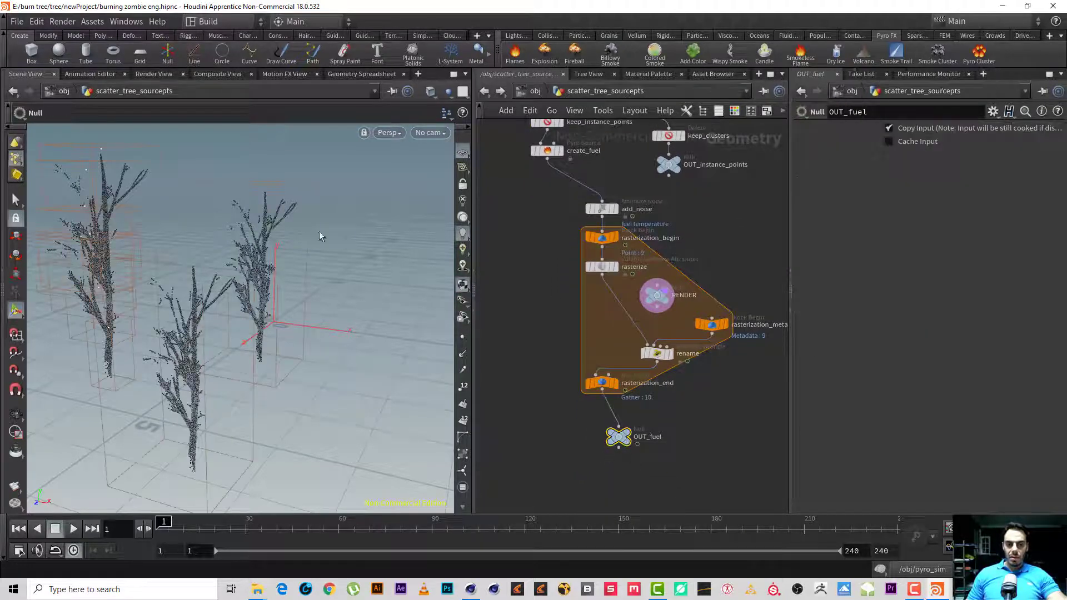
left_click(631, 436)
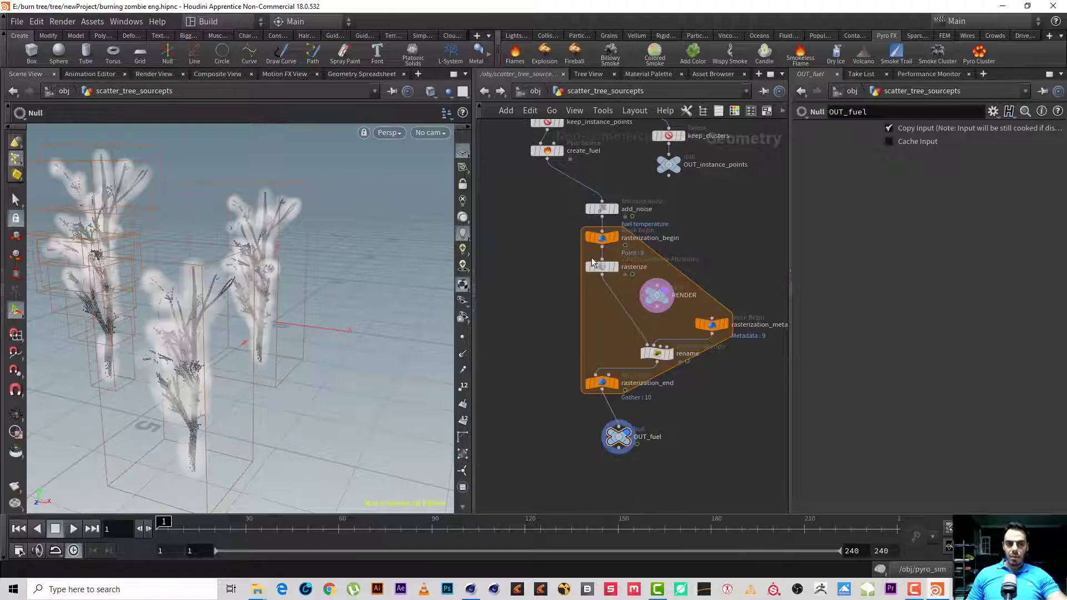
- Look into the pyro_sim network and return to the object level
left_click(534, 91)
double_click(669, 192)
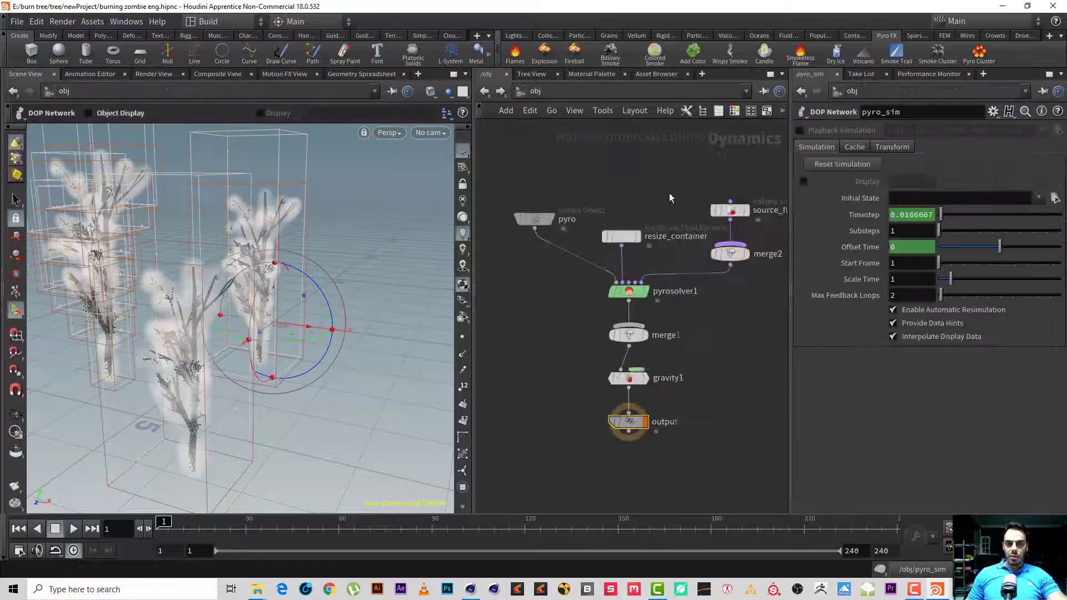
left_click(527, 91)
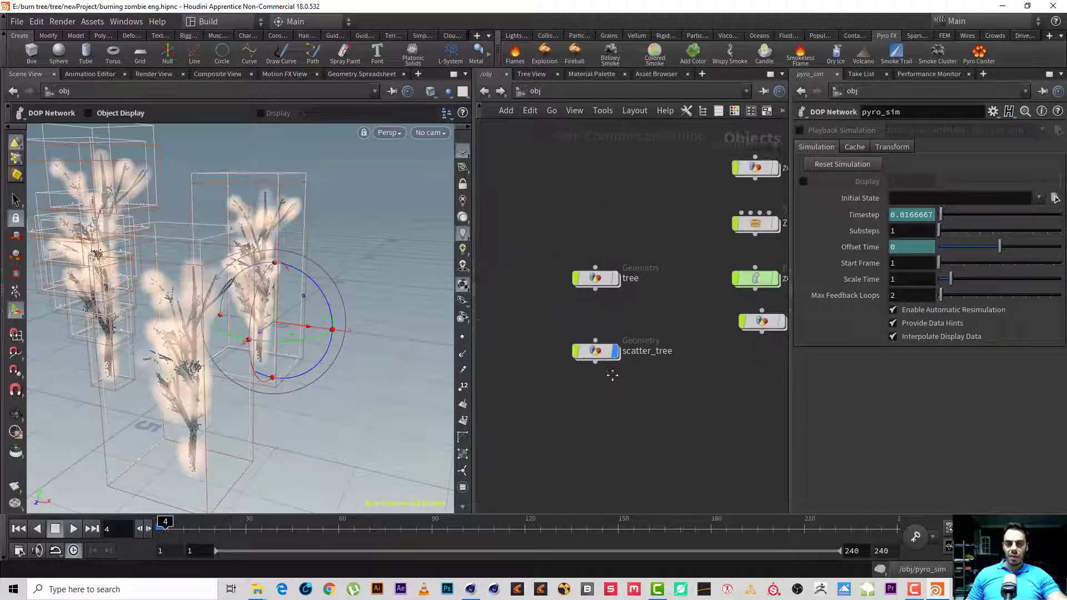
- Arrange the pyro_sim, scatter_tree_sourcepts and pyro_import nodes in a column below scatter_tree
middle_click_drag(612, 376, 612, 328)
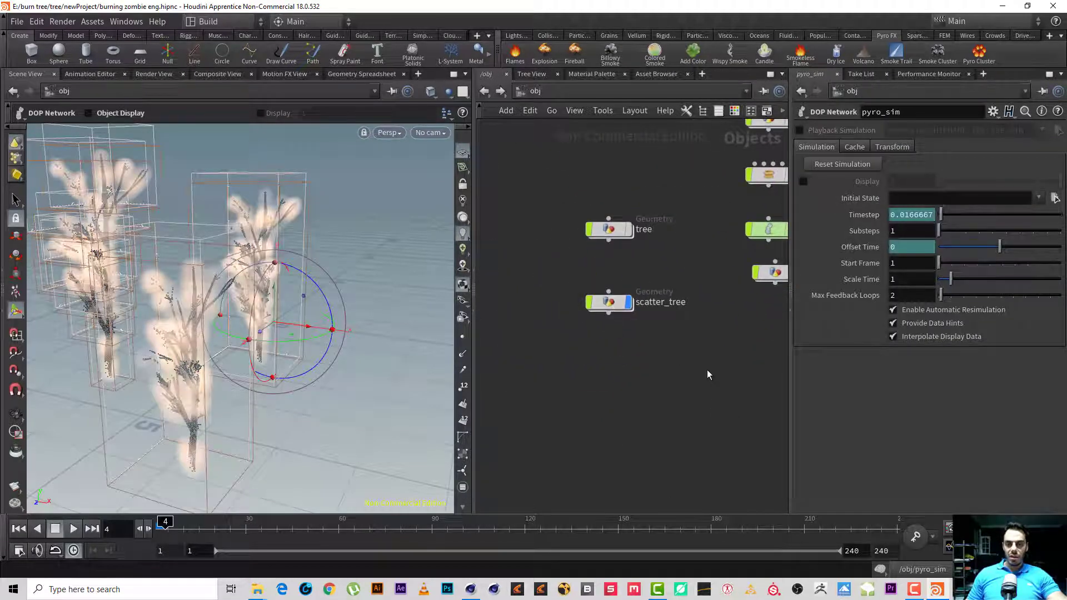
scroll(571, 391, "down", 5)
scroll(571, 390, "down", 1)
middle_click_drag(643, 412, 634, 353)
left_click_drag(759, 358, 528, 307)
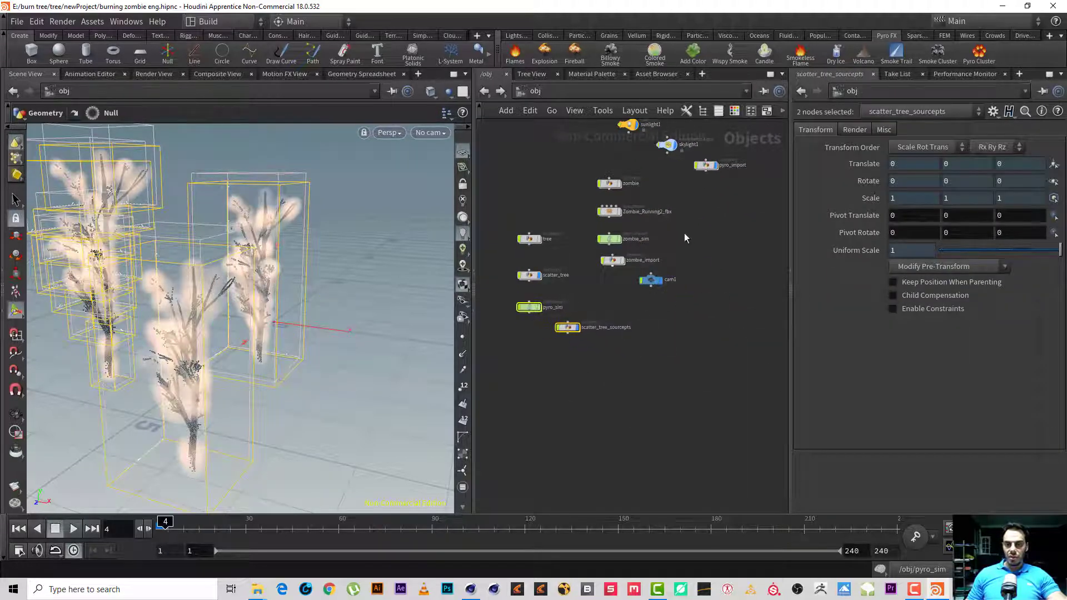
left_click(686, 231)
left_click_drag(707, 167, 538, 365)
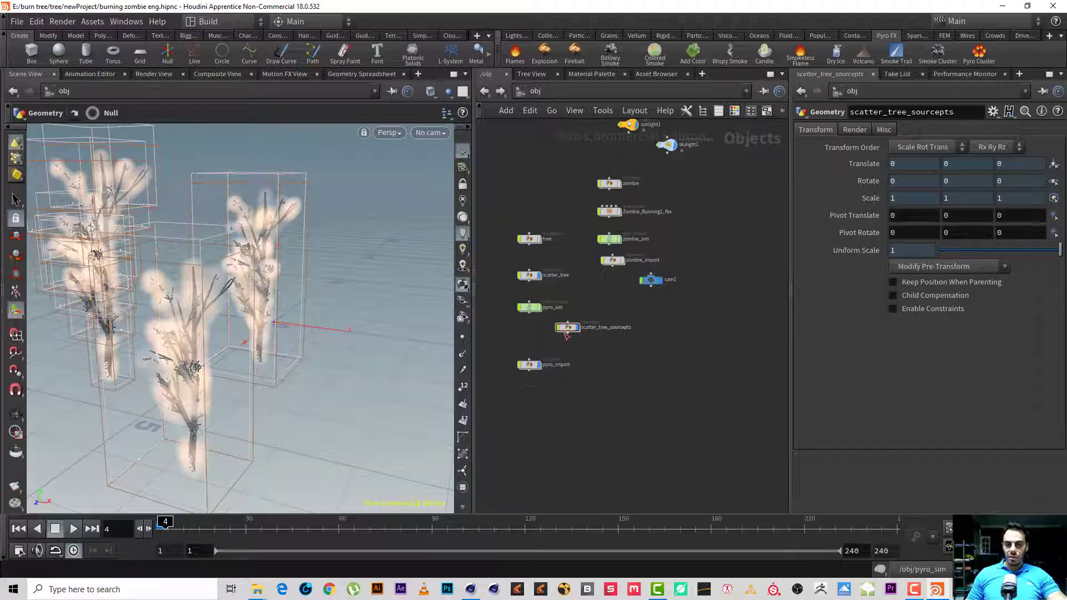
left_click_drag(576, 328, 538, 342)
scroll(538, 341, "up", 5)
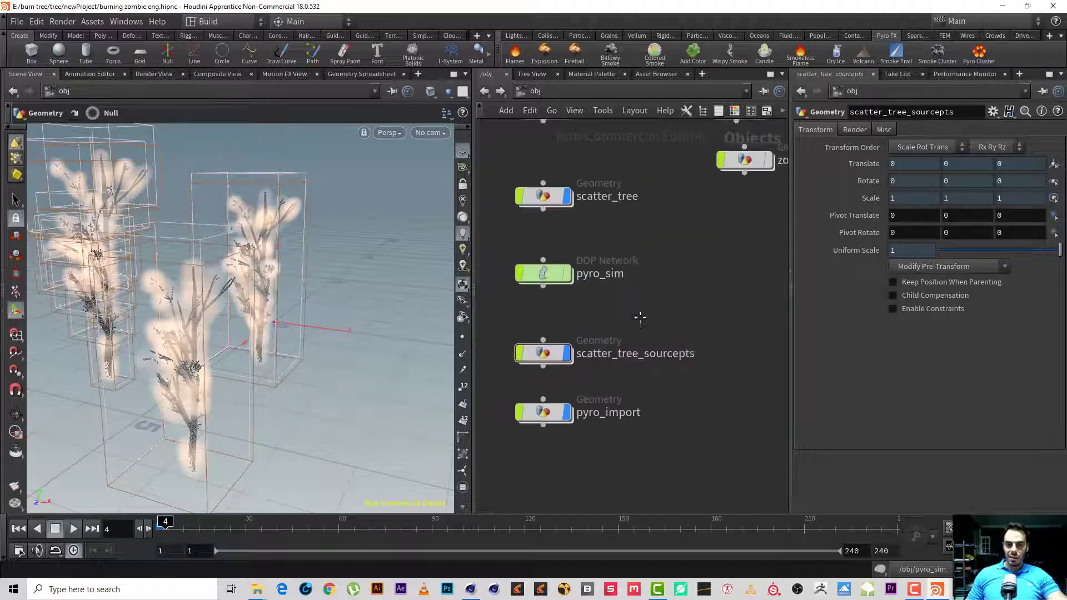
- In scatter_tree_sourcepts, set the number of clusters on cluster_points to 3 and go back to frame 1
double_click(529, 354)
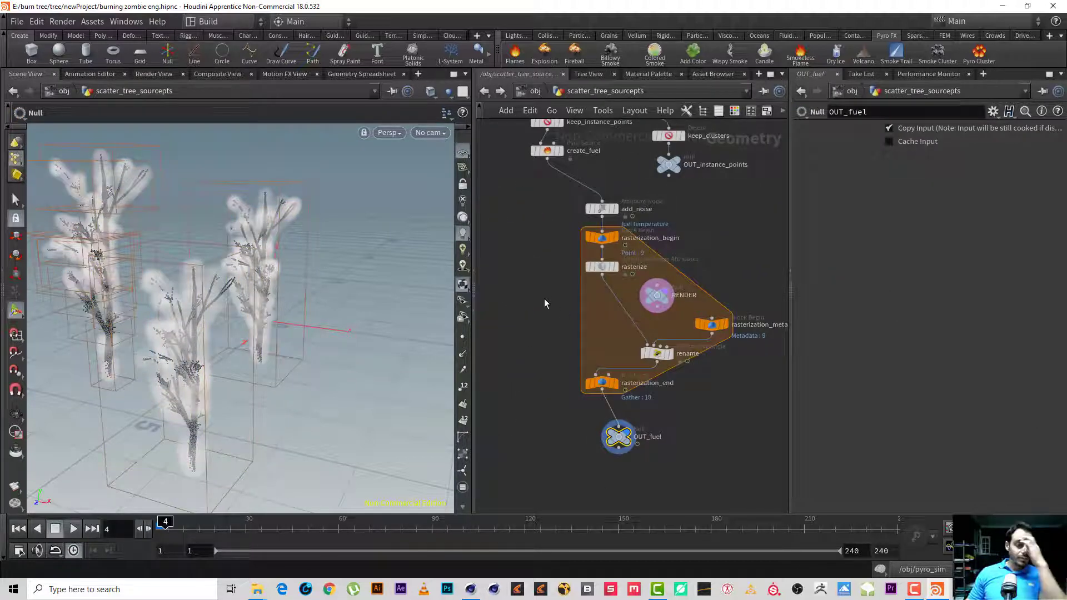
middle_click_drag(529, 255, 545, 416)
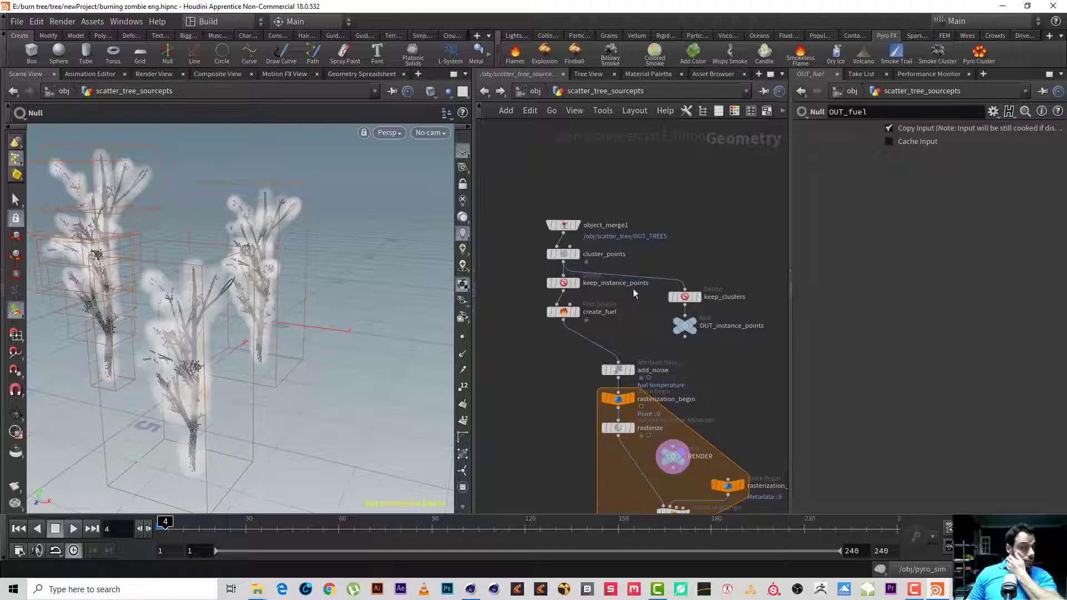
left_click(563, 254)
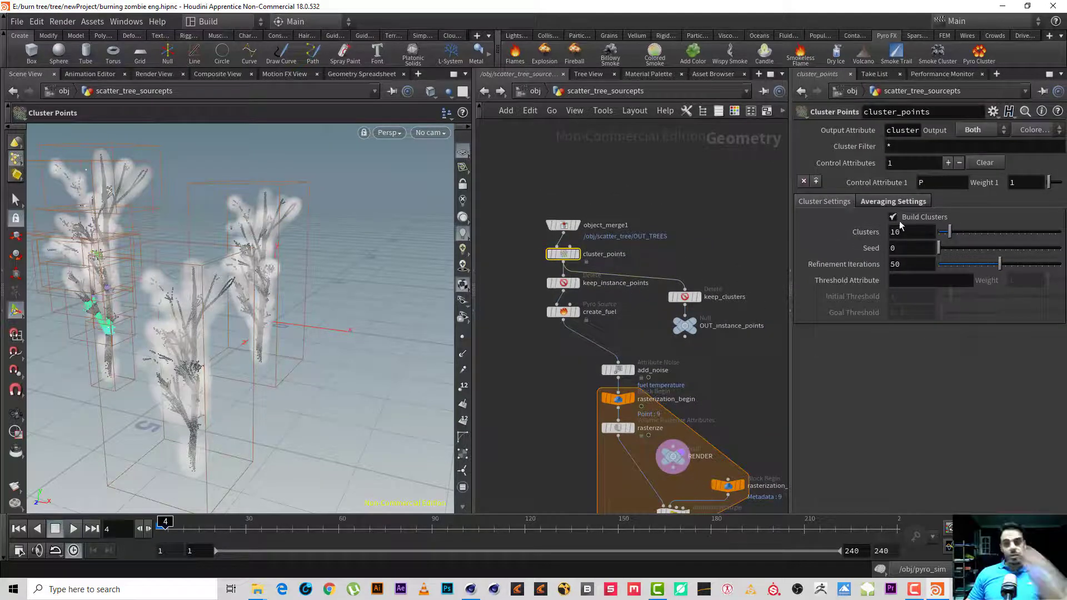
left_click_drag(909, 231, 815, 234)
type("3")
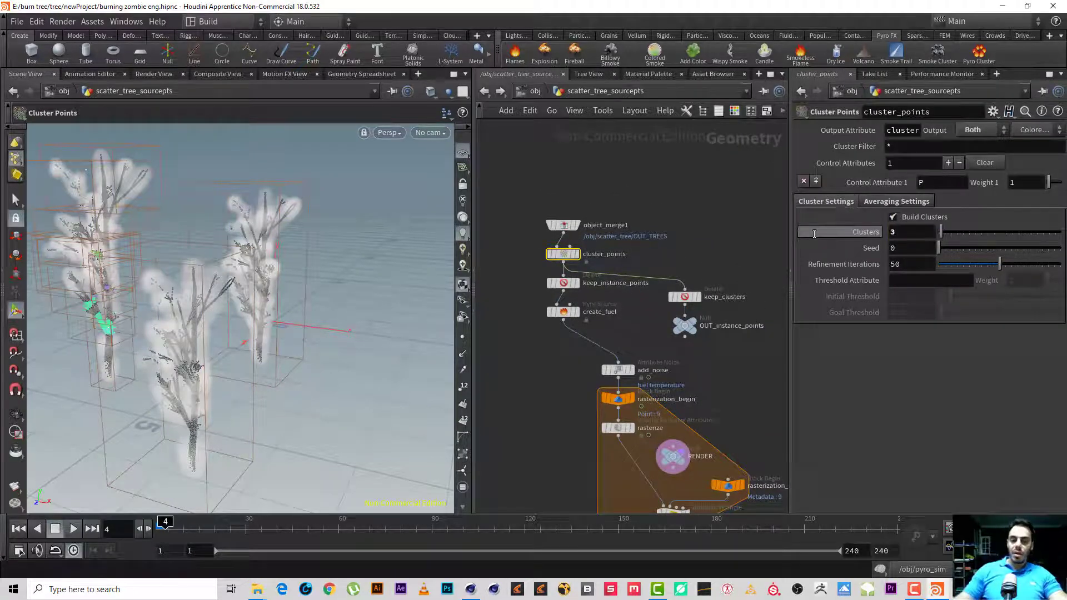
key("Return")
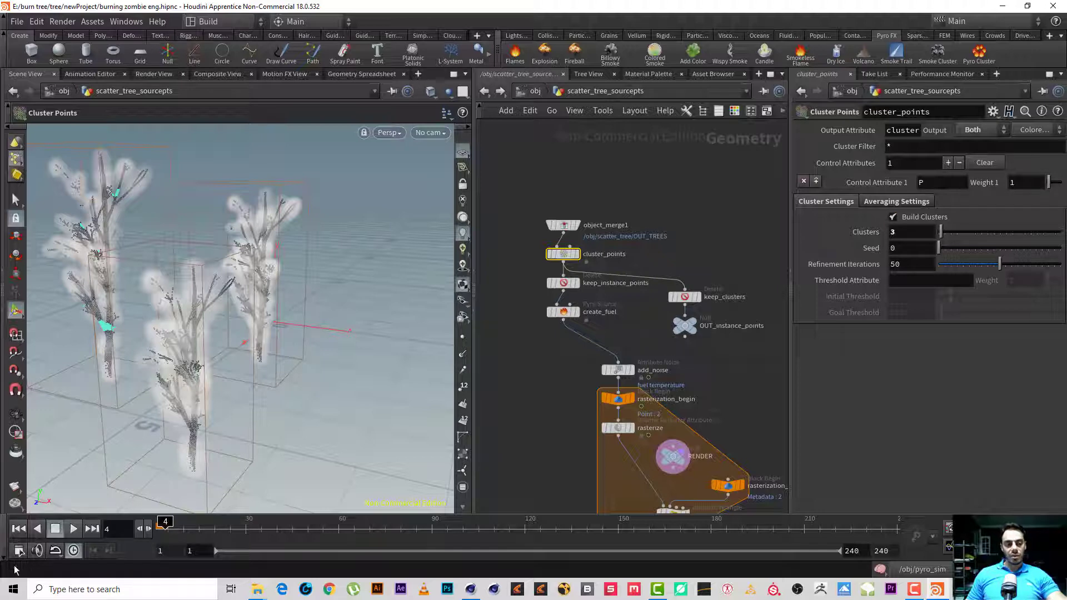
left_click(18, 529)
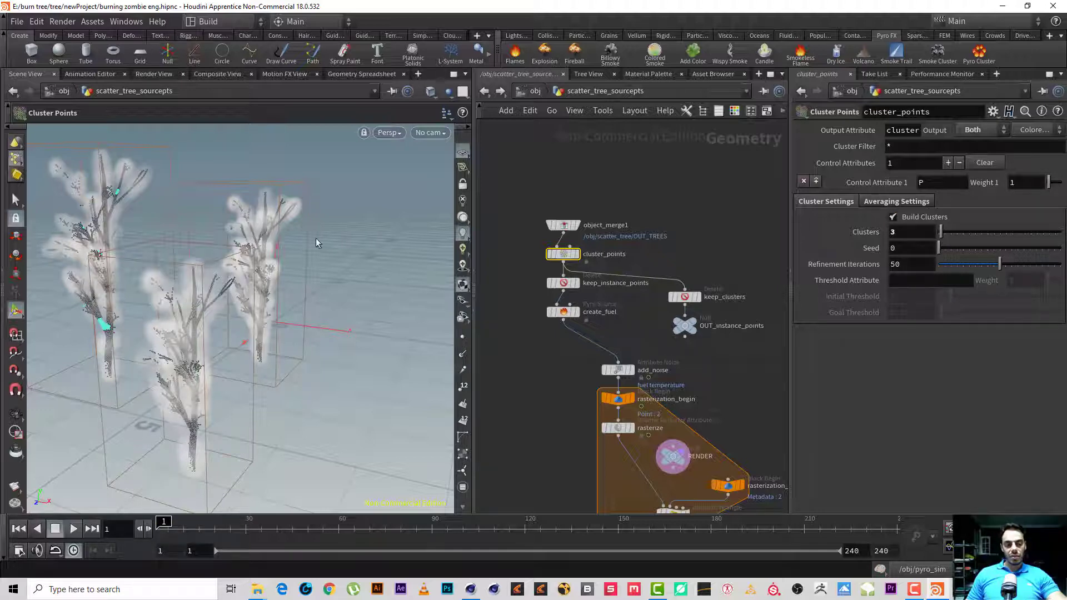
- Open pyro_sim and play the first few frames to view the containers around the trees
left_click(533, 92)
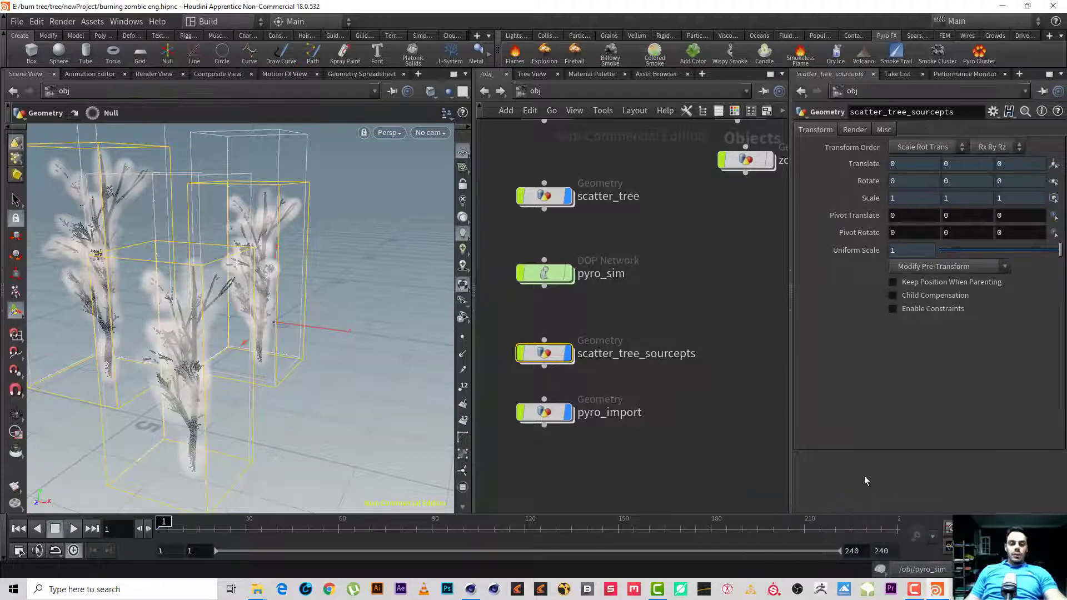
double_click(554, 278)
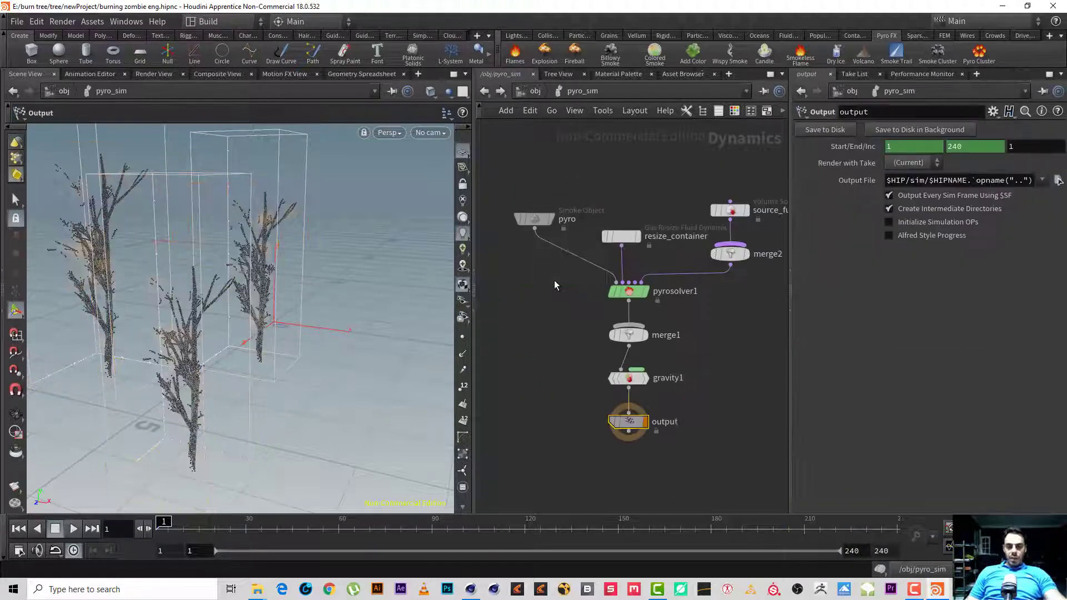
left_click(71, 528)
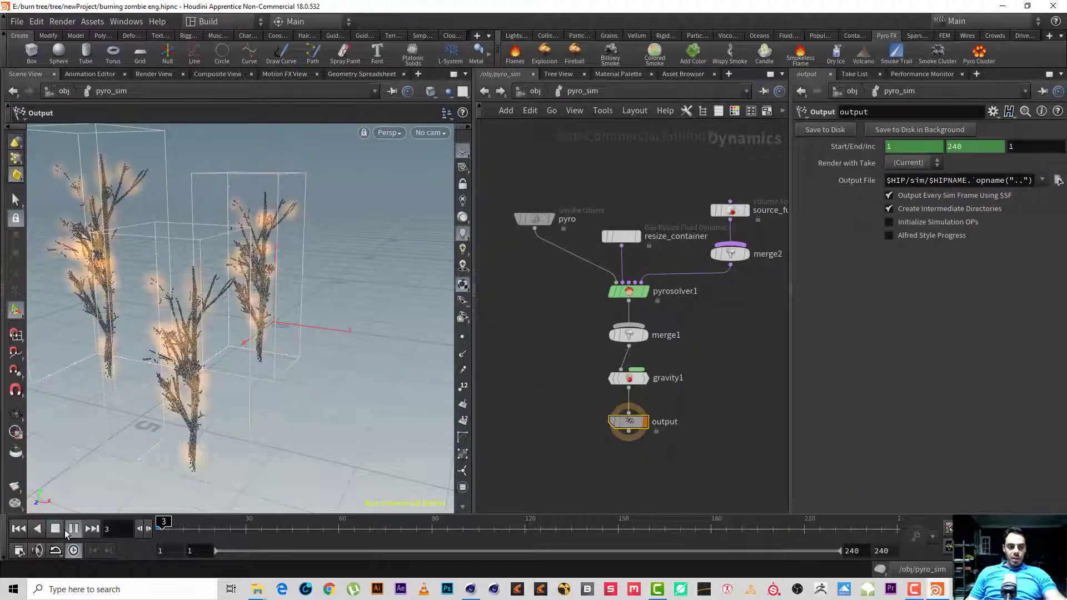
left_click(65, 530)
left_click_drag(148, 164, 109, 274, "alt")
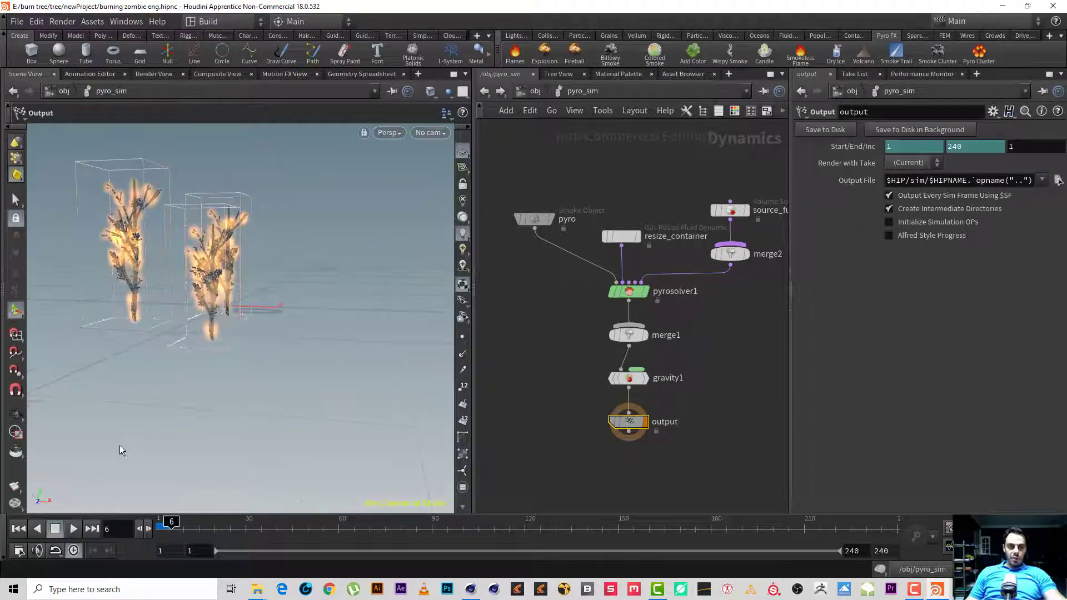
- Play the simulation to frame 30, examine the flames inside the containers, and rewind to frame 1
left_click(69, 530)
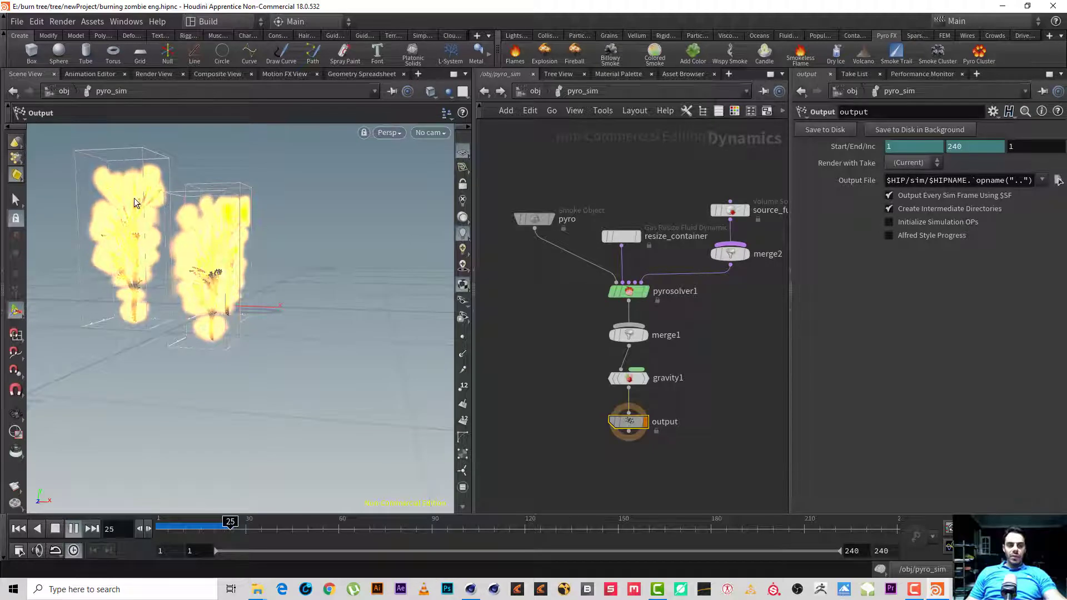
left_click(55, 528)
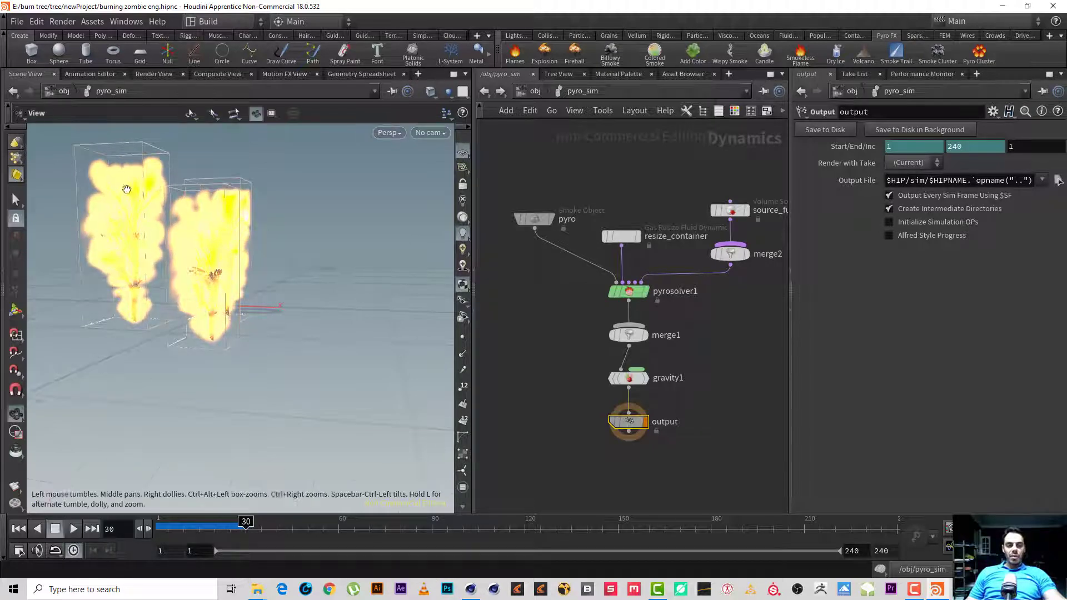
left_click_drag(112, 247, 187, 234, "alt")
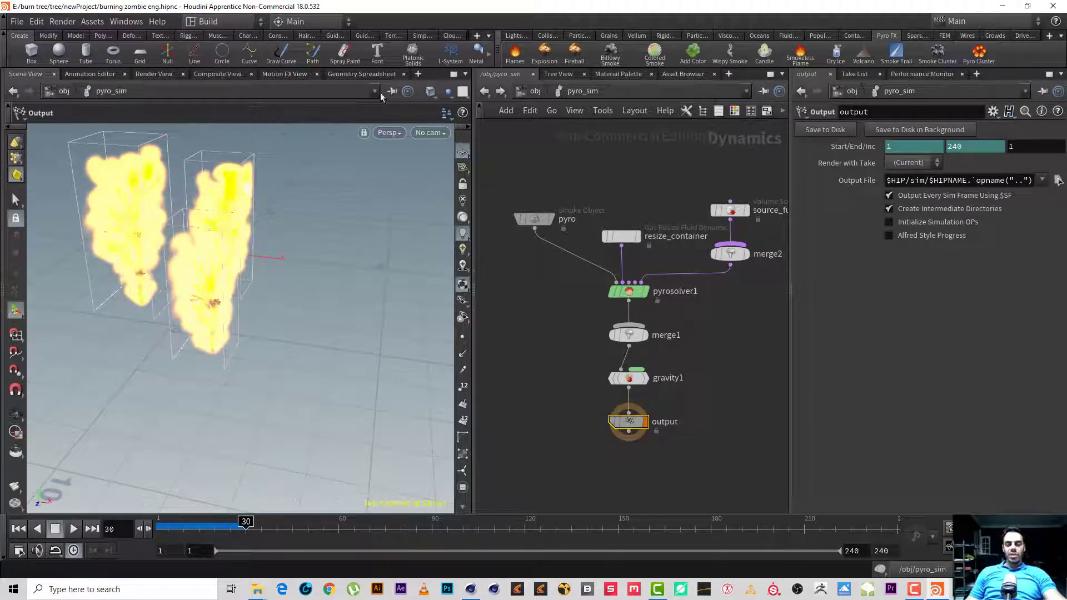
left_click(19, 528)
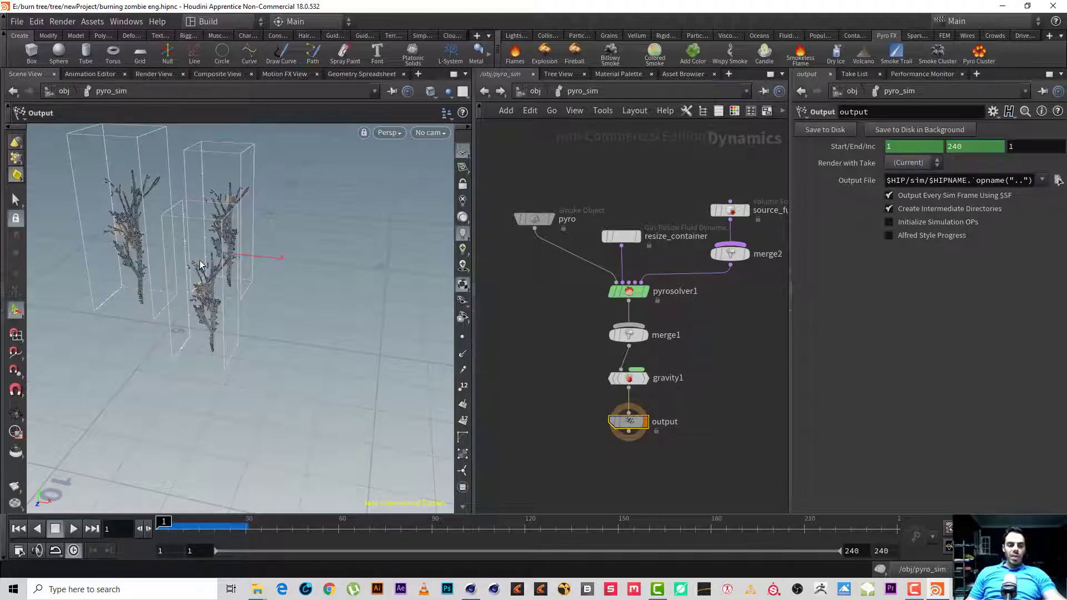
left_click_drag(204, 268, 245, 267, "alt")
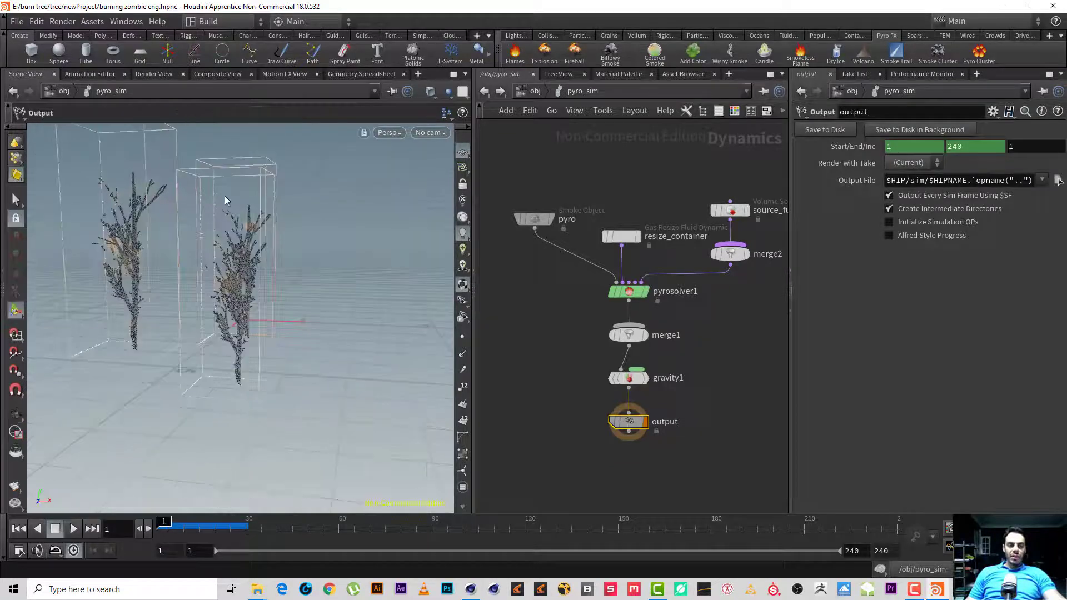
- Reopen scatter_tree_sourcepts and move keep_clusters and OUT_instance_points farther out from the cluster_points branch
left_click(536, 91)
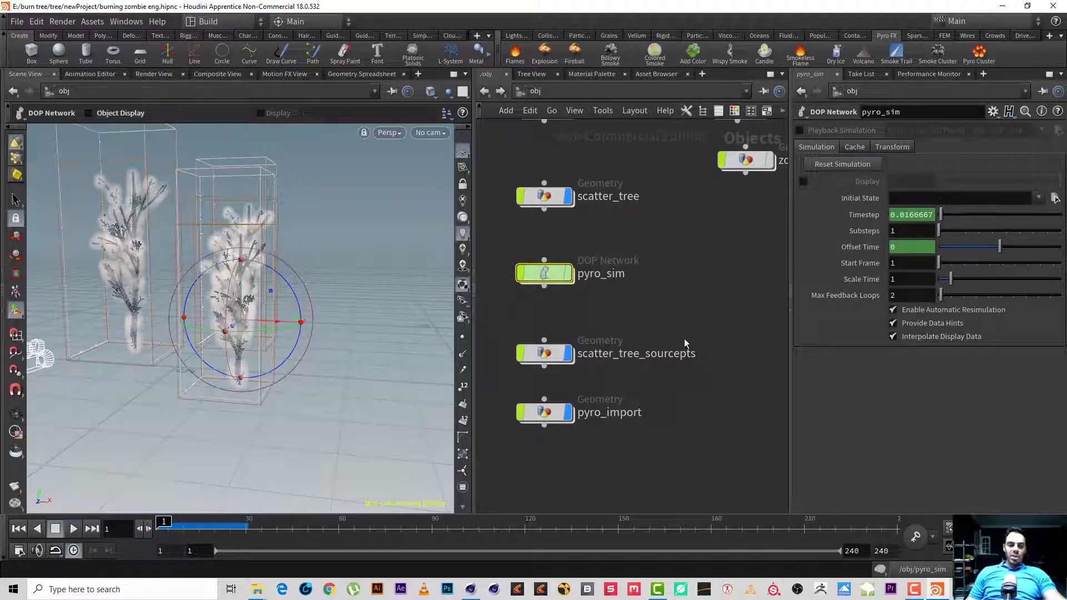
middle_click_drag(625, 305, 666, 335)
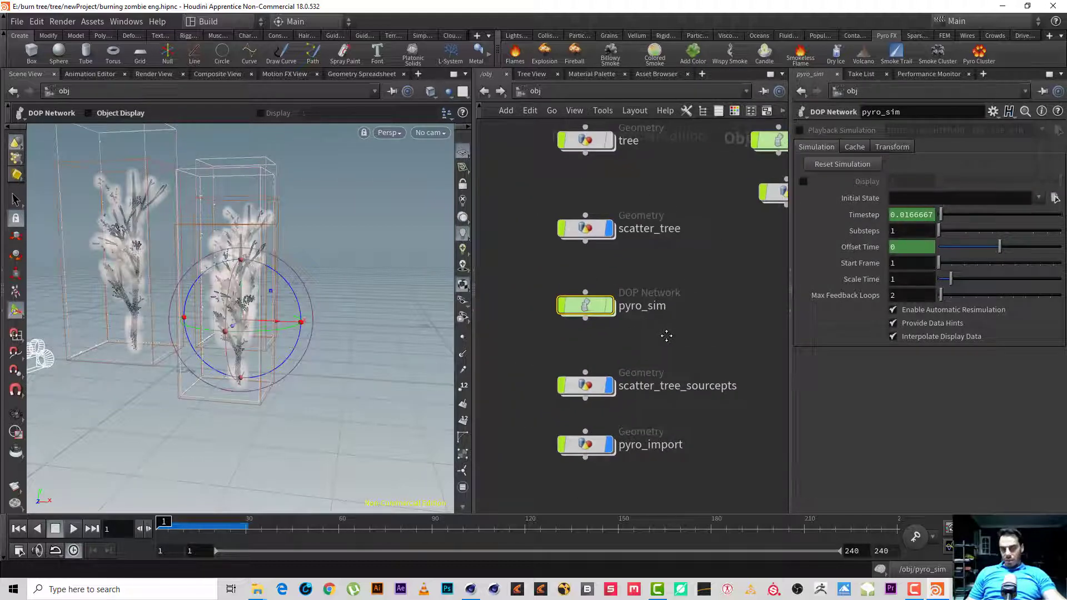
double_click(586, 385)
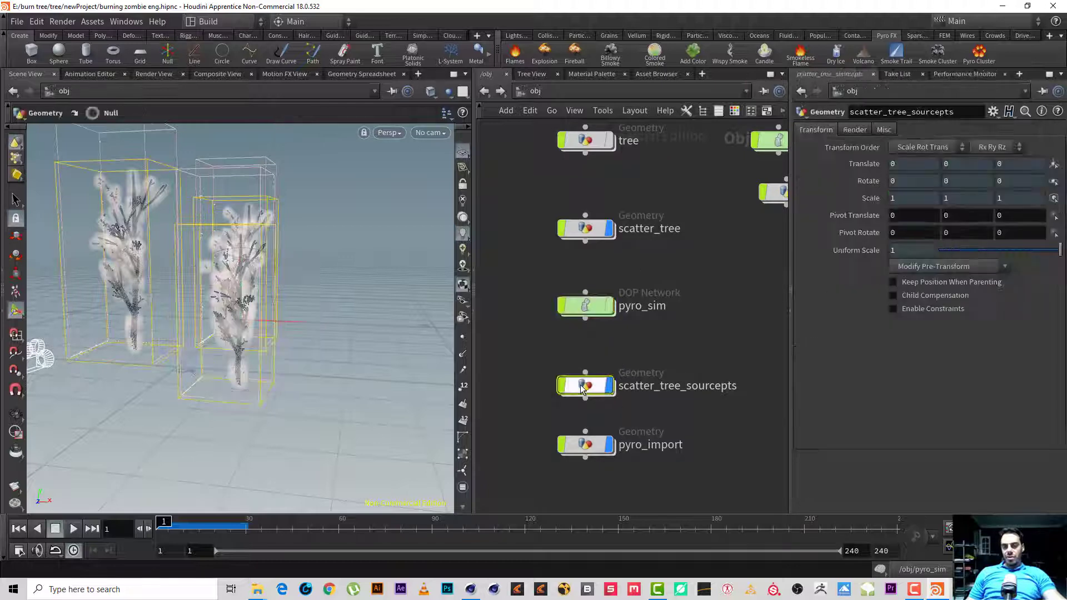
left_click_drag(685, 327, 684, 347)
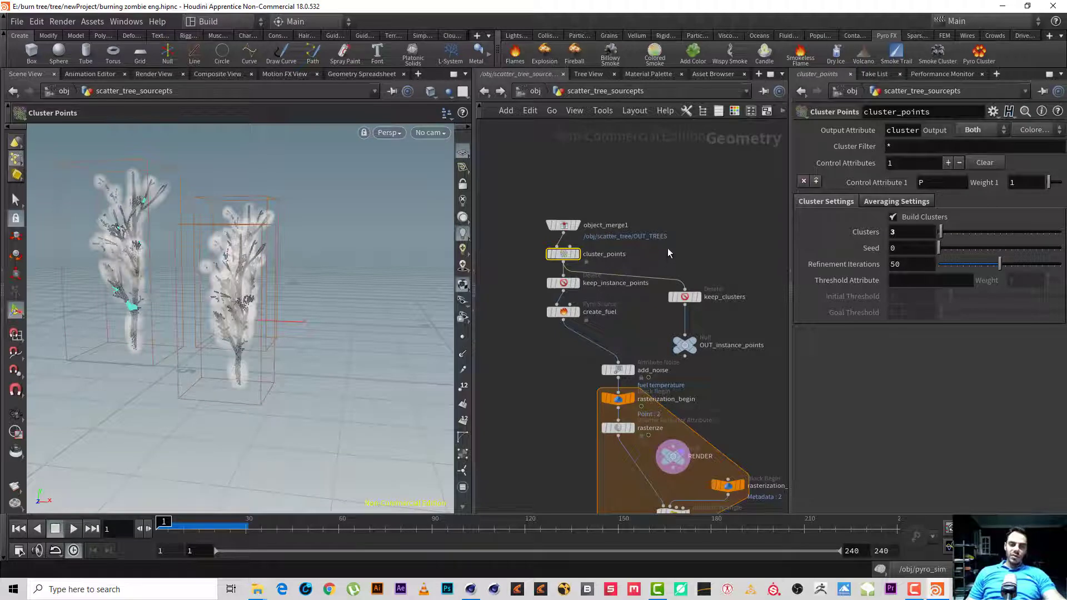
middle_click_drag(681, 241, 656, 182)
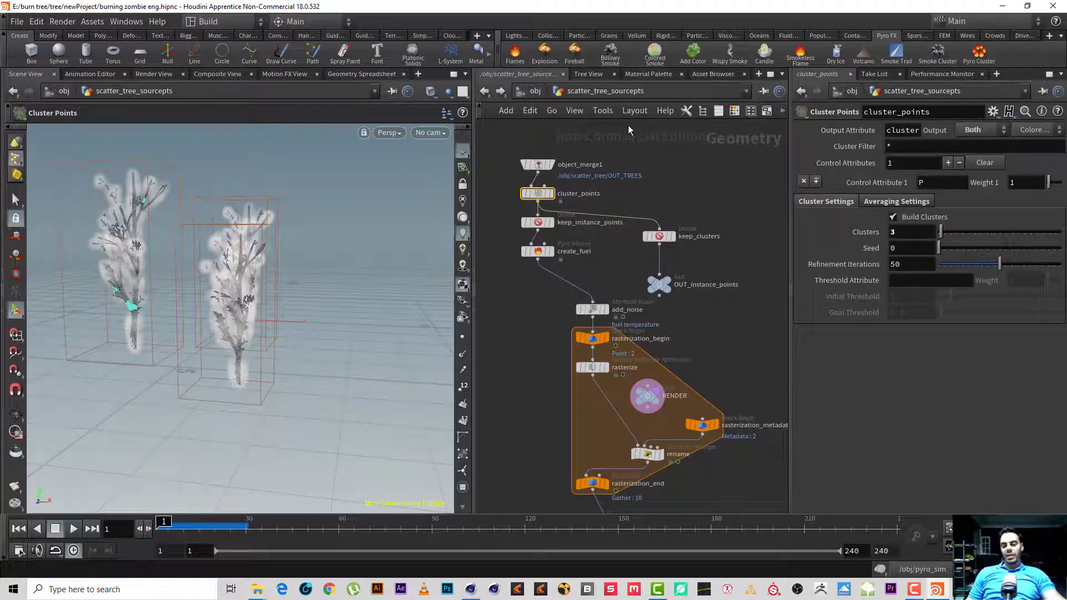
left_click_drag(686, 297, 744, 229)
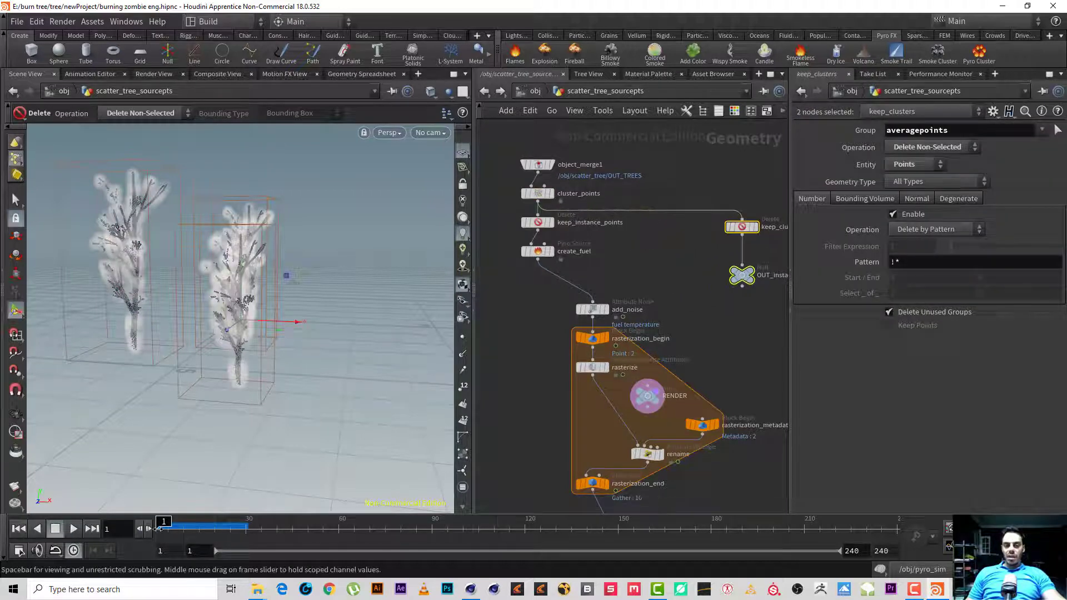
- Play a few frames from scatter_tree_sourcepts and examine the tree fuel sources and their bounds from above
left_click(73, 529)
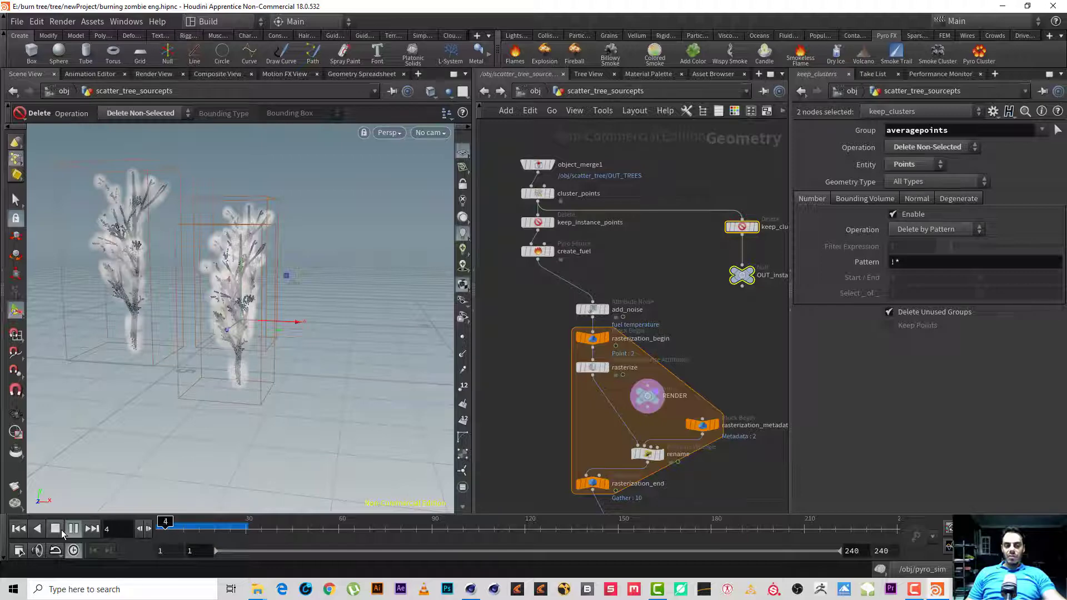
left_click(61, 529)
key("Escape")
left_click_drag(174, 380, 273, 285)
key("Return")
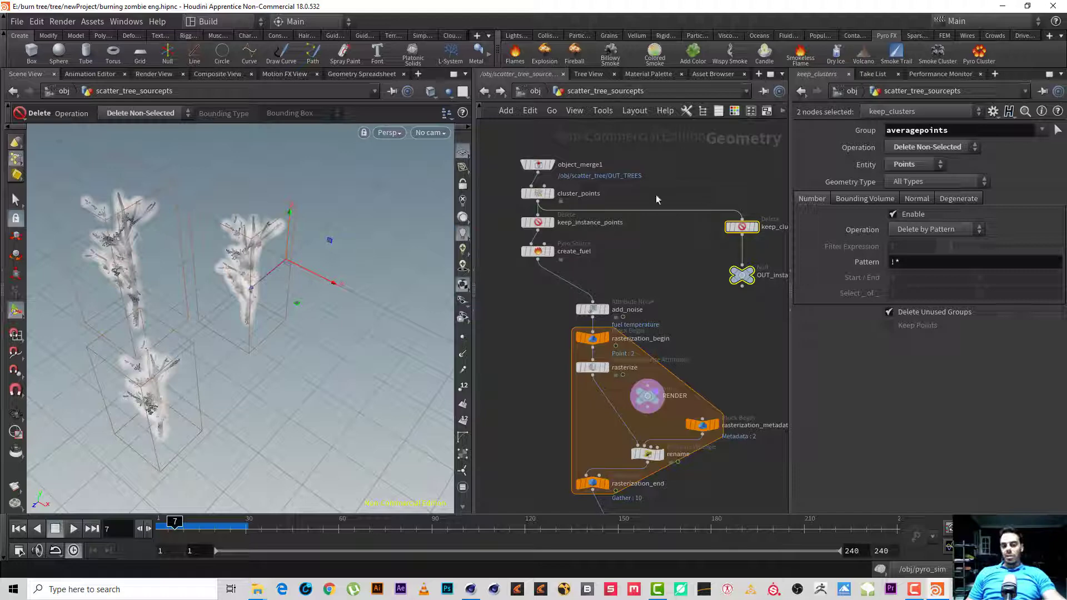
- Set both the default value and the scale of the Temperature attribute on create_fuel to 0
left_click(675, 182)
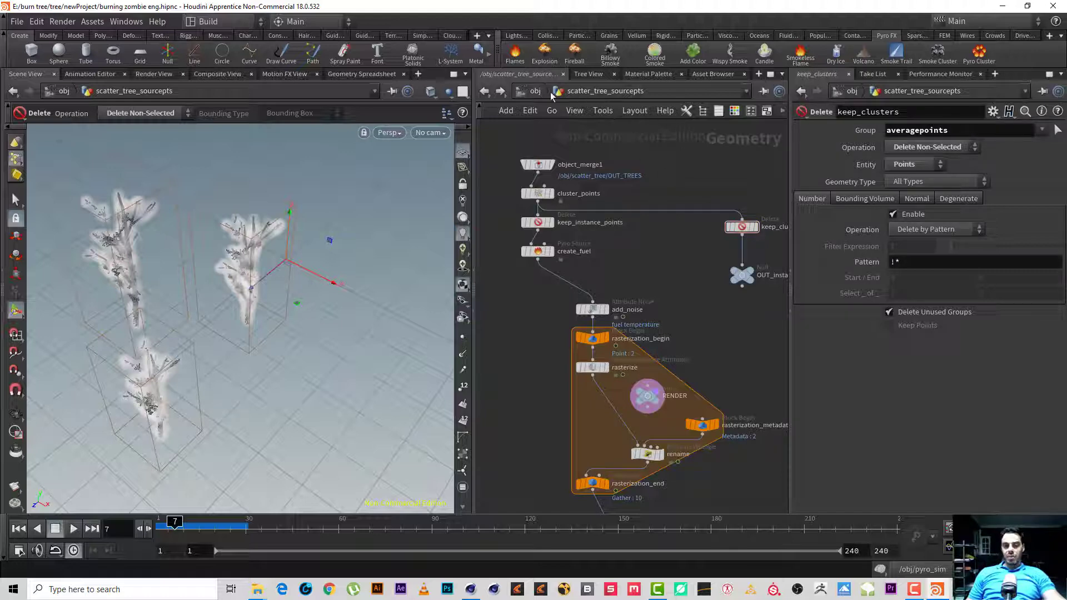
scroll(611, 252, "up", 5)
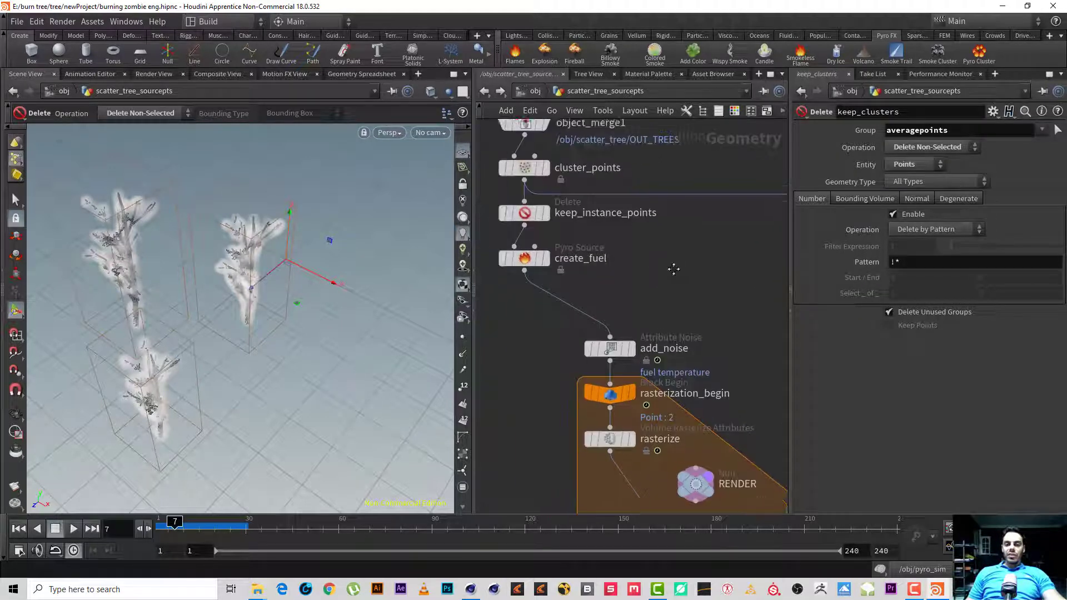
left_click_drag(672, 250, 548, 216)
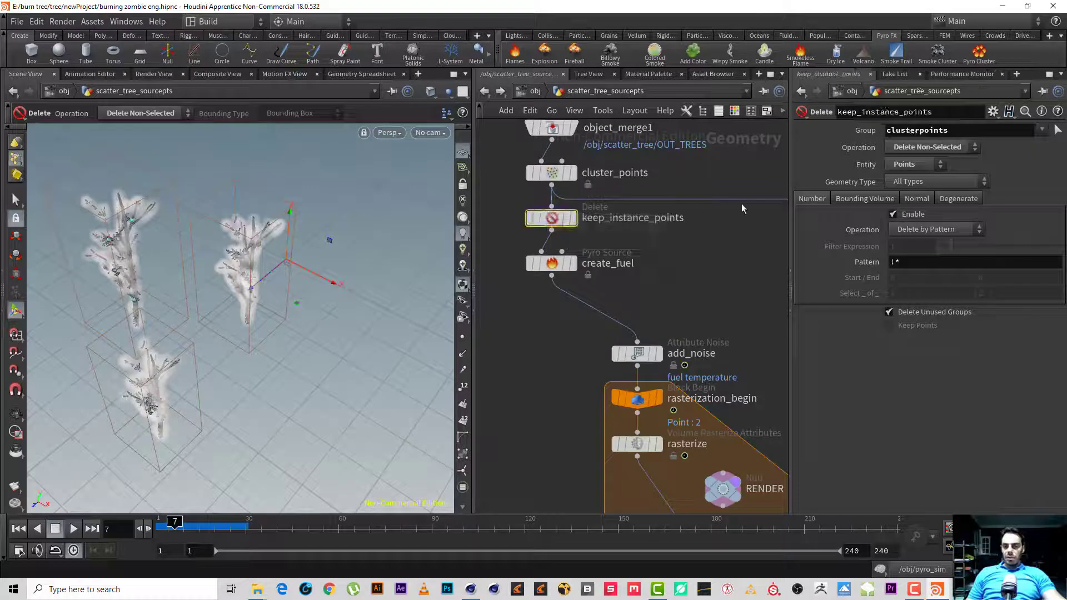
left_click_drag(709, 281, 525, 254)
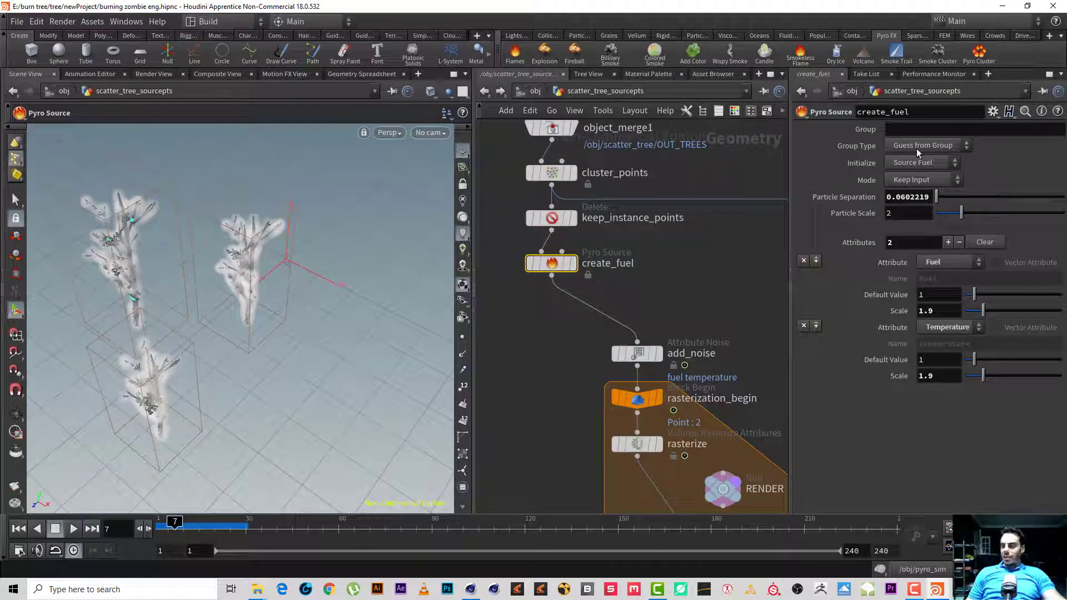
key("shift+Tab")
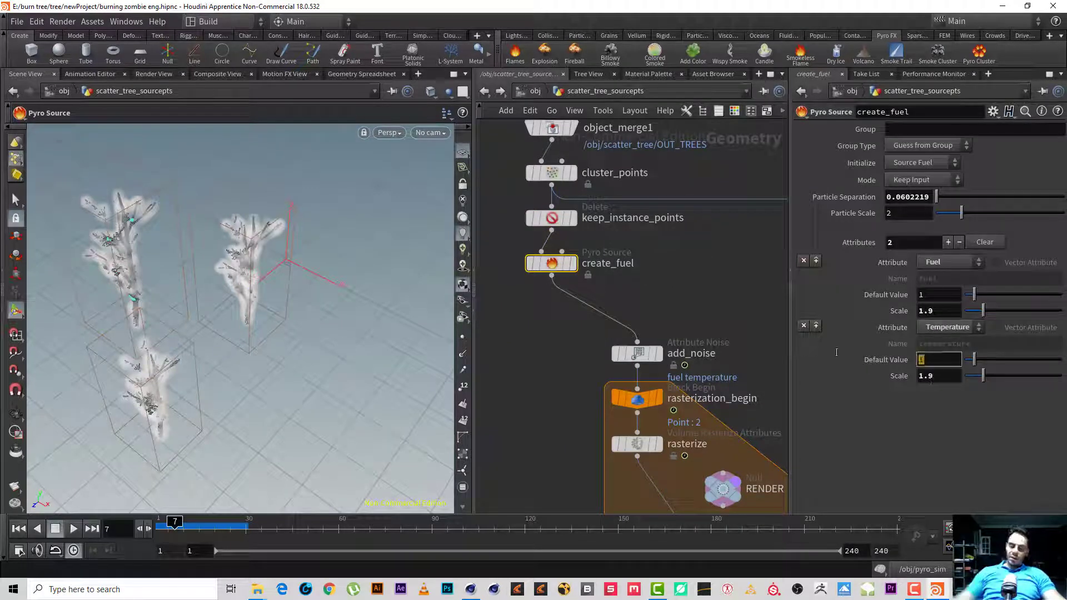
type("0")
key("Tab")
type("0")
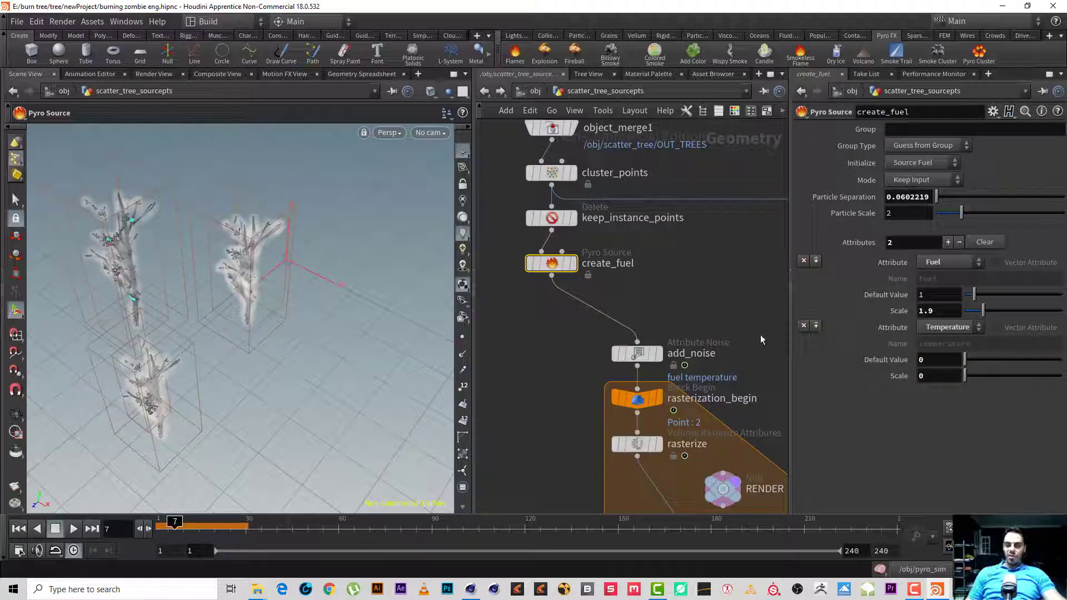
- Remove temperature from the attributes of add_noise, leaving only fuel
left_click(638, 354)
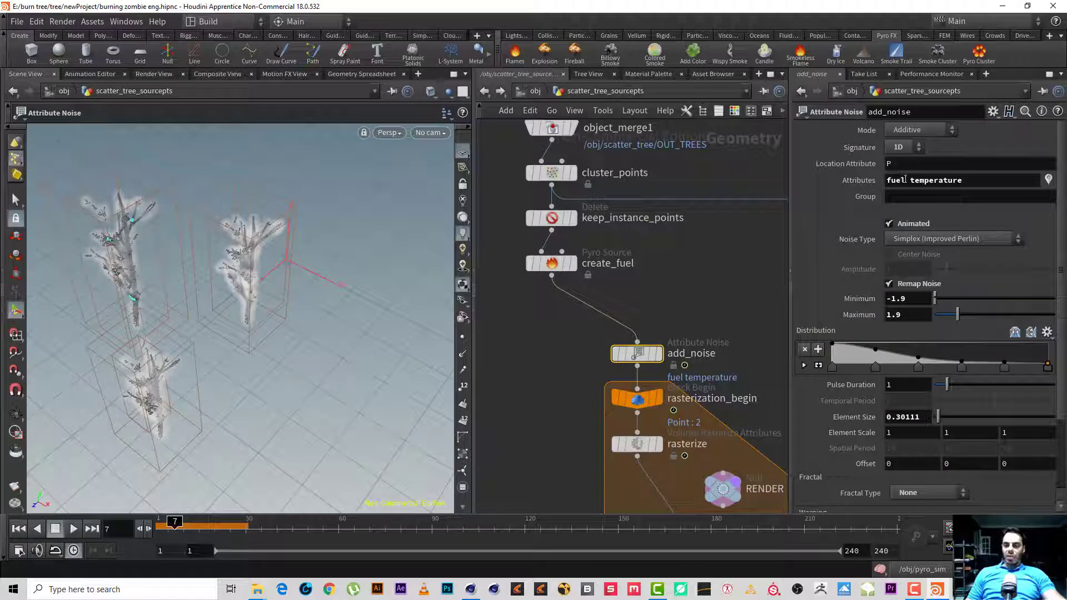
double_click(935, 180)
key("BackSpace")
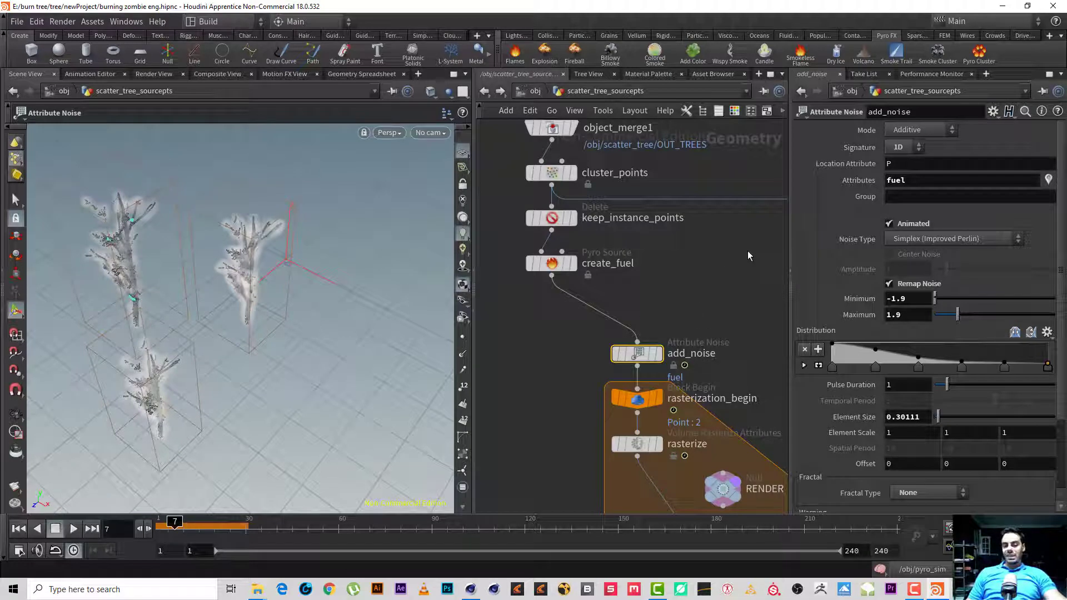
middle_click_drag(748, 252, 698, 171)
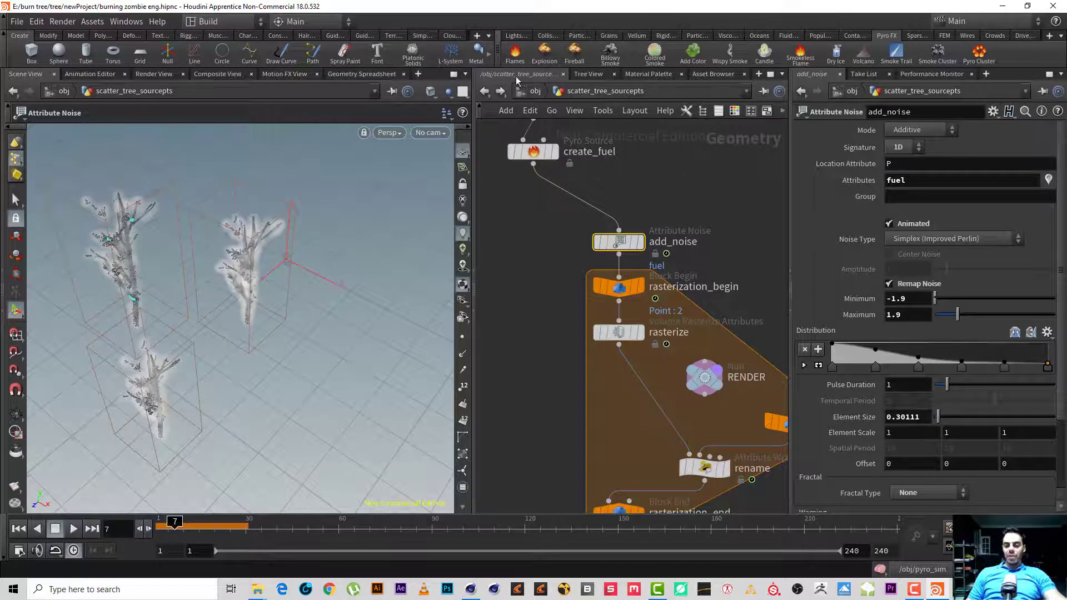
- Open pyro_sim, play the simulation from frame 1 for about 14 frames, and rewind to the start
left_click(531, 91)
double_click(584, 307)
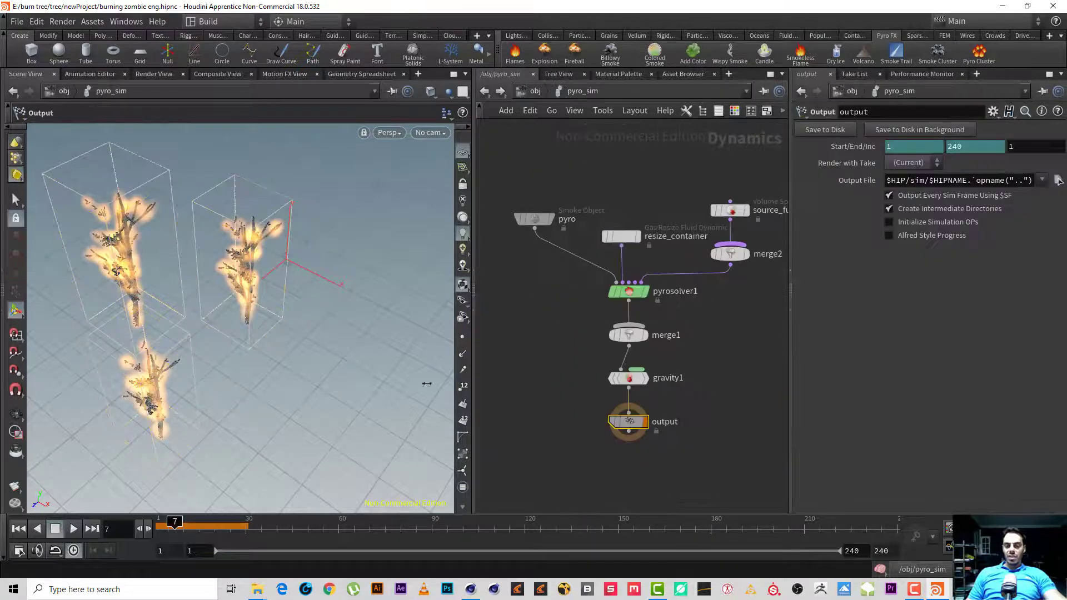
left_click(19, 528)
left_click(71, 530)
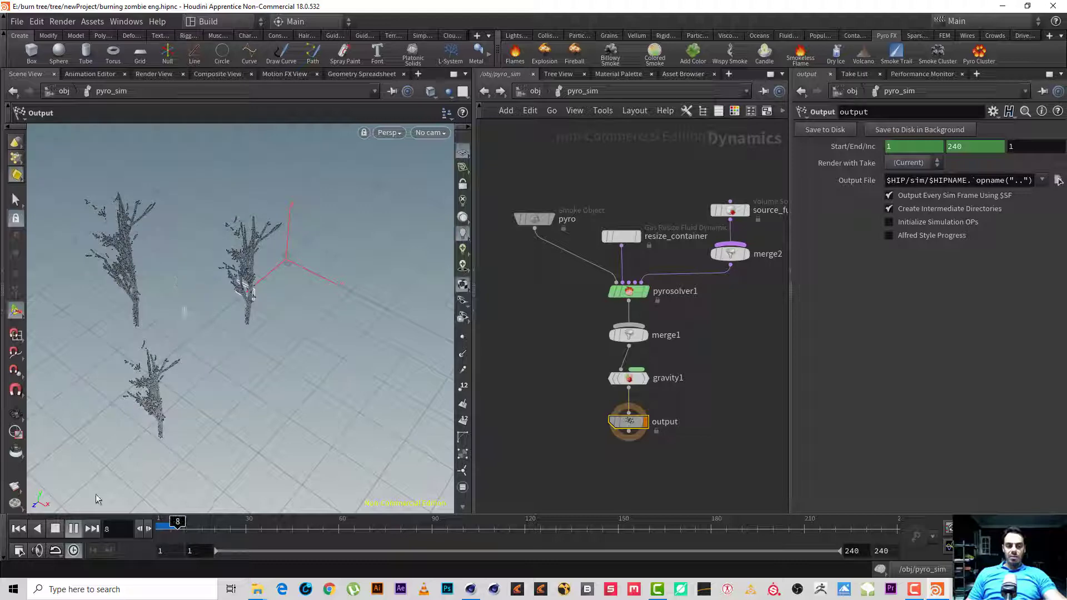
left_click(55, 530)
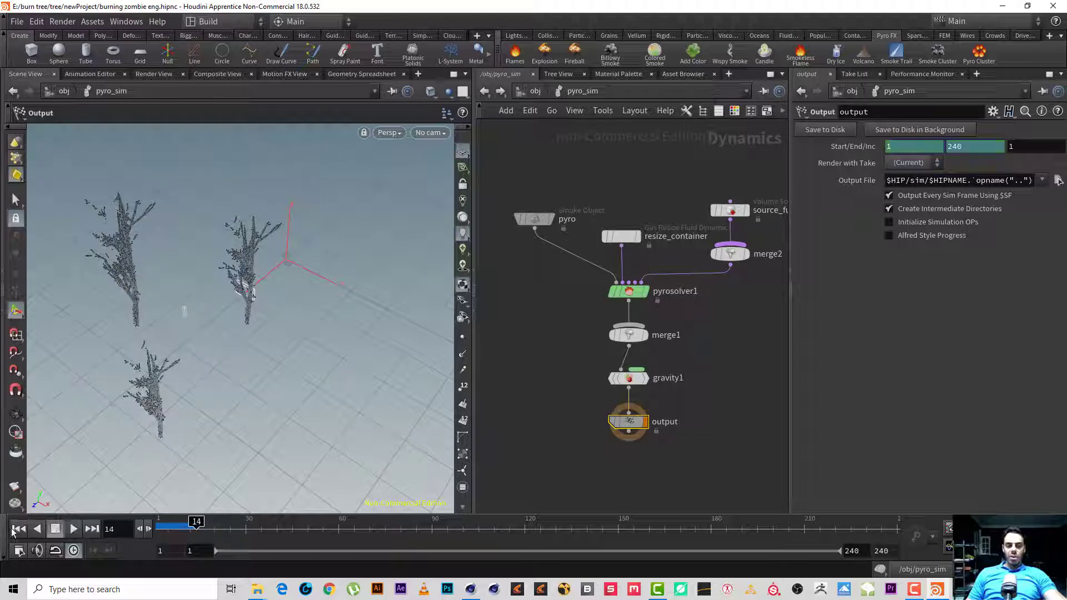
left_click(17, 529)
- Return to the object level and look over the zombie, tree and pyro nodes
left_click(525, 91)
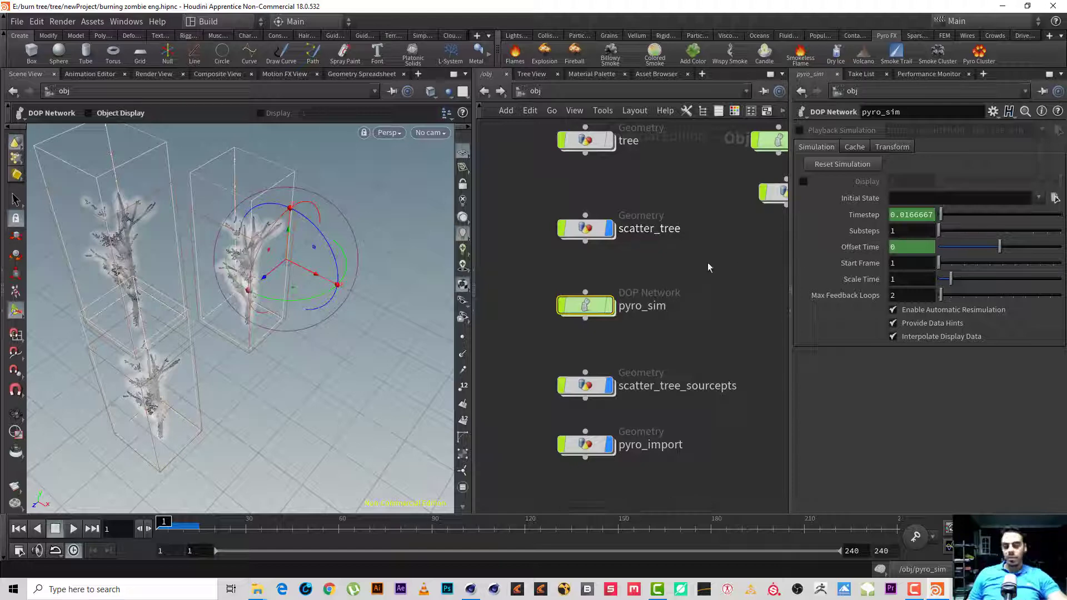
mouse_move(598, 303)
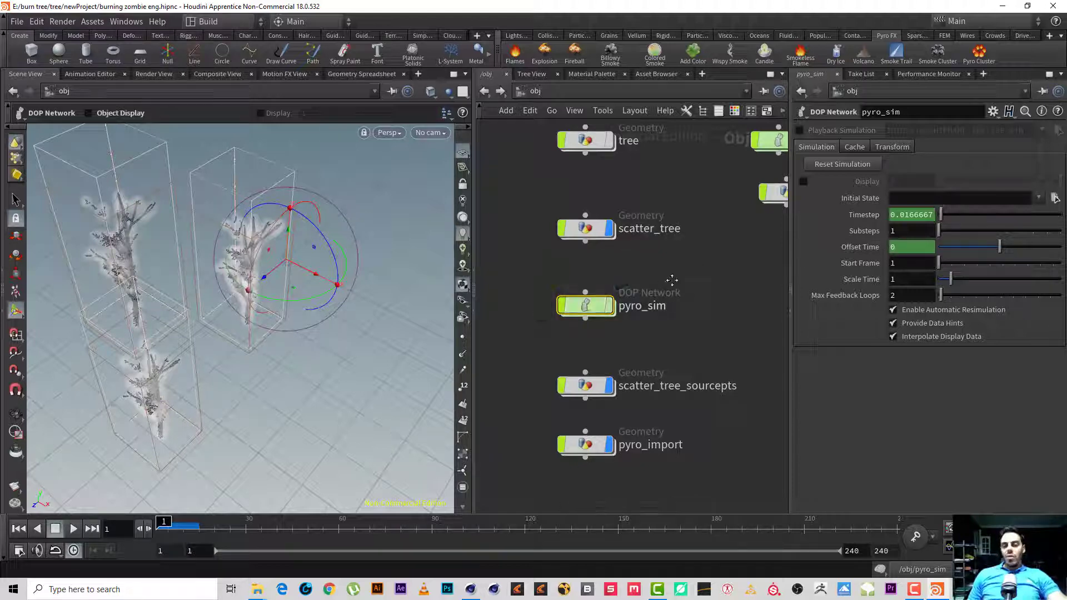
middle_click_drag(675, 285, 566, 399)
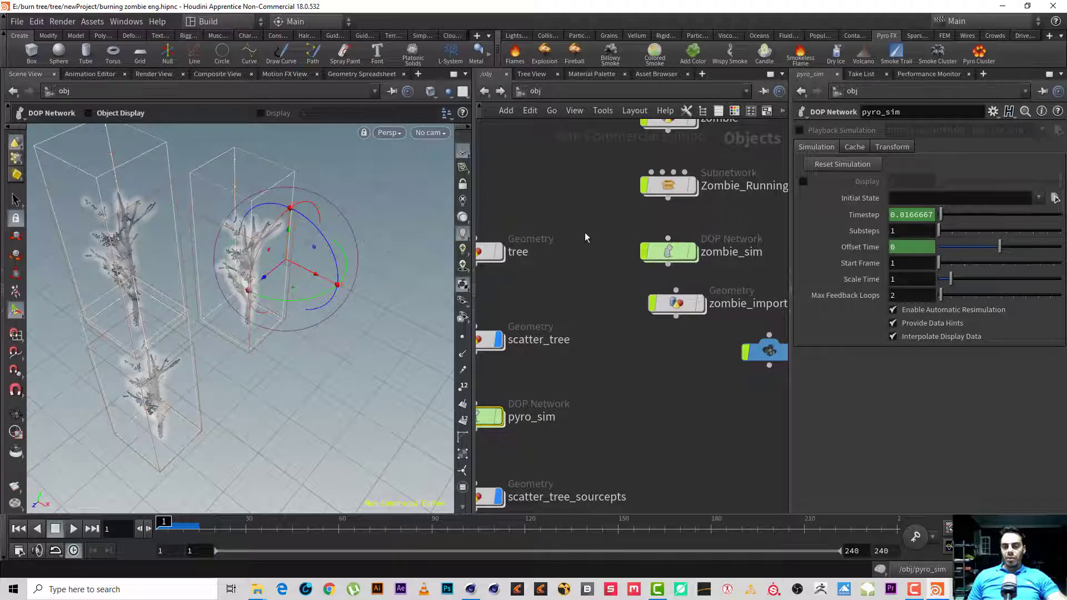
middle_click_drag(586, 237, 566, 326)
left_click_drag(757, 243, 544, 161)
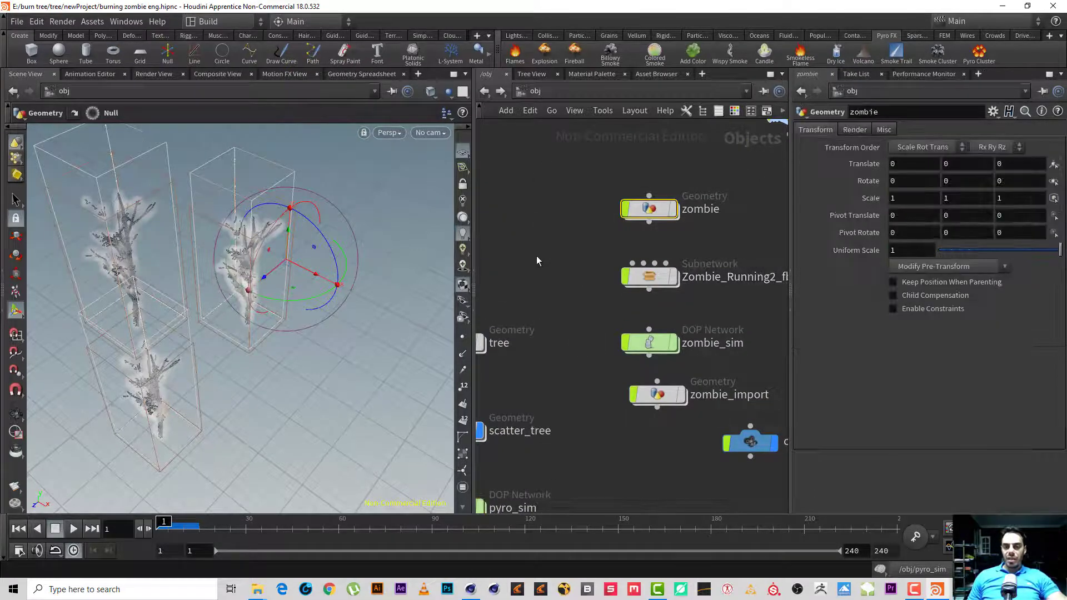
middle_click_drag(536, 256, 684, 144)
middle_click_drag(676, 262, 651, 217)
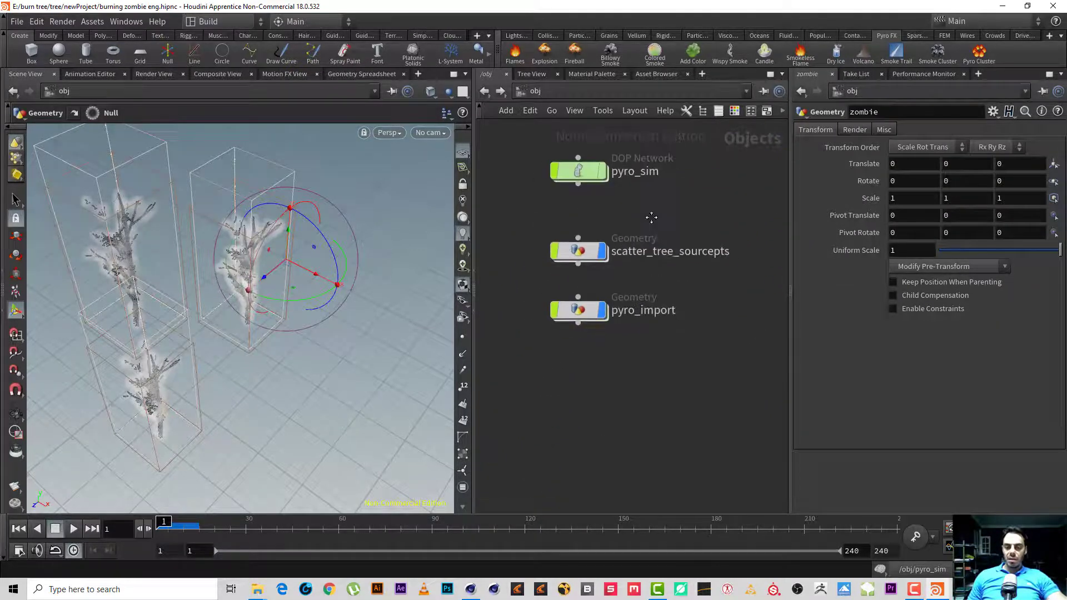
- Reopen scatter_tree_sourcepts and add an Object Merge node in the free space between create_fuel and keep_clusters
double_click(578, 251)
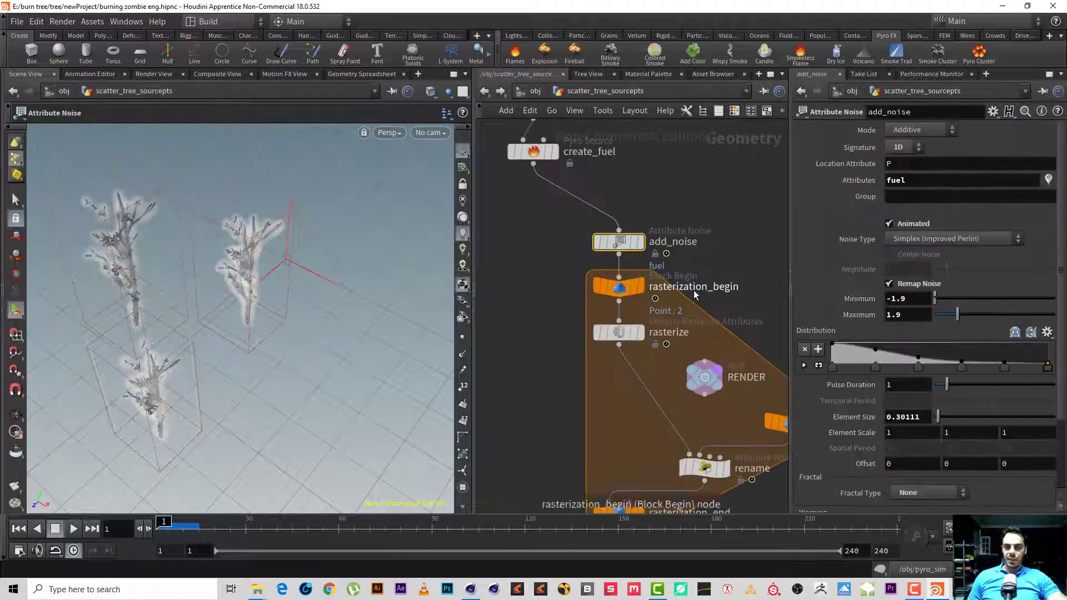
middle_click_drag(748, 245, 613, 308)
scroll(638, 322, "down", 2)
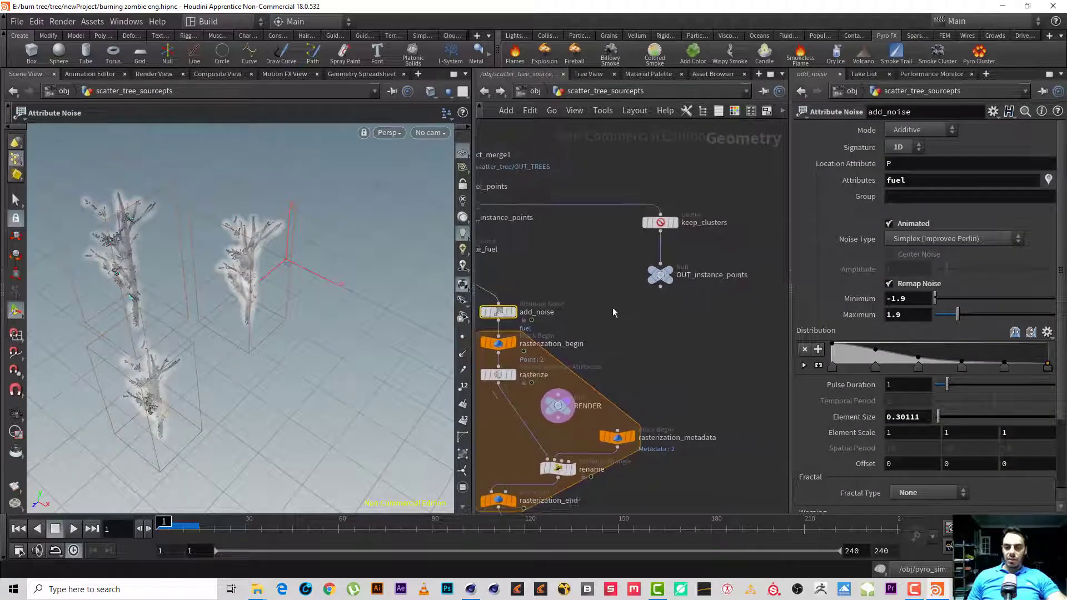
left_click_drag(705, 314, 761, 214)
middle_click_drag(610, 279, 683, 285)
key("Tab")
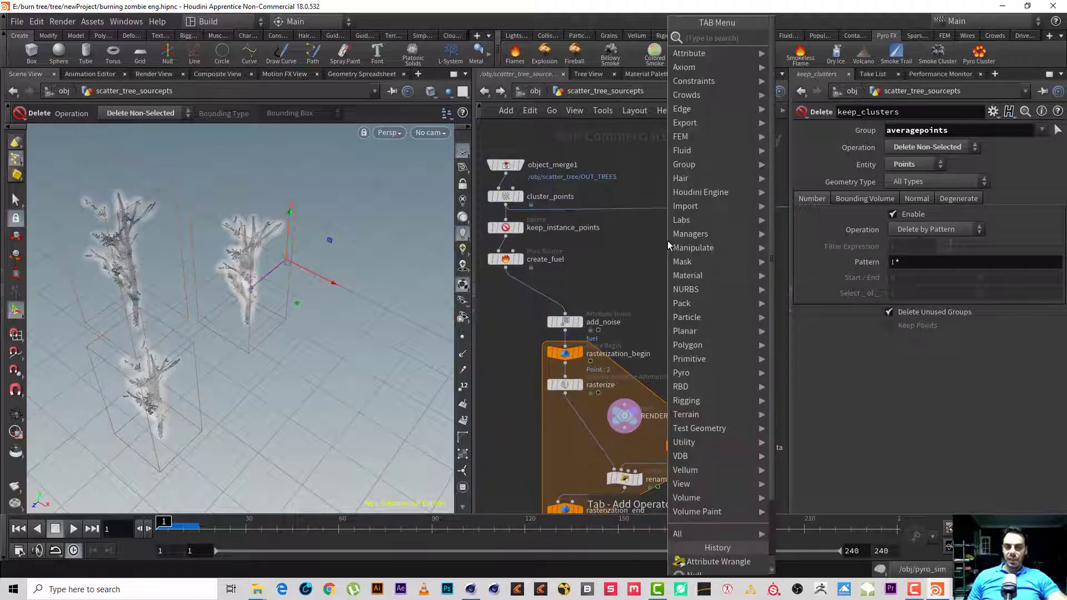
type("ob")
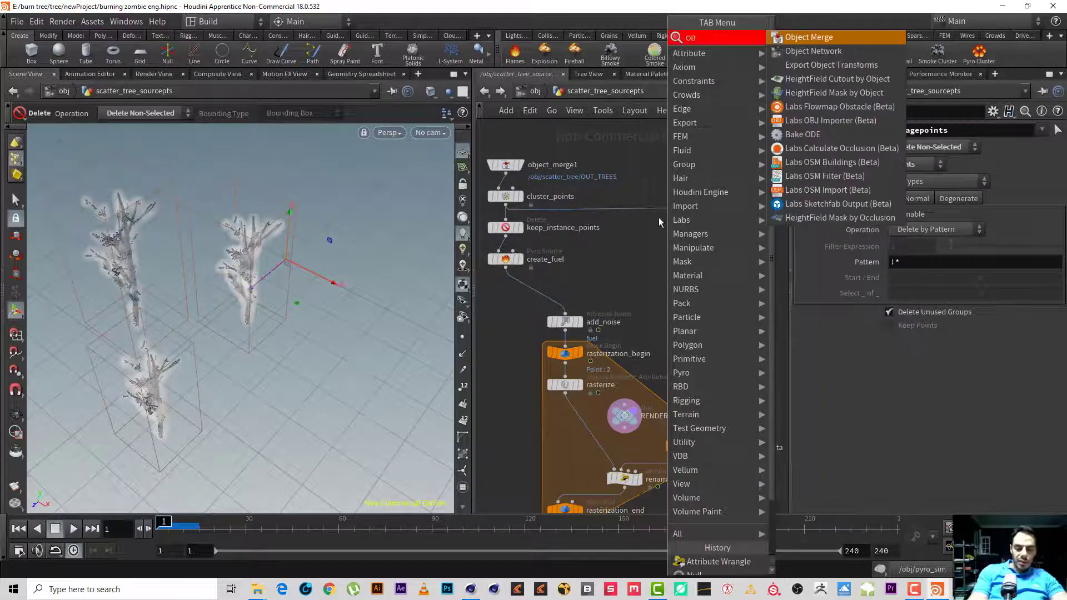
key("Return")
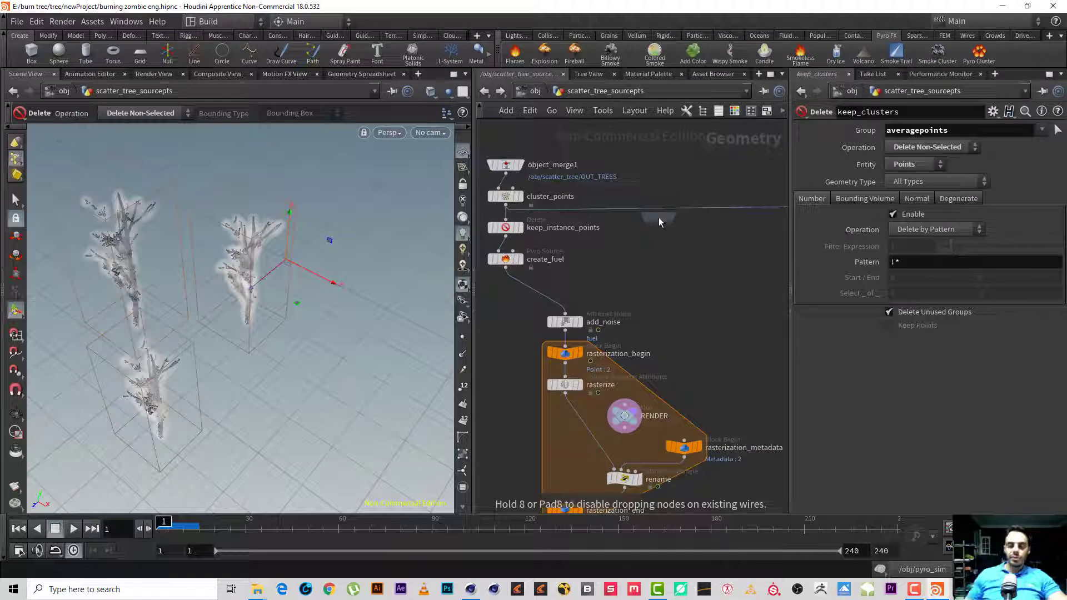
left_click(676, 235)
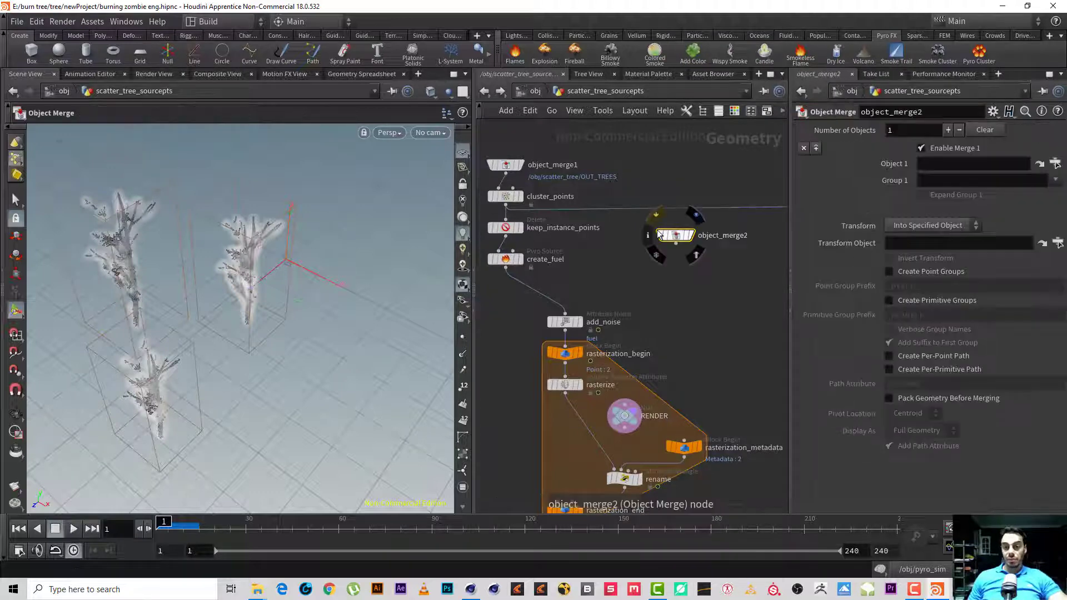
- Set Object 1 of the new Object Merge to /obj/zombie/OUT_ZOMBIE and view the zombie up close among the trees
left_click(1055, 164)
scroll(1061, 105, "up", 1)
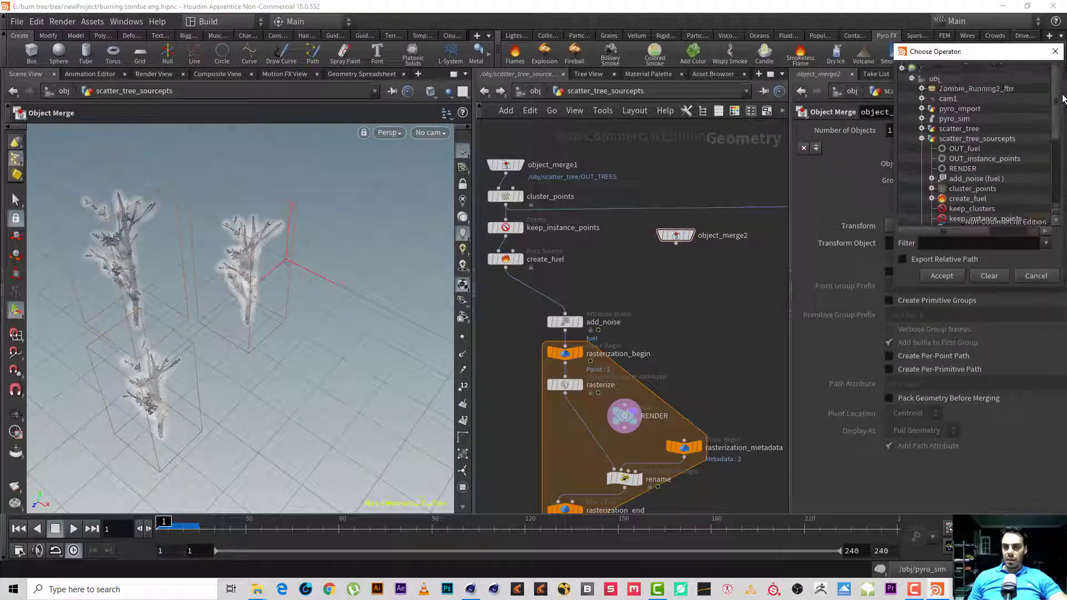
left_click(922, 139)
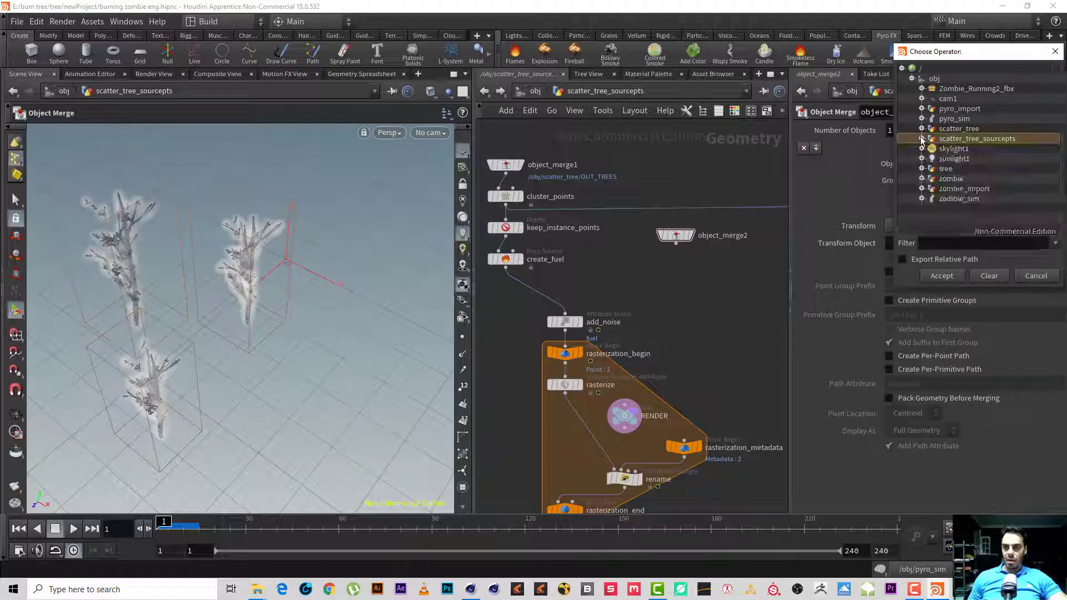
left_click(922, 178)
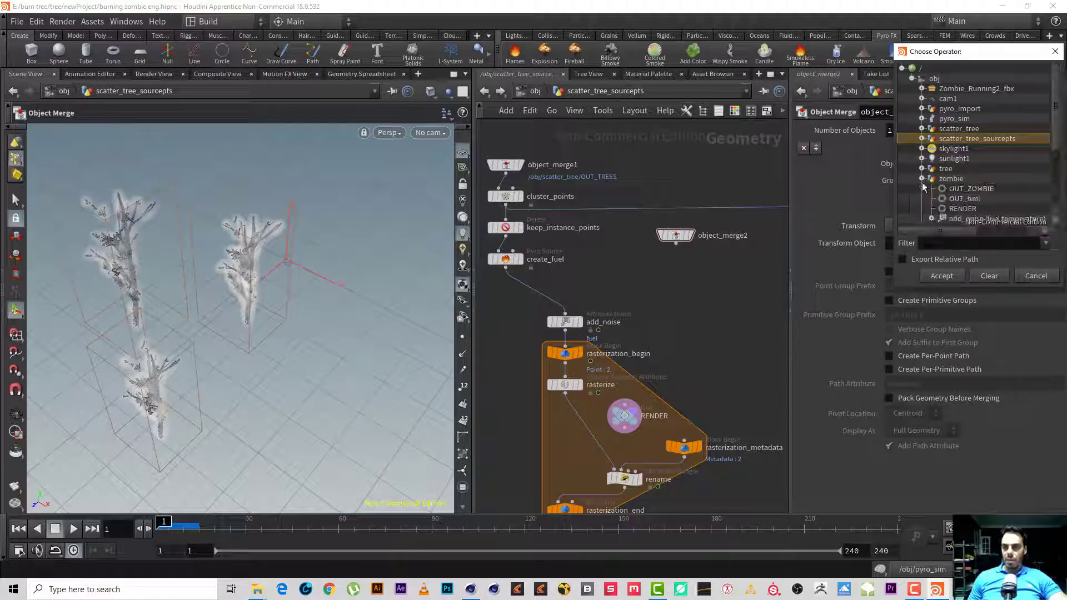
left_click(1003, 189)
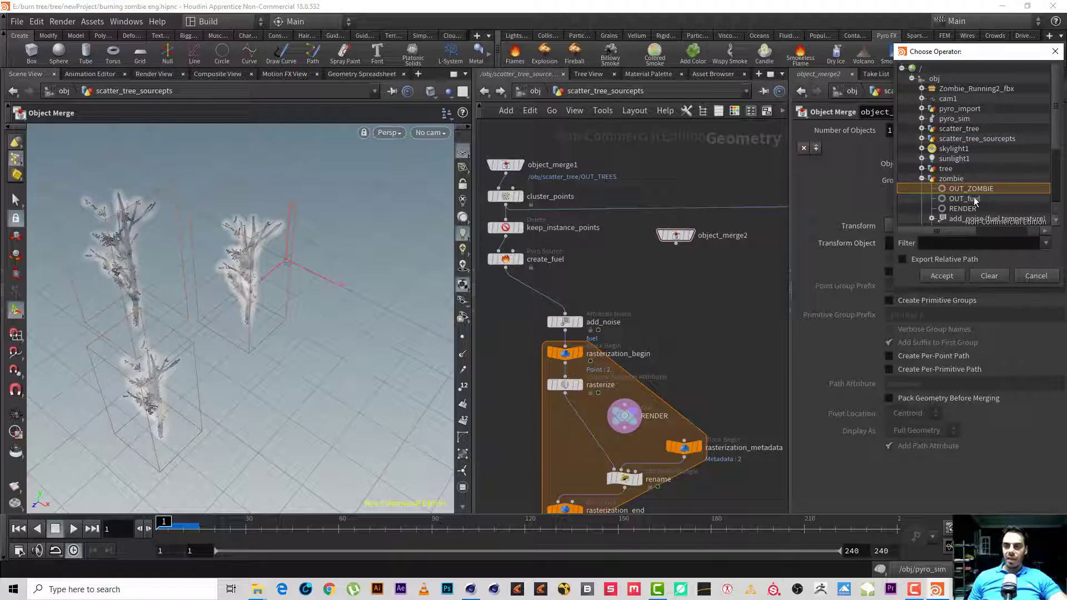
left_click(952, 276)
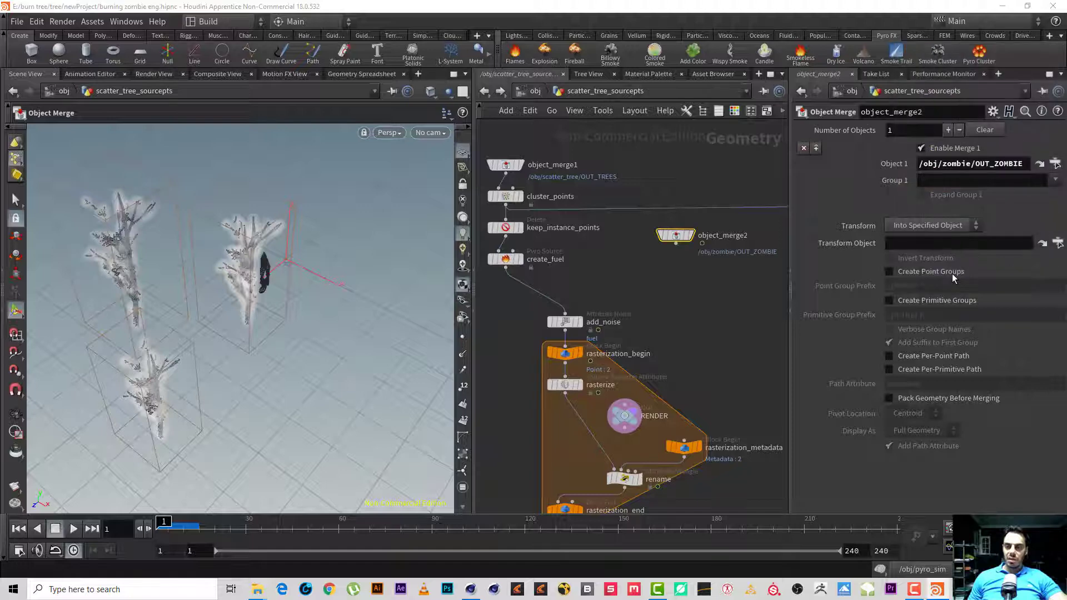
right_click_drag(233, 293, 369, 265, "alt")
left_click_drag(369, 266, 316, 206, "alt")
right_click_drag(316, 207, 234, 281, "alt")
left_click_drag(234, 282, 250, 257, "alt")
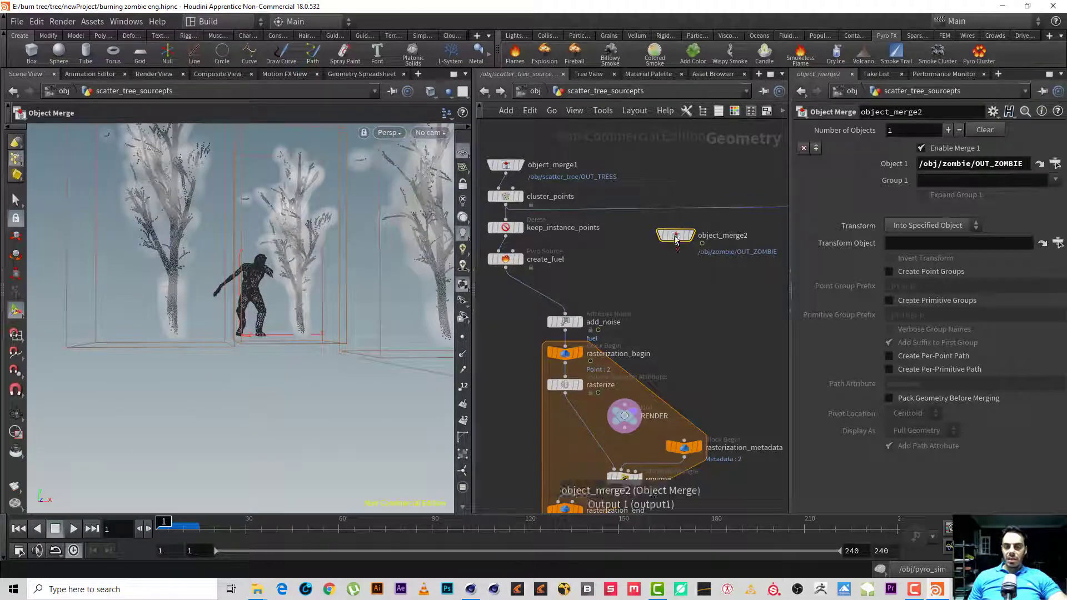
- Add an Attribute Wrangle node connected below the Object Merge that imports the zombie
left_click_drag(676, 236, 696, 241)
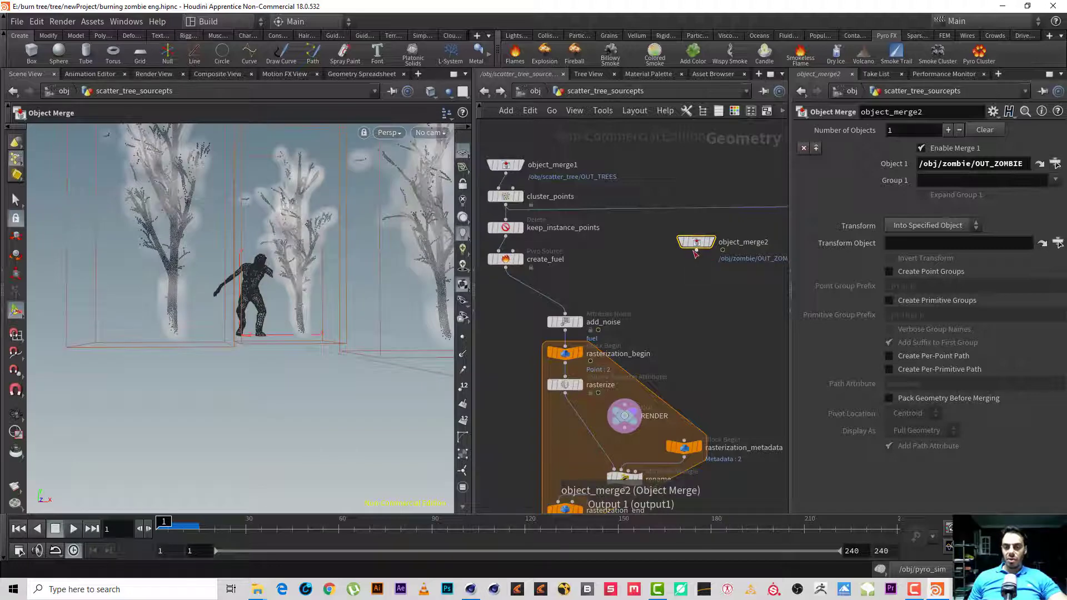
left_click(695, 251)
key("Tab")
type("a")
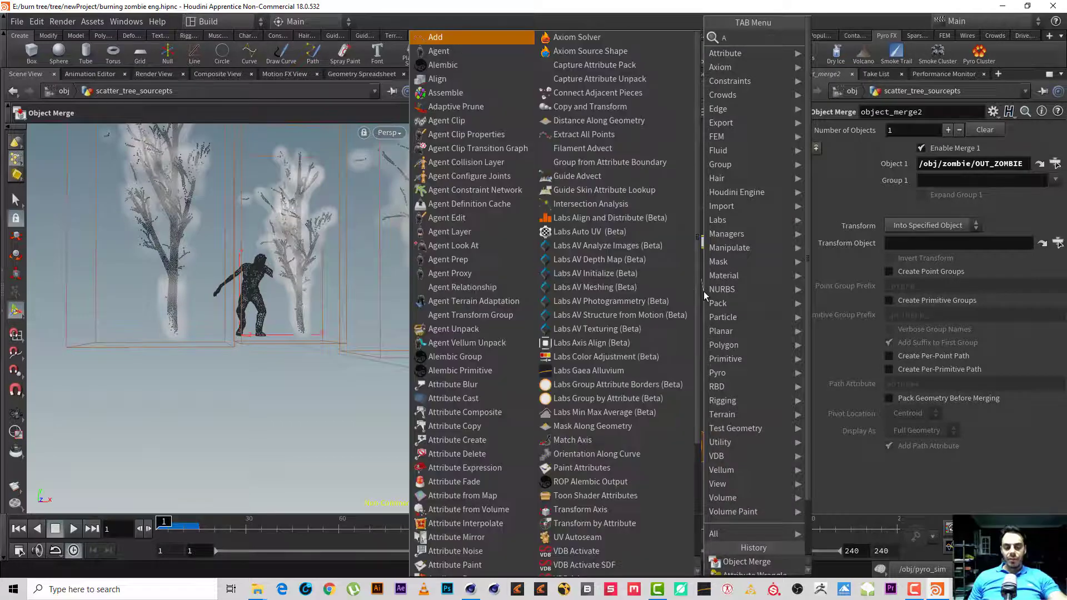
key("BackSpace")
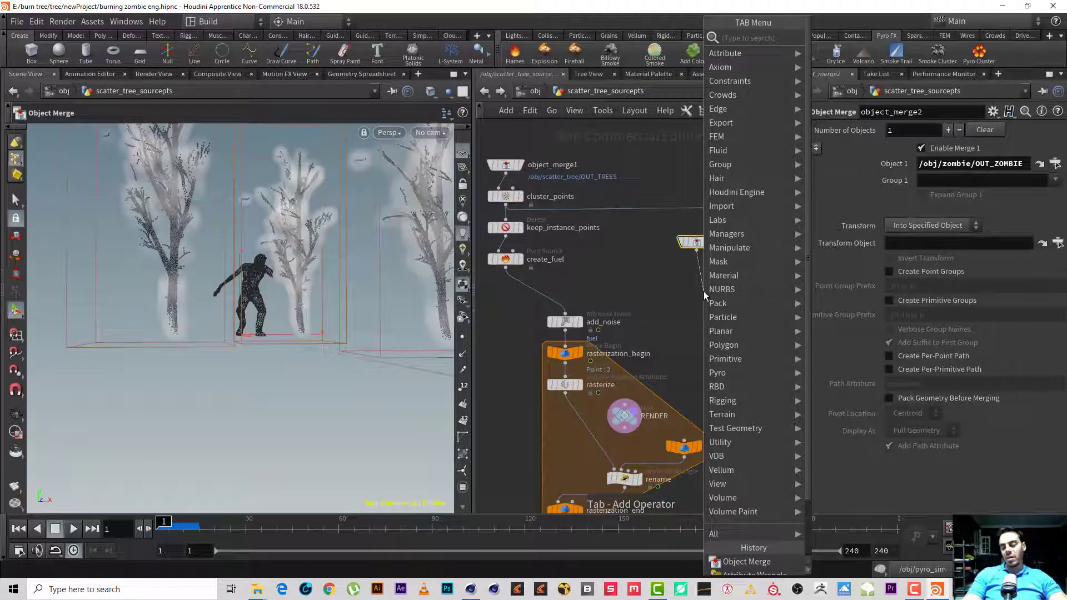
type("attwr")
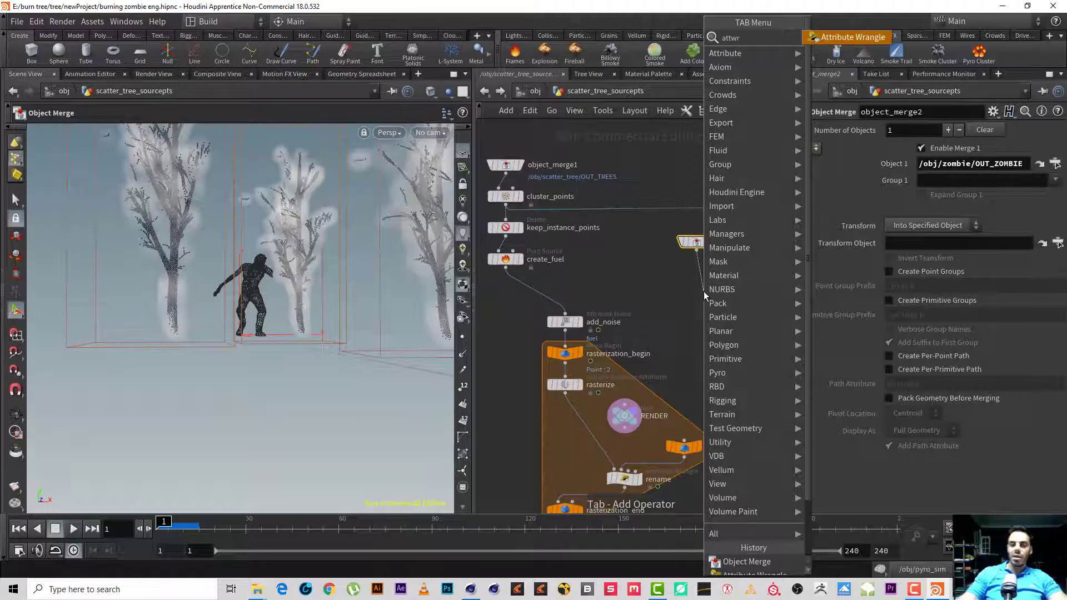
key("Return")
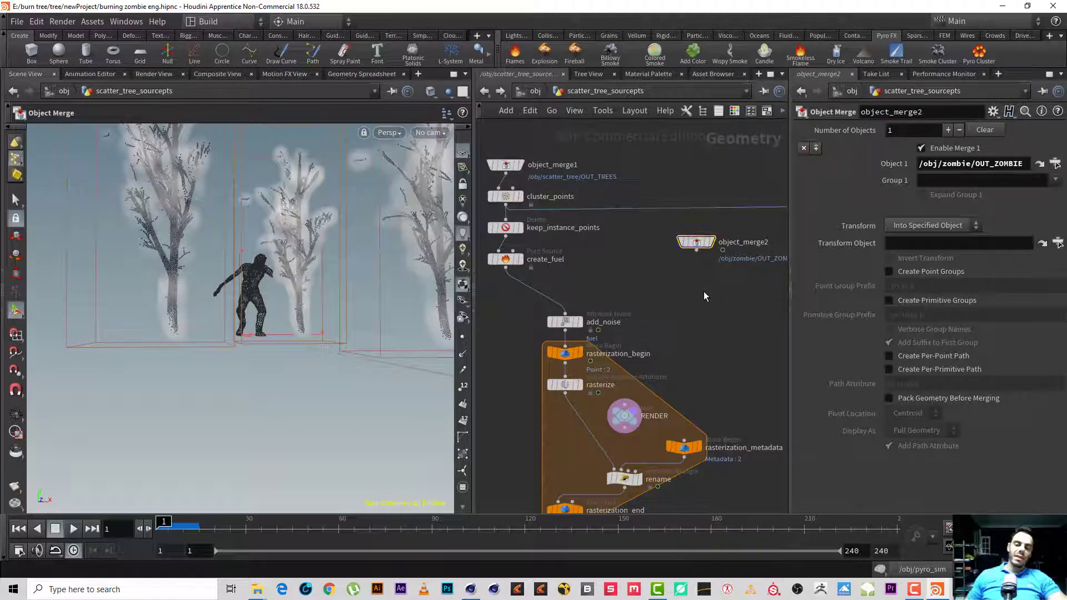
left_click(704, 291)
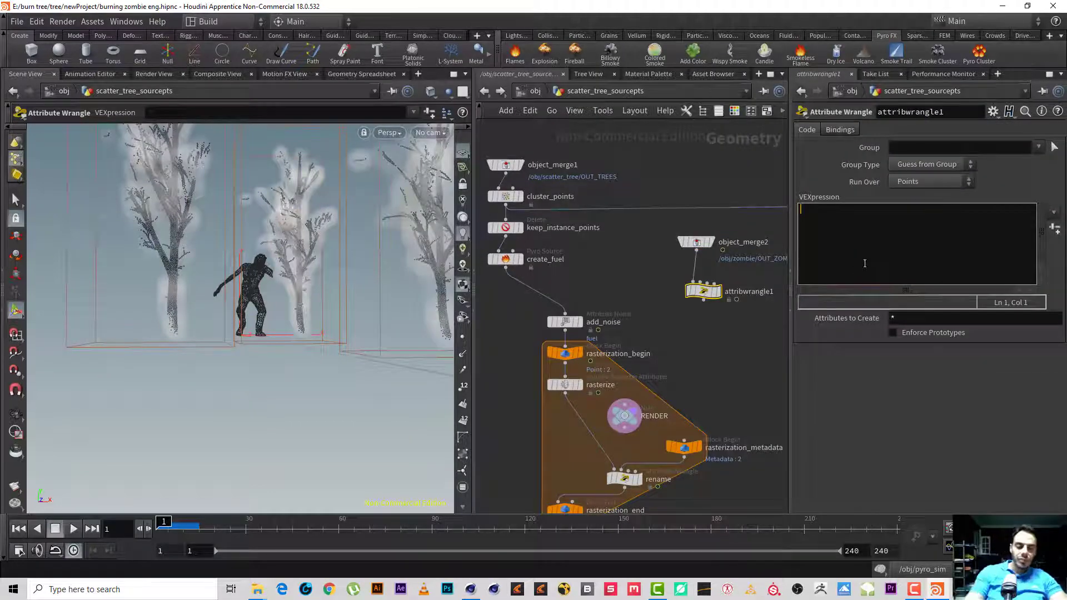
- Write the VEX expression f@temperature = 1; in the zombie's Attribute Wrangle
type("f@")
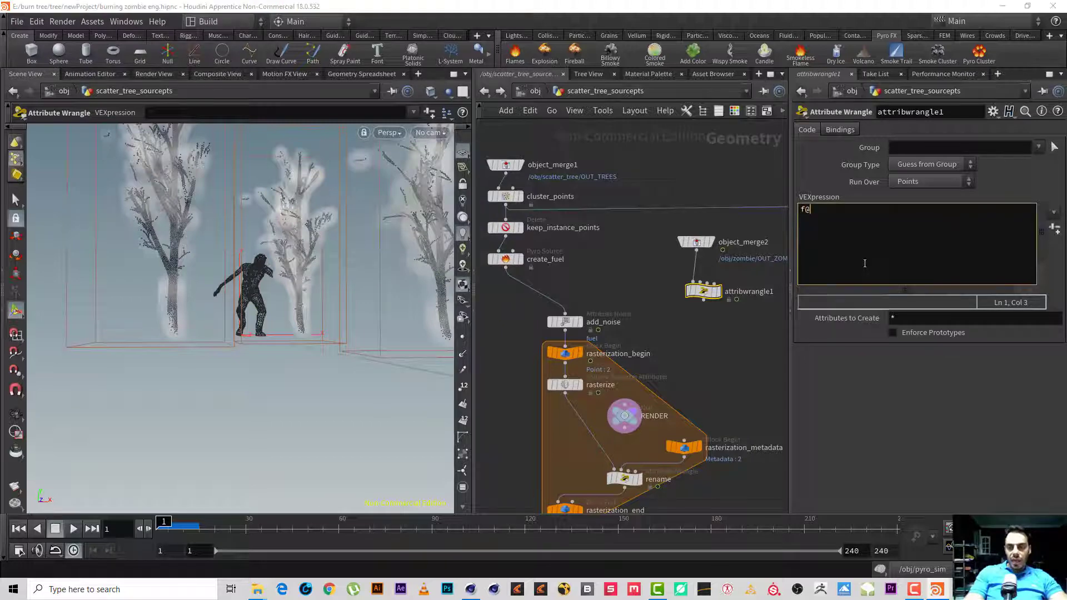
type("twm")
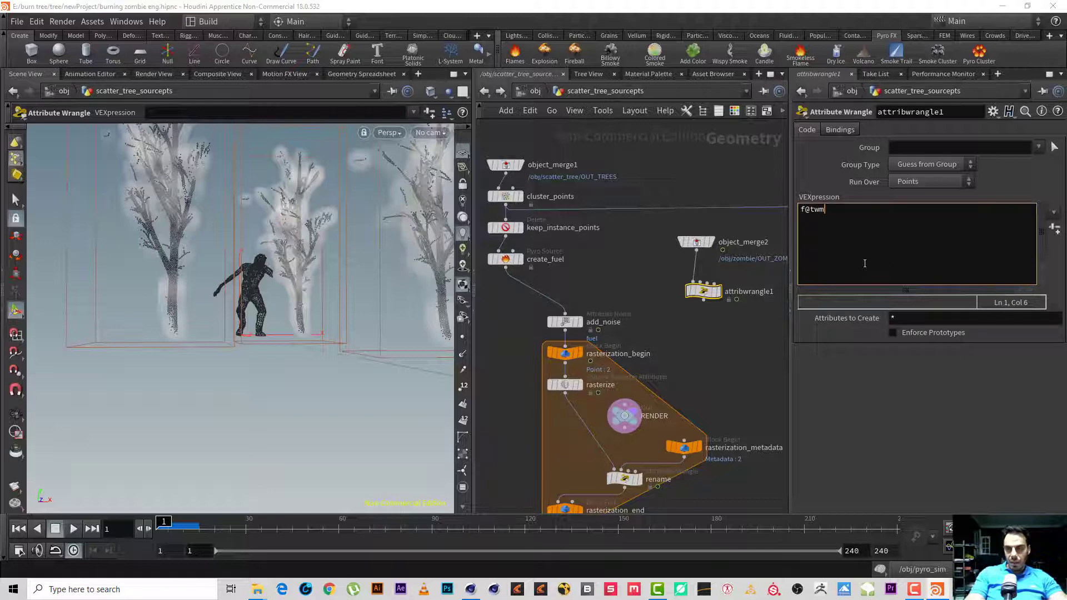
key("BackSpace")
key("BackSpace")
type("emperature = 1;")
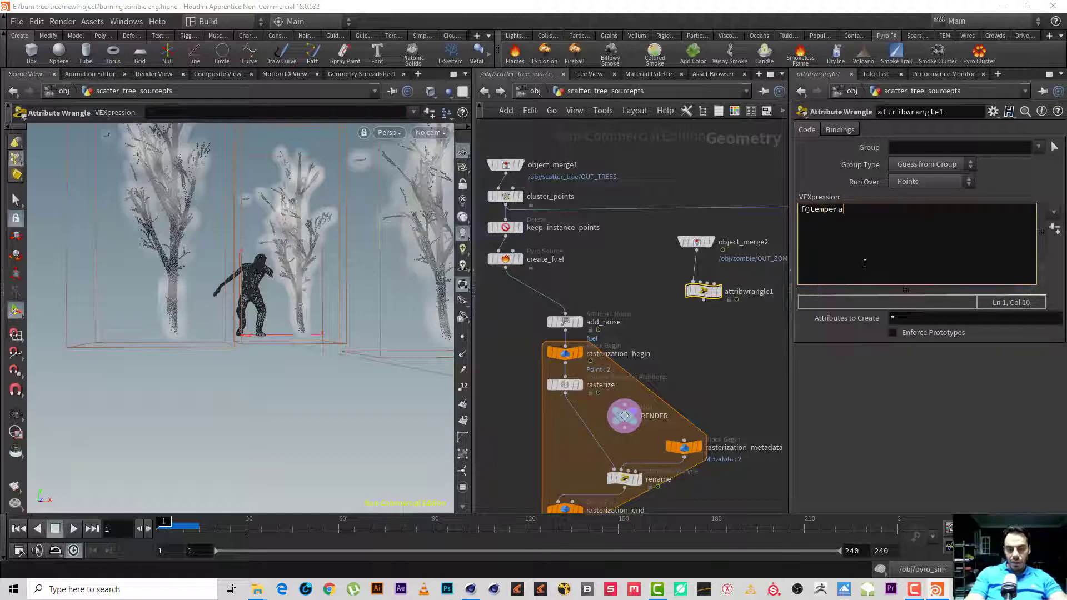
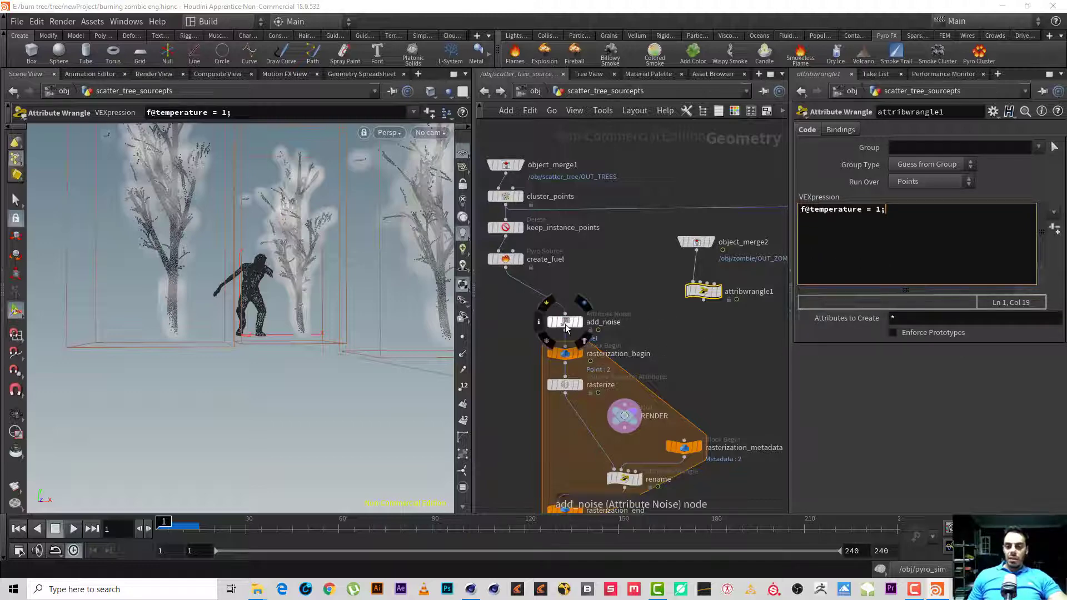
- Place add_noise directly below create_fuel, display the zombie wrangle as well, and check which point attributes add_noise carries
left_click_drag(565, 325, 508, 299)
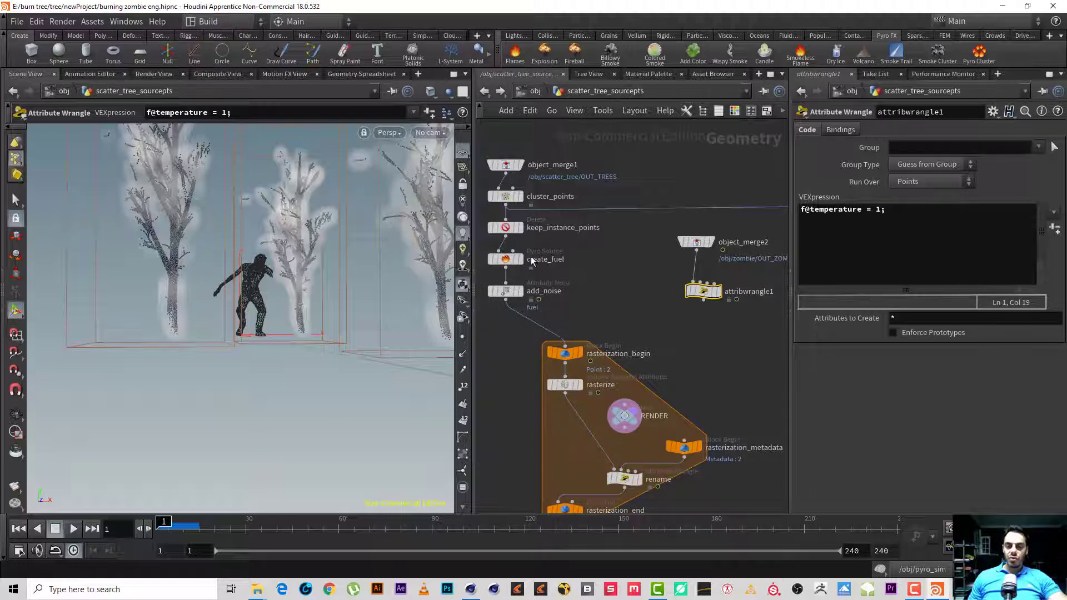
left_click(519, 291)
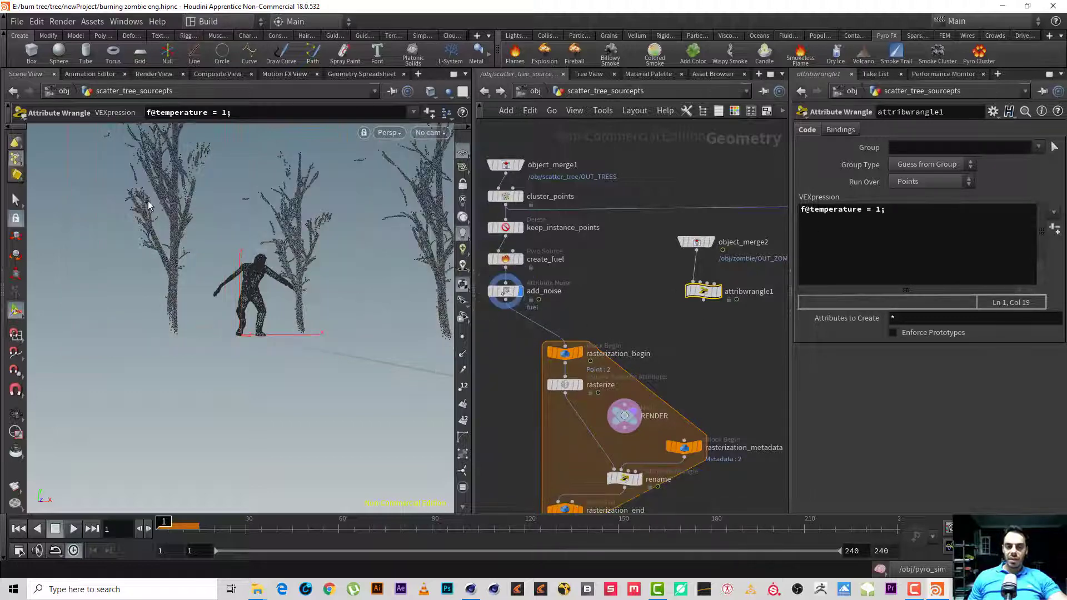
left_click(717, 291)
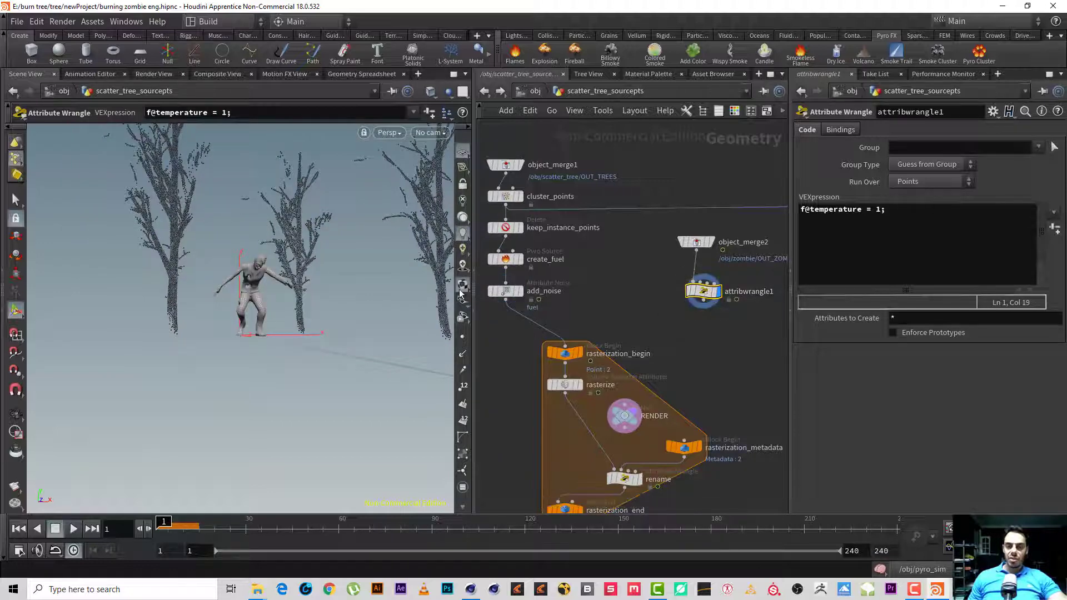
left_click(486, 294)
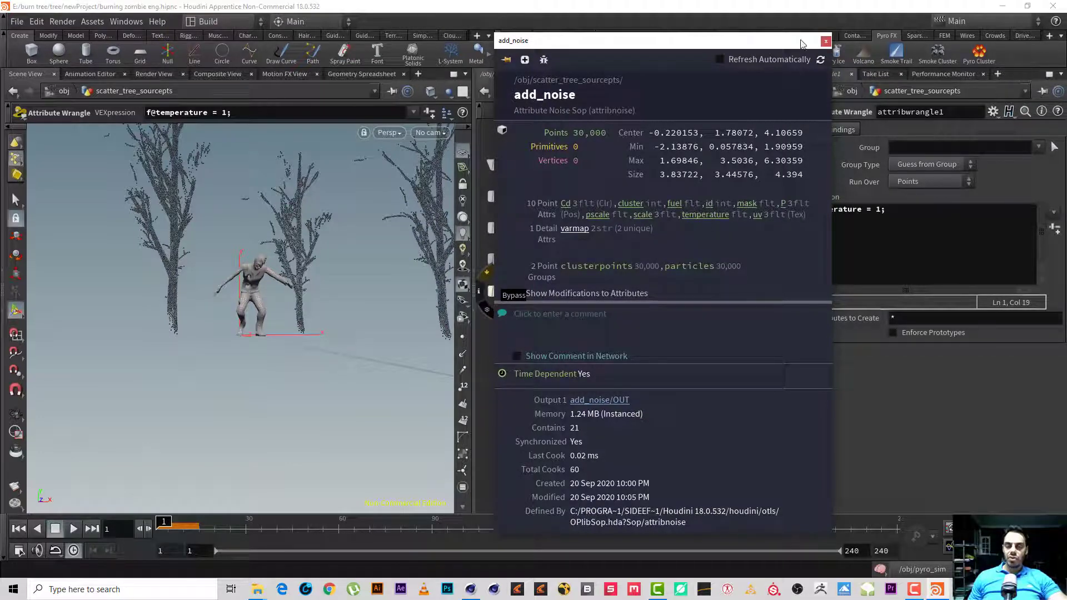
left_click(826, 41)
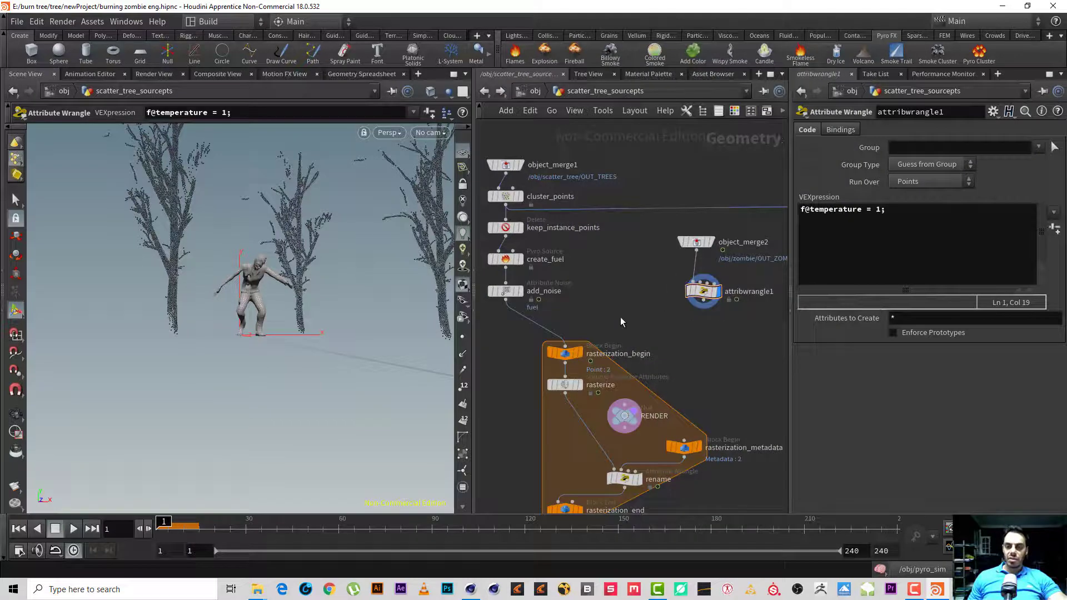
- Insert an Attribute Transfer node between add_noise and rasterization_begin, with the zombie's Attribute Wrangle feeding its second input
key("Tab")
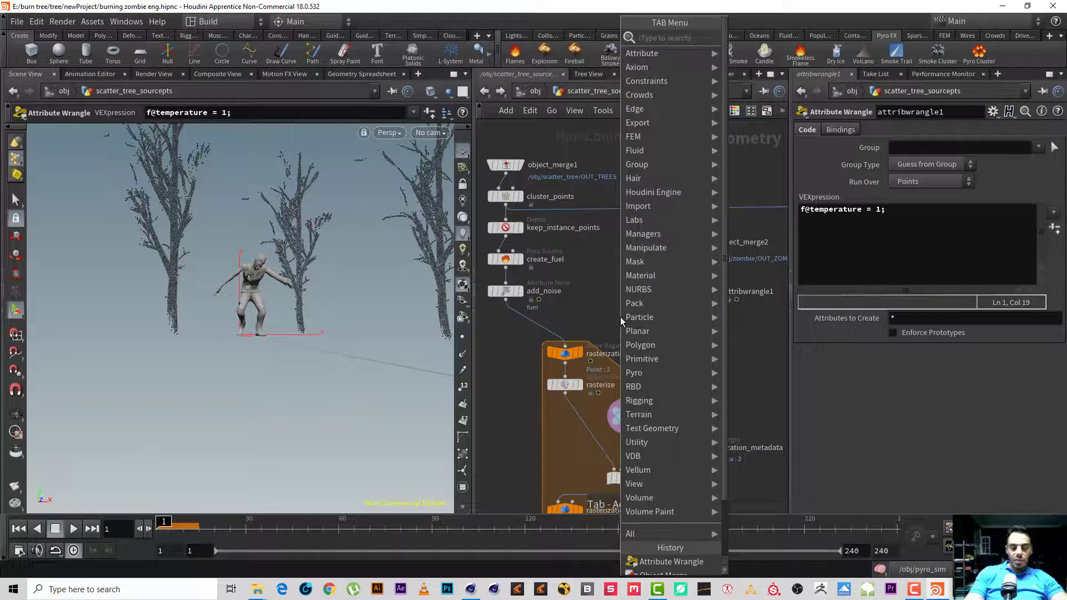
type("att t")
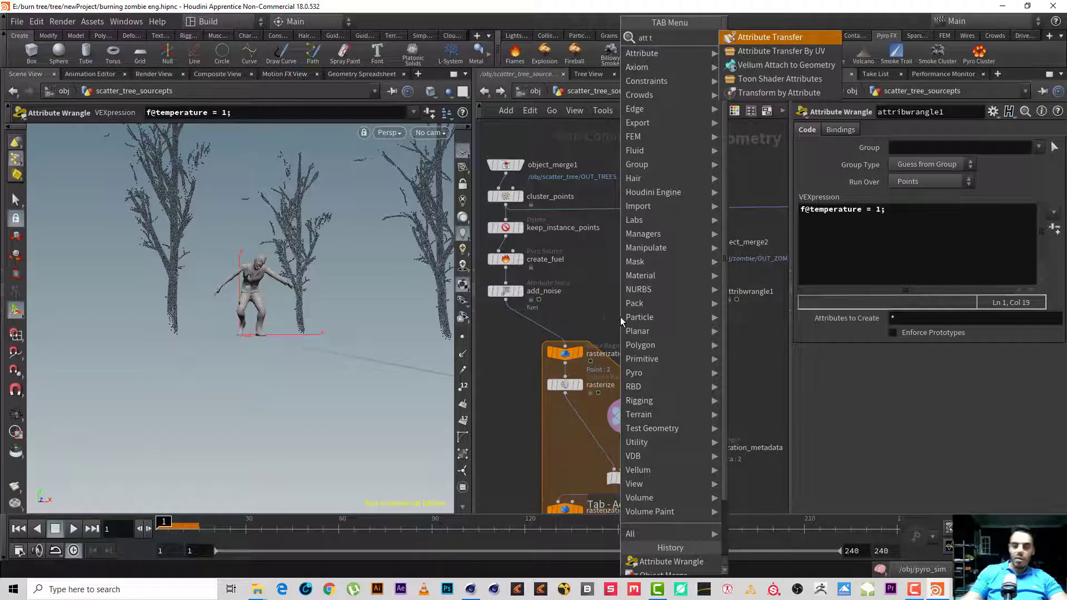
key("Return")
left_click(620, 316)
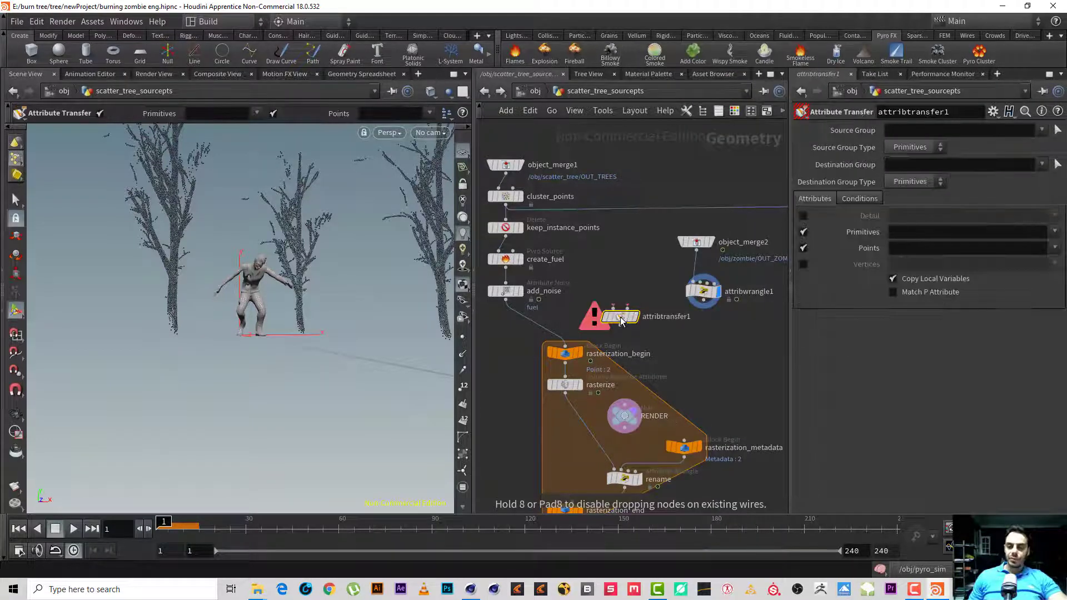
left_click_drag(620, 317, 551, 327)
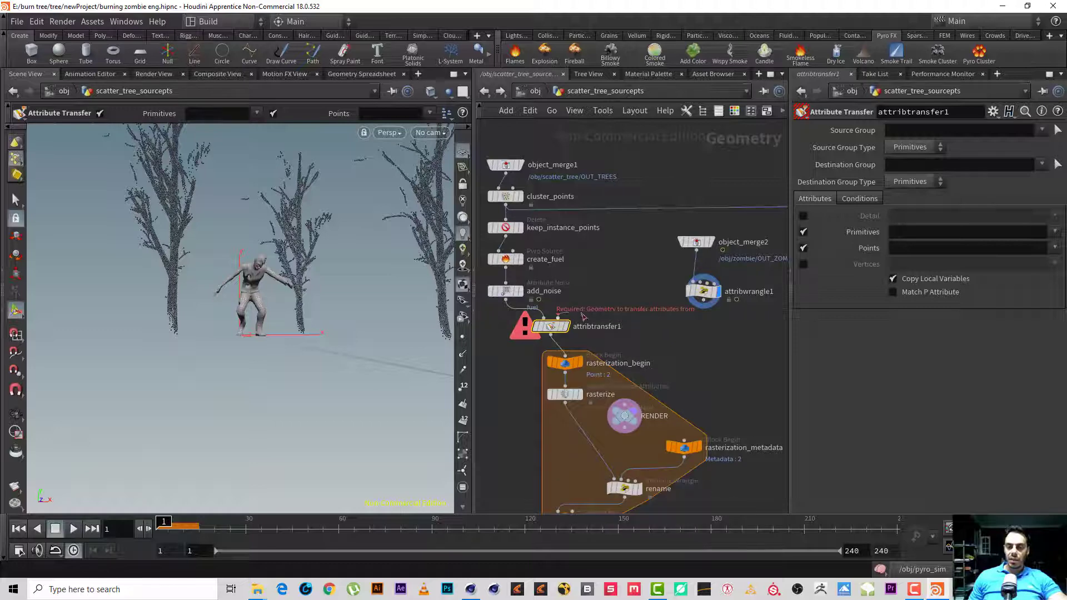
left_click(558, 318)
left_click(687, 306)
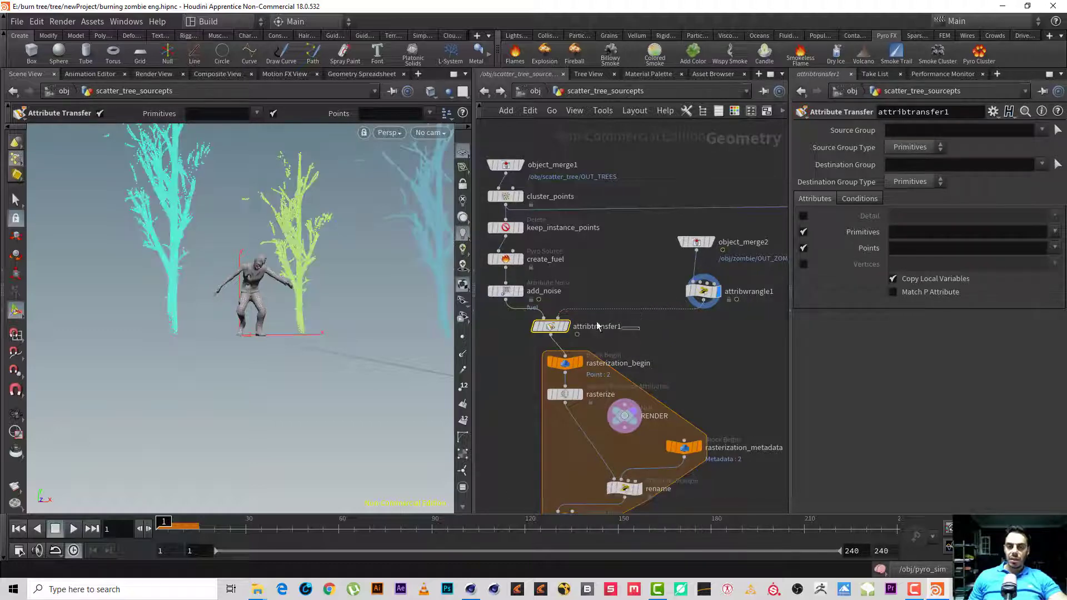
- Restrict the Attribute Transfer to the temperature point attribute and turn off primitive attributes
left_click(1055, 248)
left_click(1031, 277)
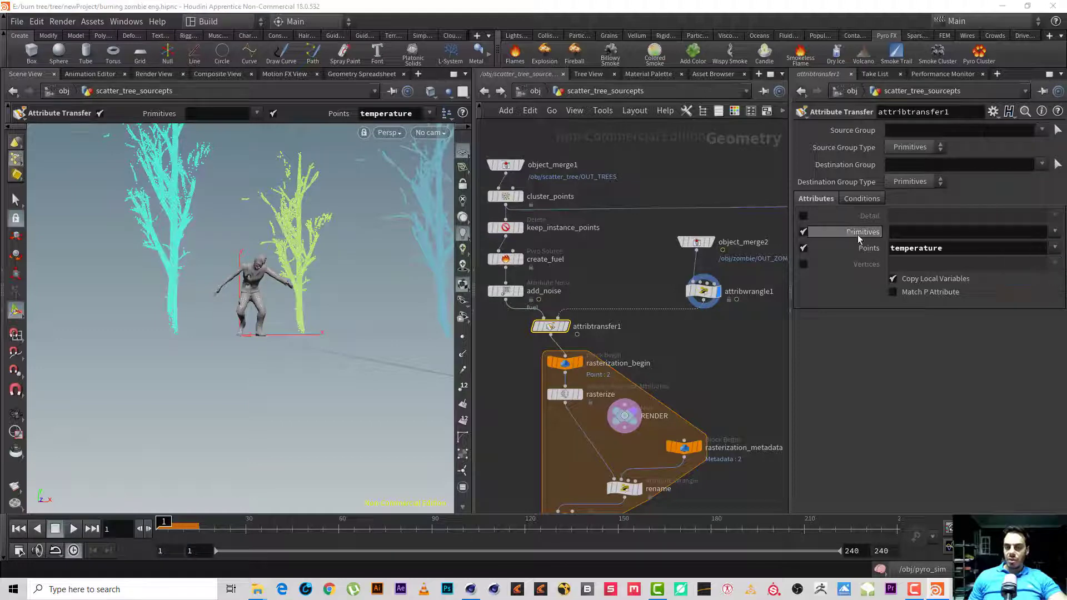
left_click(803, 231)
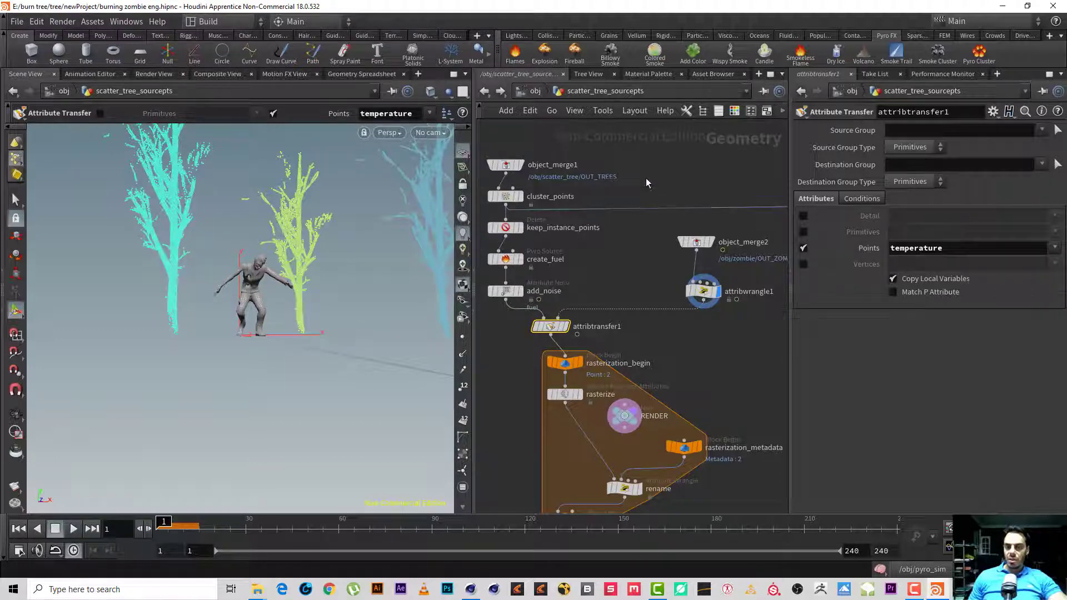
- Change the output type of cluster_points from coloured points to plain Points
middle_click_drag(683, 175, 703, 190)
left_click(525, 212)
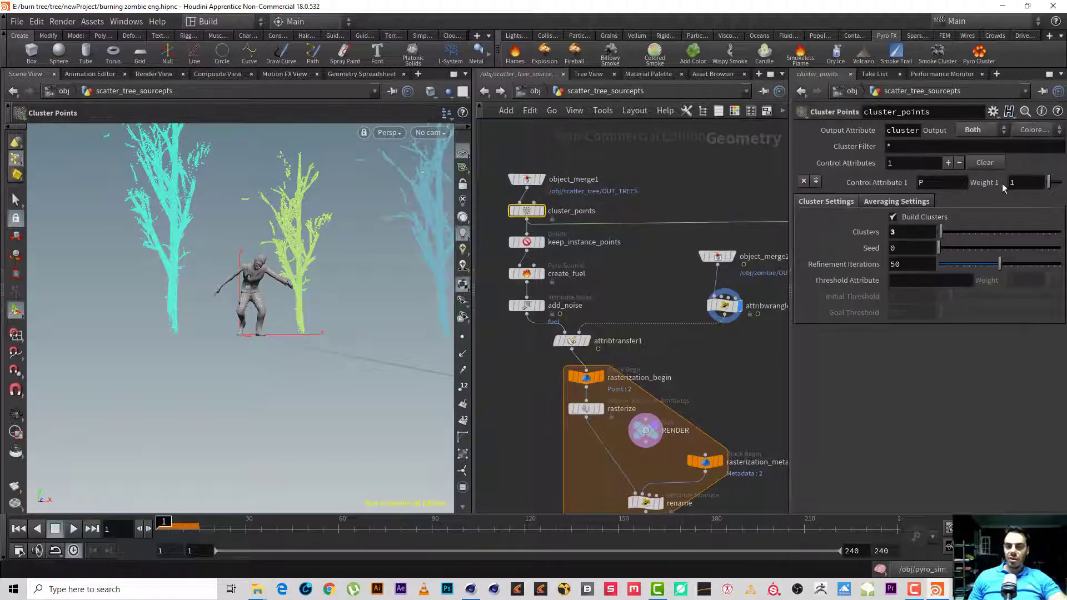
left_click(1028, 131)
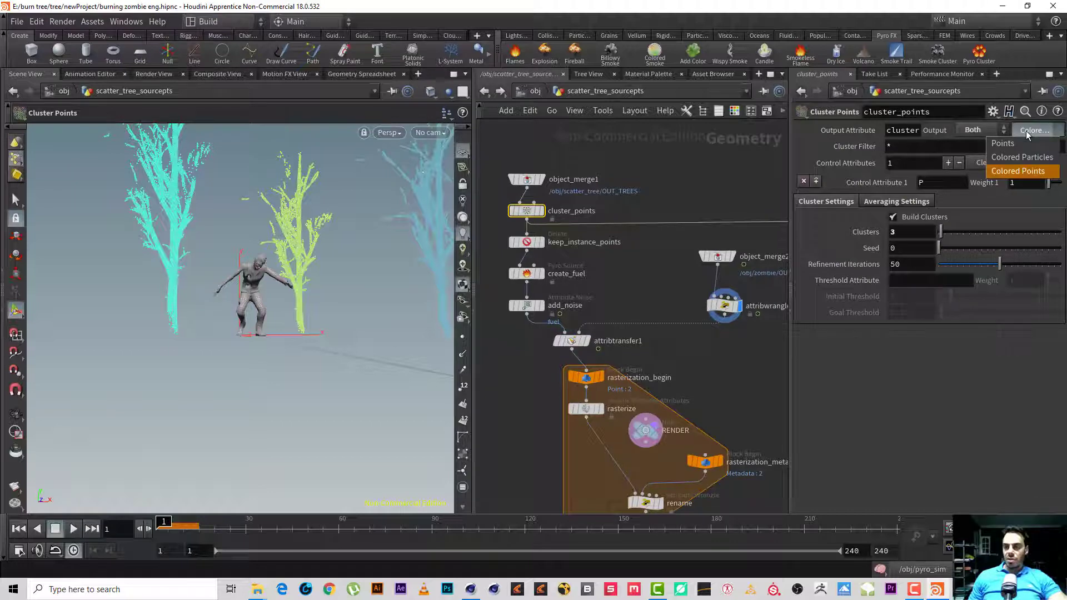
left_click(1023, 143)
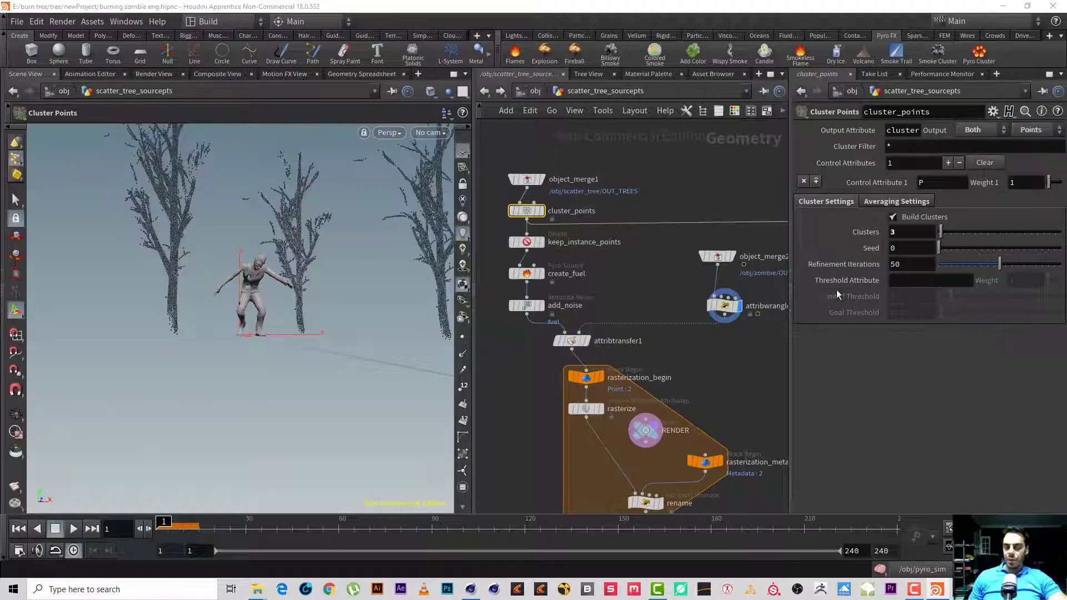
- Save the scene and visualize the temperature attribute from attribtransfer1's node info
mouse_move(647, 341)
left_mouse_down()
mouse_move(531, 340)
mouse_move(578, 342)
left_mouse_up()
key("ctrl+s")
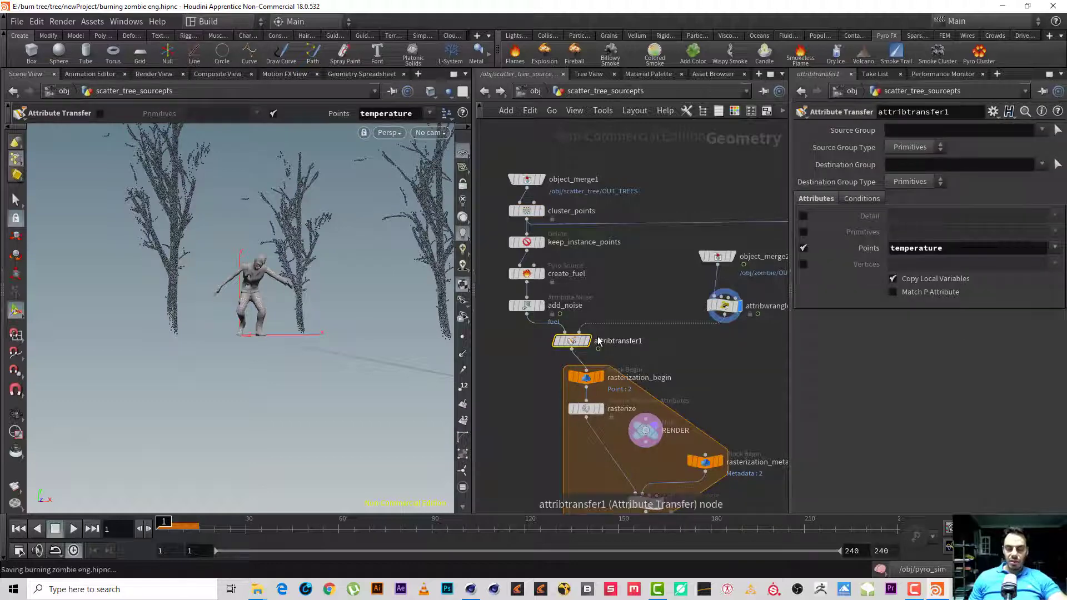
mouse_move(565, 341)
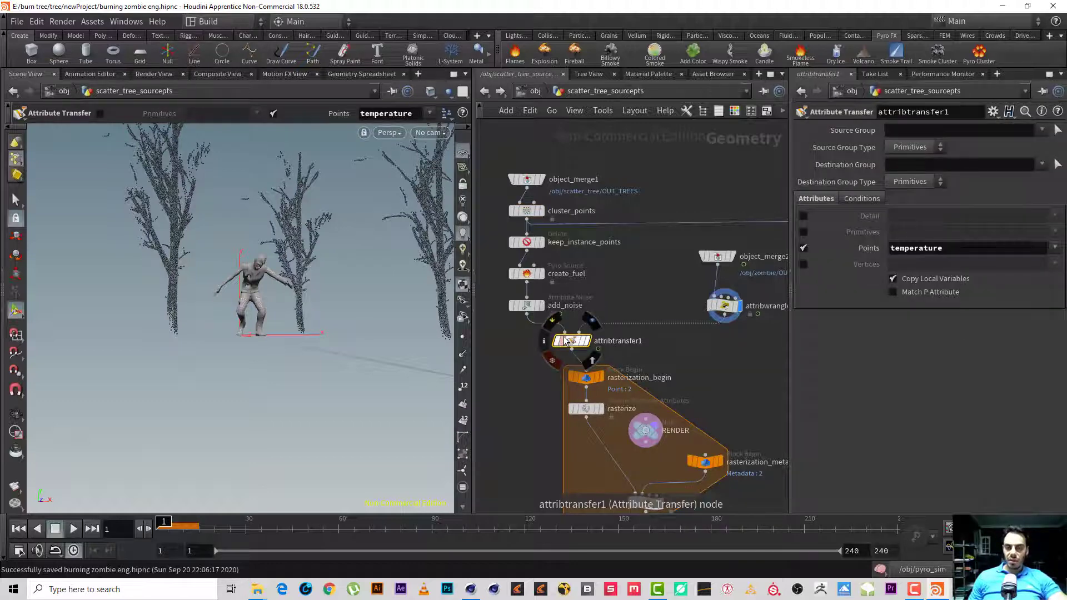
left_click(544, 340)
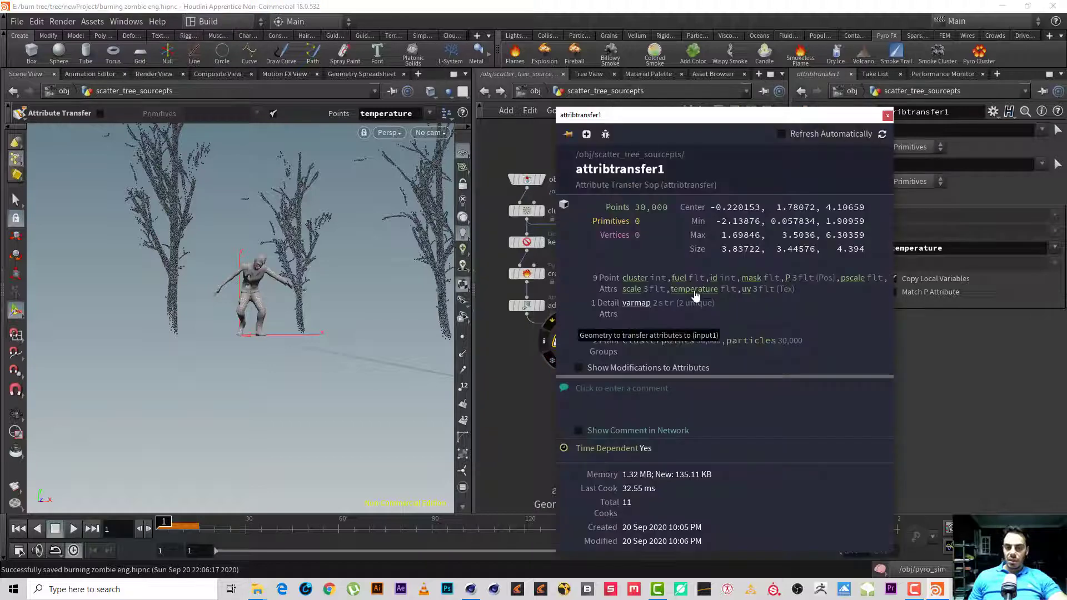
left_click(694, 290)
left_click(888, 115)
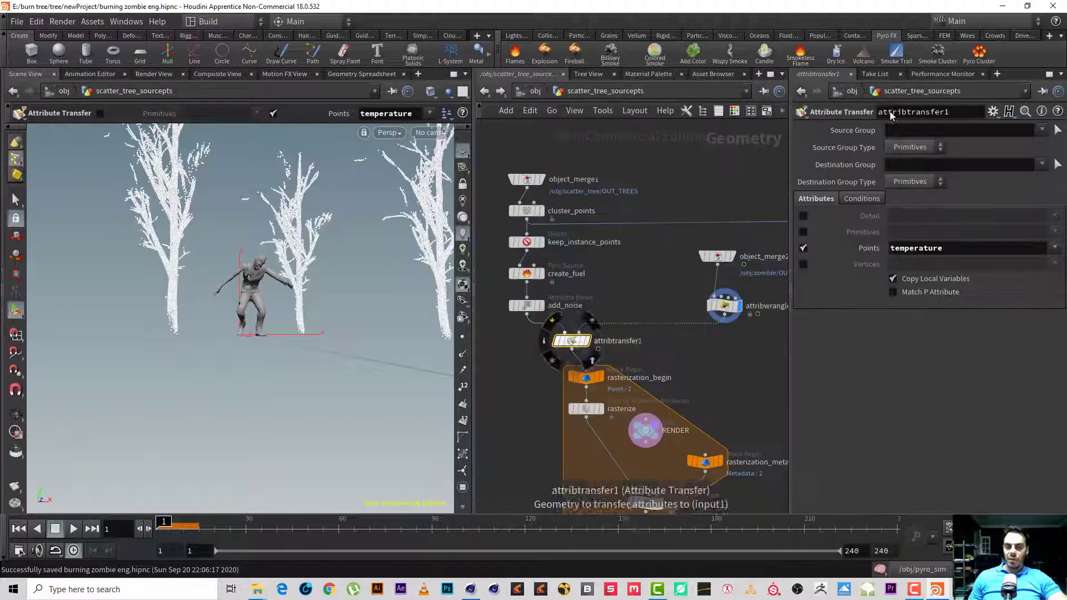
- Scrub the timeline to frame 20 and examine the transferred temperature on the trees around the zombie
key("Escape")
left_click_drag(370, 255, 351, 310)
key("Return")
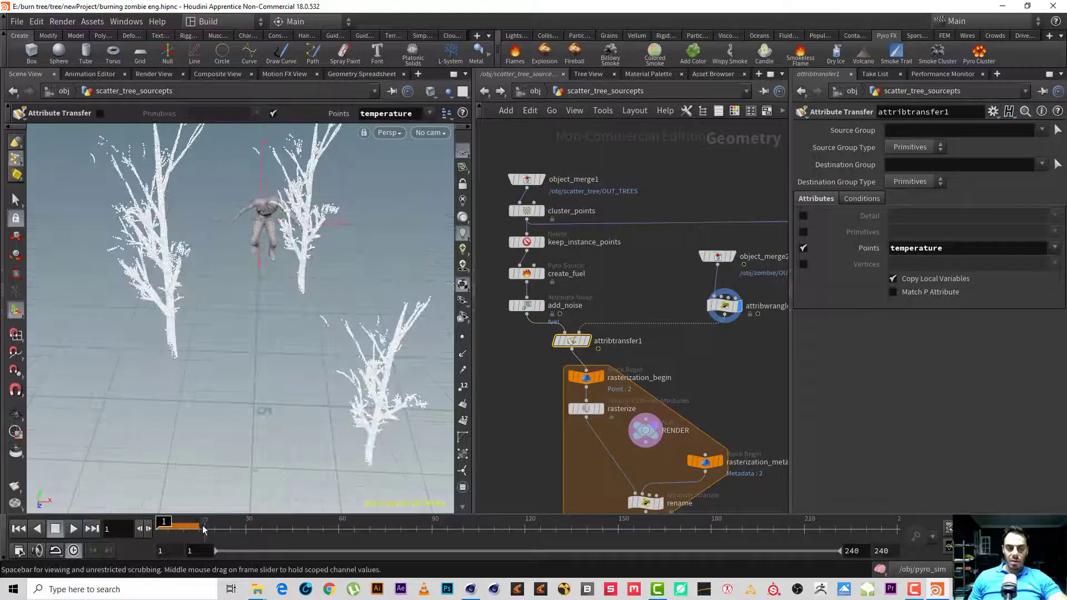
left_click(169, 523)
left_click_drag(183, 523, 214, 533)
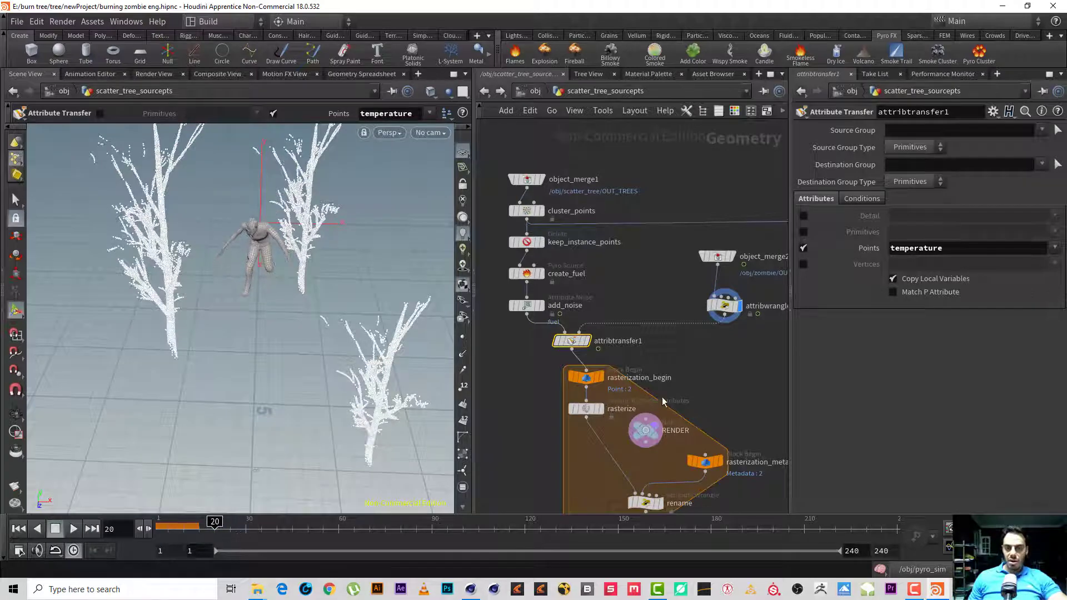
- Set the Attribute Transfer's Distance Threshold to 0.23 and inspect the affected branches near the zombie
left_click(861, 199)
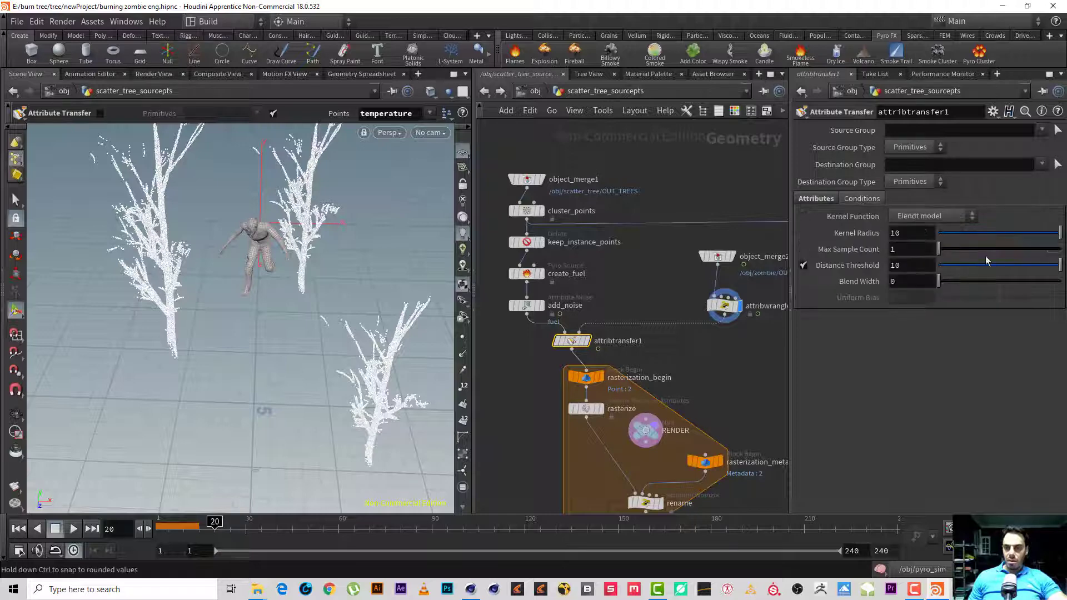
left_click_drag(977, 277, 943, 281)
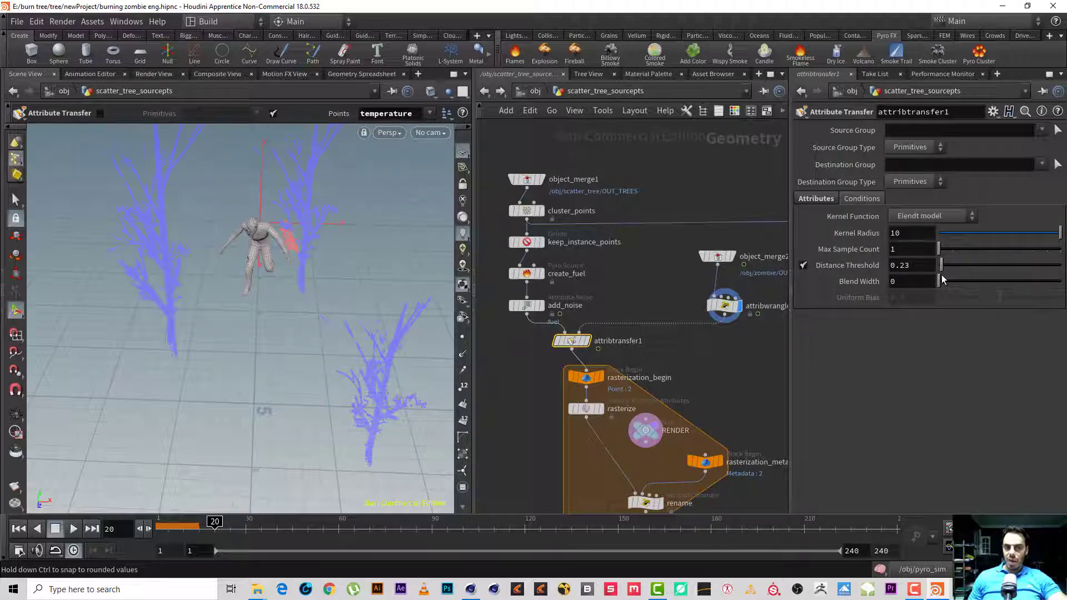
key("Escape")
left_click_drag(385, 249, 265, 239)
key("Return")
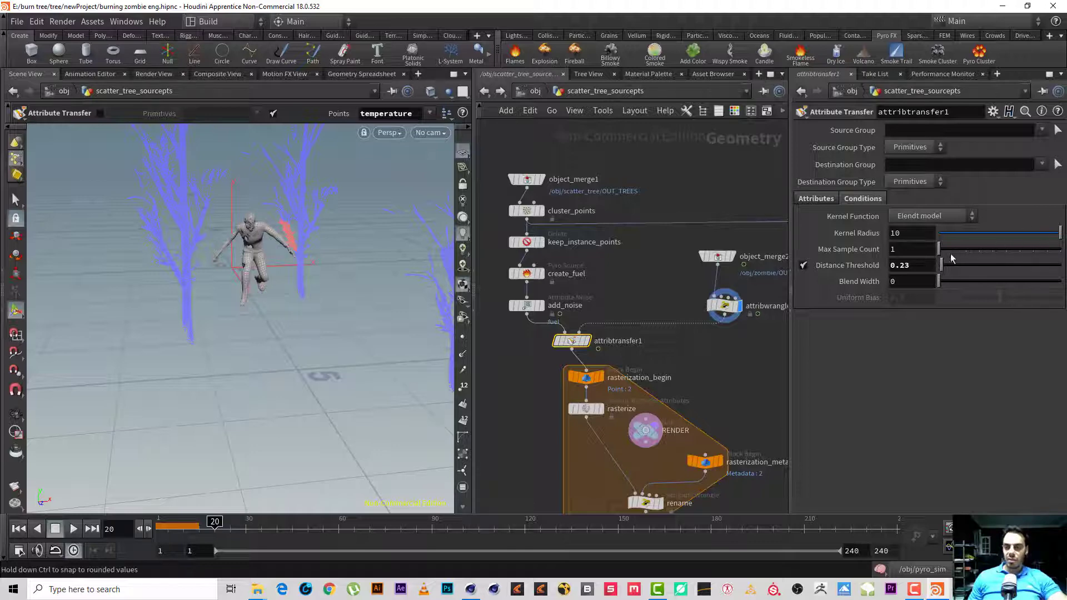
- Try a Distance Threshold of 0.18 and scrub the animation to frame 62
left_click_drag(944, 270, 942, 271)
left_click_drag(225, 521, 361, 522)
left_click_drag(338, 345, 345, 522)
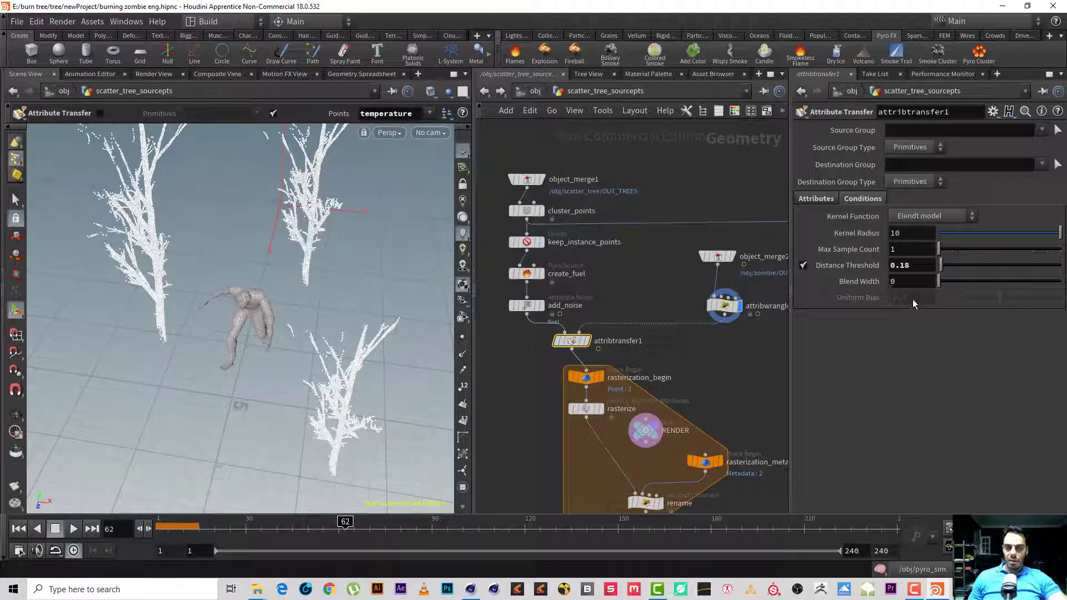
- Set the Distance Threshold to 0.59, scrub through the animation to check the temperature transfer, and return to frame 1
left_click_drag(946, 266, 947, 271)
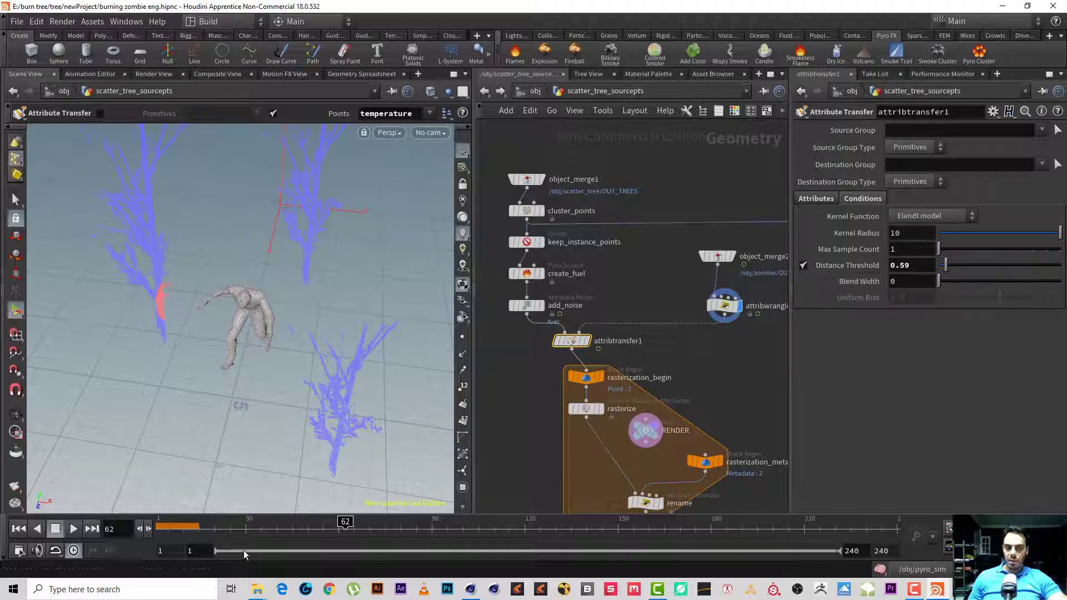
left_click_drag(364, 523, 243, 522)
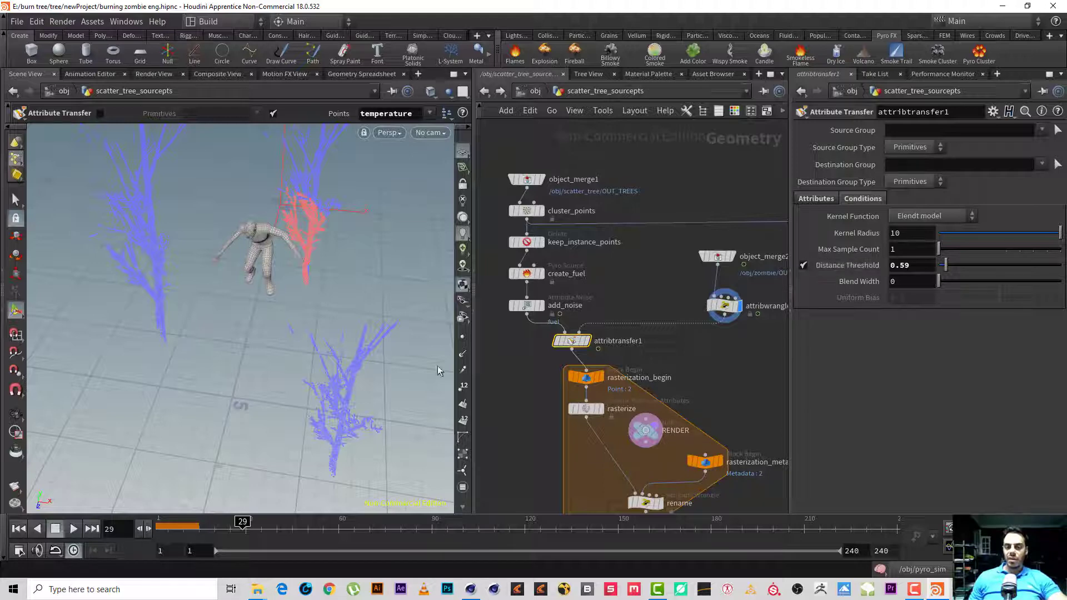
mouse_move(231, 521)
left_mouse_down()
mouse_move(206, 521)
mouse_move(220, 521)
left_mouse_up()
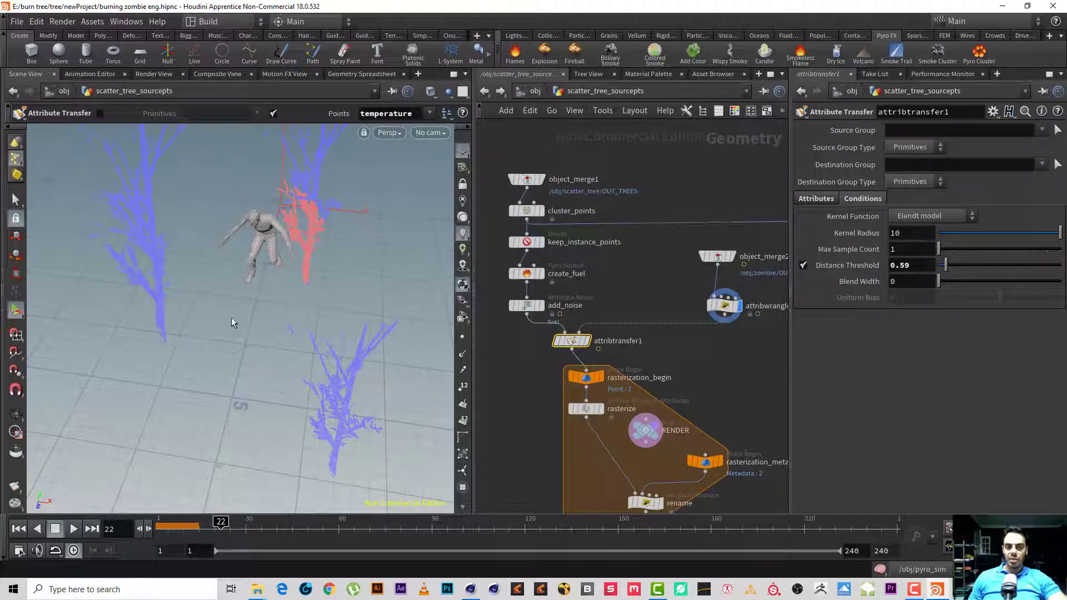
key("Up")
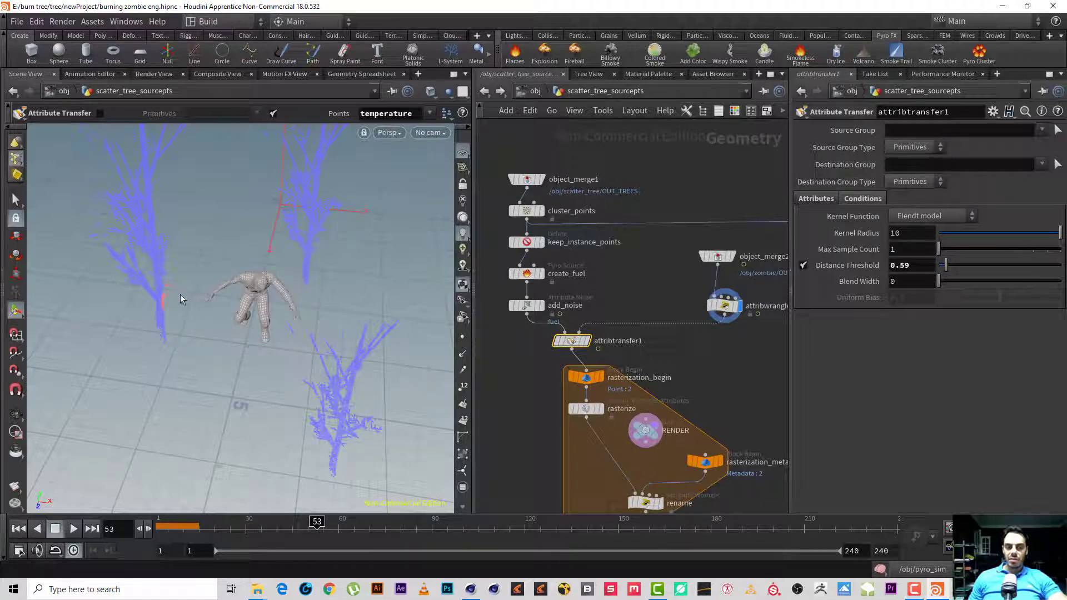
left_click_drag(329, 521, 470, 521)
left_click_drag(450, 521, 96, 475)
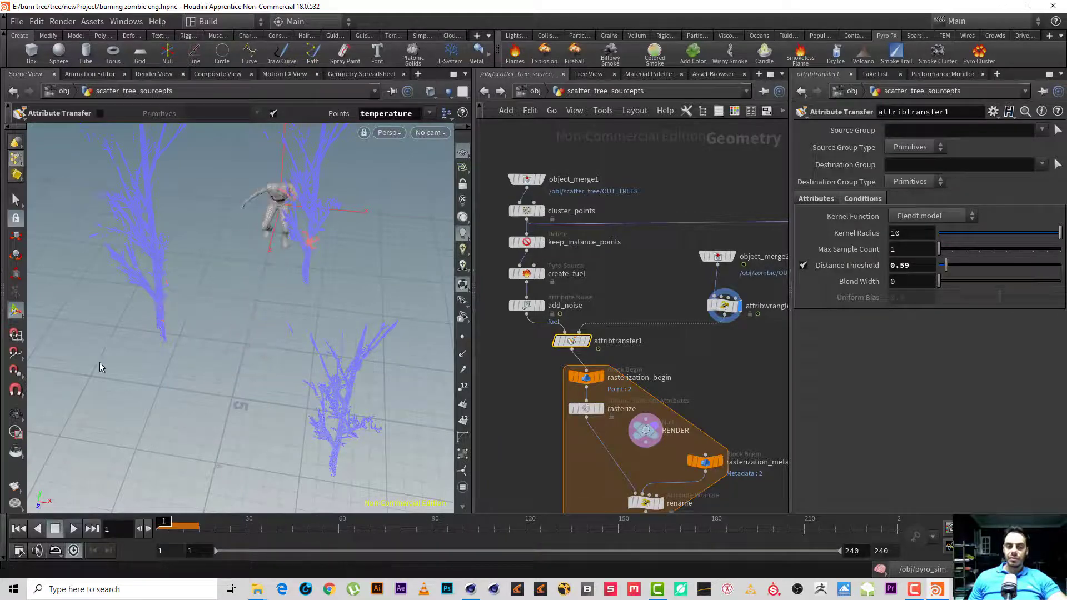
left_click_drag(254, 255, 288, 215, "alt")
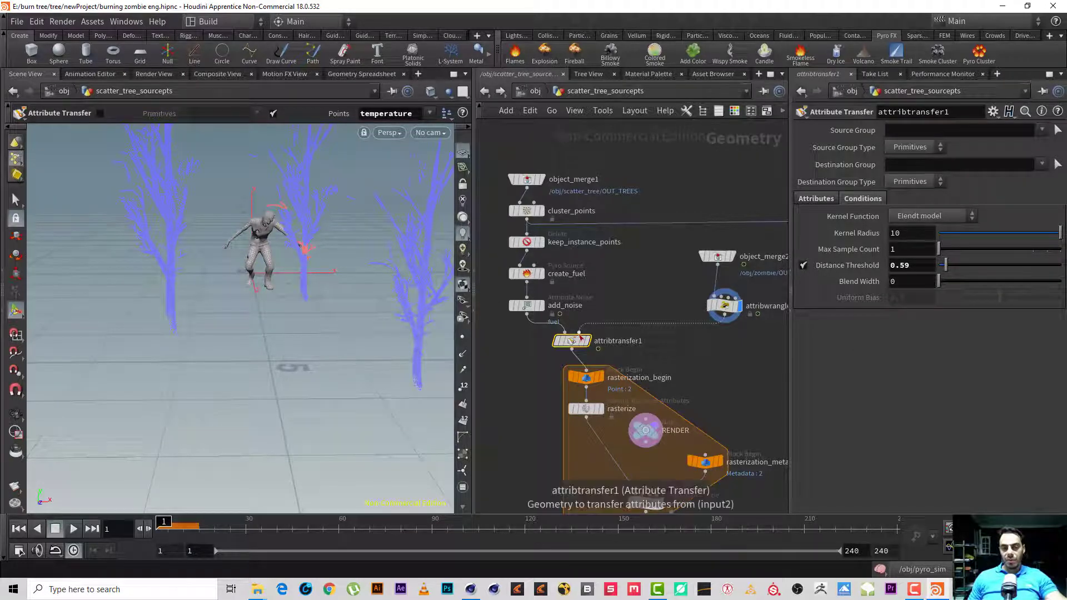
- Return to the object level and rename the pyro_sim DOP network to trees_sim
middle_click_drag(693, 368, 626, 209)
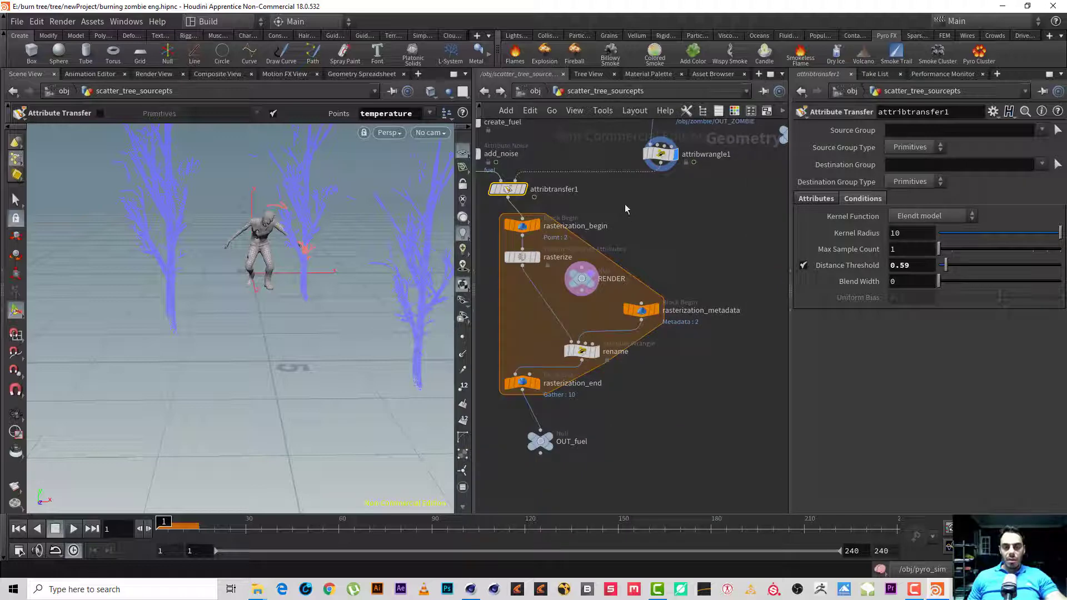
left_click(535, 91)
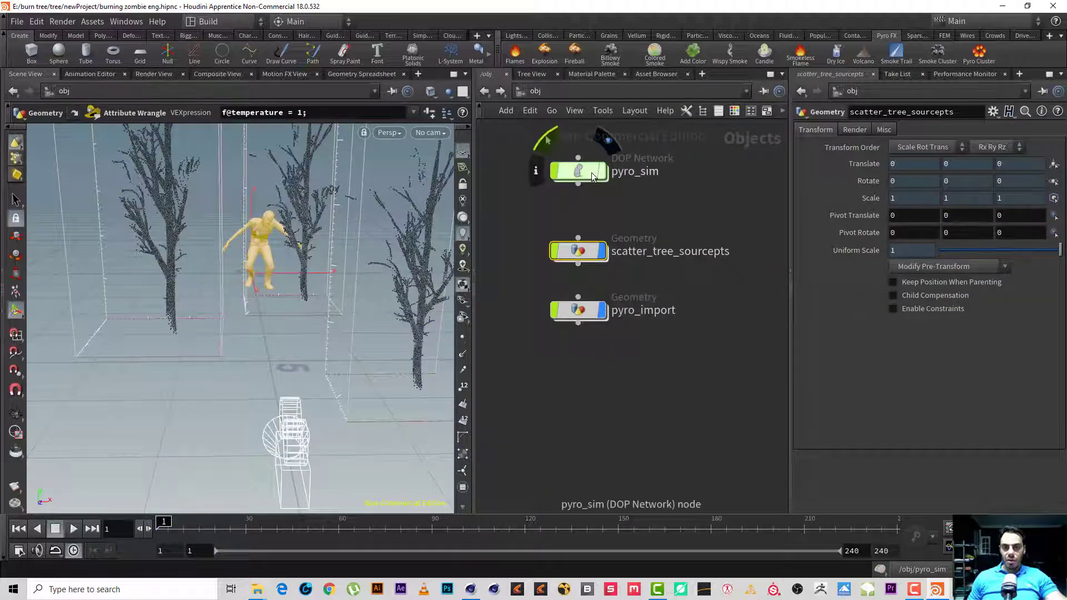
middle_click_drag(644, 232, 657, 339)
double_click(680, 280)
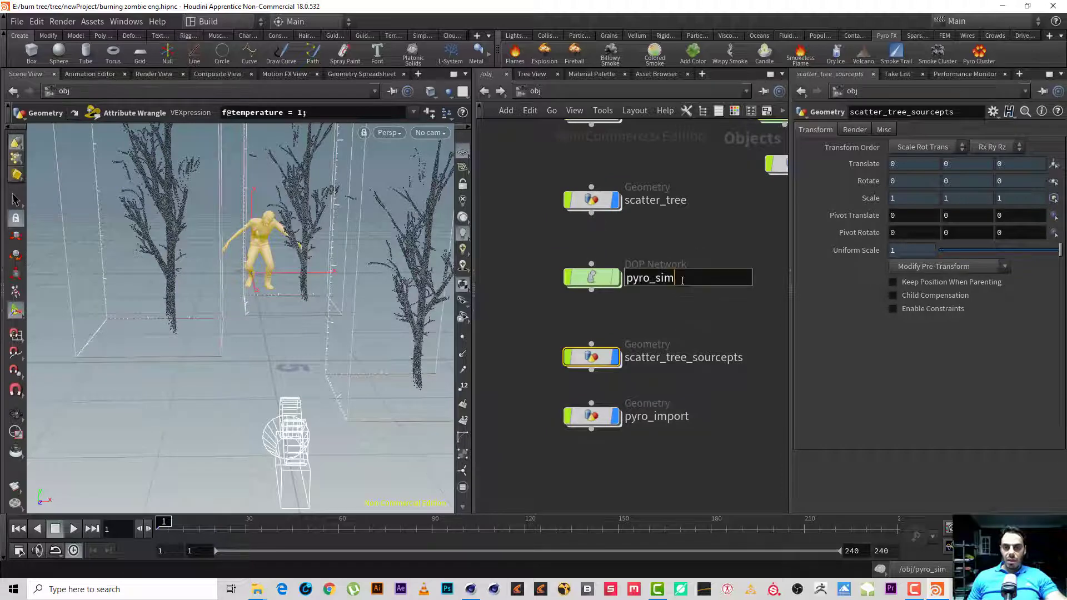
left_click_drag(648, 279, 589, 268)
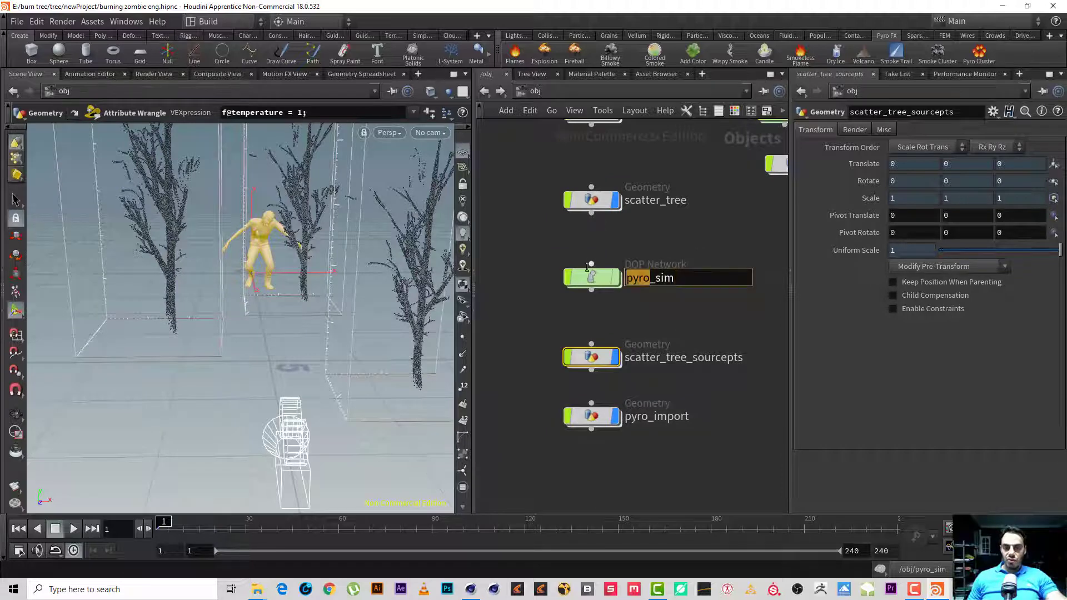
type("trees")
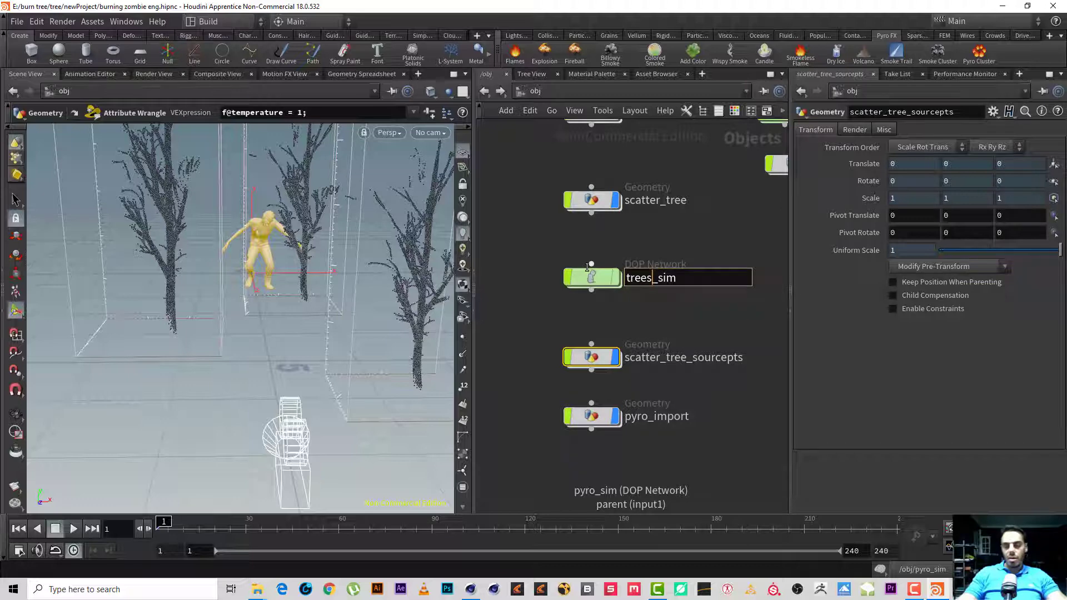
key("Return")
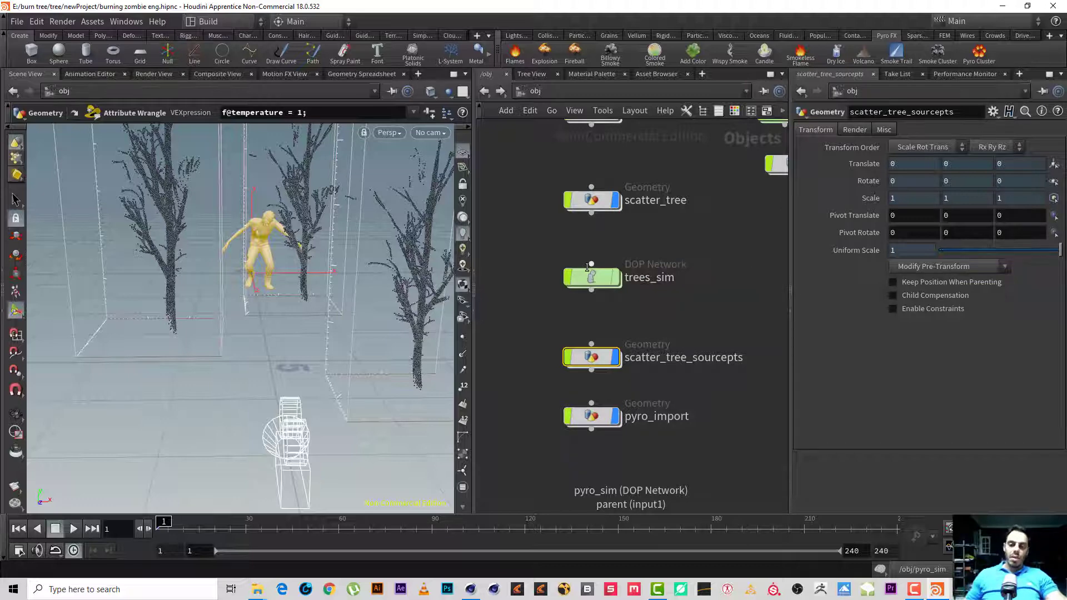
- Rename the scatter_tree_sourcepts geometry object to tree_sourcepts
double_click(660, 362)
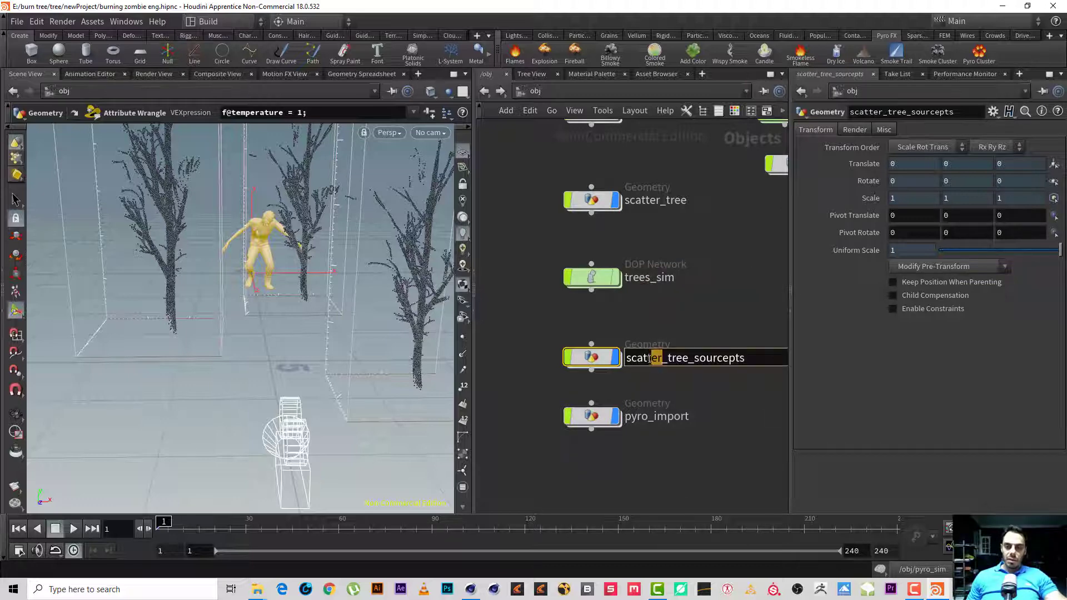
key("Home")
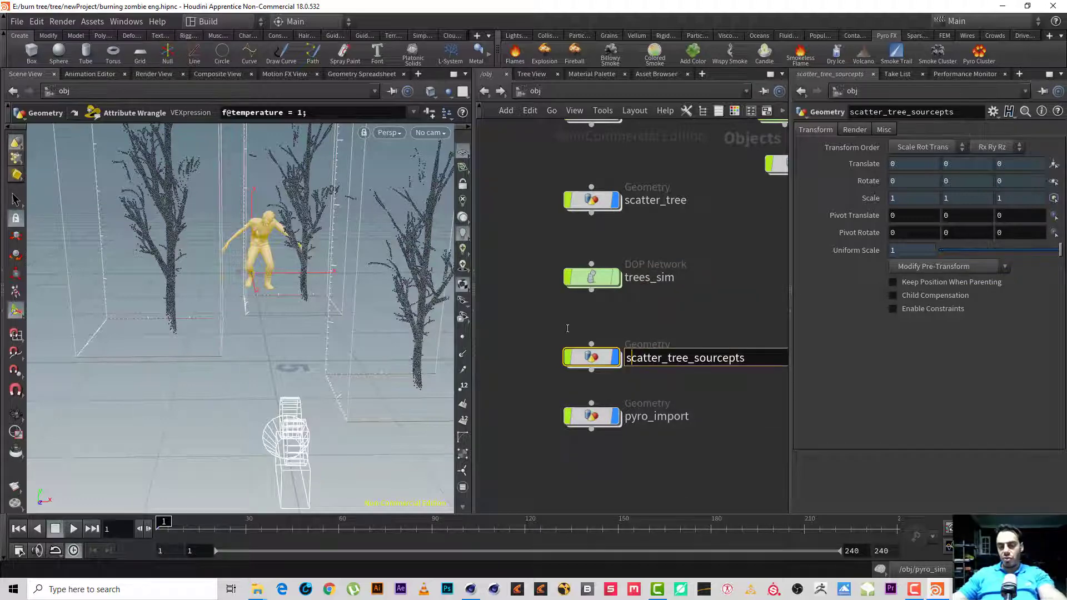
key("BackSpace")
key("BackSpace")
key("BackSpace")
key("BackSpace")
key("BackSpace")
key("BackSpace")
key("BackSpace")
key("BackSpace")
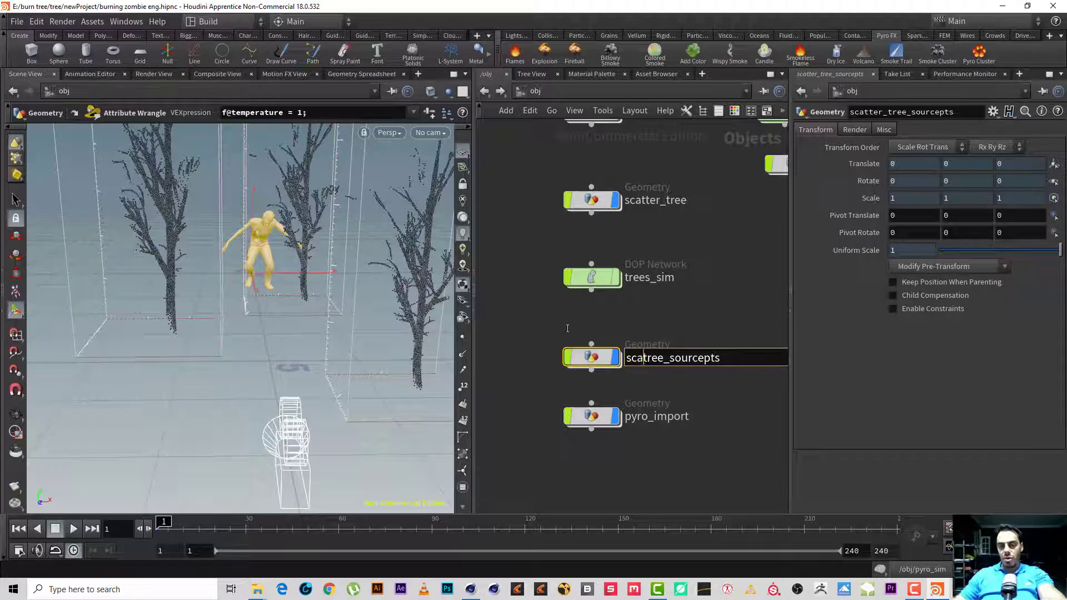
key("Return")
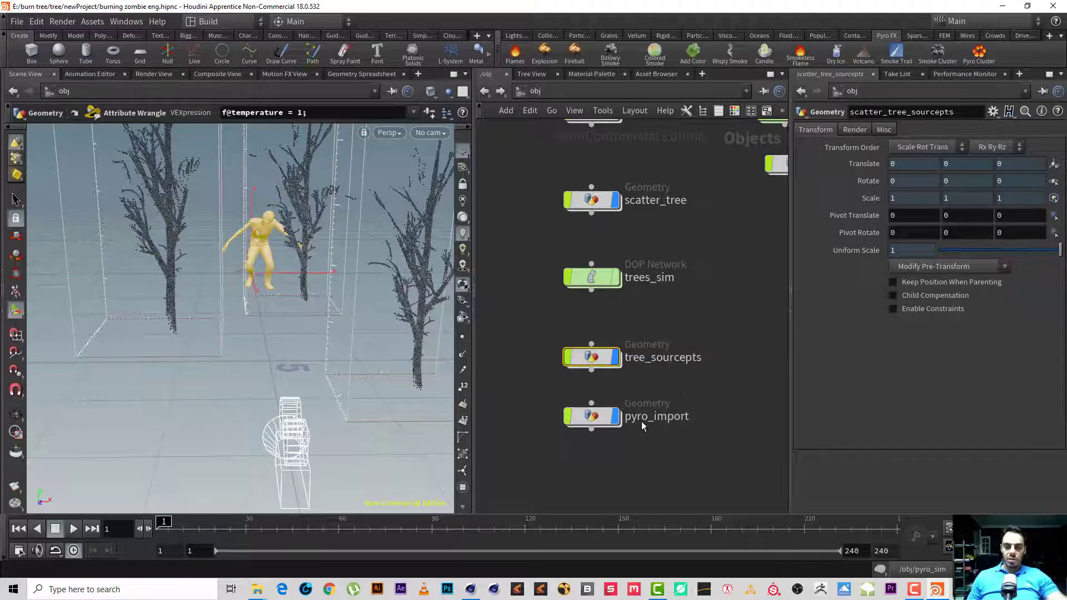
- Rename the pyro_import geometry object to tree_import
double_click(643, 421)
key("shift+Home")
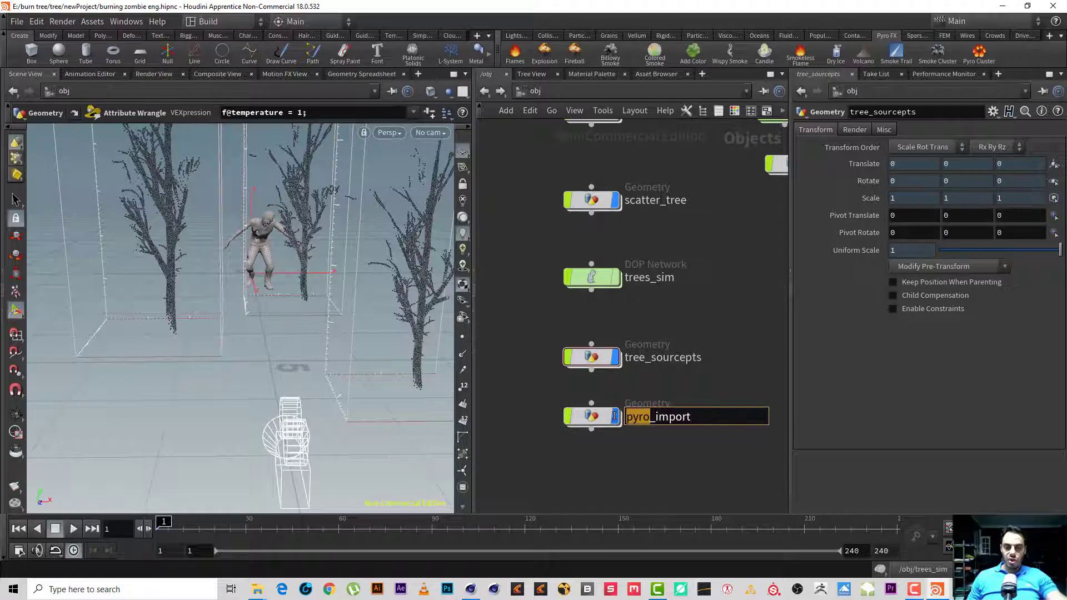
type("tree")
key("Return")
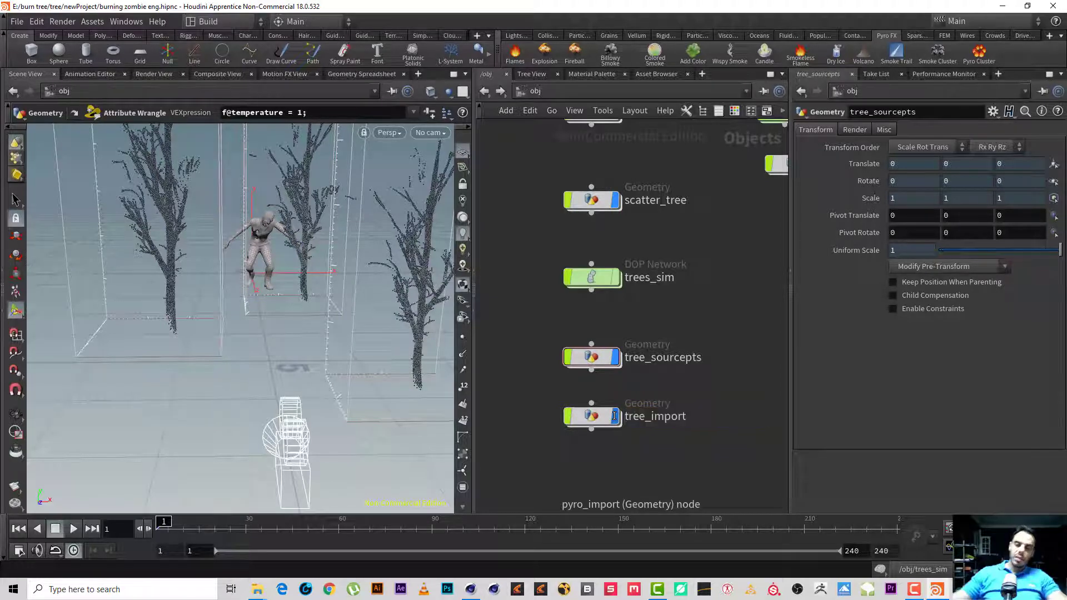
- Go inside the trees_sim network and play the simulation from frame 1 to check how the trees ignite
double_click(593, 276)
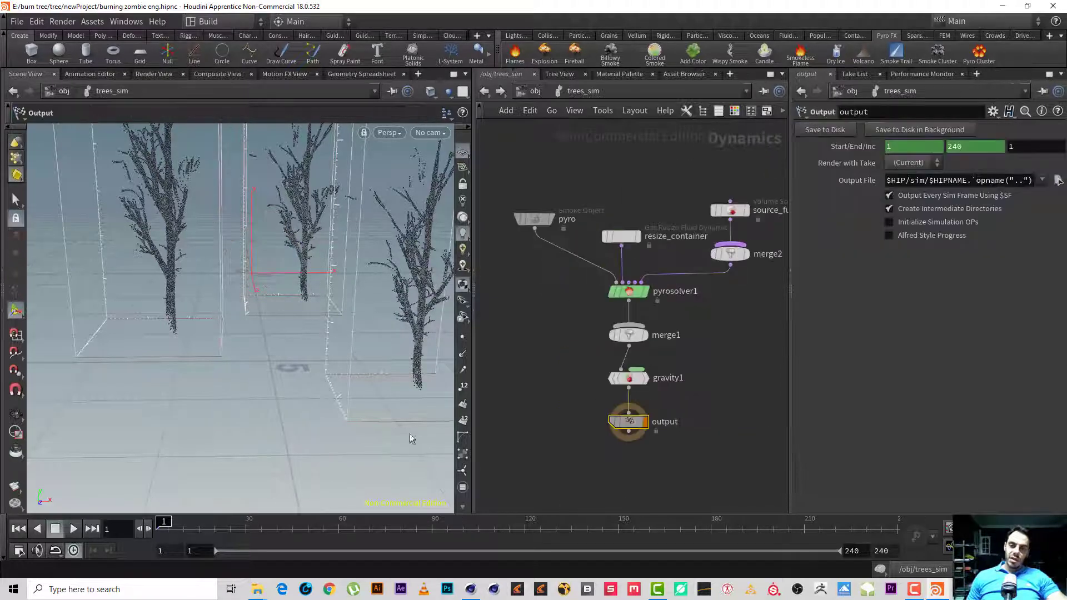
left_click(69, 528)
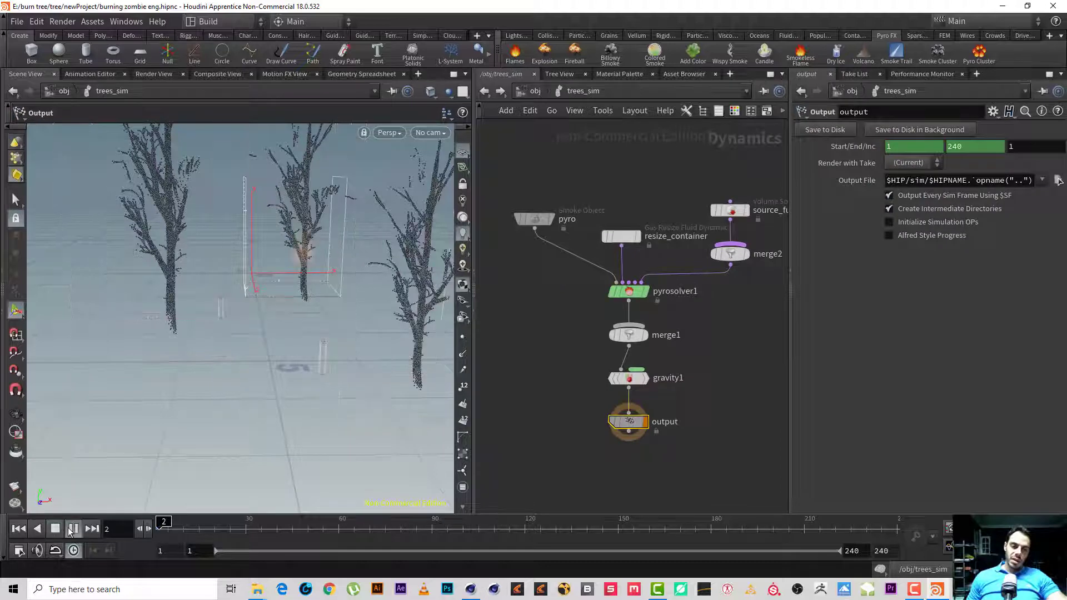